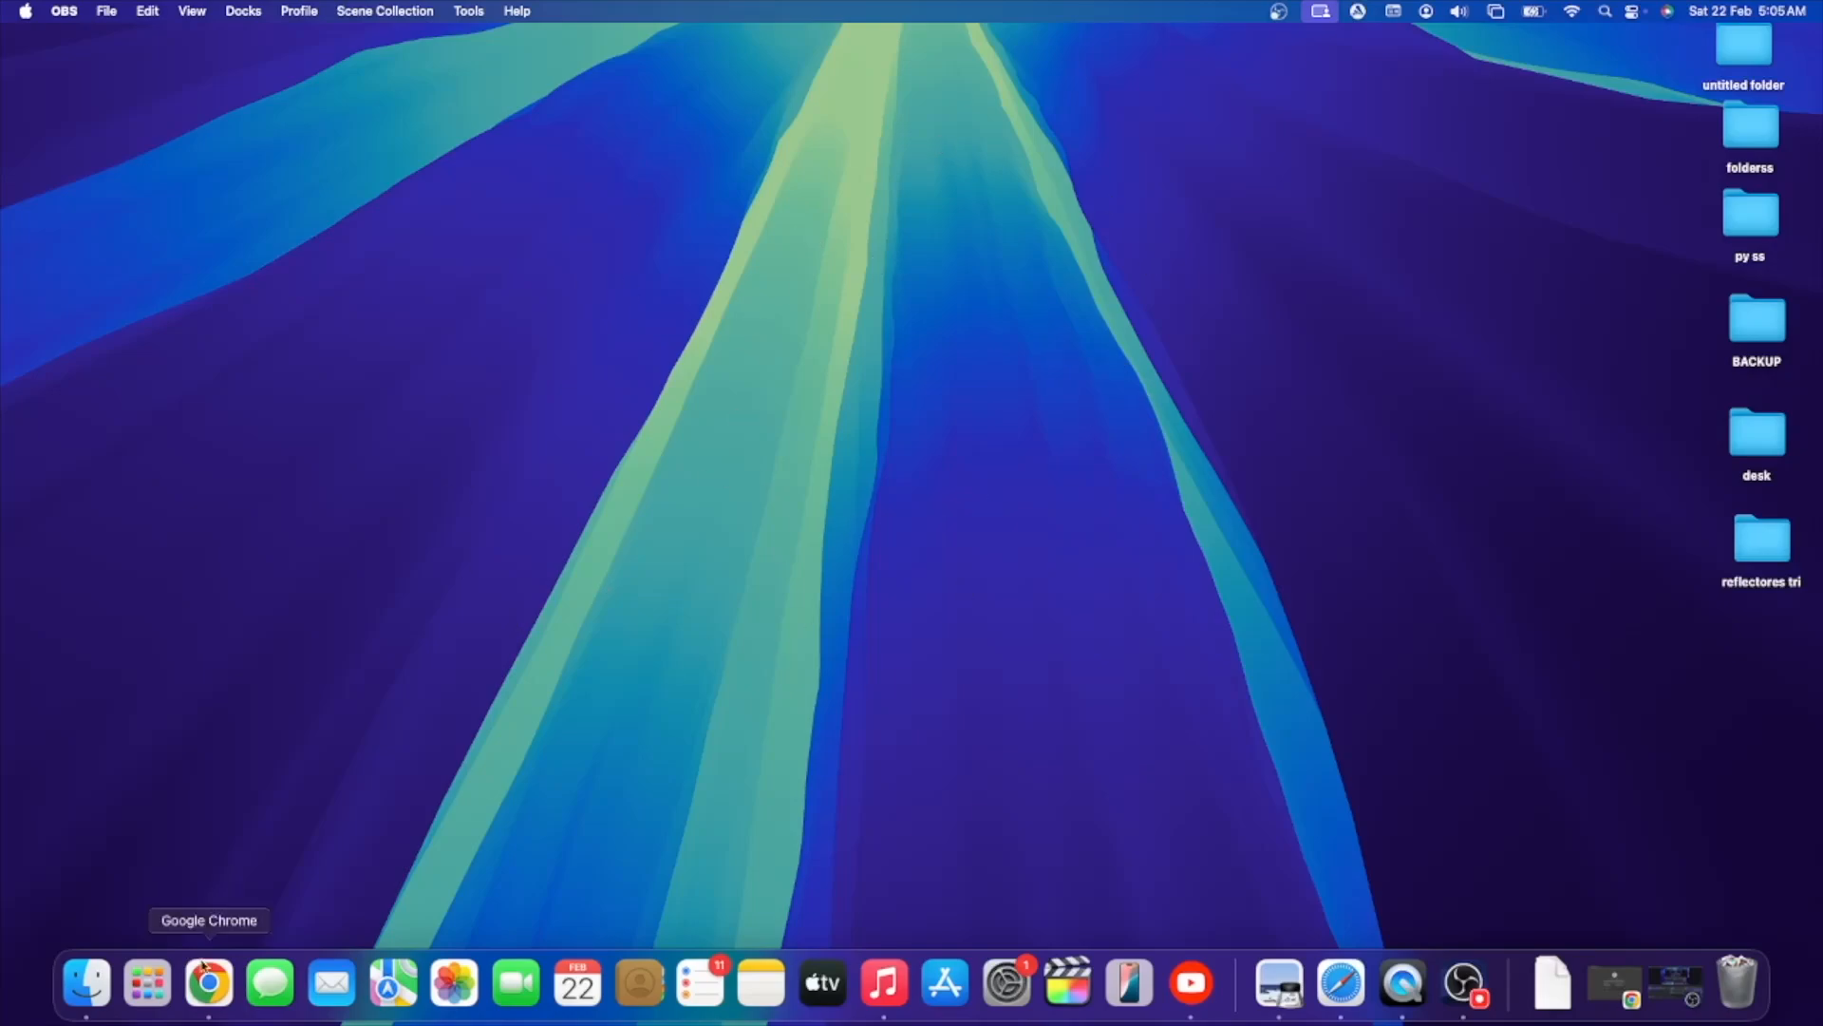
pyautogui.click(148, 983)
pyautogui.click(149, 1009)
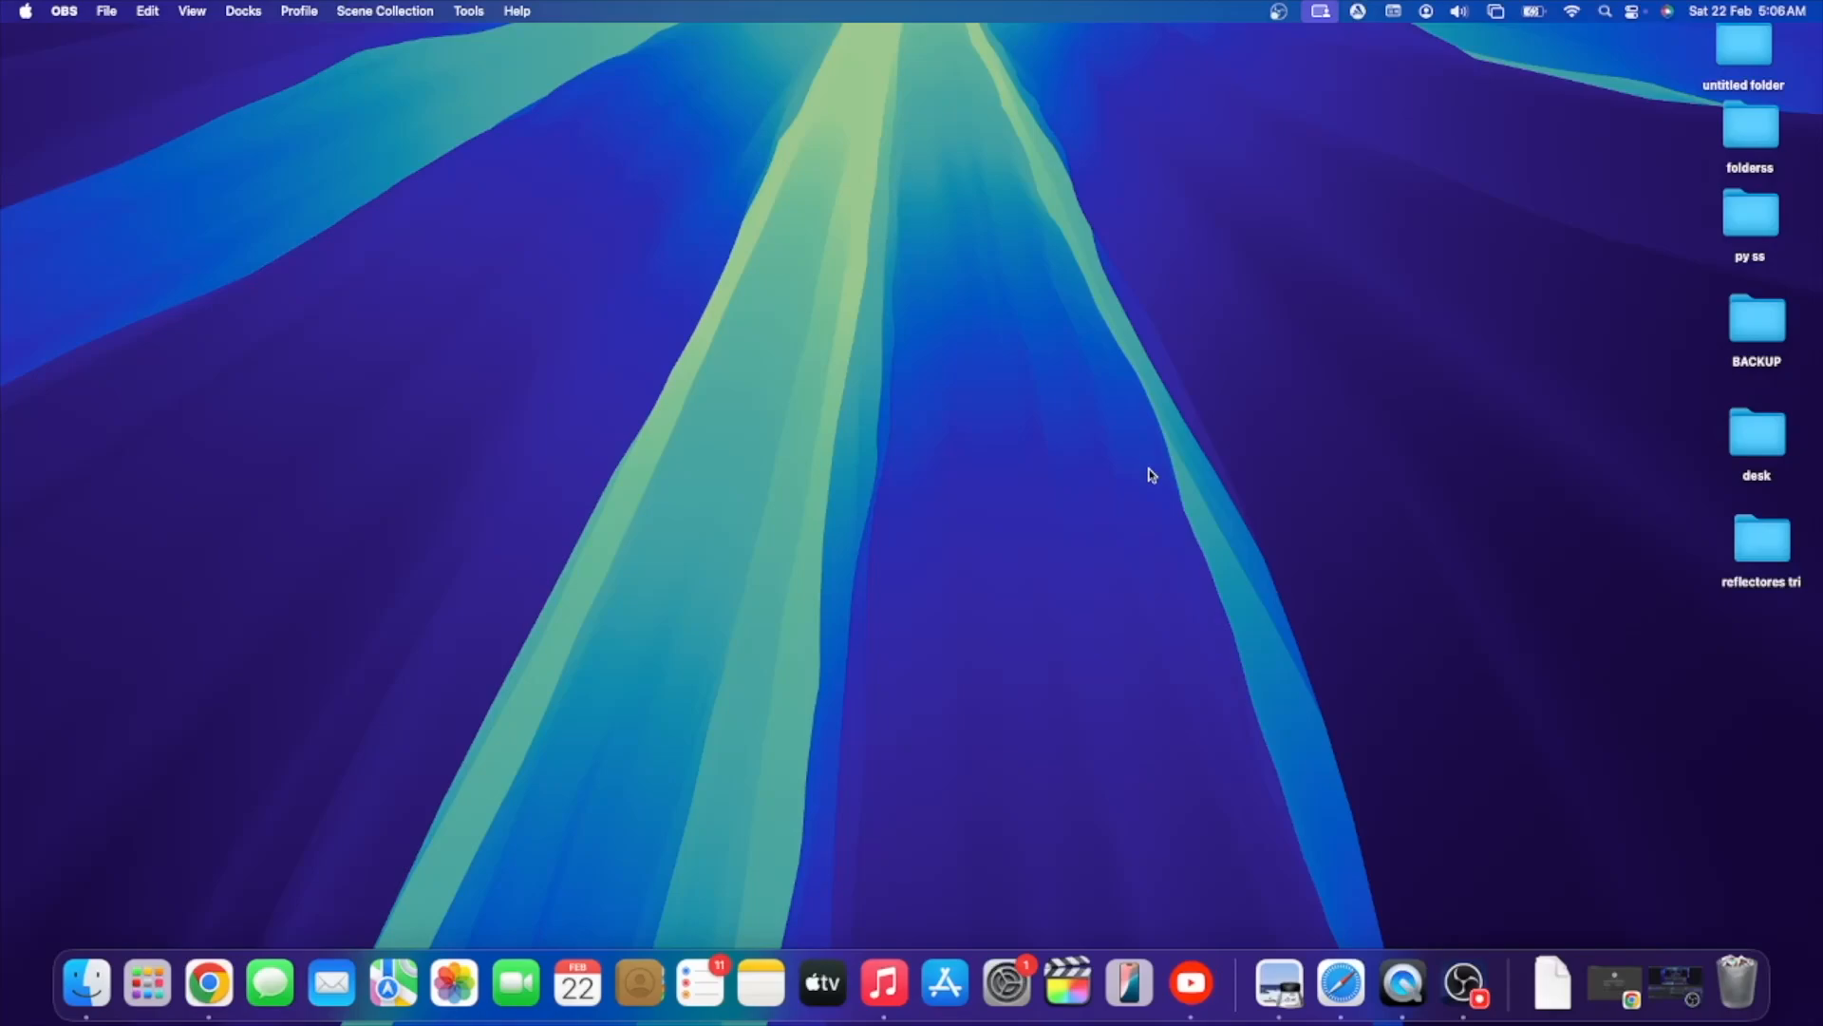
pyautogui.click(1004, 424)
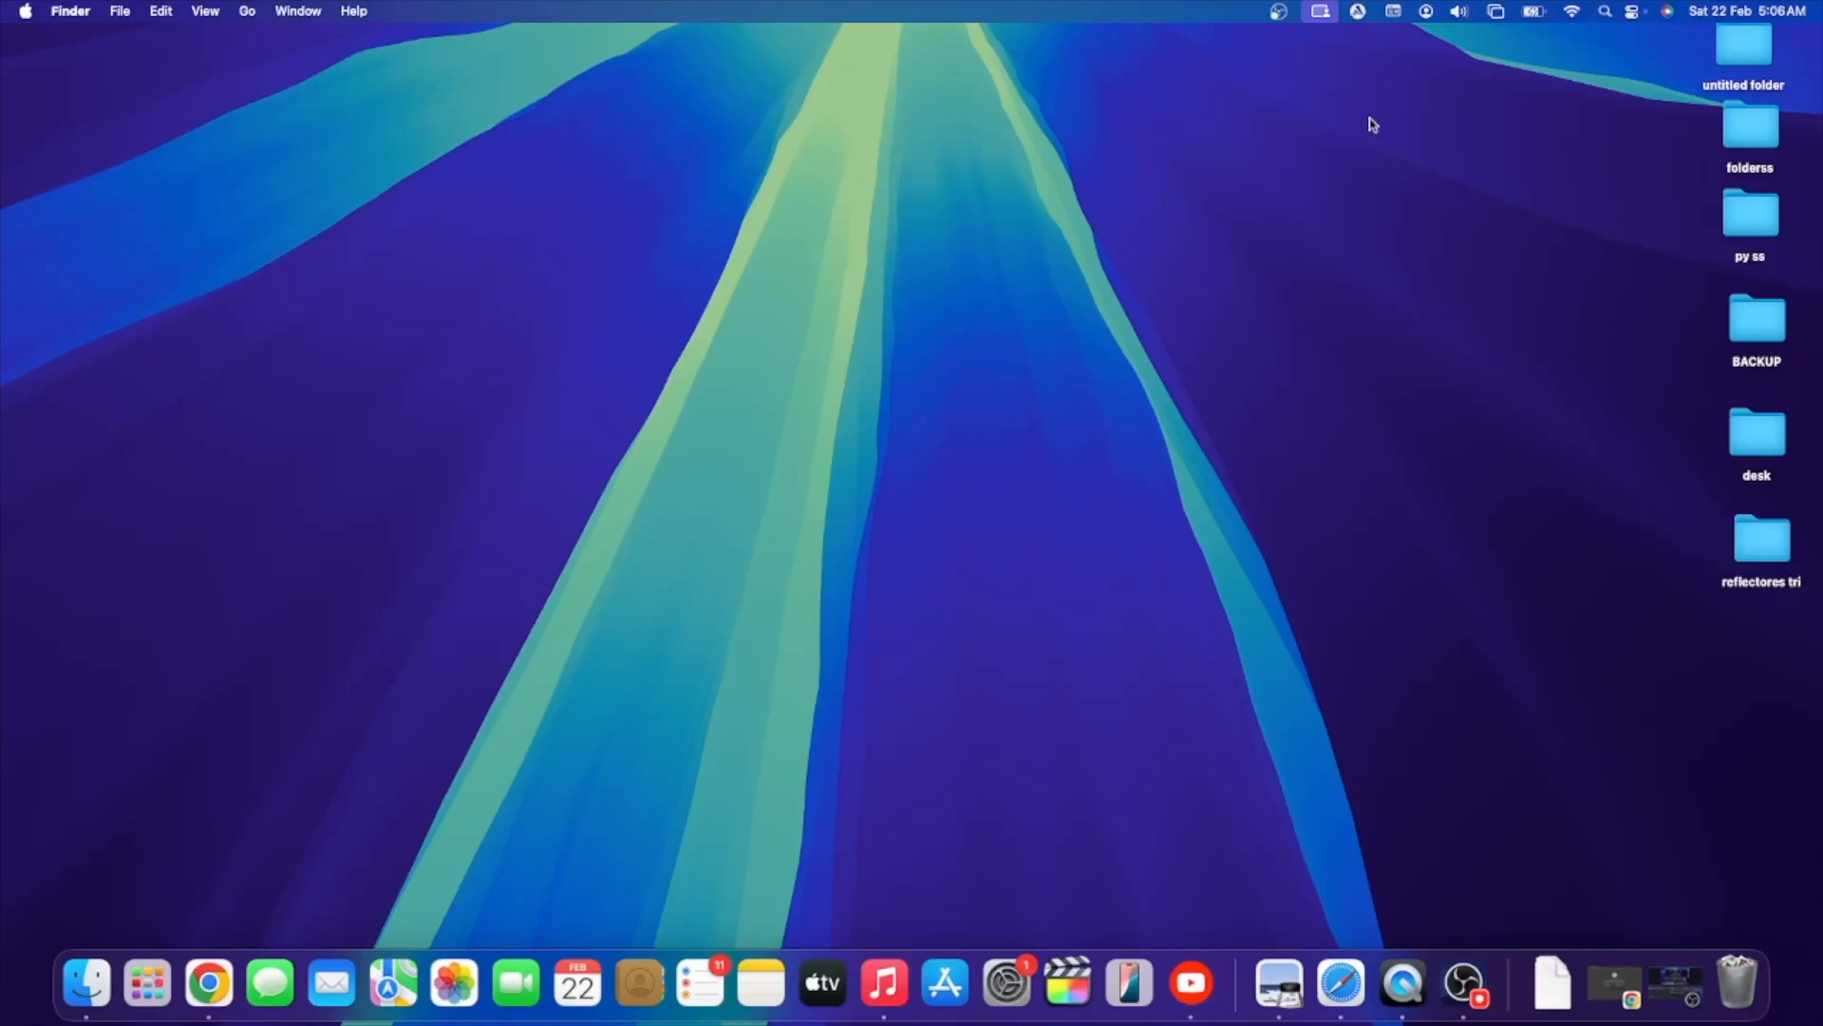
# - Find and open QuickTime Player with Spotlight, and bring up the controls for a new screen recording
pyautogui.click(1606, 14)
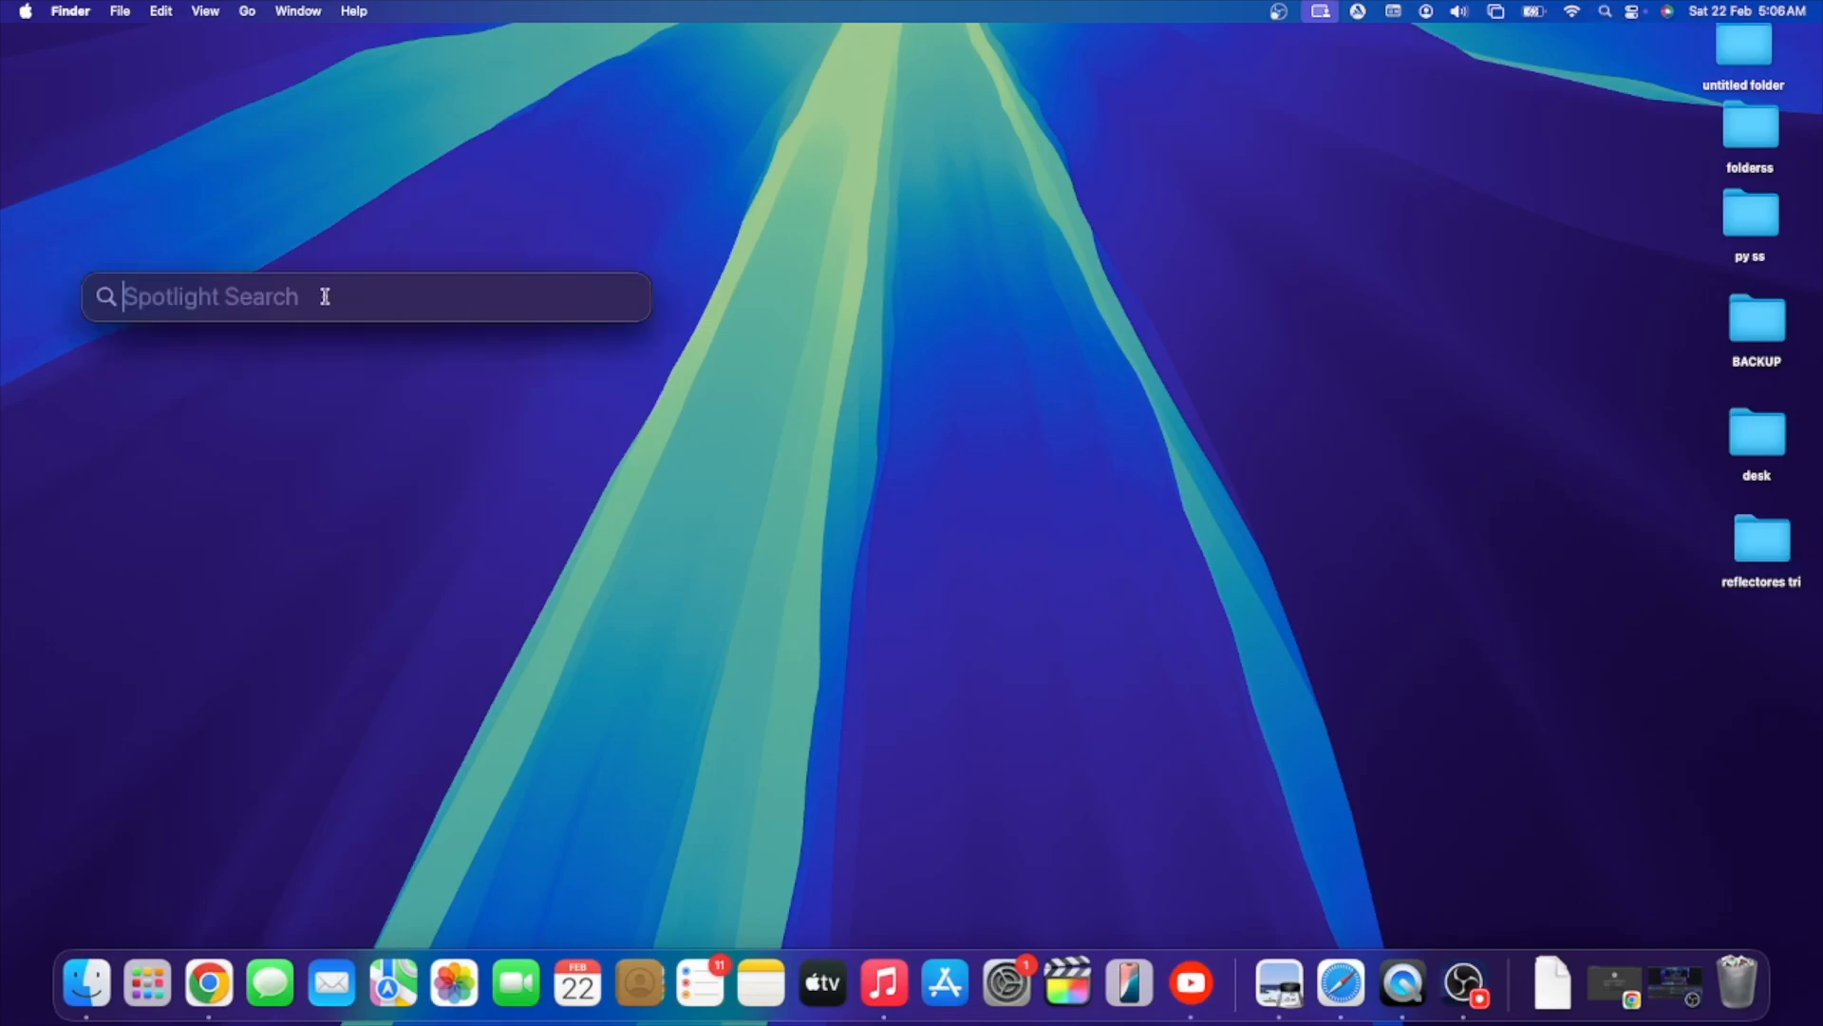
pyautogui.write('quickTime Player')
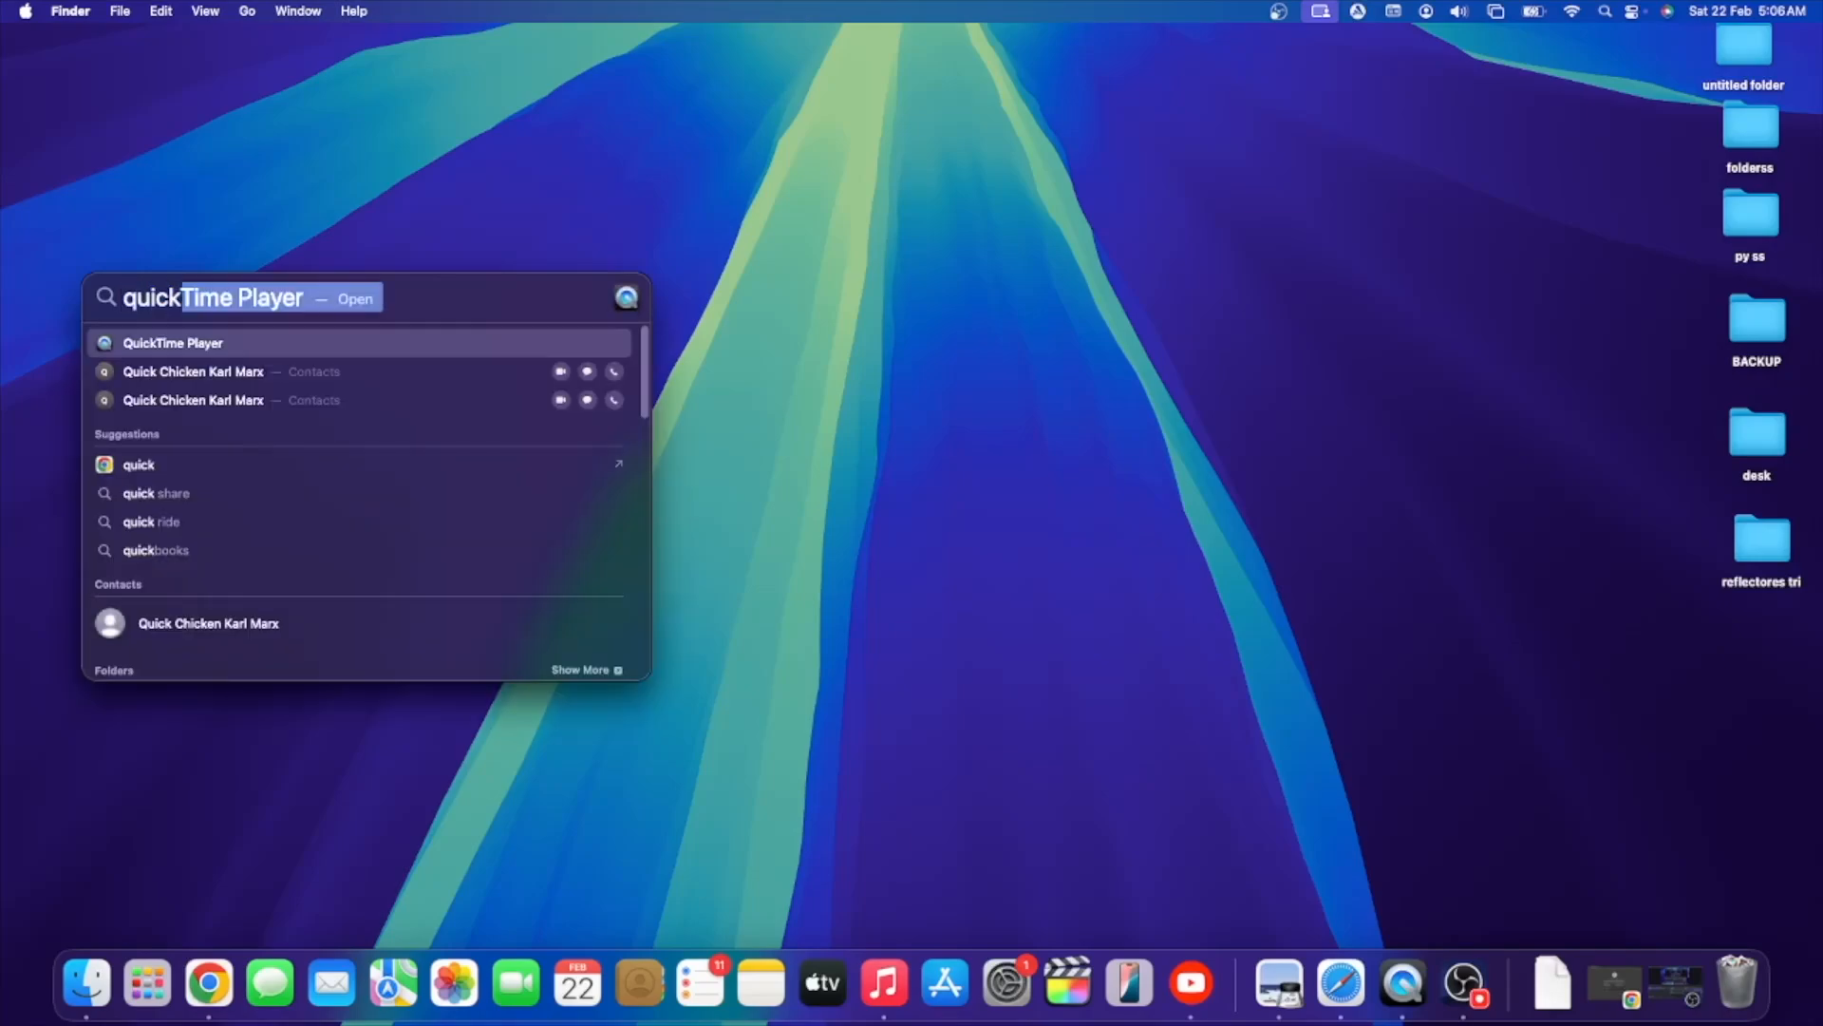
pyautogui.press('Return')
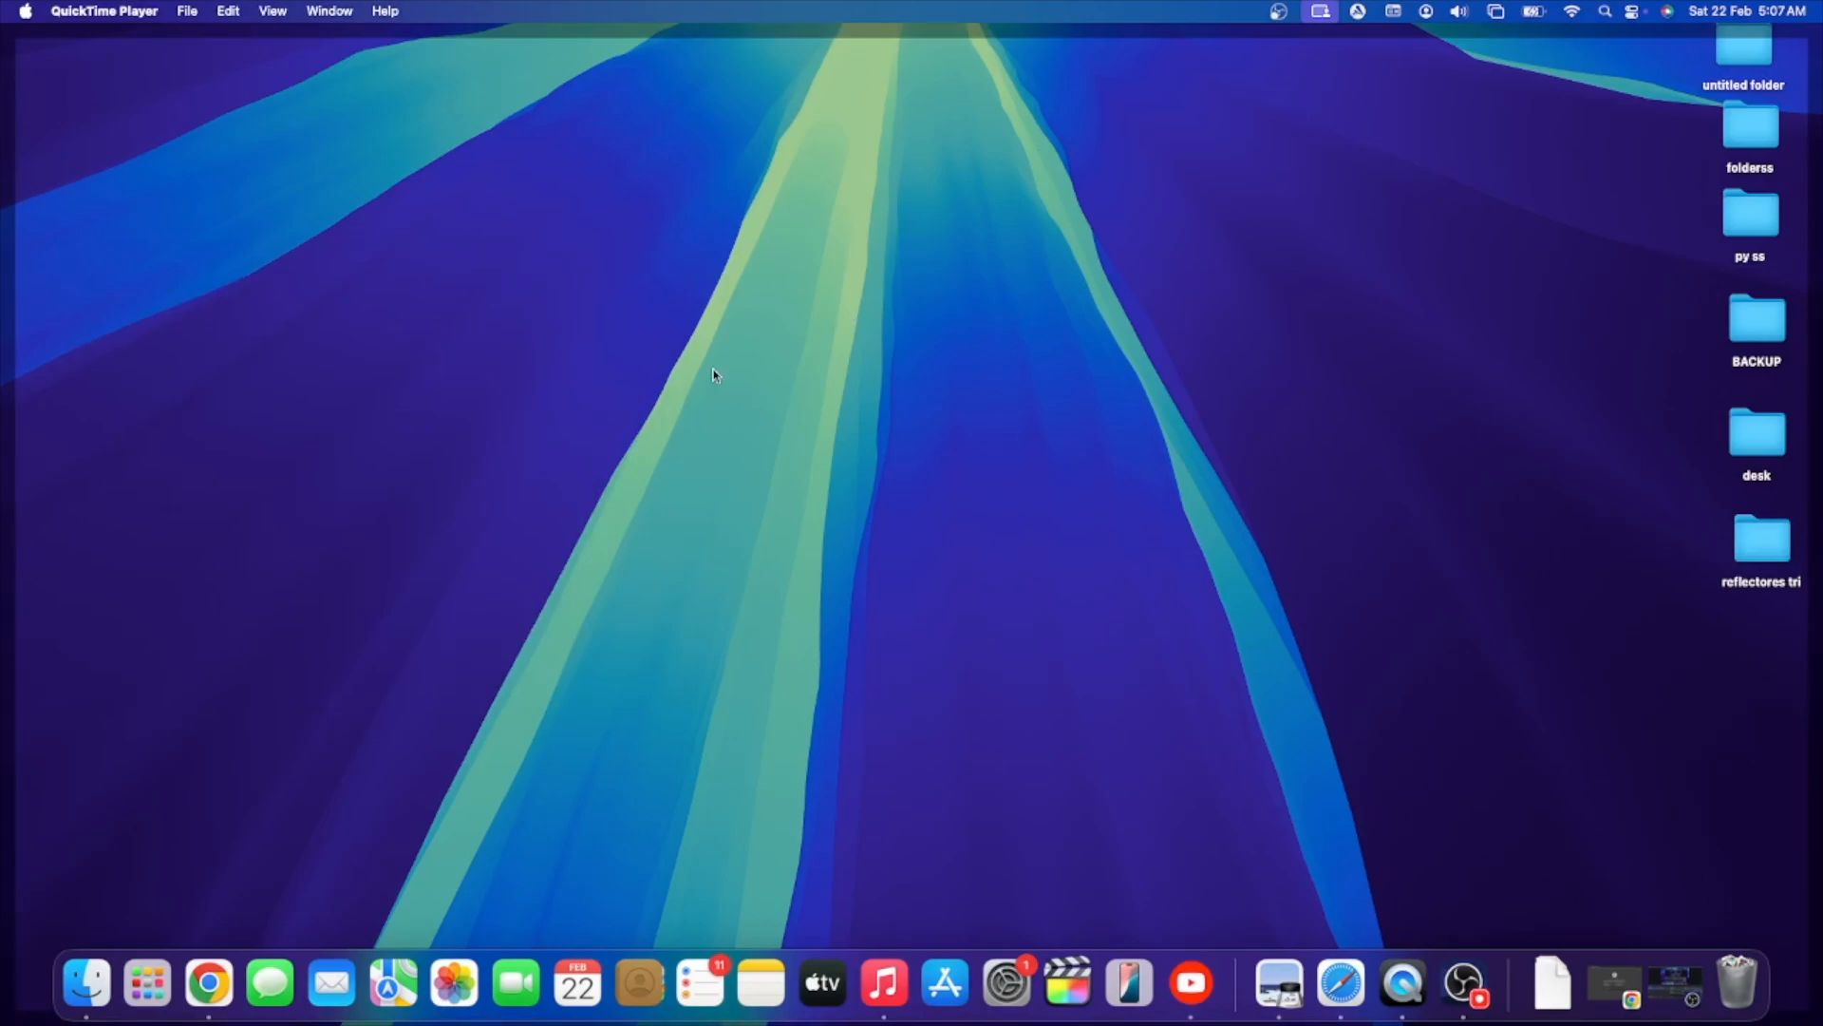
pyautogui.click(186, 10)
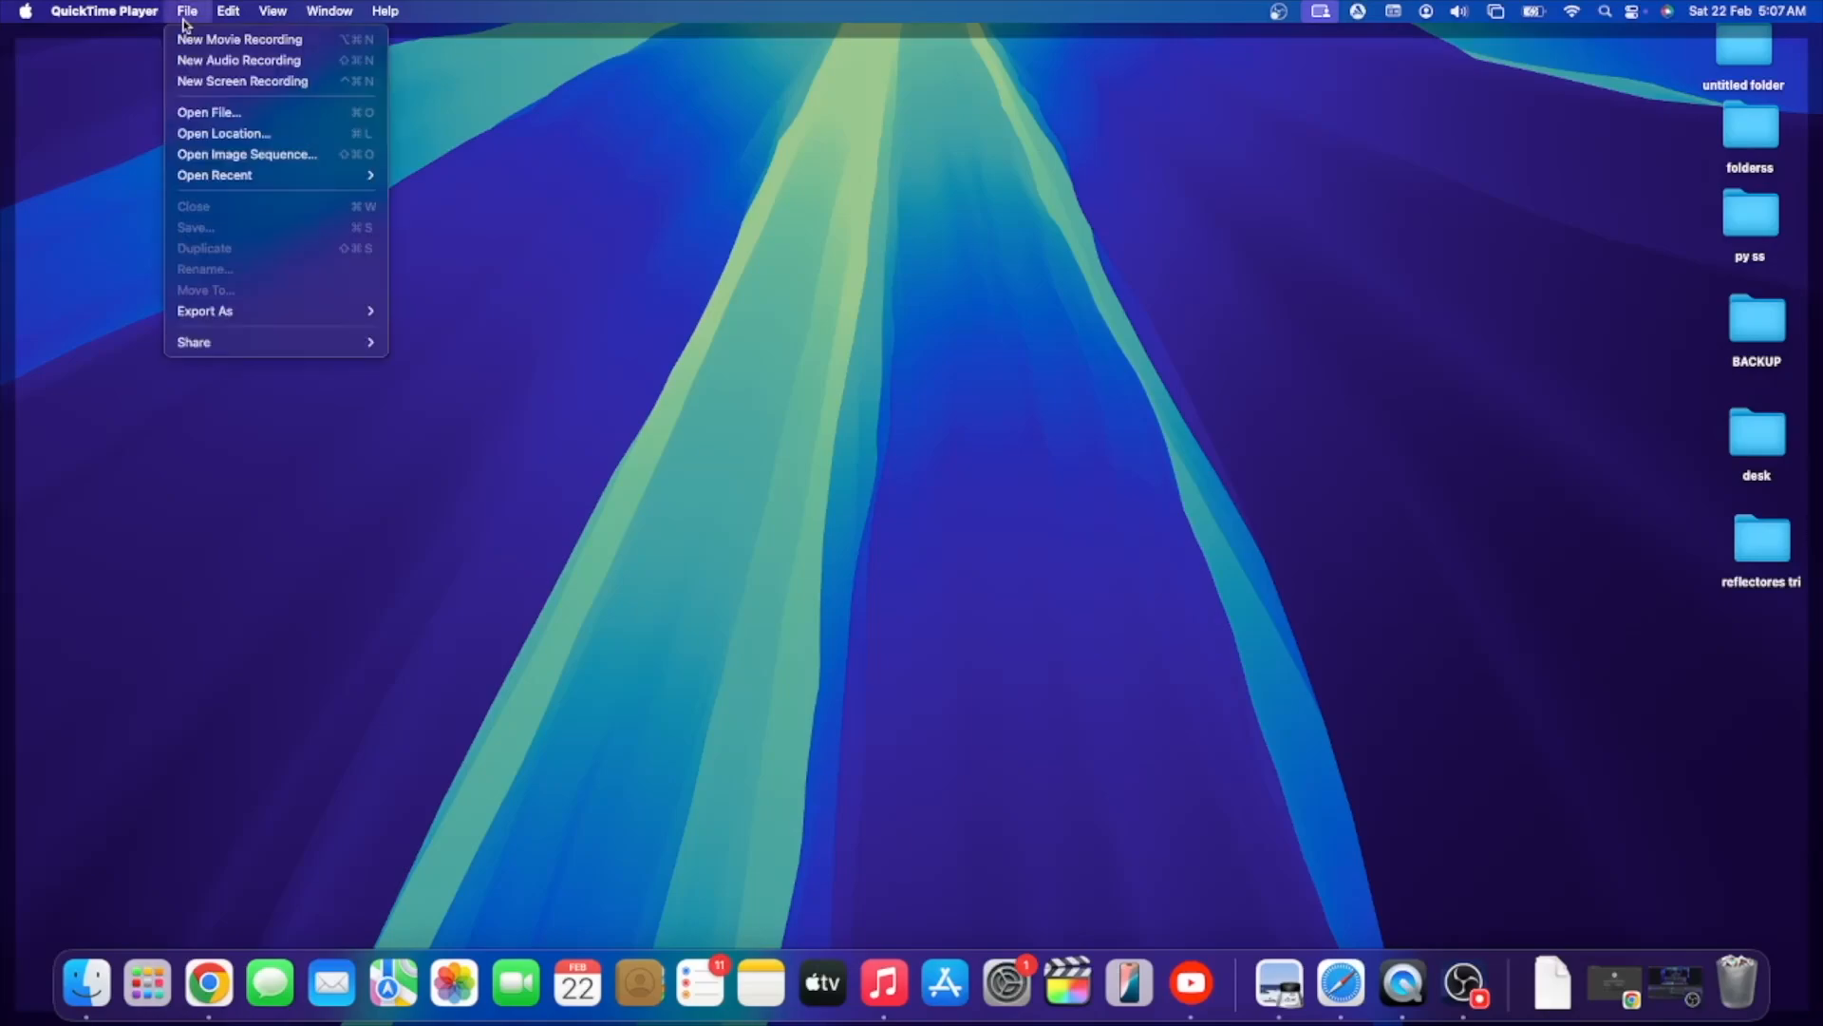
pyautogui.click(204, 86)
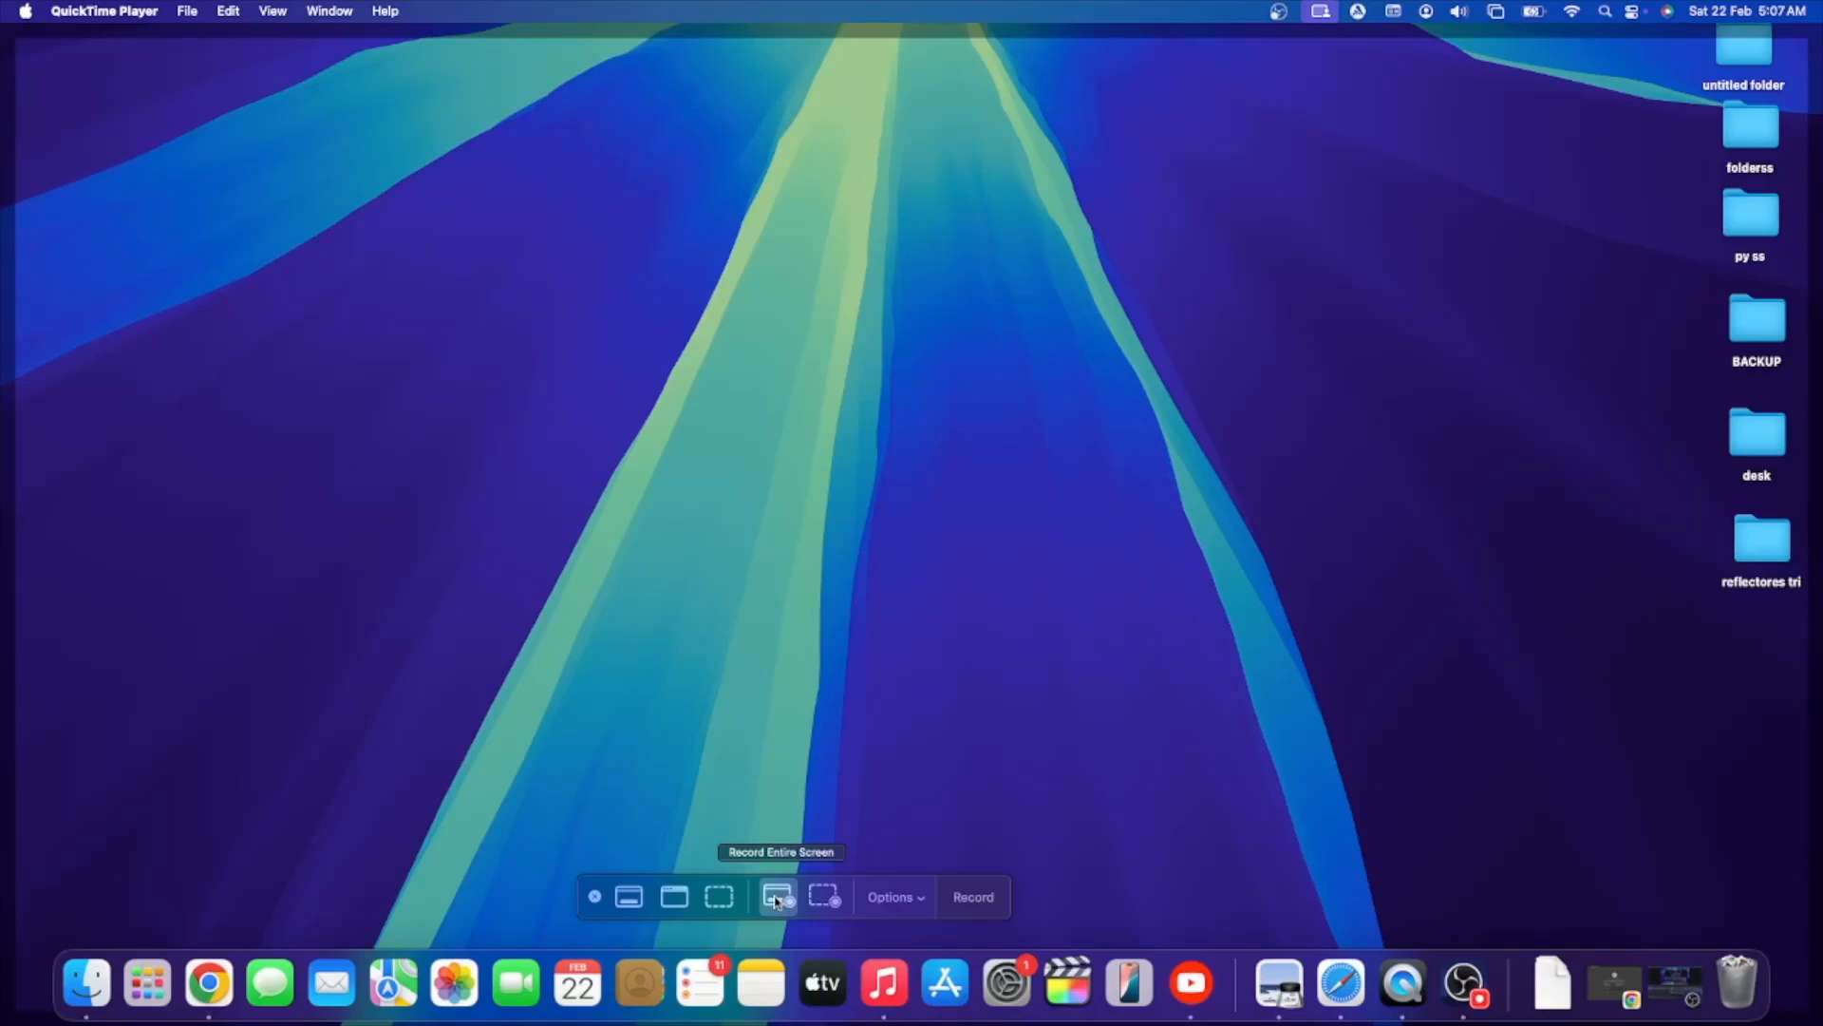
# - Try recording a selected portion, enlarging the capture frame to the right edge of the screen and down towards the Dock
pyautogui.click(822, 900)
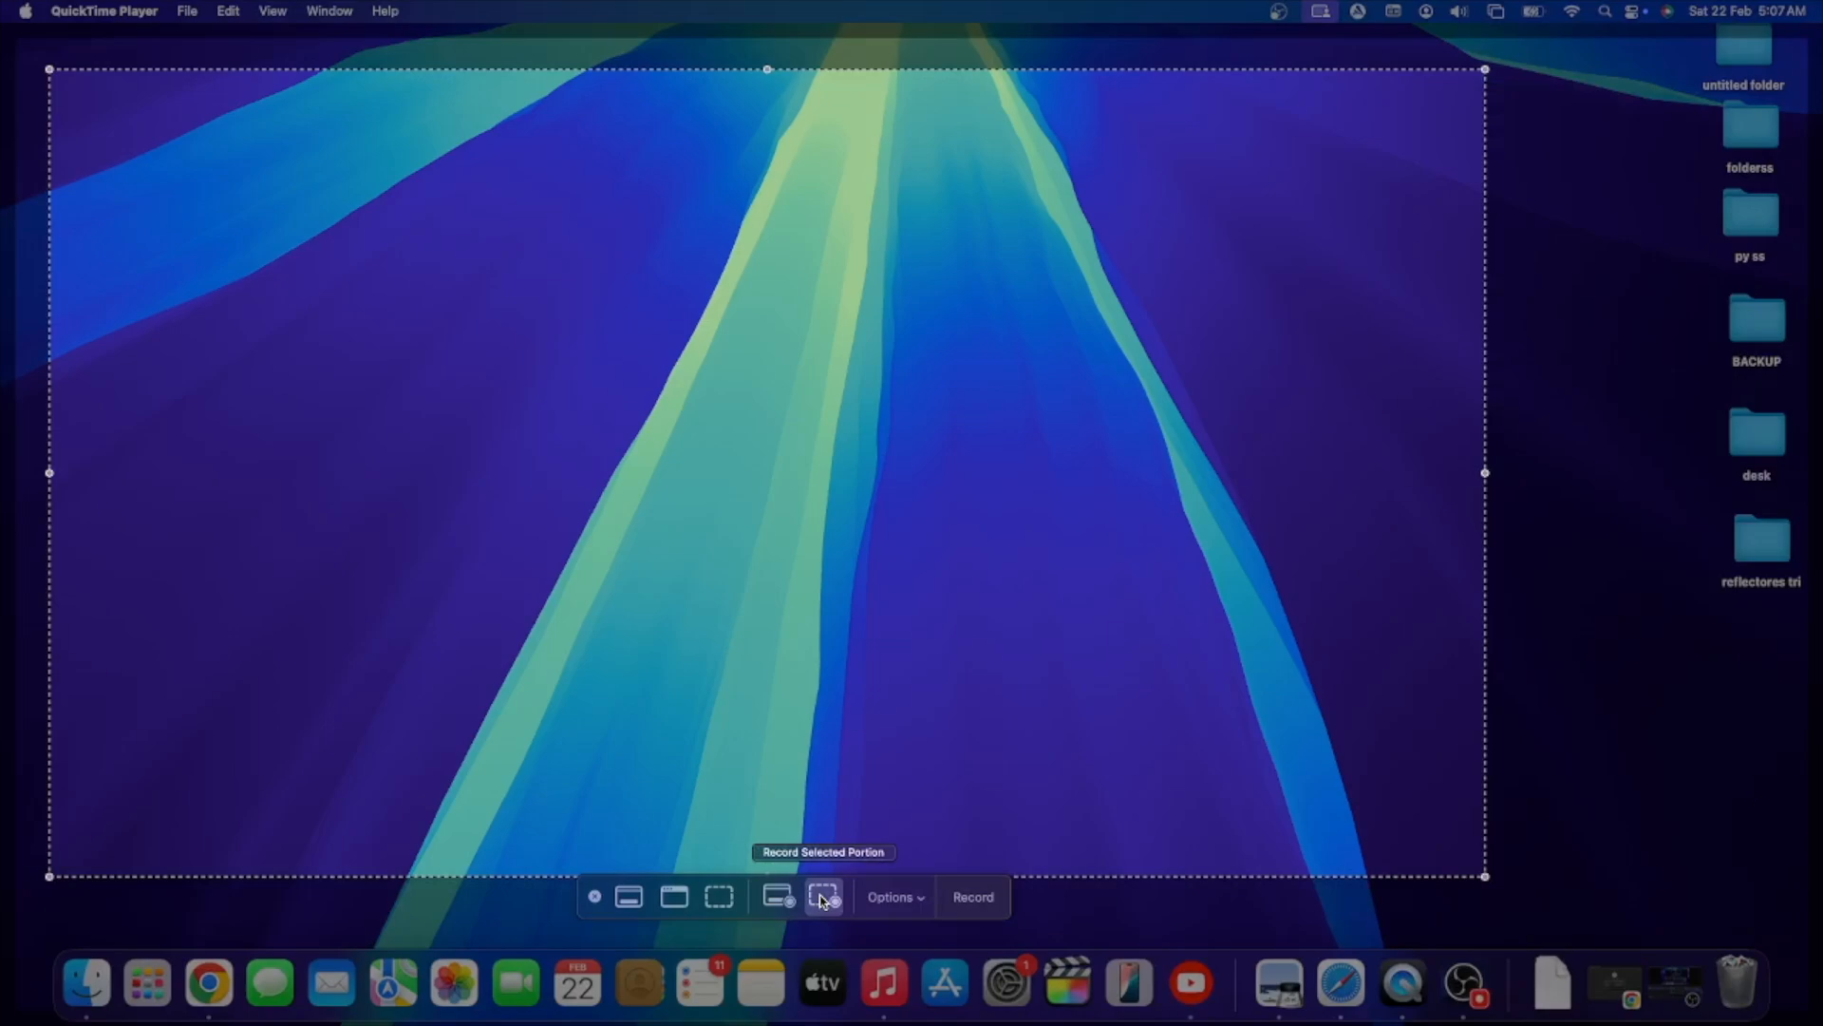
pyautogui.moveTo(1485, 876); pyautogui.dragTo(1819, 928)
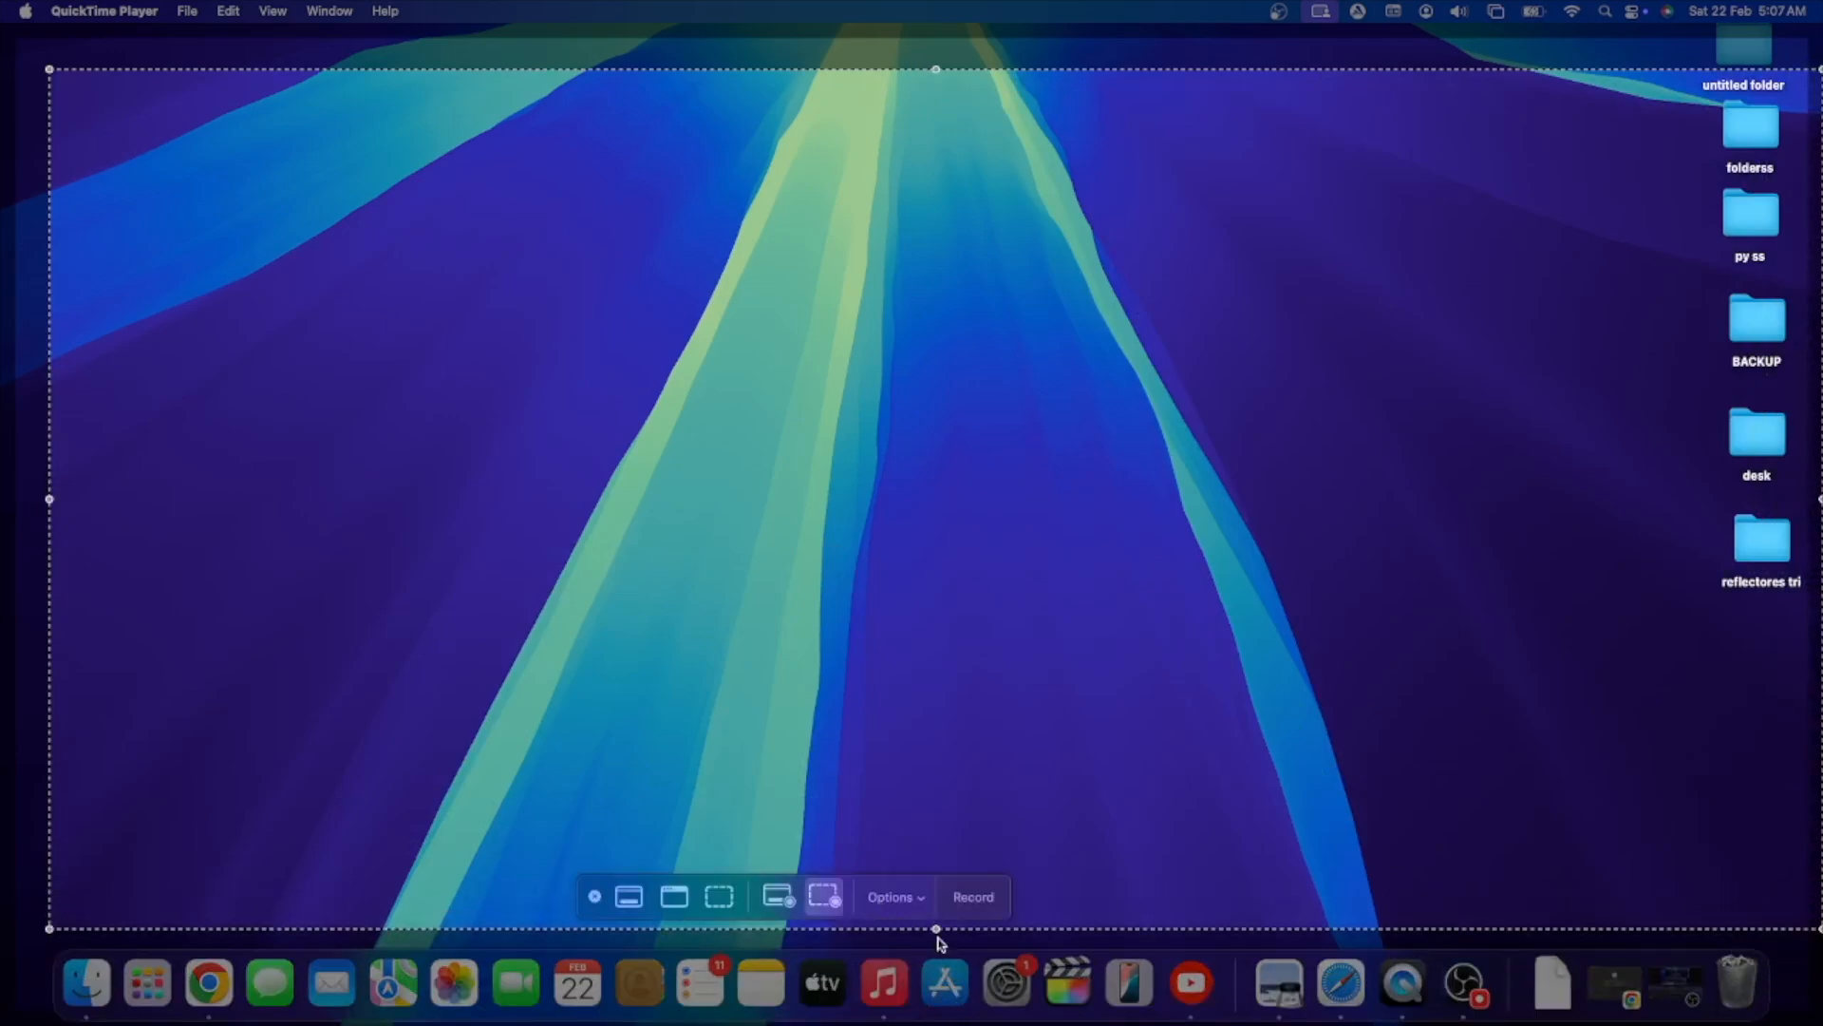
pyautogui.moveTo(935, 928)
pyautogui.mouseDown()
pyautogui.moveTo(940, 1002)
pyautogui.moveTo(943, 944)
pyautogui.mouseUp()
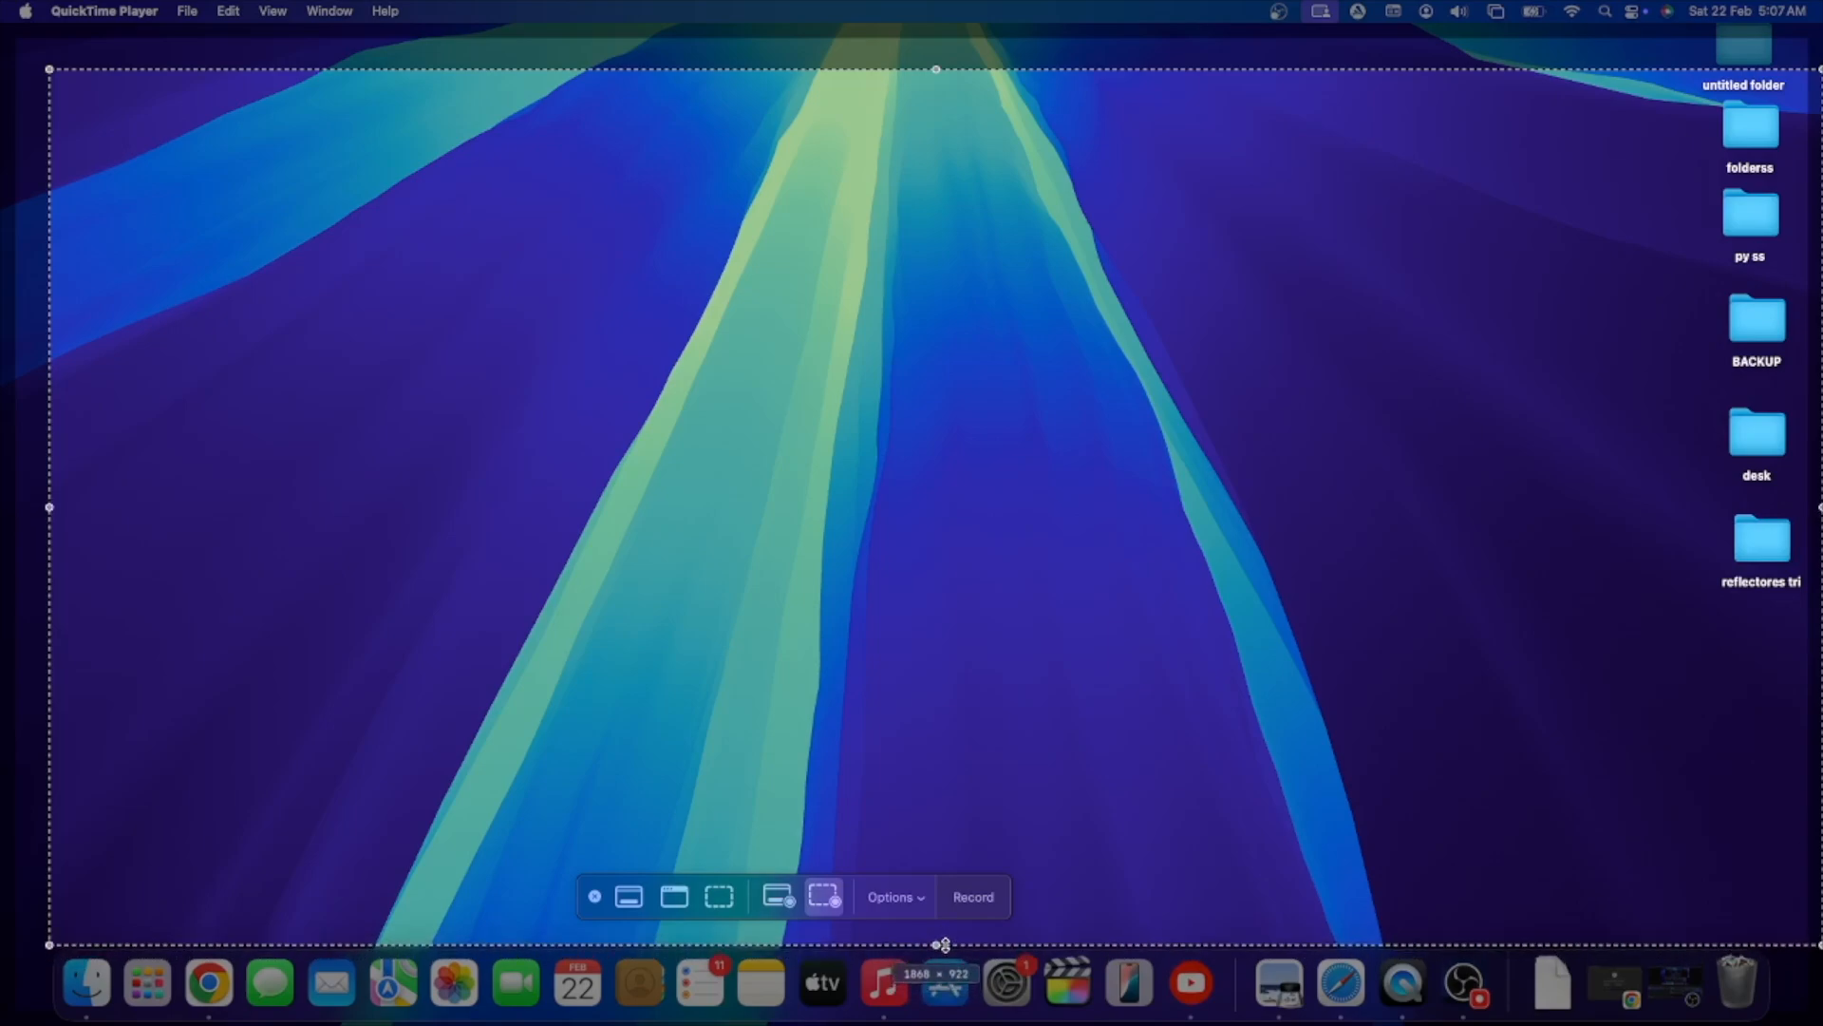
# - Choose to record the entire screen with the microphone set to None, and start the recording
pyautogui.click(778, 897)
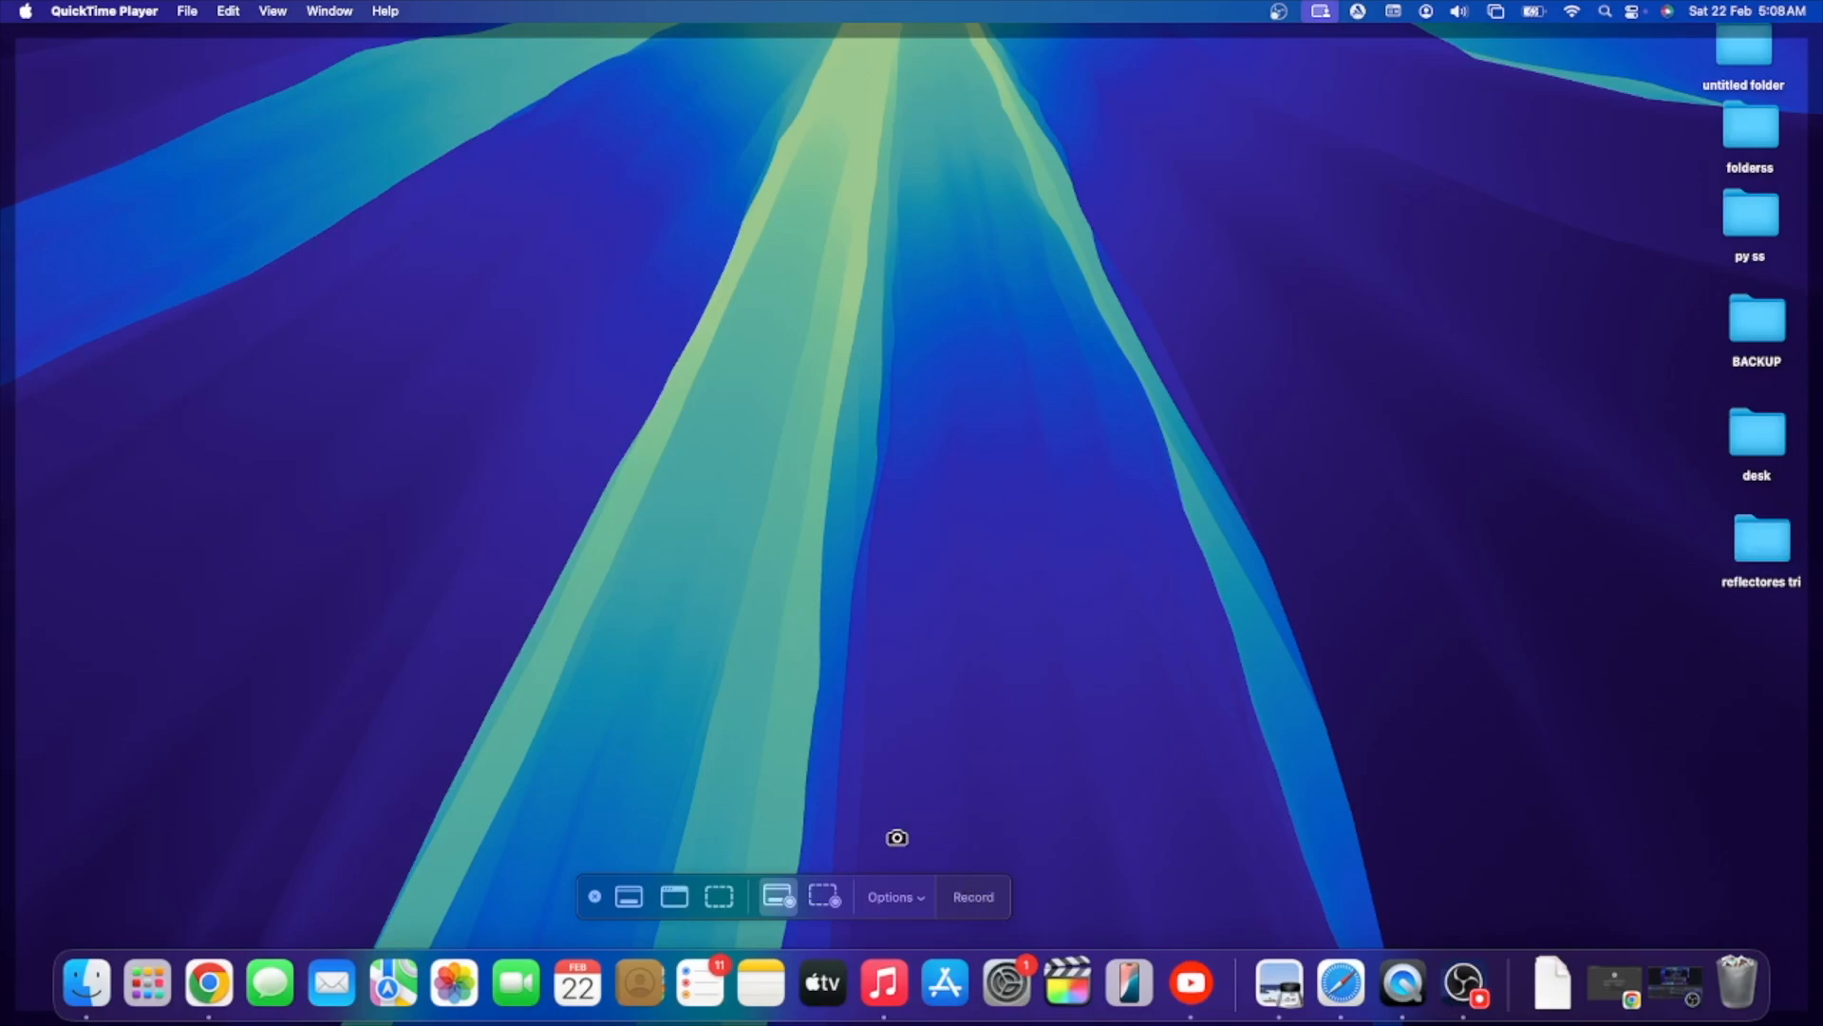
pyautogui.click(898, 897)
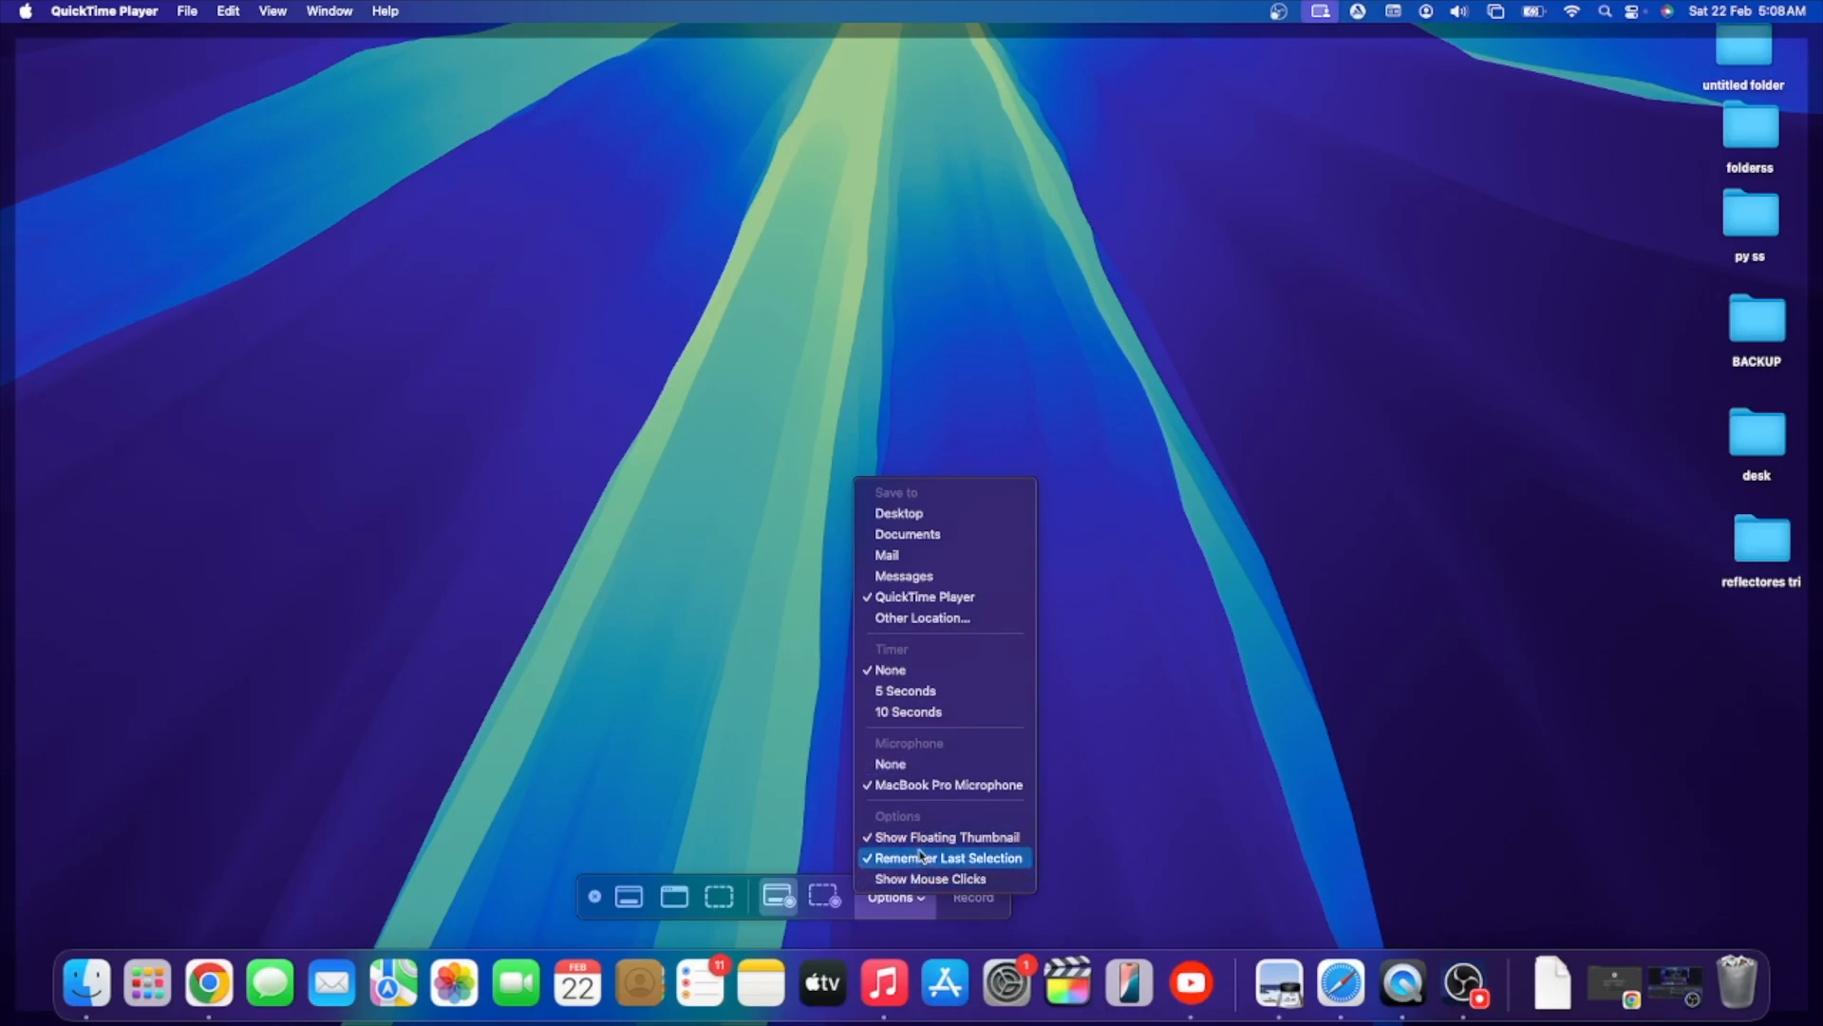
pyautogui.click(897, 765)
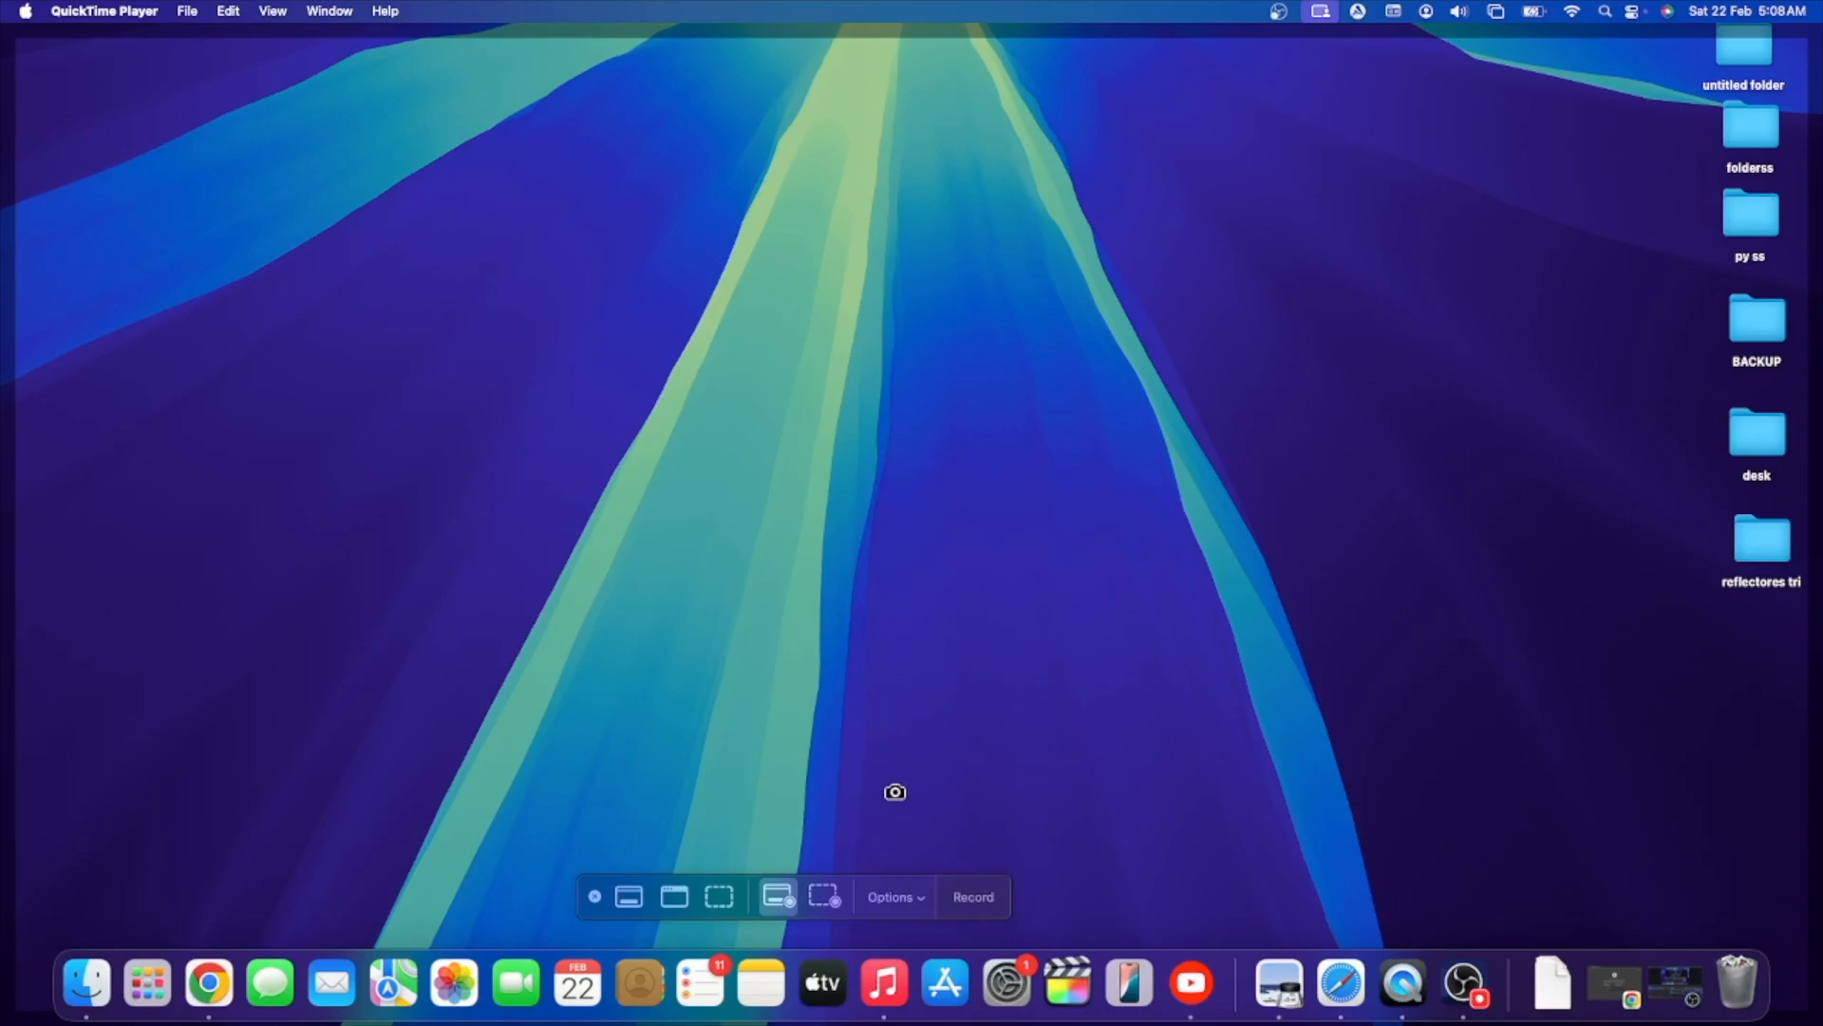
pyautogui.click(908, 900)
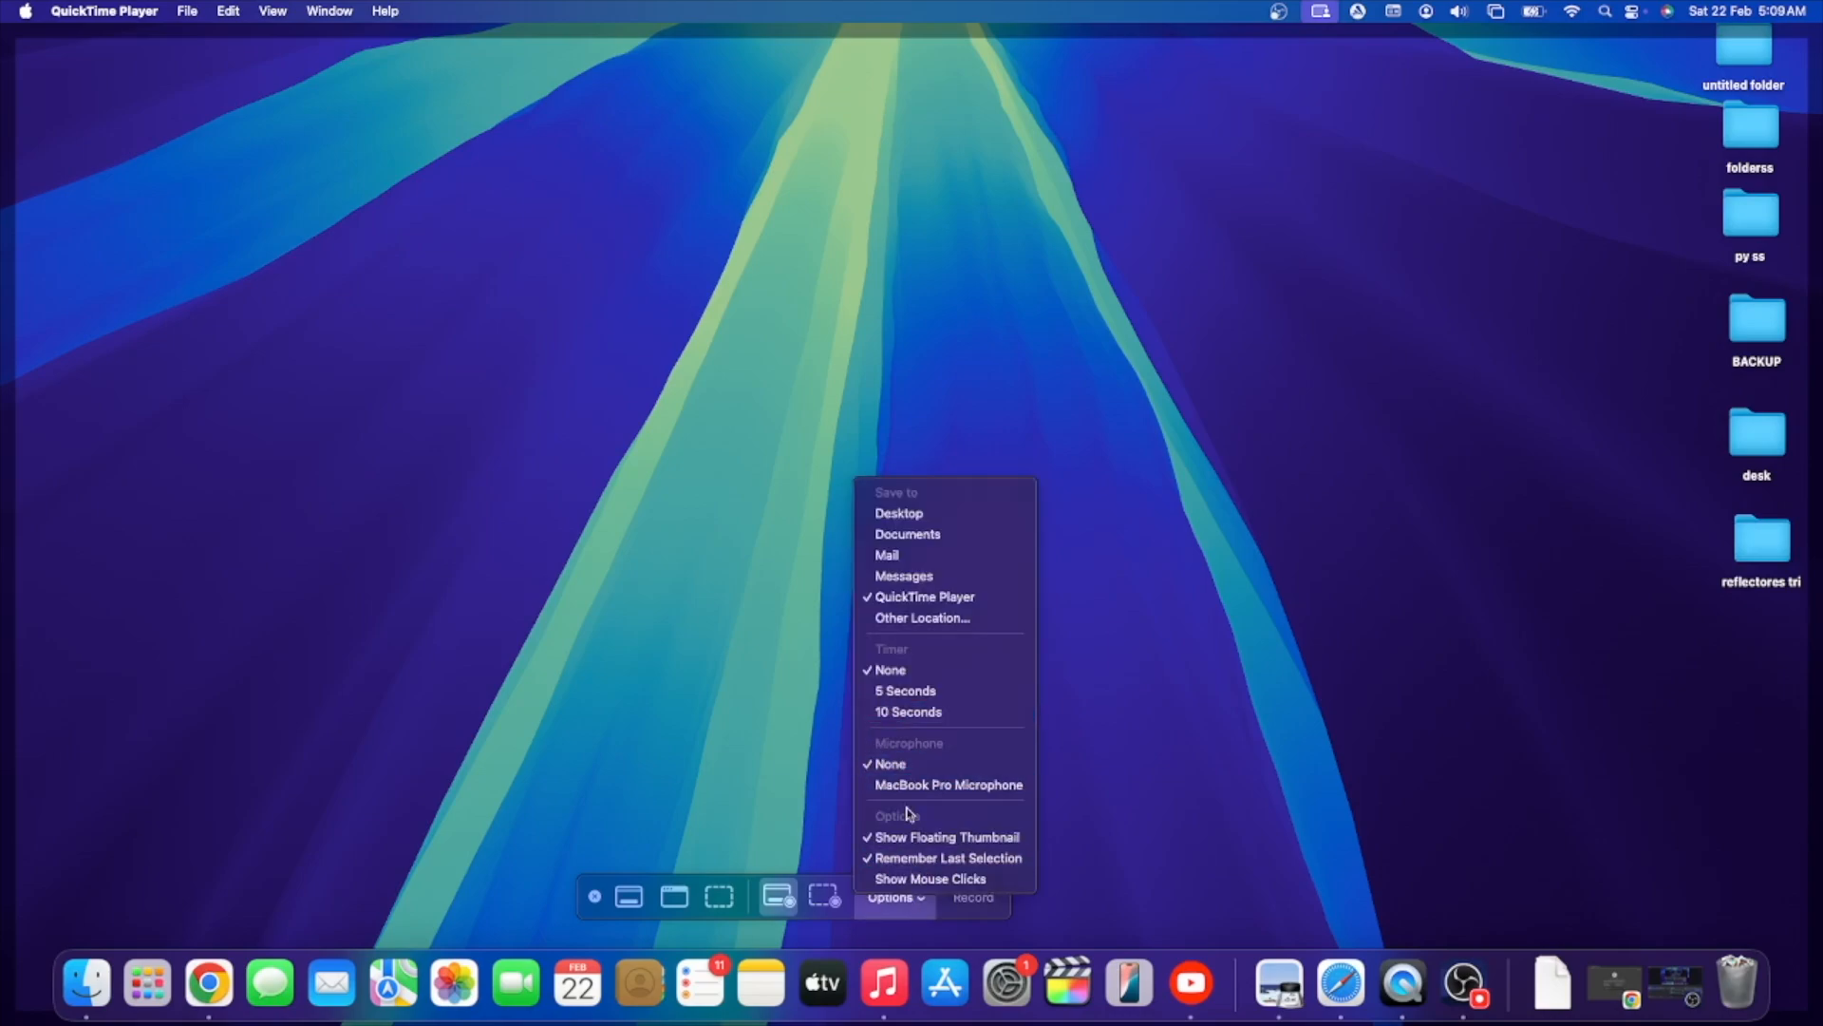
pyautogui.click(891, 906)
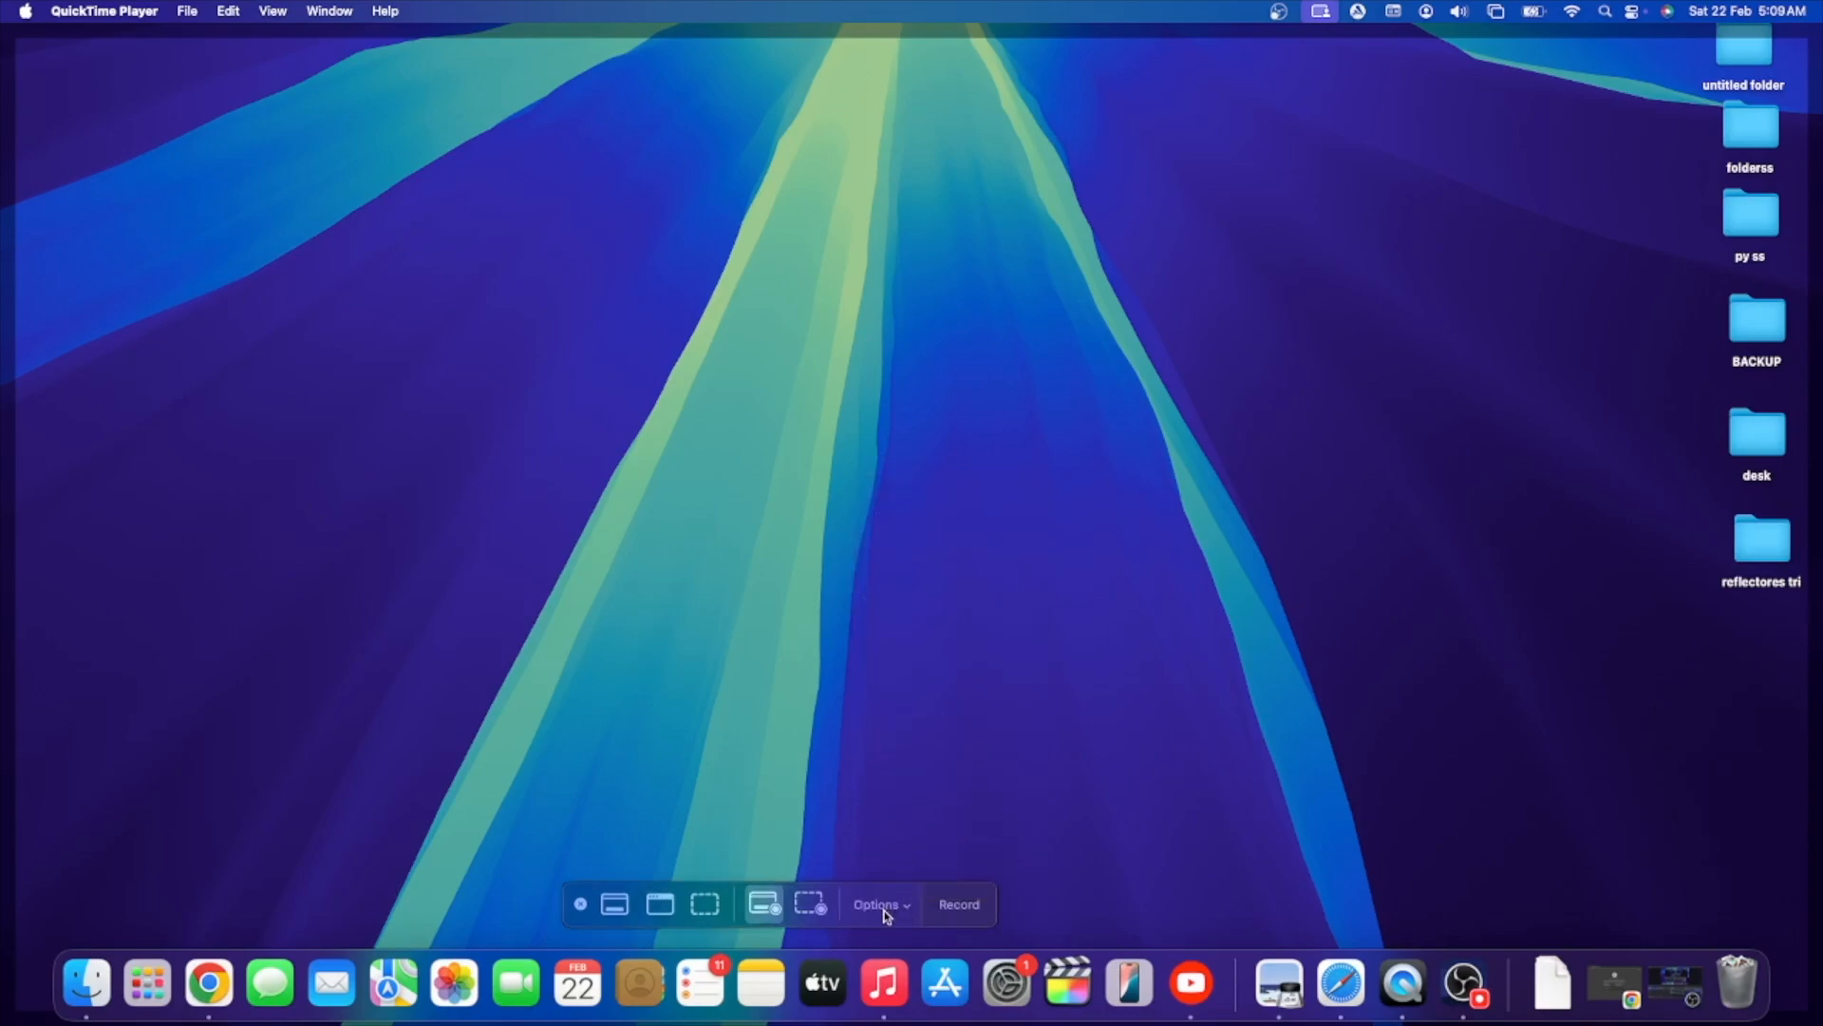
pyautogui.click(959, 906)
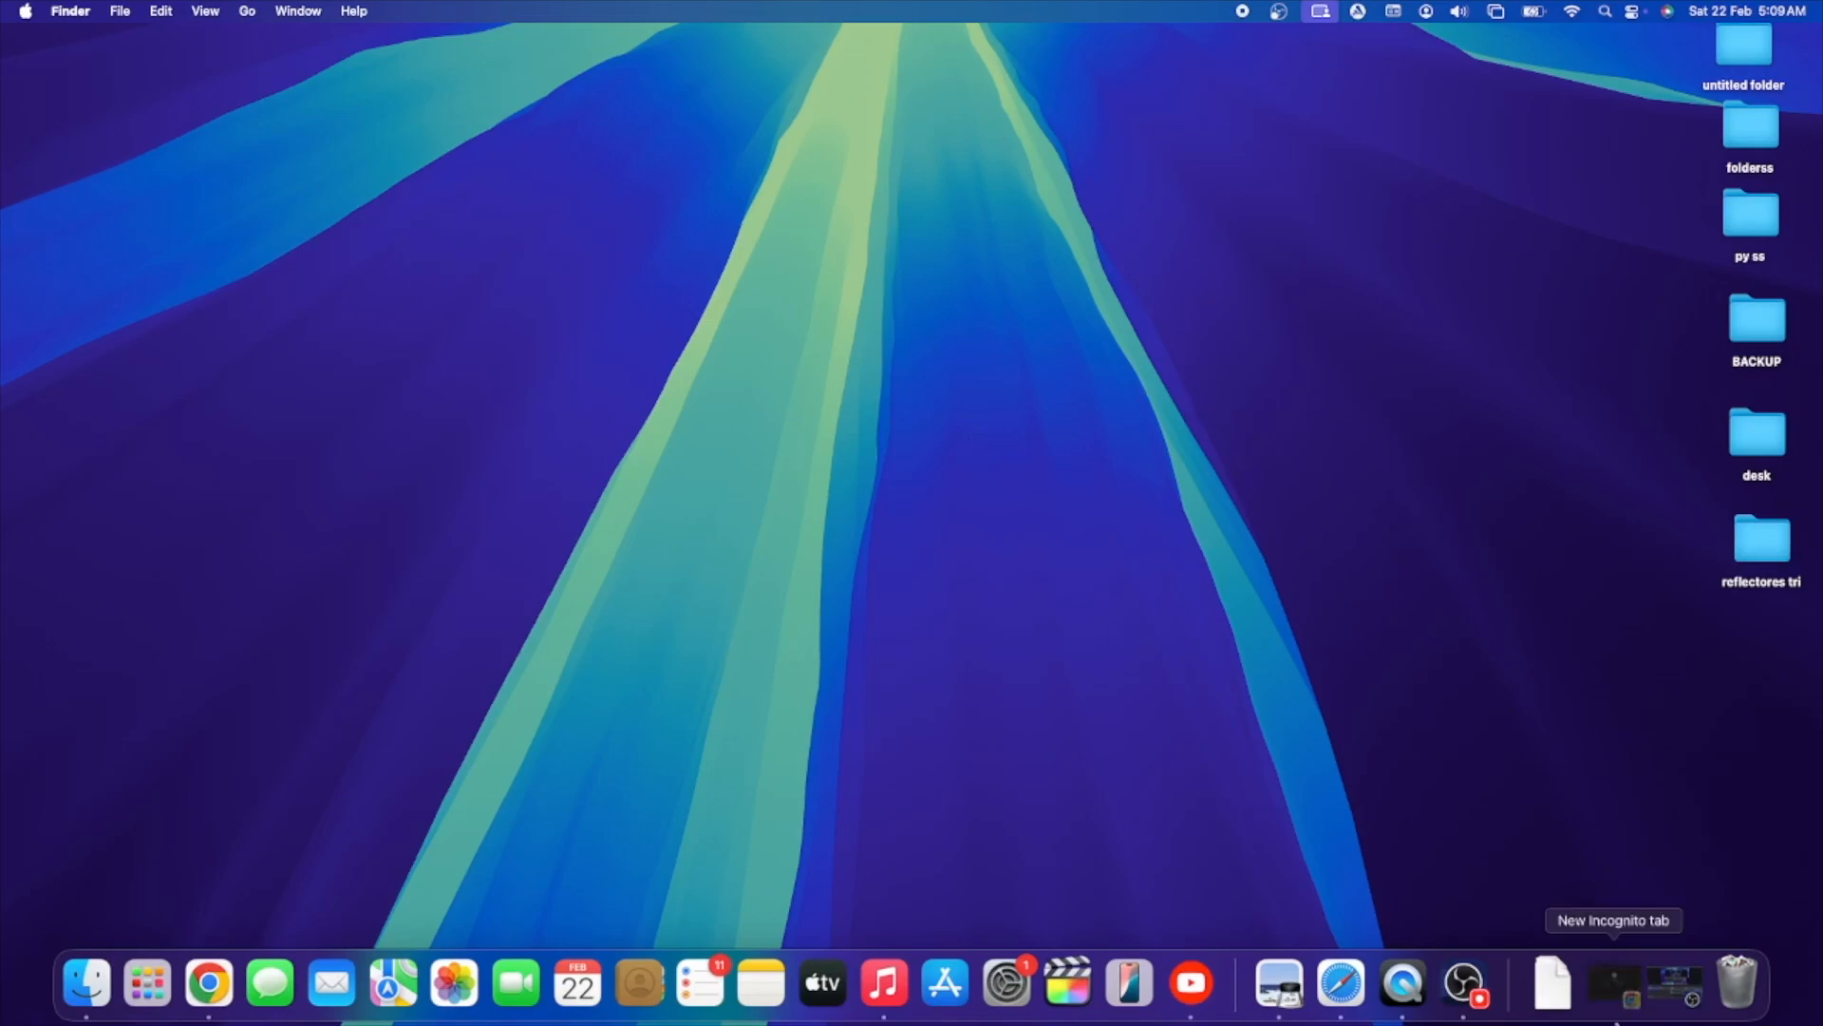
# - Switch to the minimized Chrome Incognito window and load the Google home page
pyautogui.click(1614, 983)
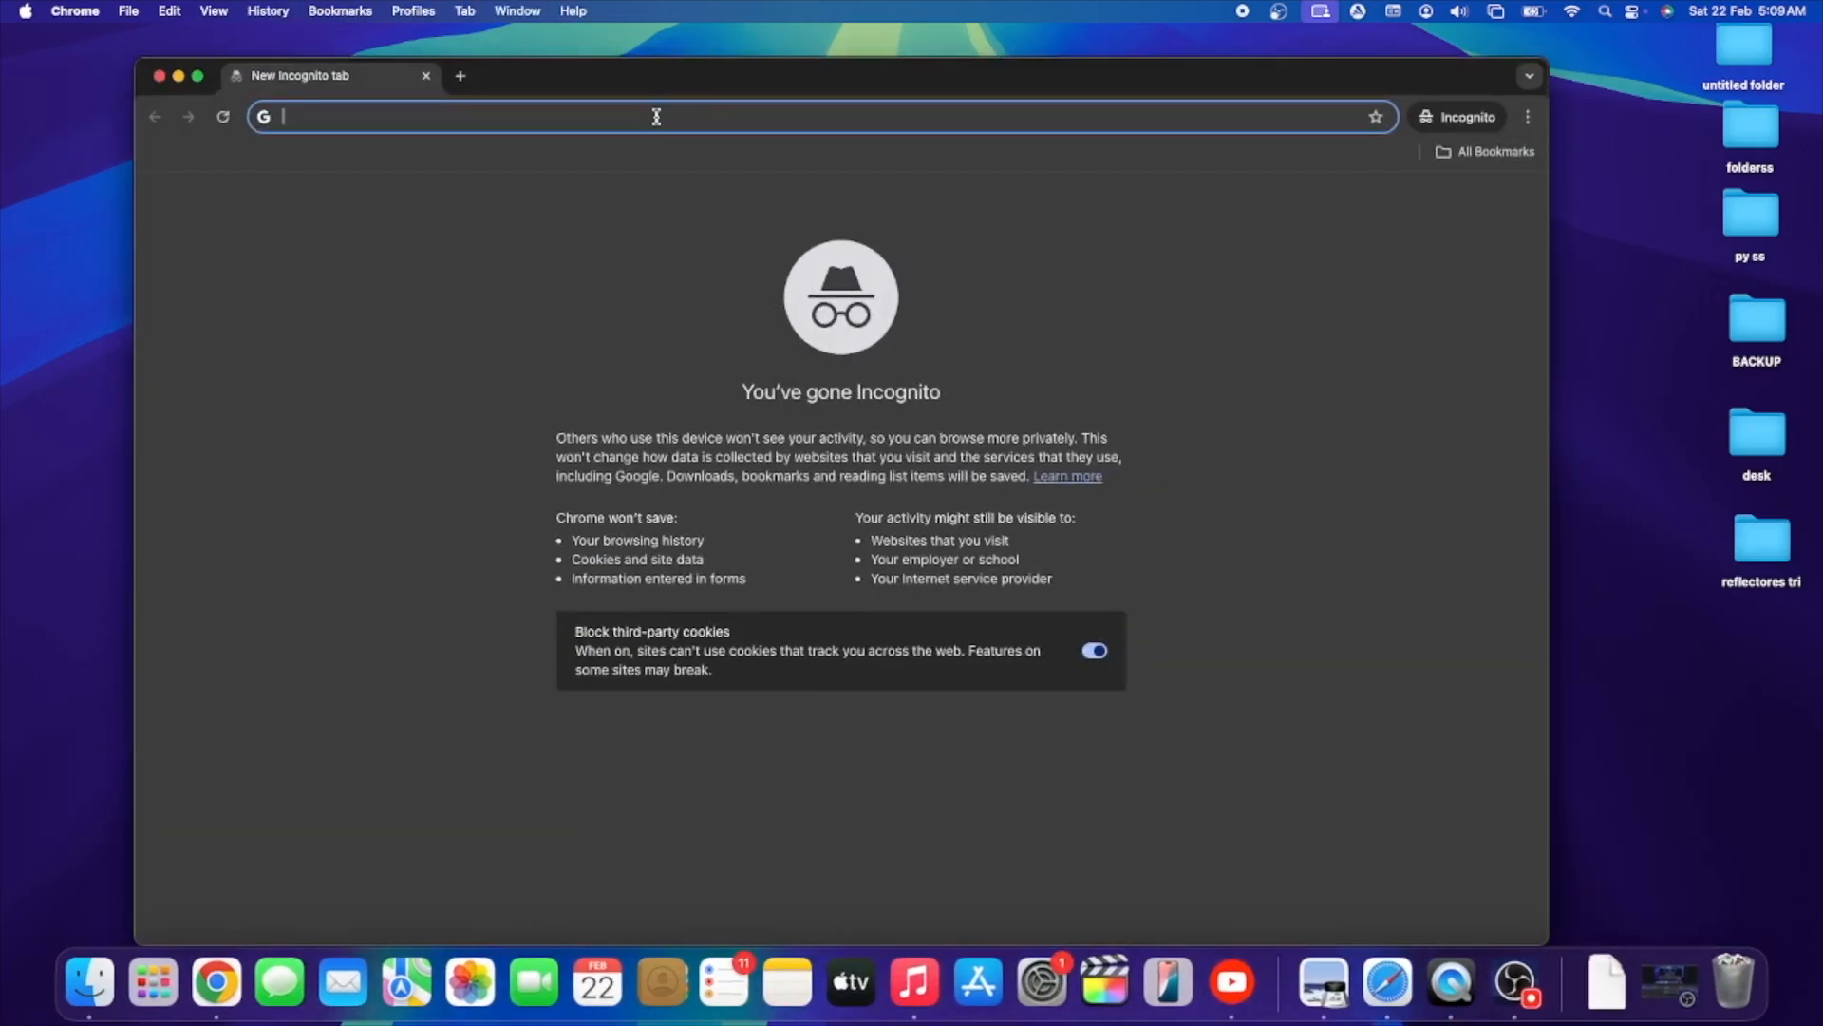
pyautogui.write('google.com')
pyautogui.press('Return')
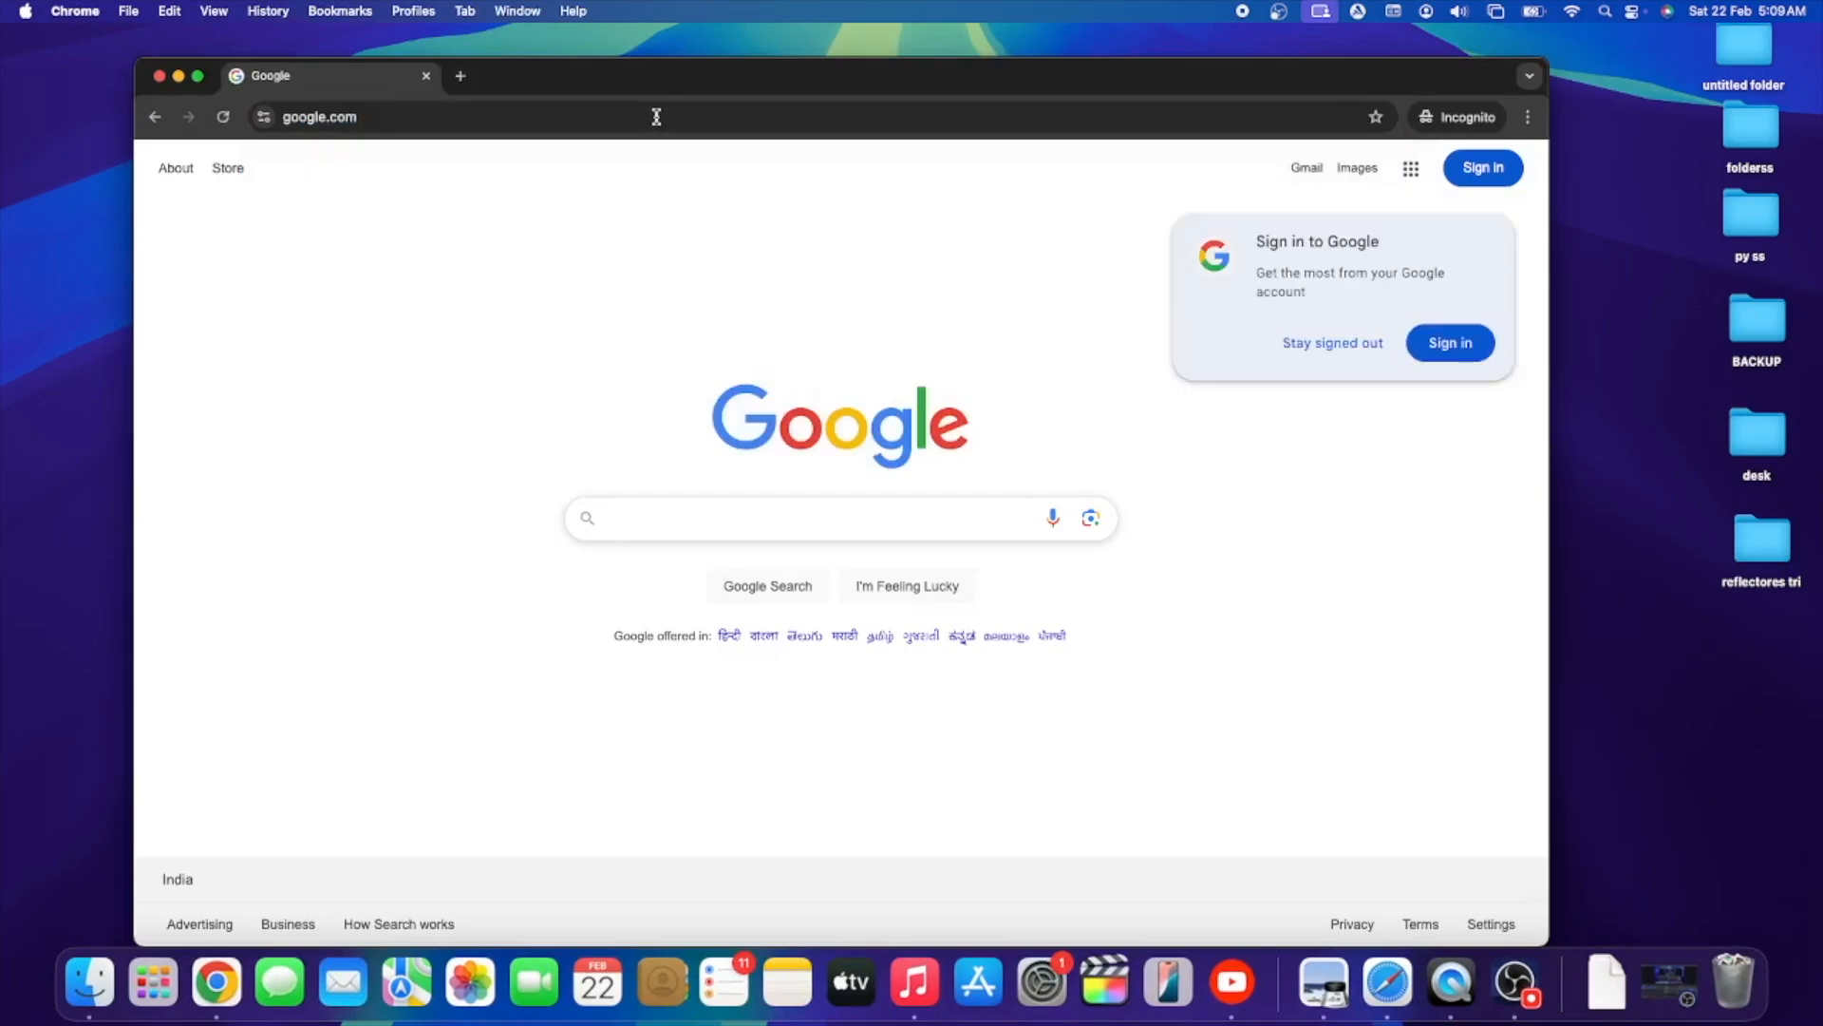
# - Go to youtube.com in the same tab and search for "fixed by chaq"
pyautogui.click(428, 117)
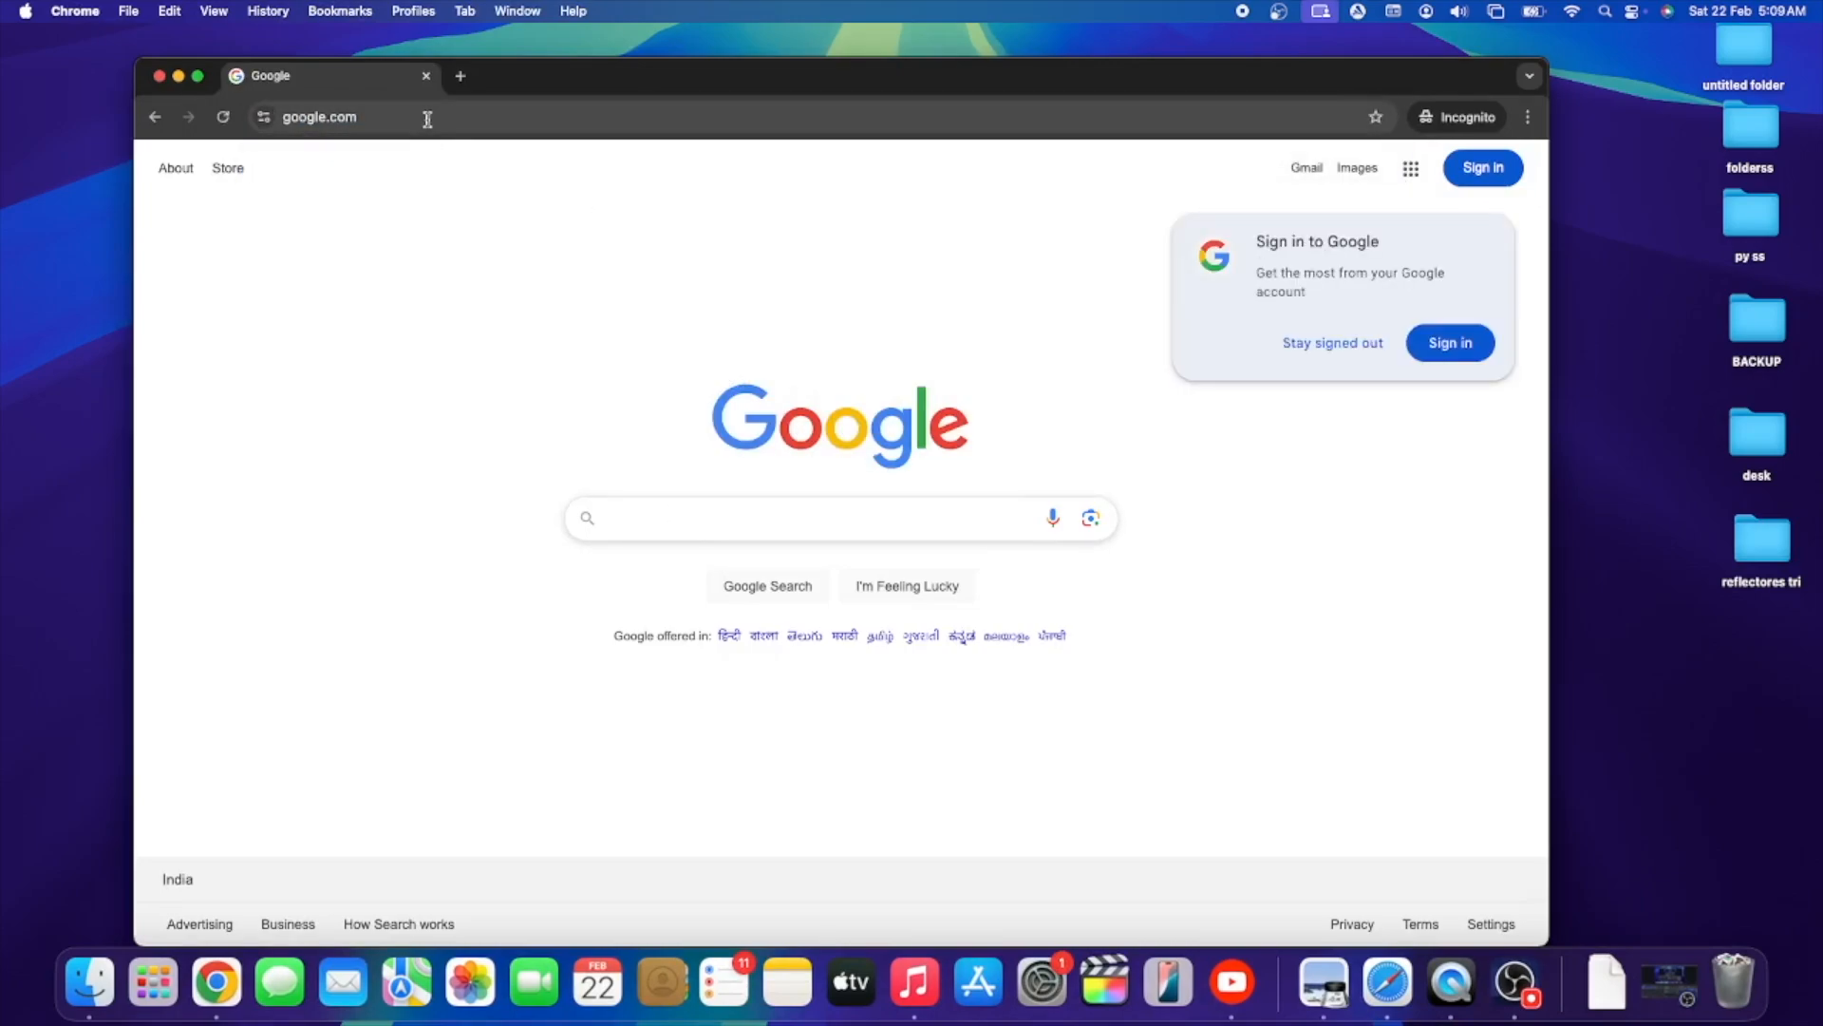
pyautogui.write('youtub')
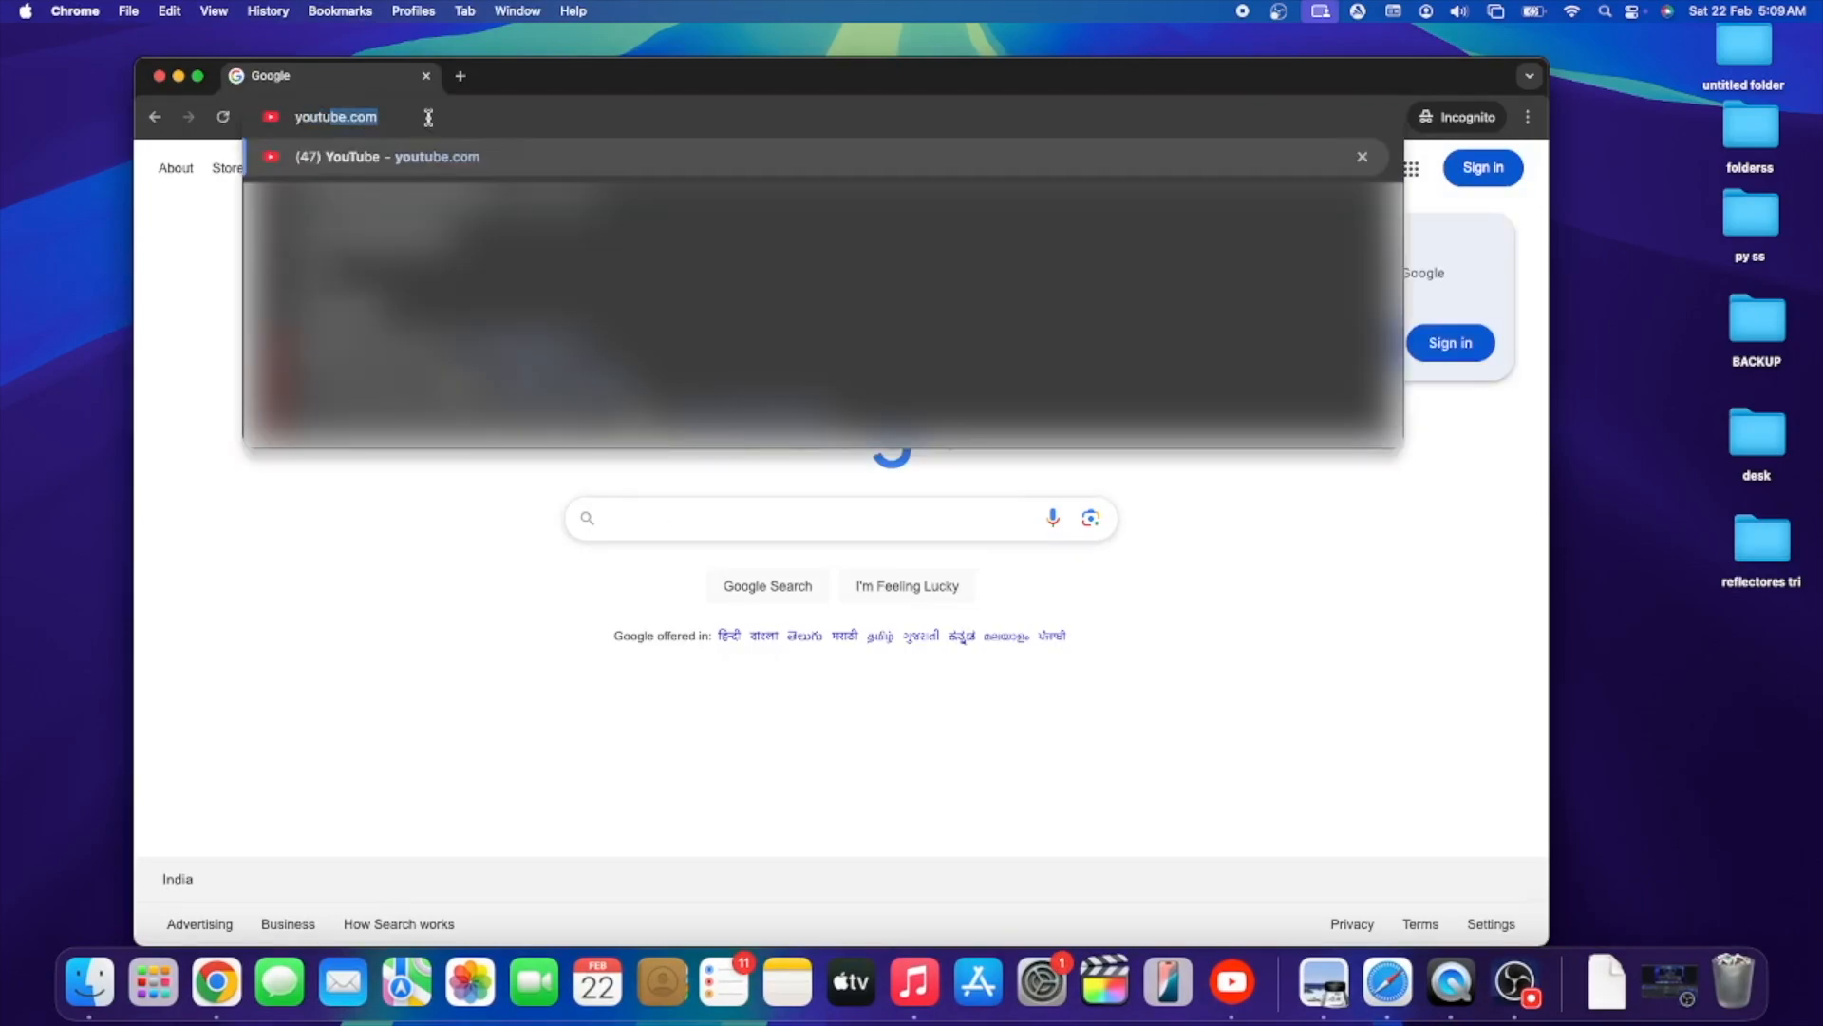
pyautogui.press('Return')
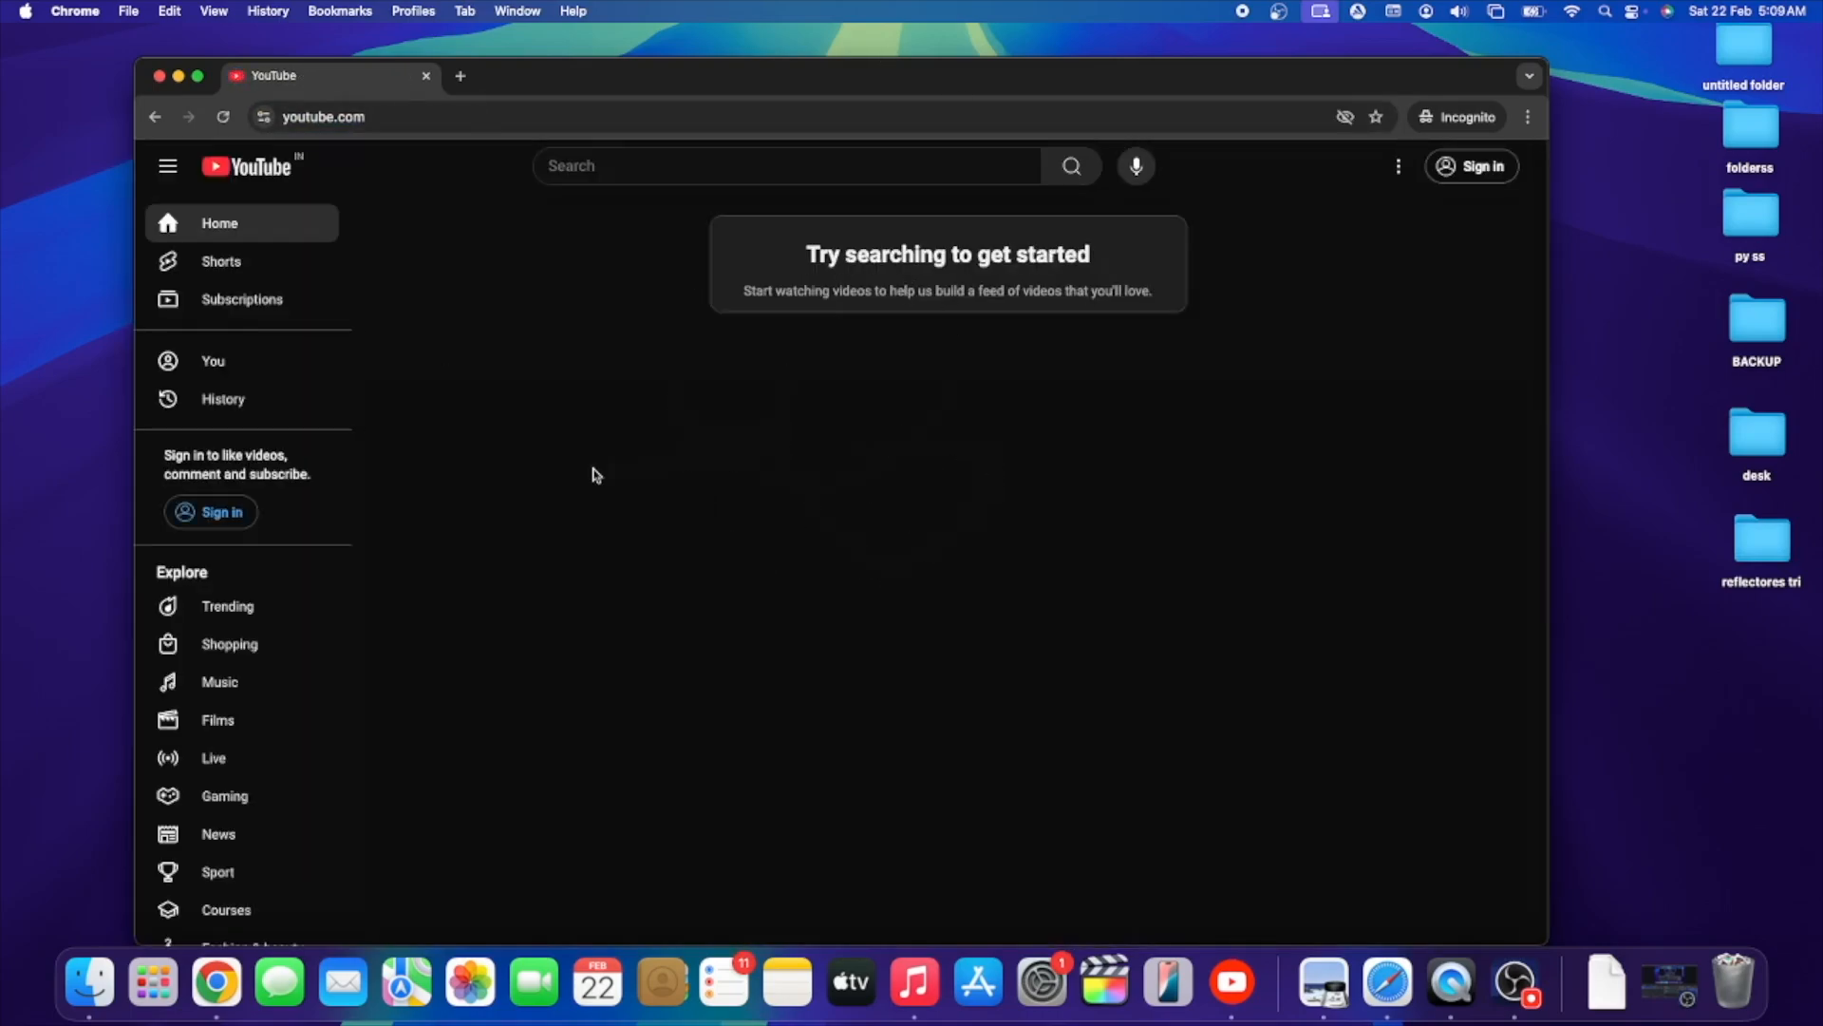
pyautogui.click(655, 168)
pyautogui.write('fi')
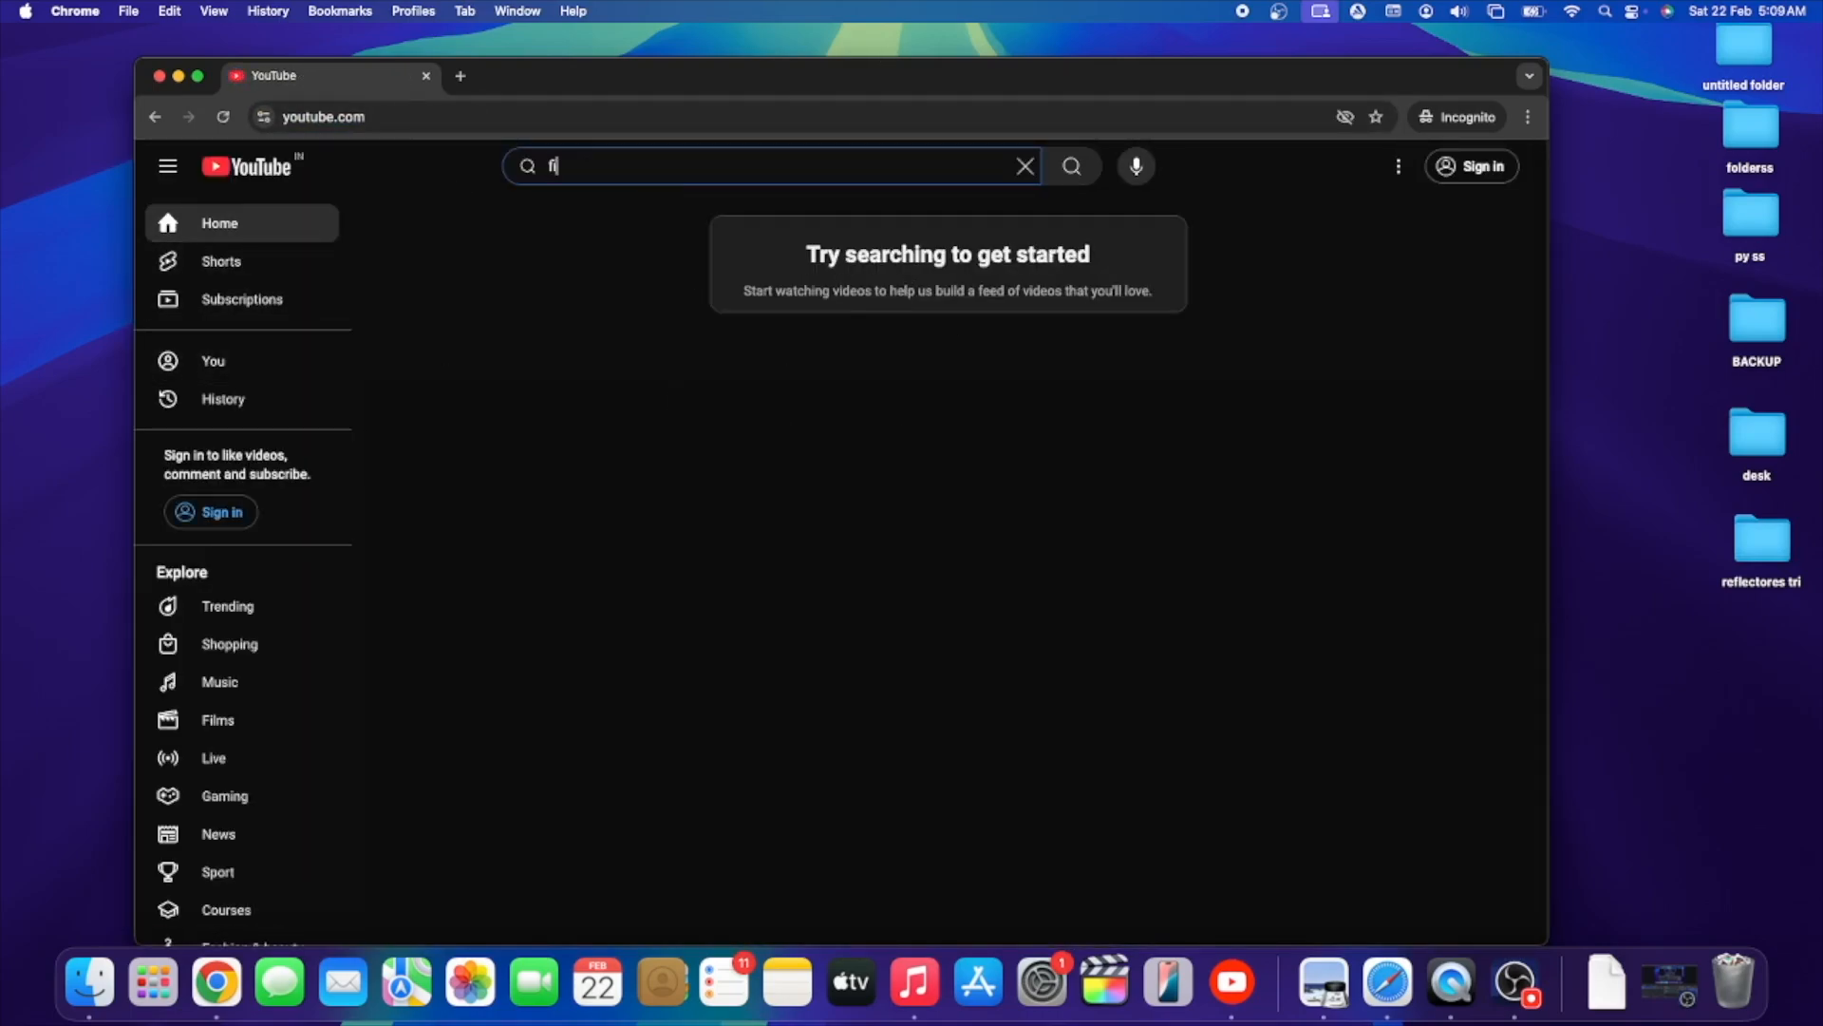
pyautogui.write('xed by chaq')
pyautogui.press('Return')
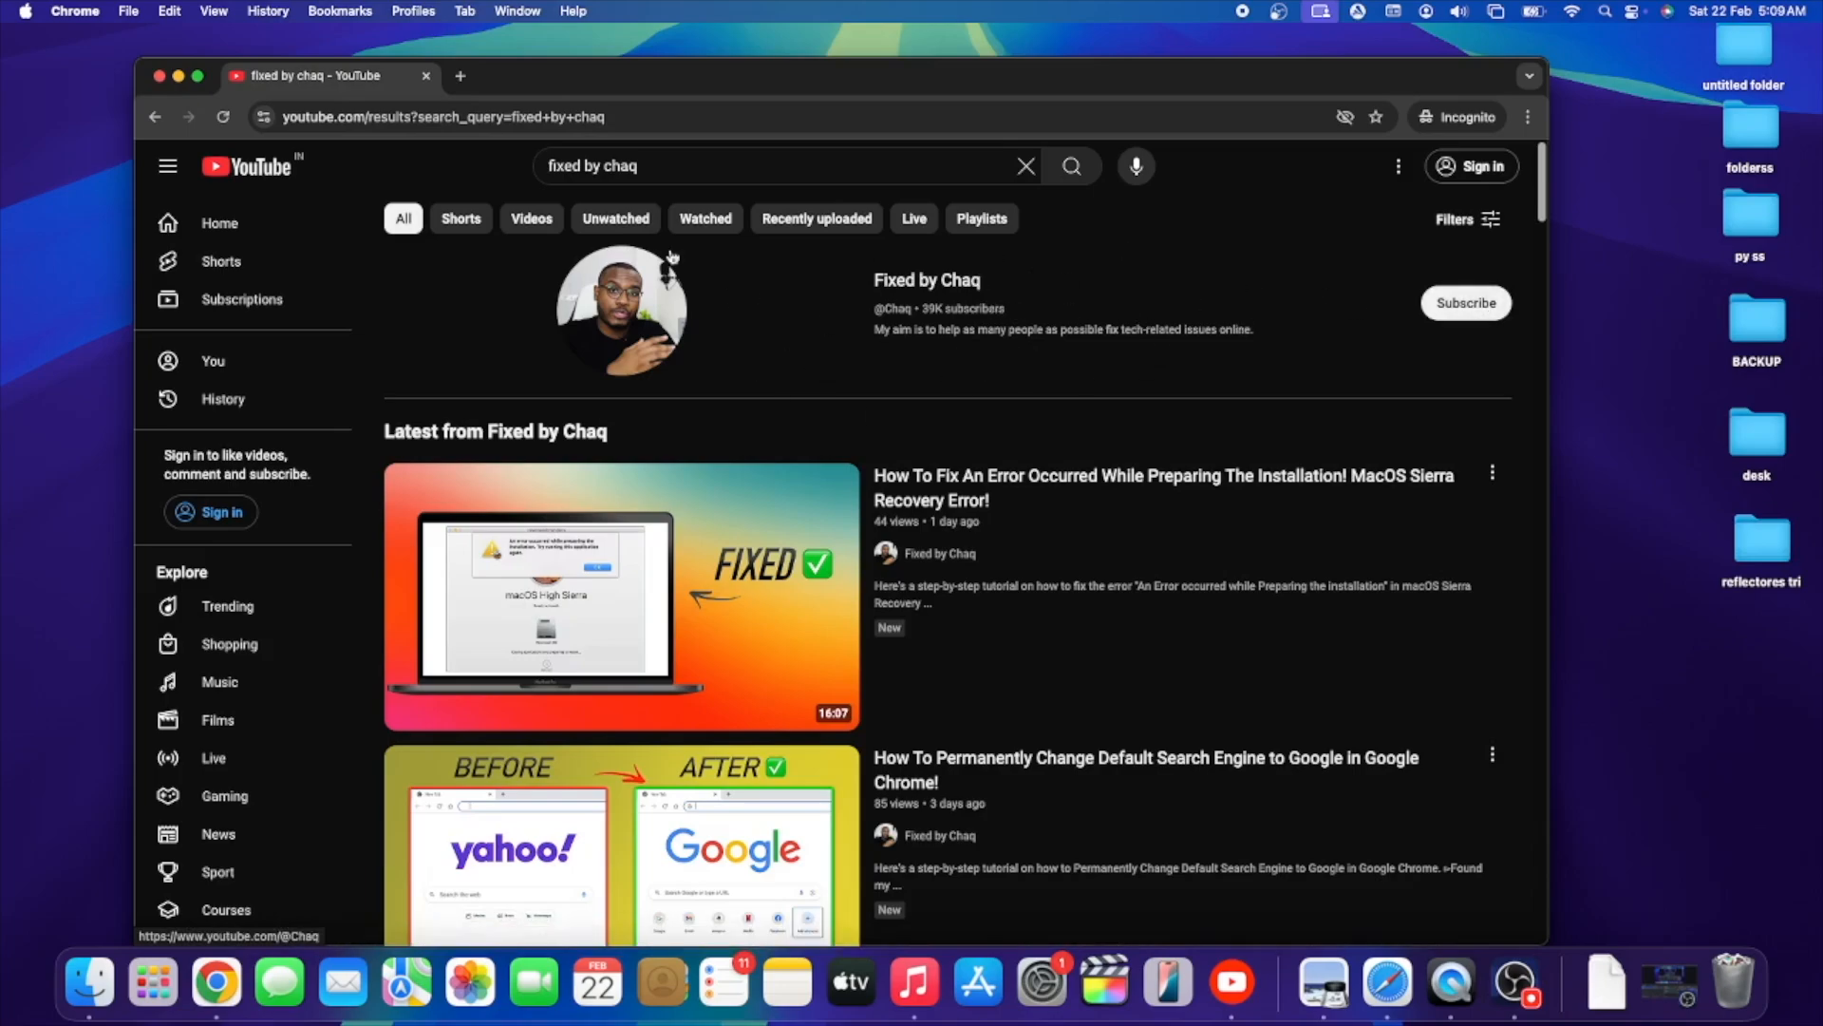
# - Close the YouTube tab and stop the screen recording
pyautogui.click(428, 76)
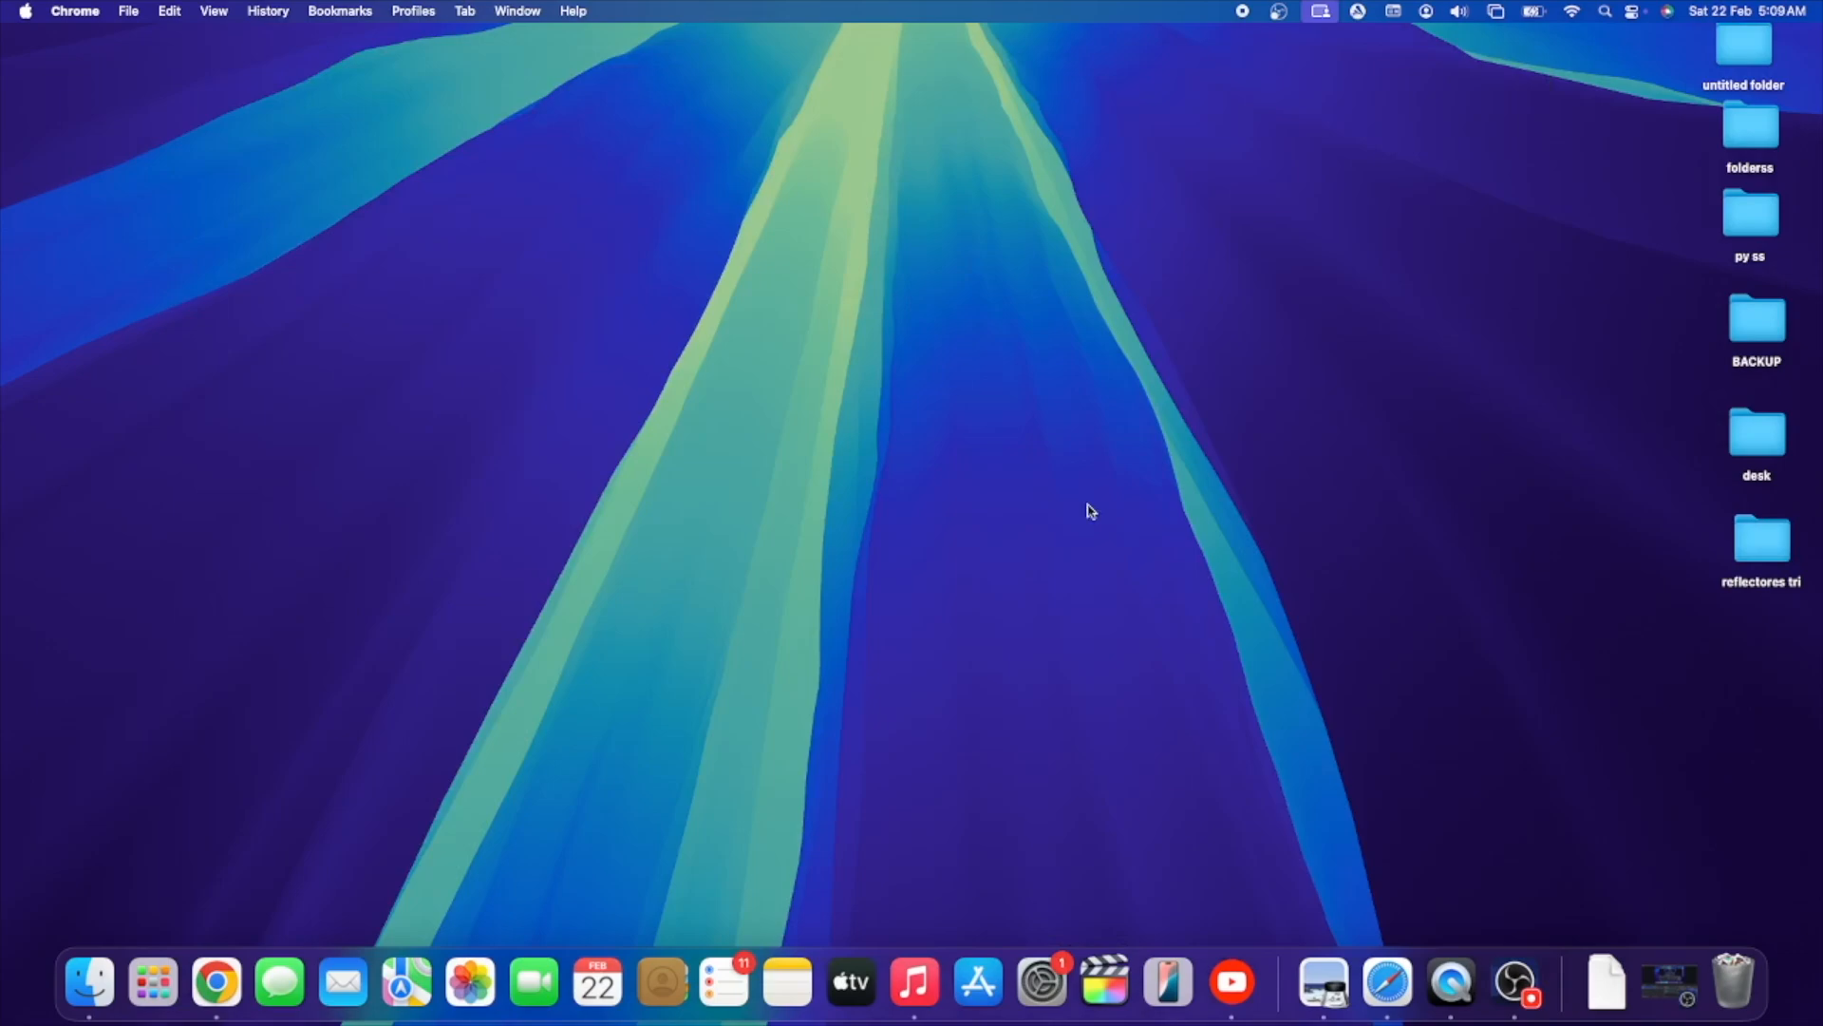
pyautogui.click(1244, 12)
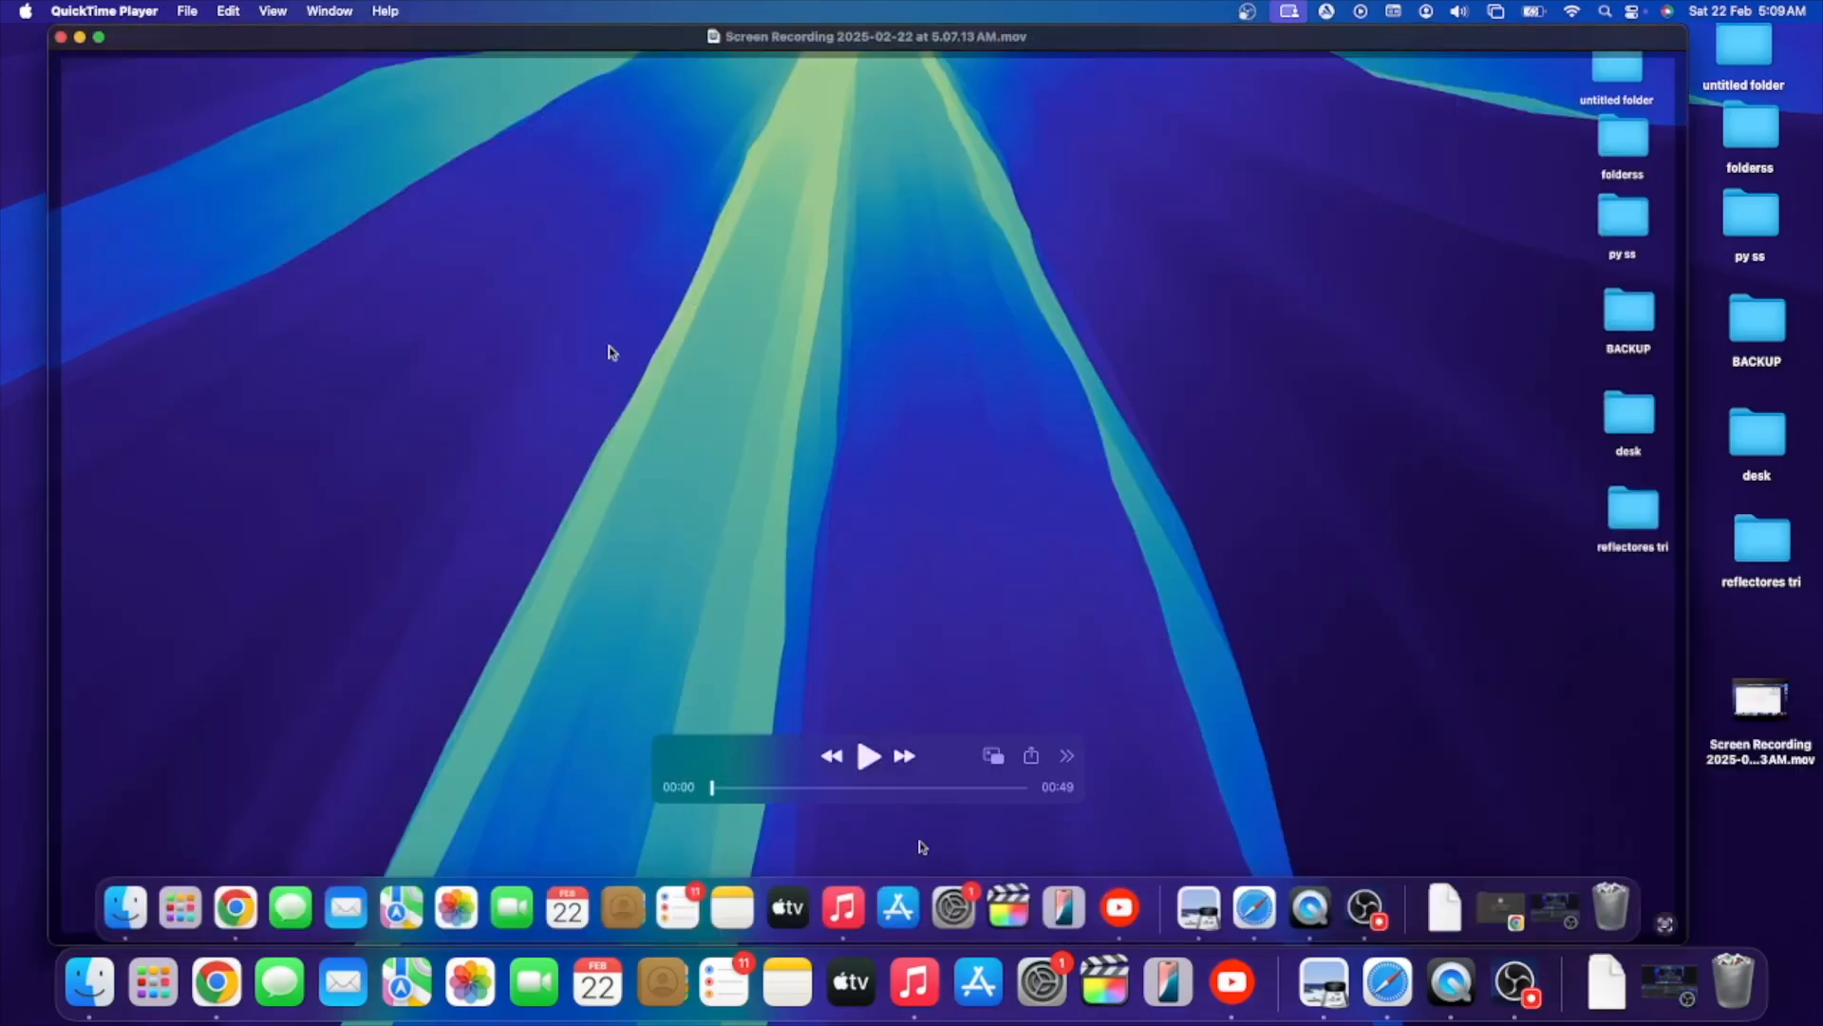
# - Play back the new screen recording in QuickTime Player, skipping ahead in it, and pause at the YouTube search results
pyautogui.moveTo(1054, 36)
pyautogui.mouseDown()
pyautogui.moveTo(1070, 136)
pyautogui.moveTo(1055, 34)
pyautogui.moveTo(1077, 40)
pyautogui.mouseUp()
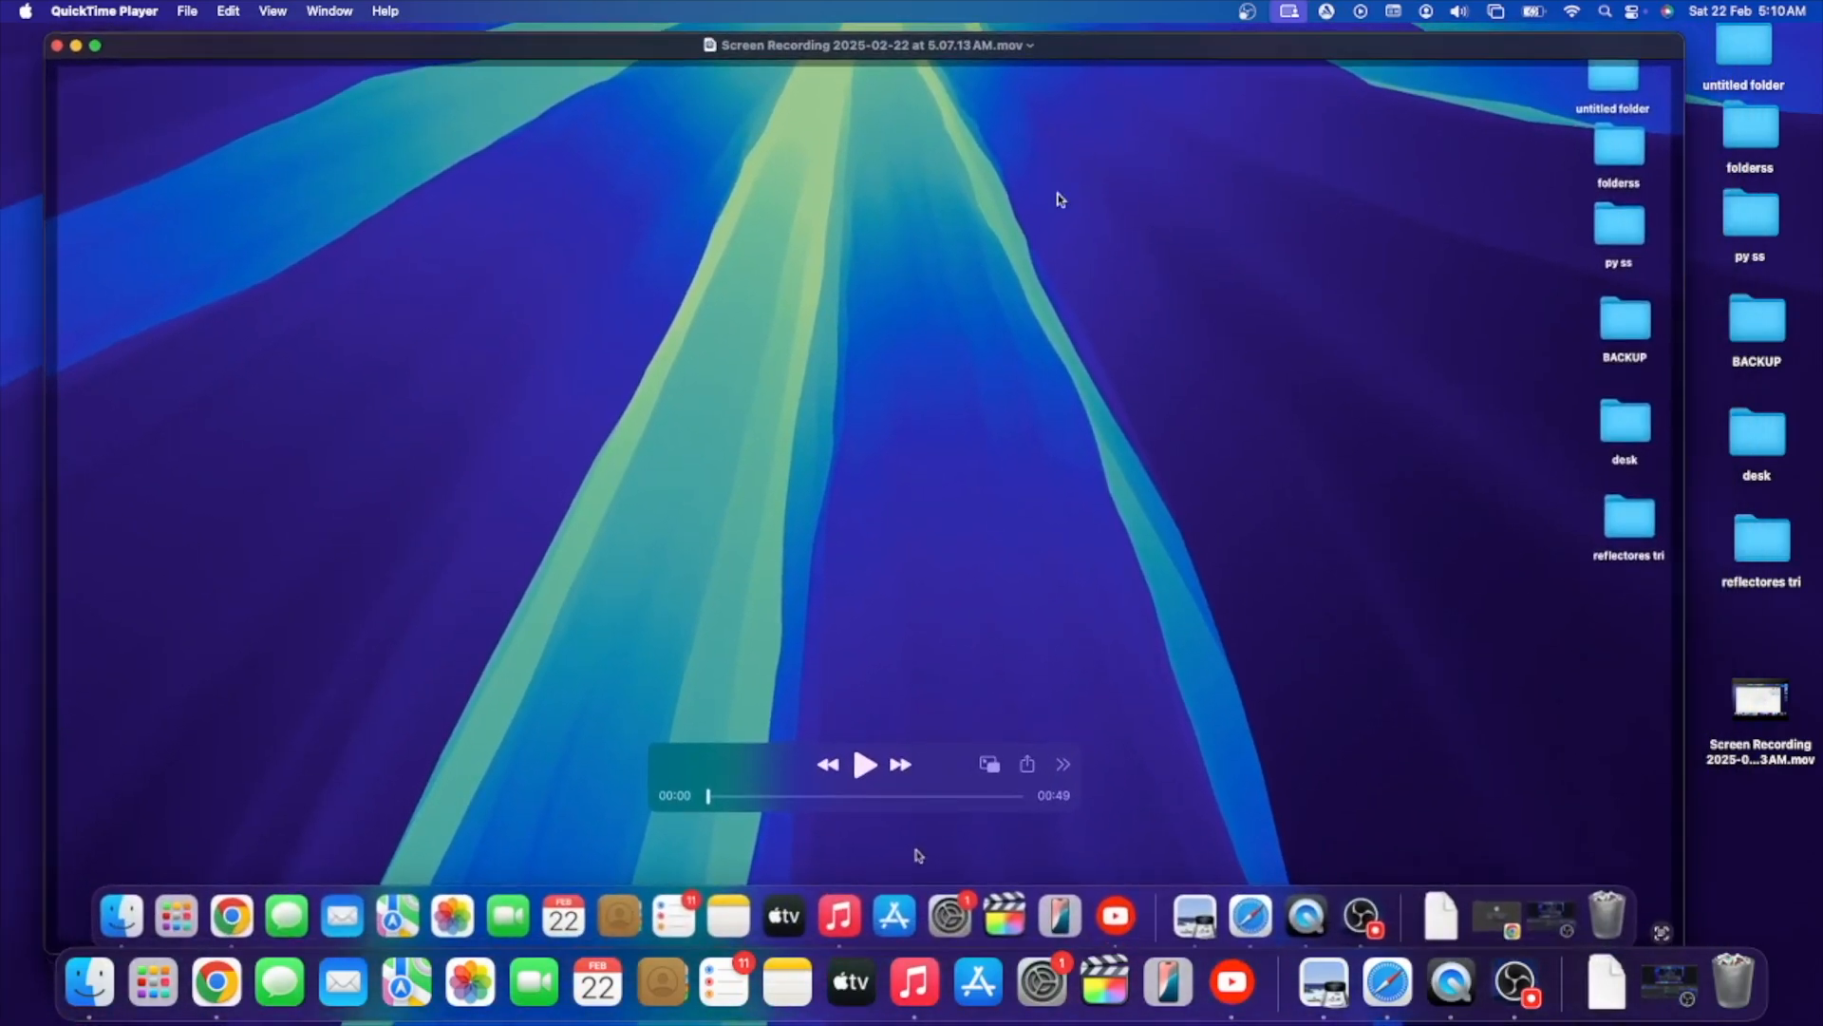
pyautogui.click(864, 764)
pyautogui.moveTo(719, 800); pyautogui.dragTo(762, 796)
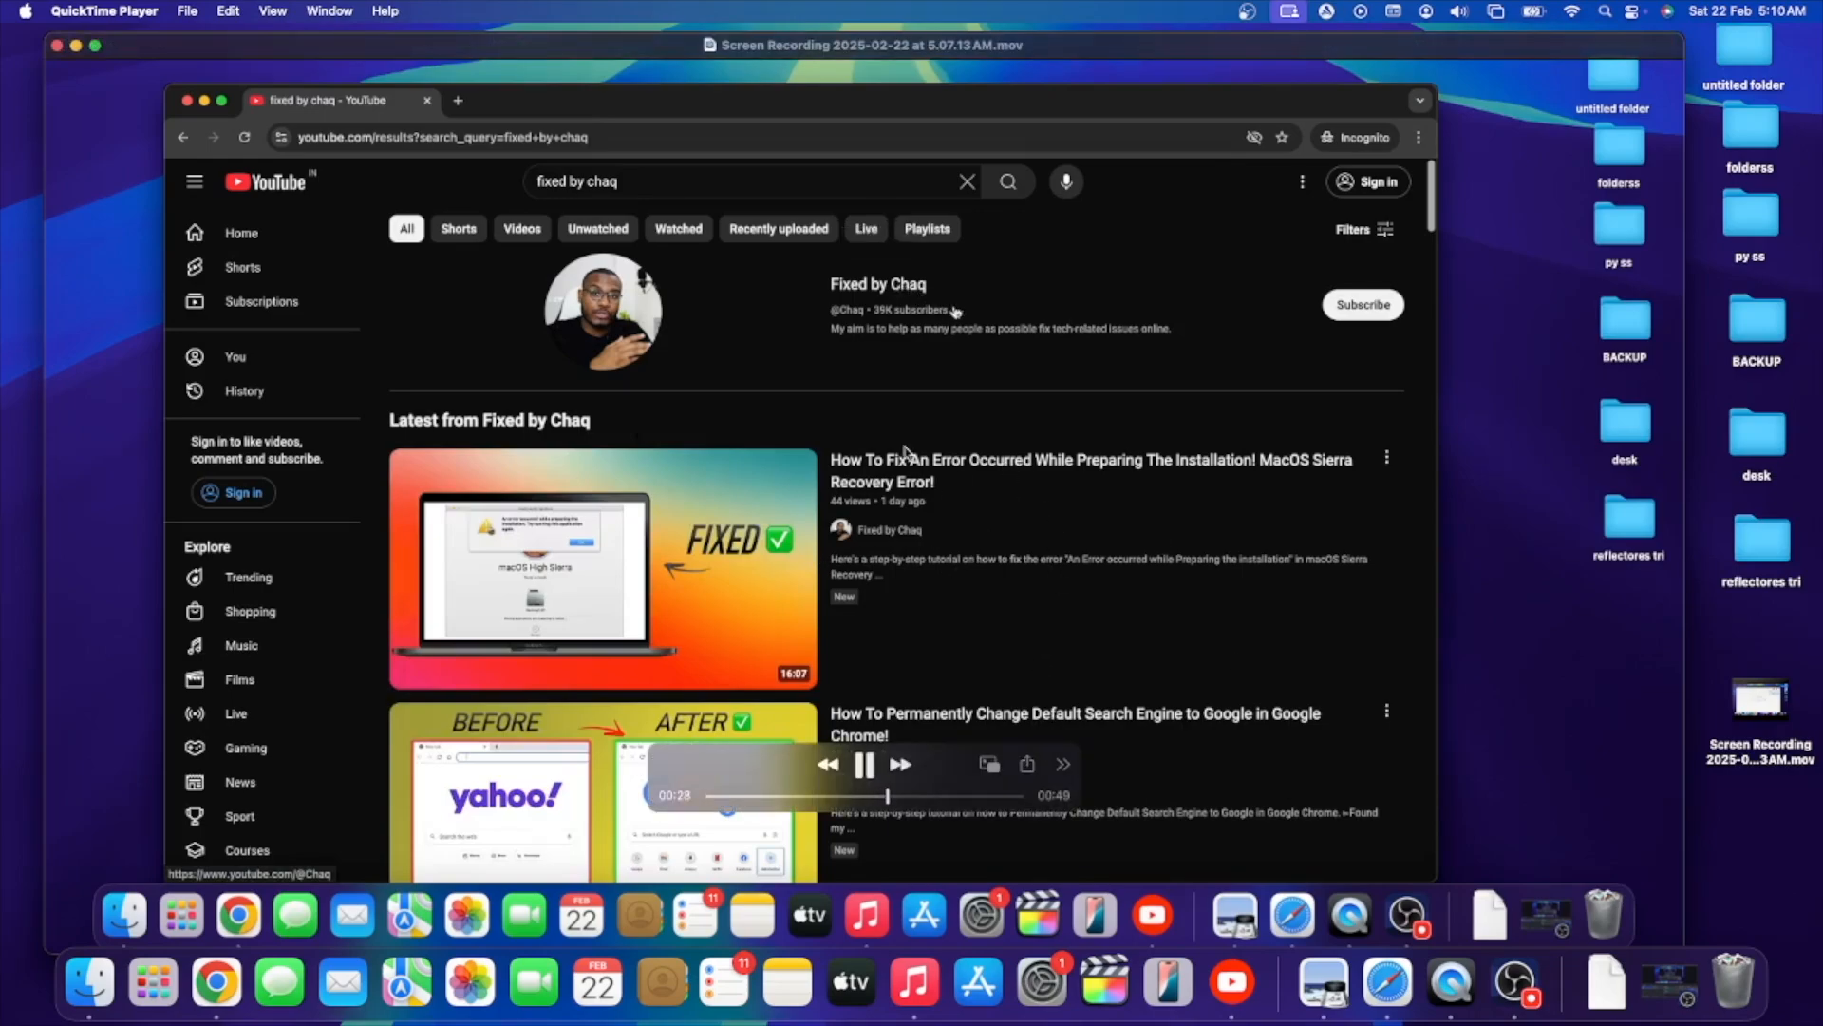
pyautogui.click(864, 765)
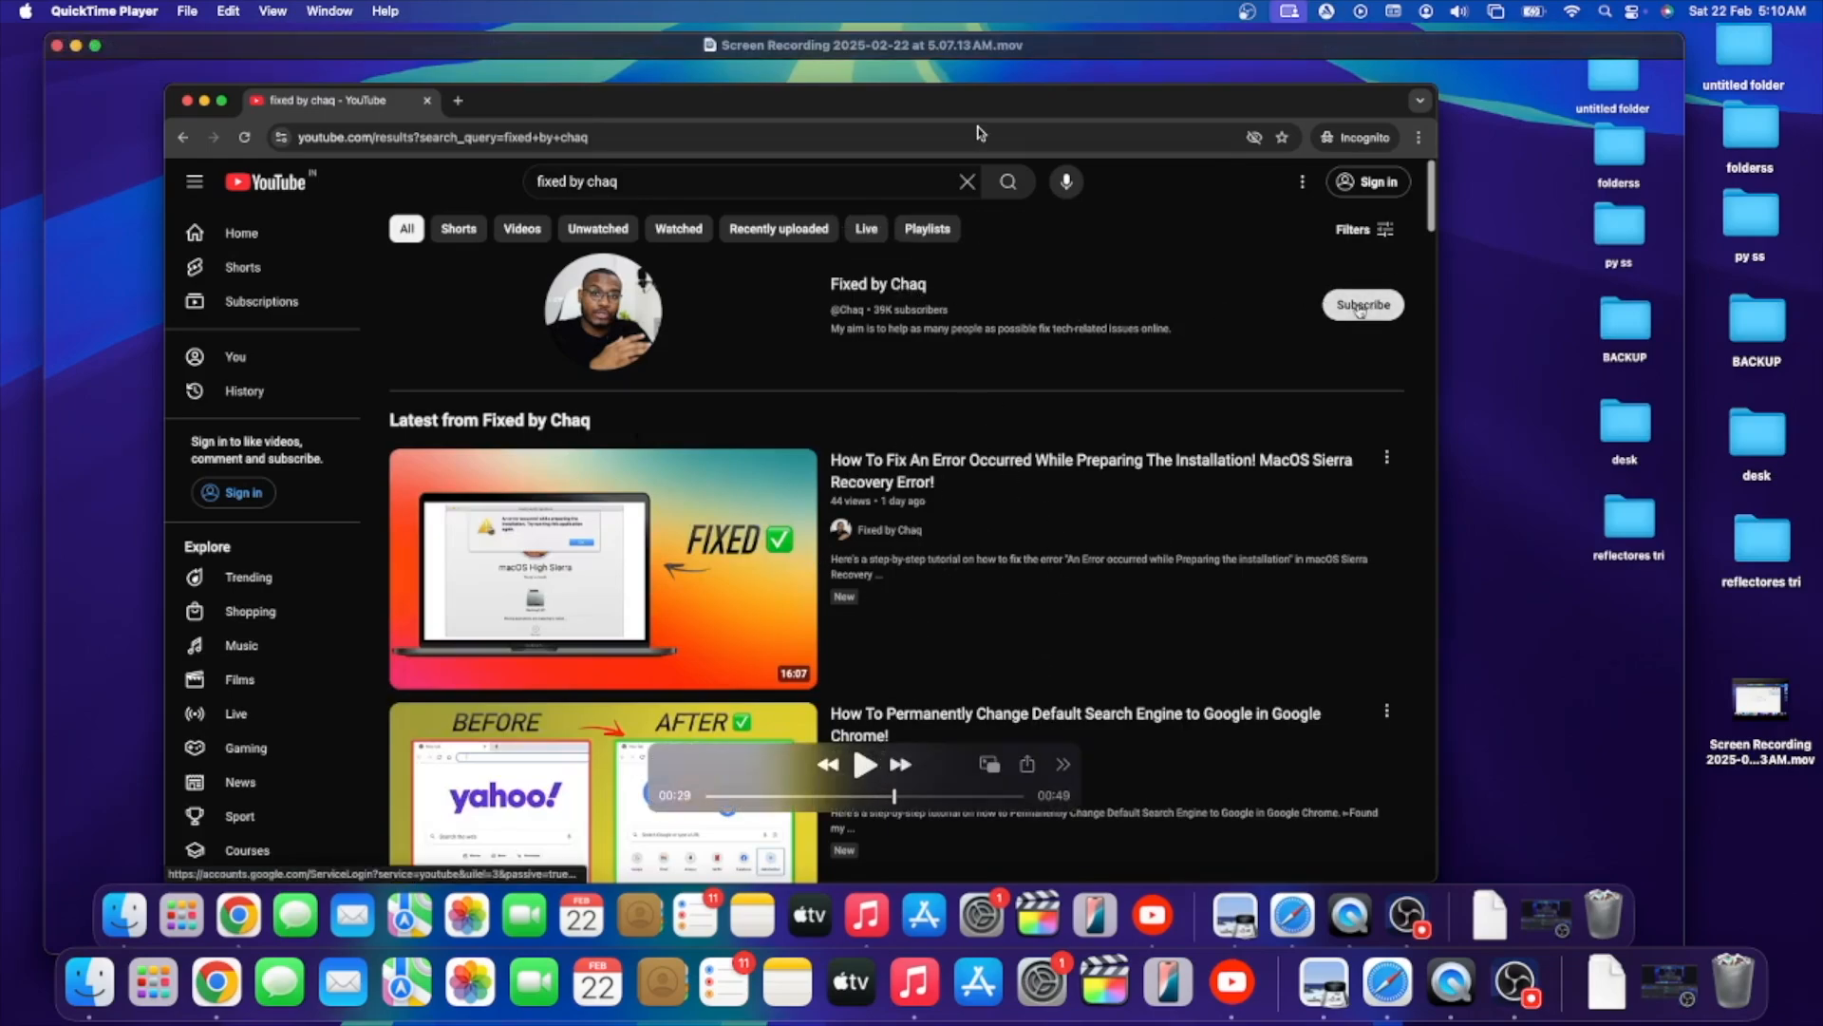
# - Shift the playback window clear of the recording's desktop file and place that file just below the reflectores tri folder
pyautogui.doubleClick(1089, 53)
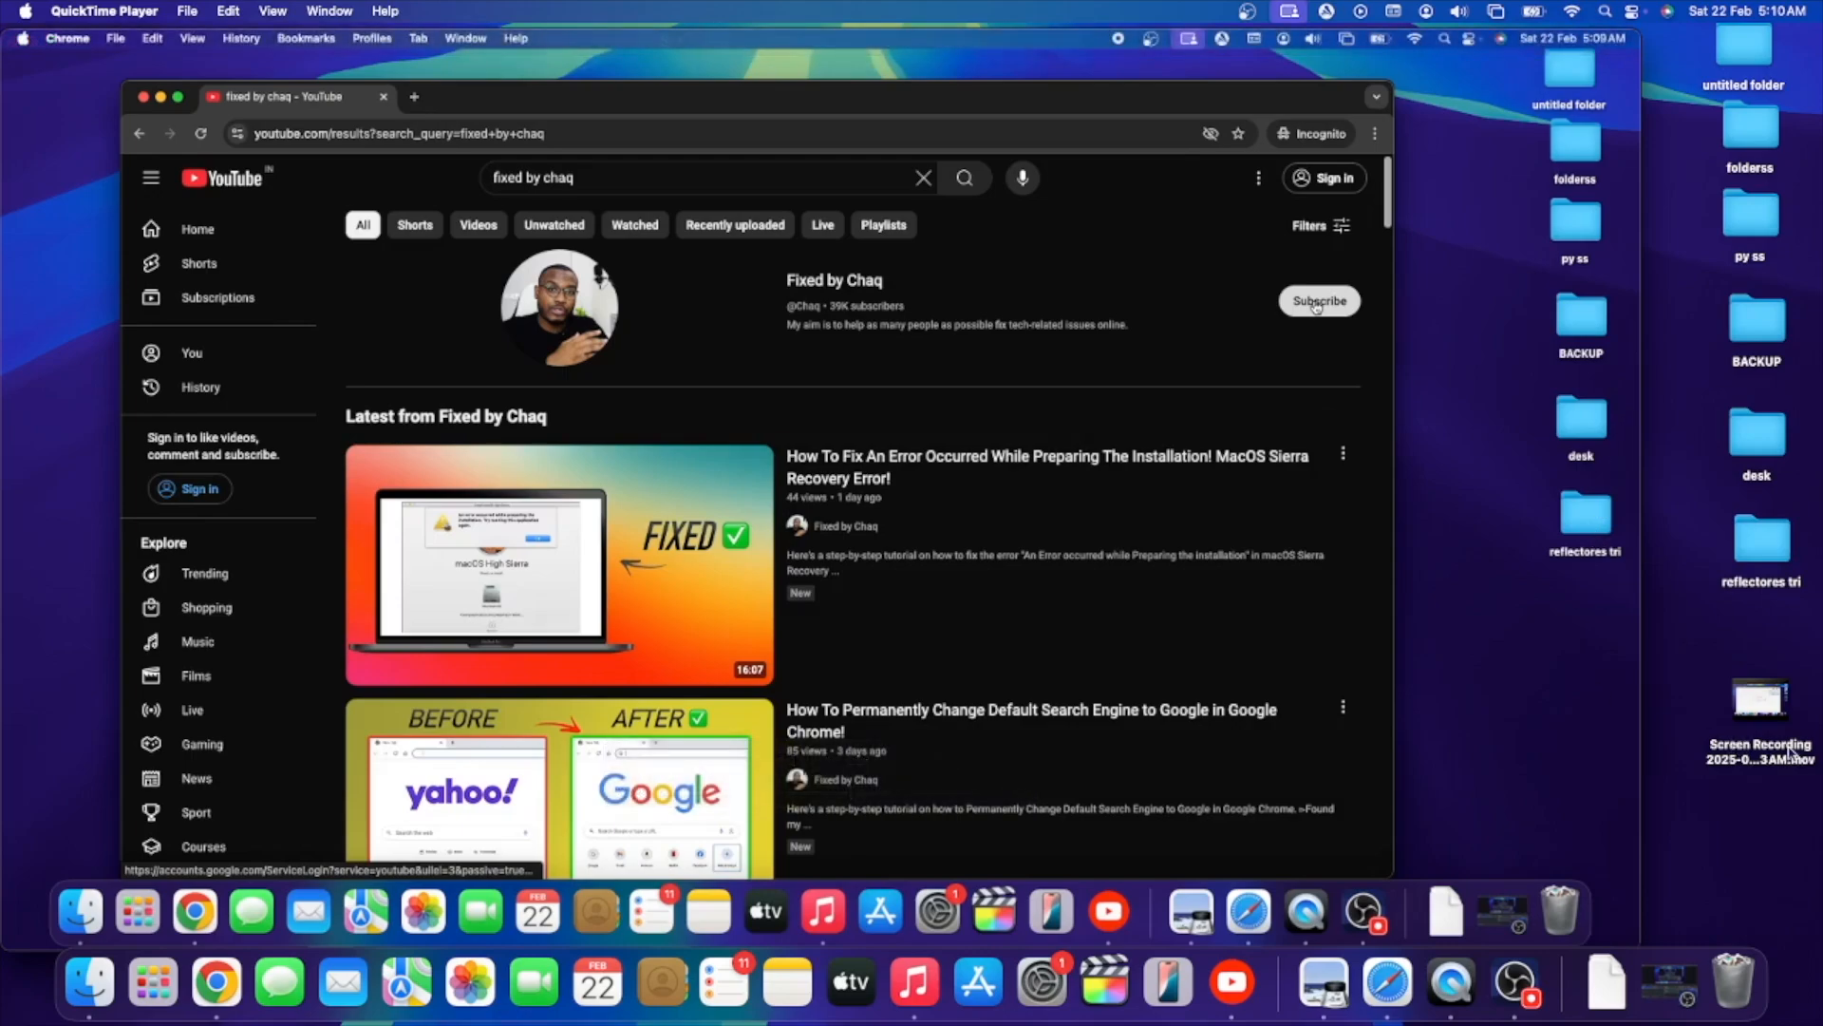
pyautogui.moveTo(1761, 749); pyautogui.dragTo(1769, 676)
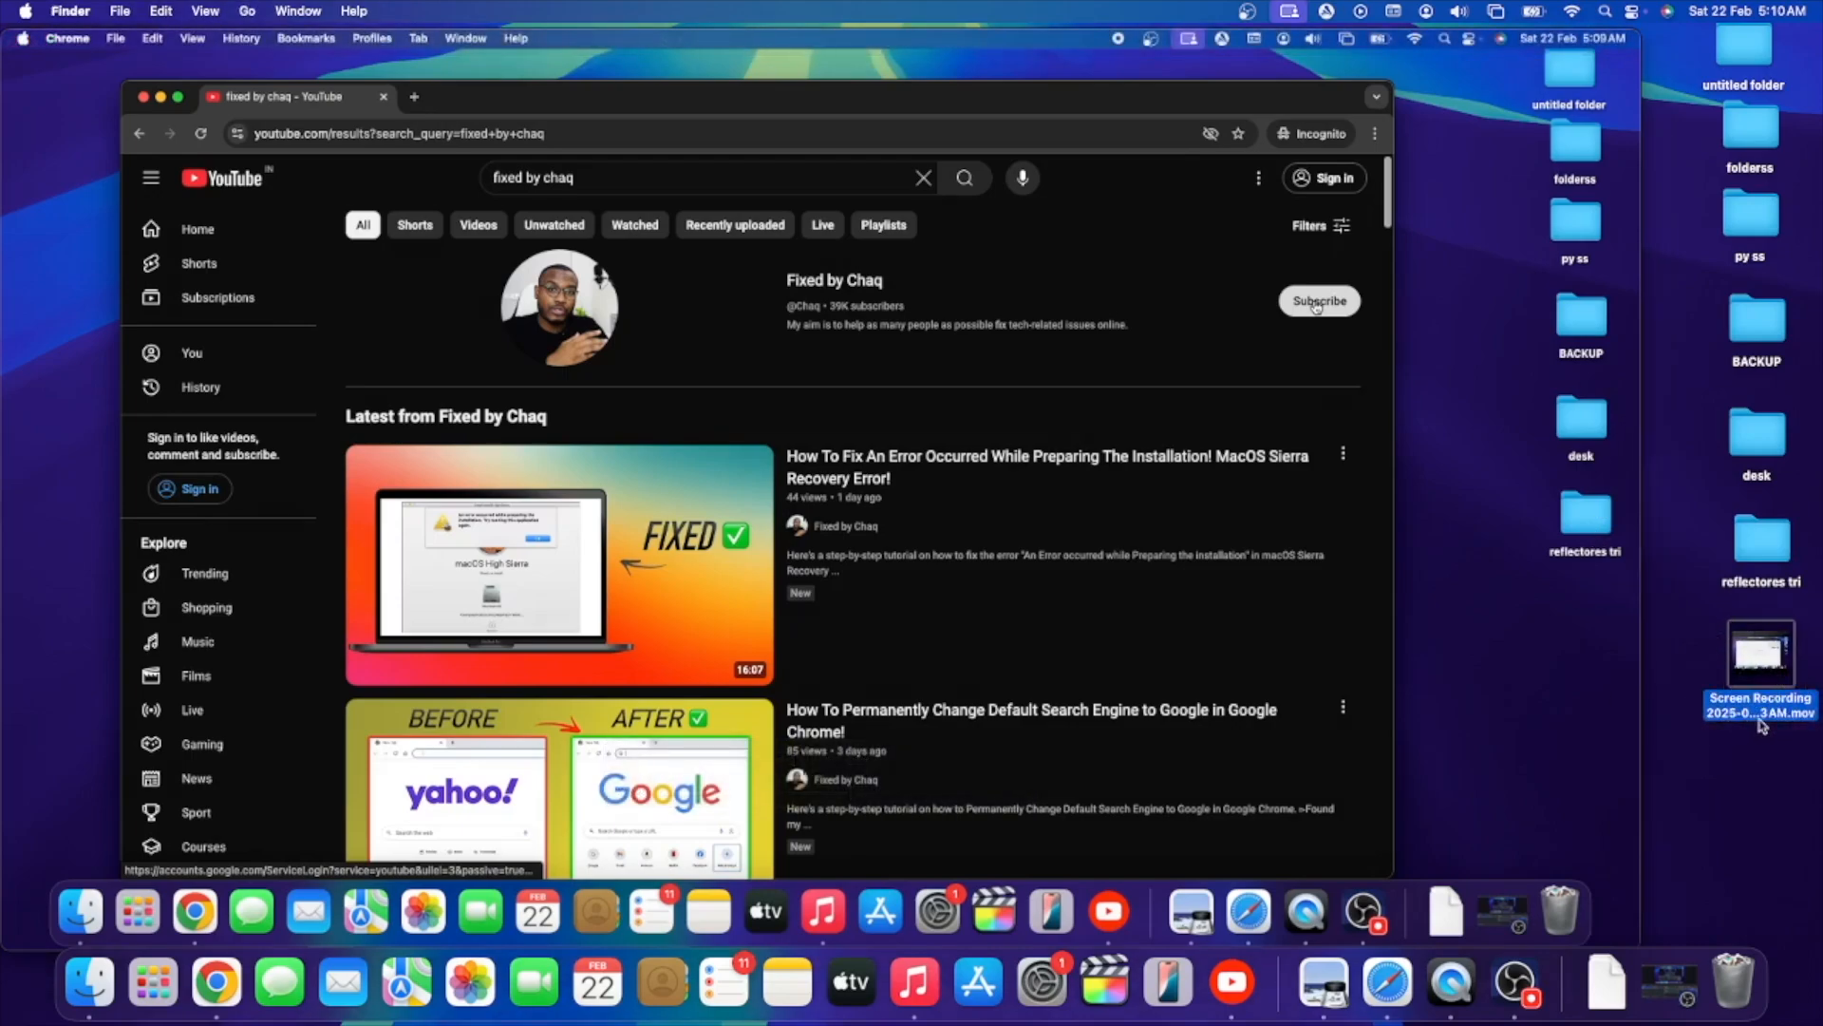
pyautogui.click(1764, 713)
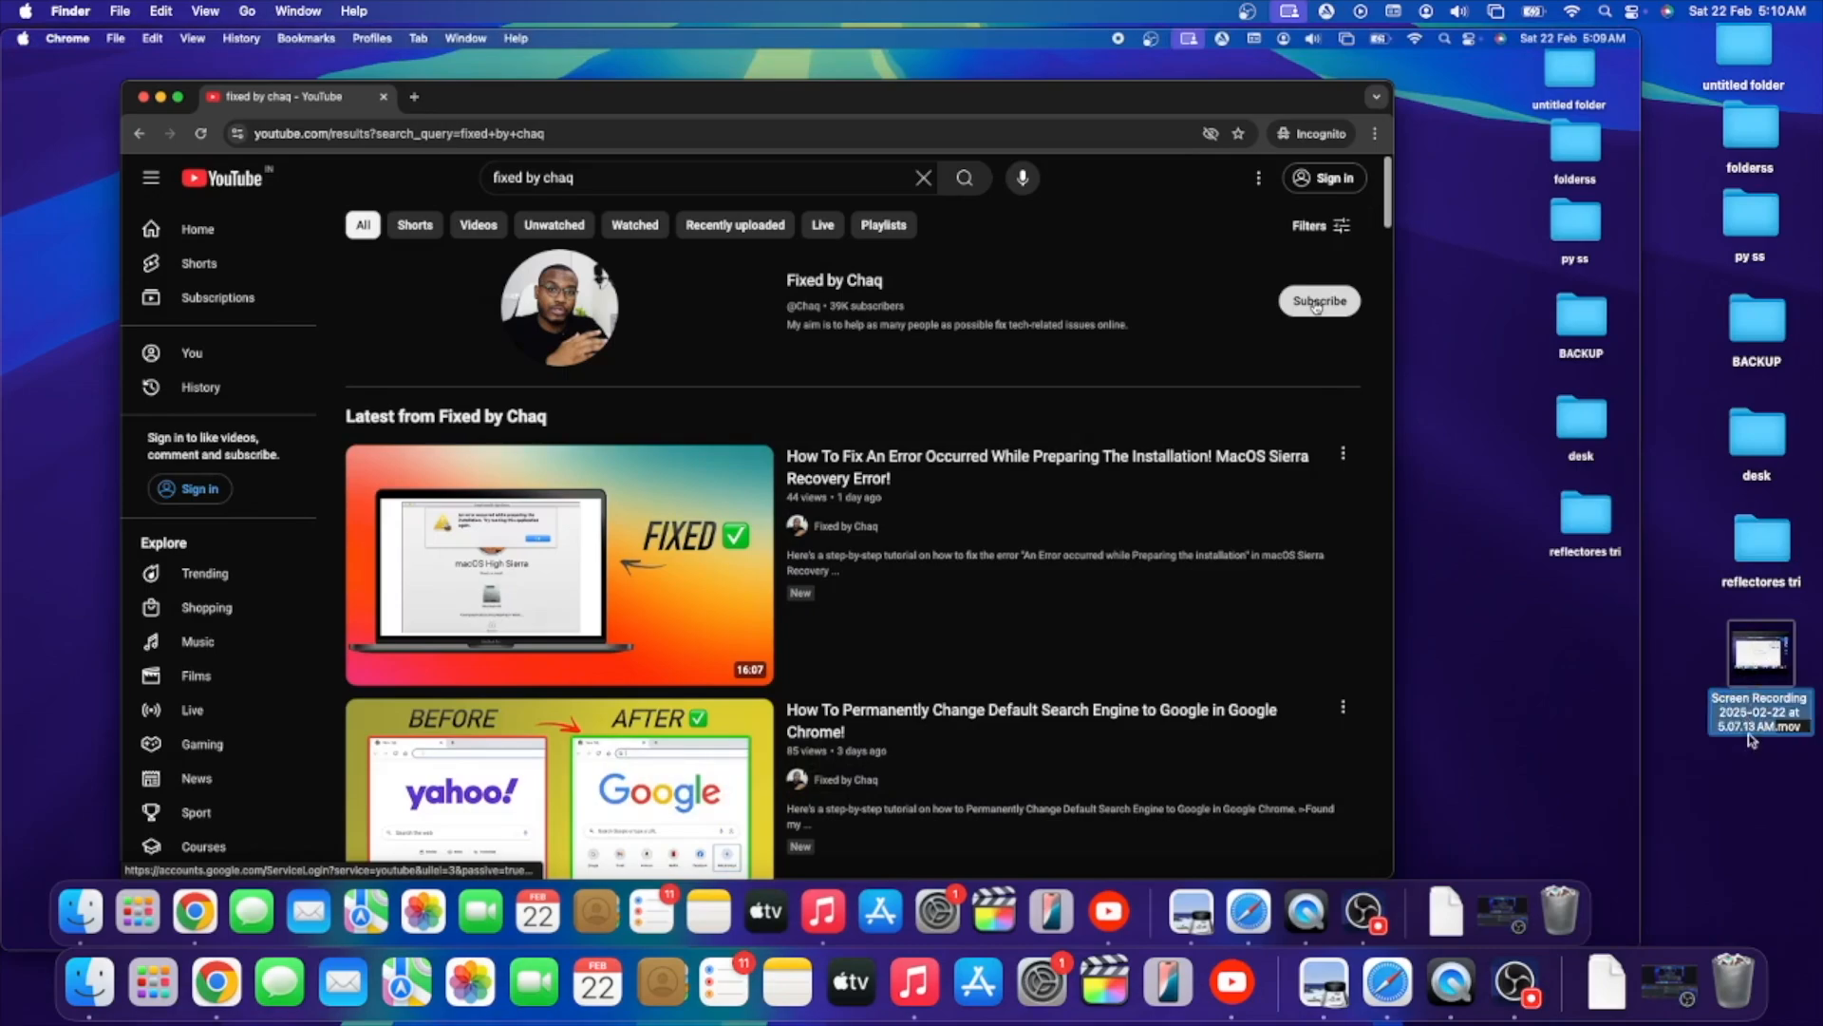
pyautogui.click(1764, 811)
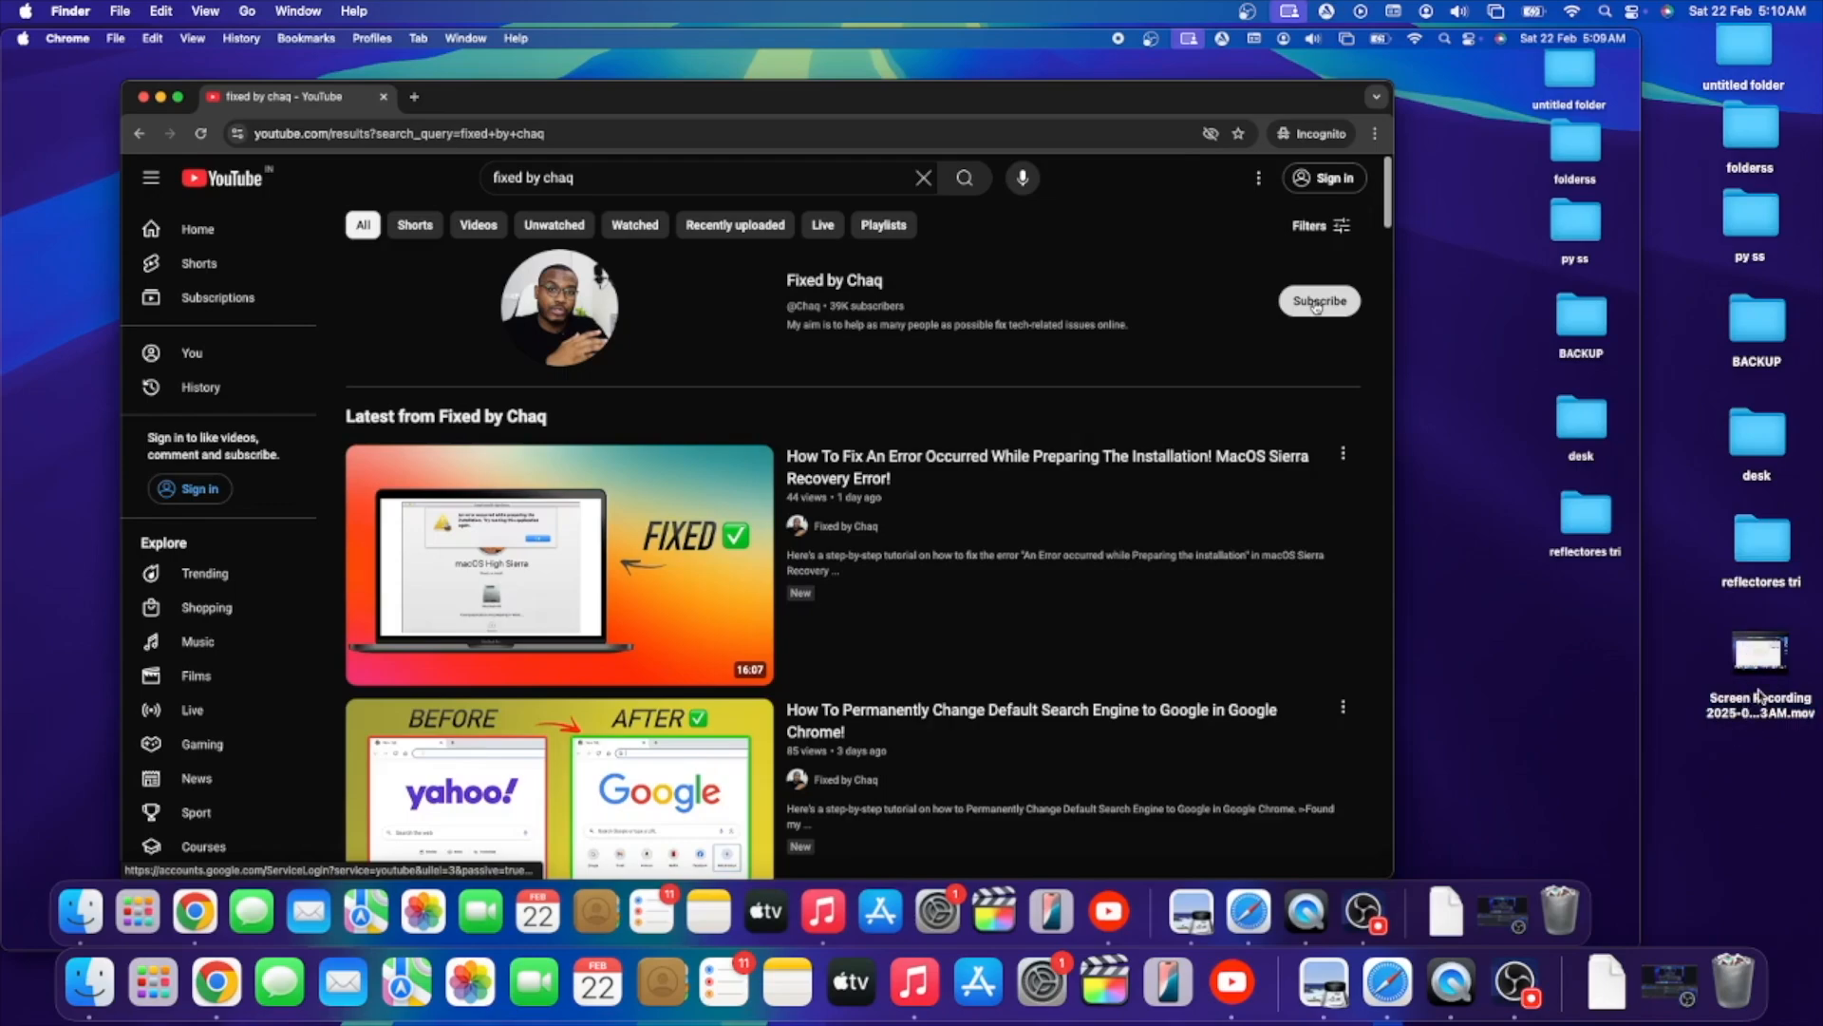
# - Try to export the screen recording at 1080p to the Desktop with the Greater Compatibility (H.264) option
pyautogui.doubleClick(1746, 714)
pyautogui.moveTo(435, 41); pyautogui.dragTo(531, 99)
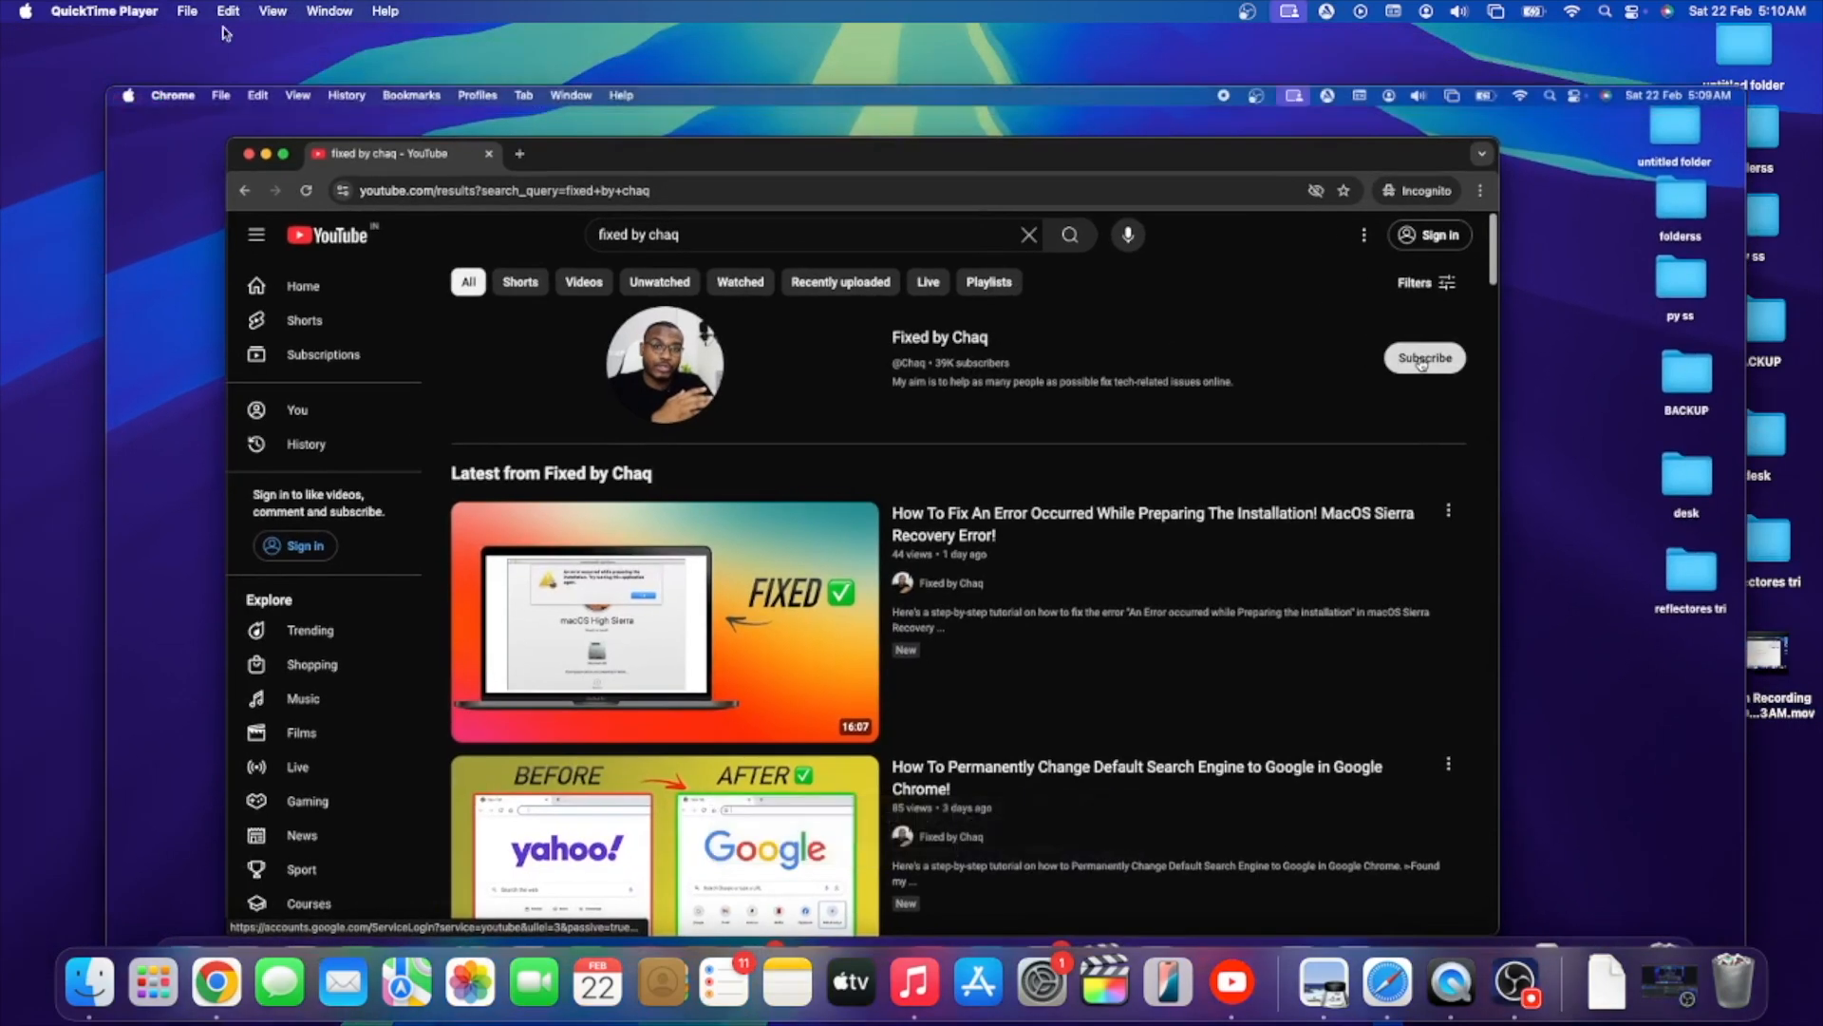
pyautogui.click(185, 10)
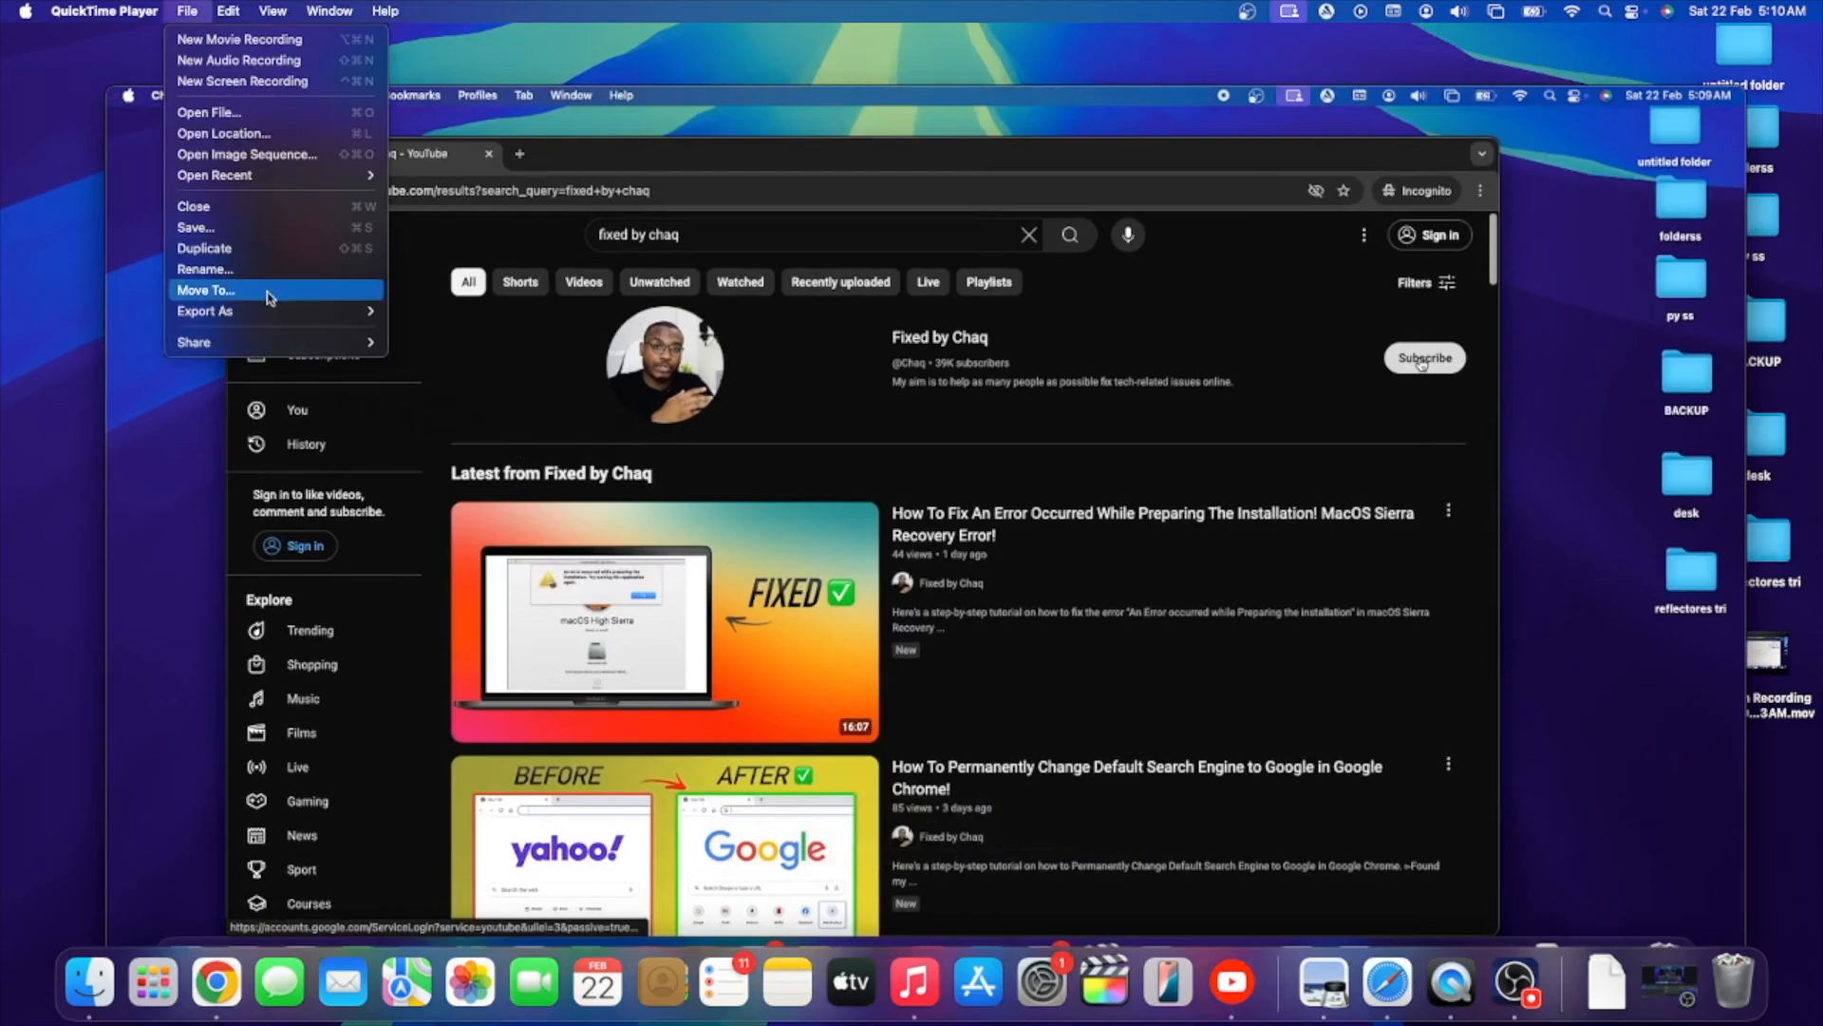
pyautogui.moveTo(238, 317)
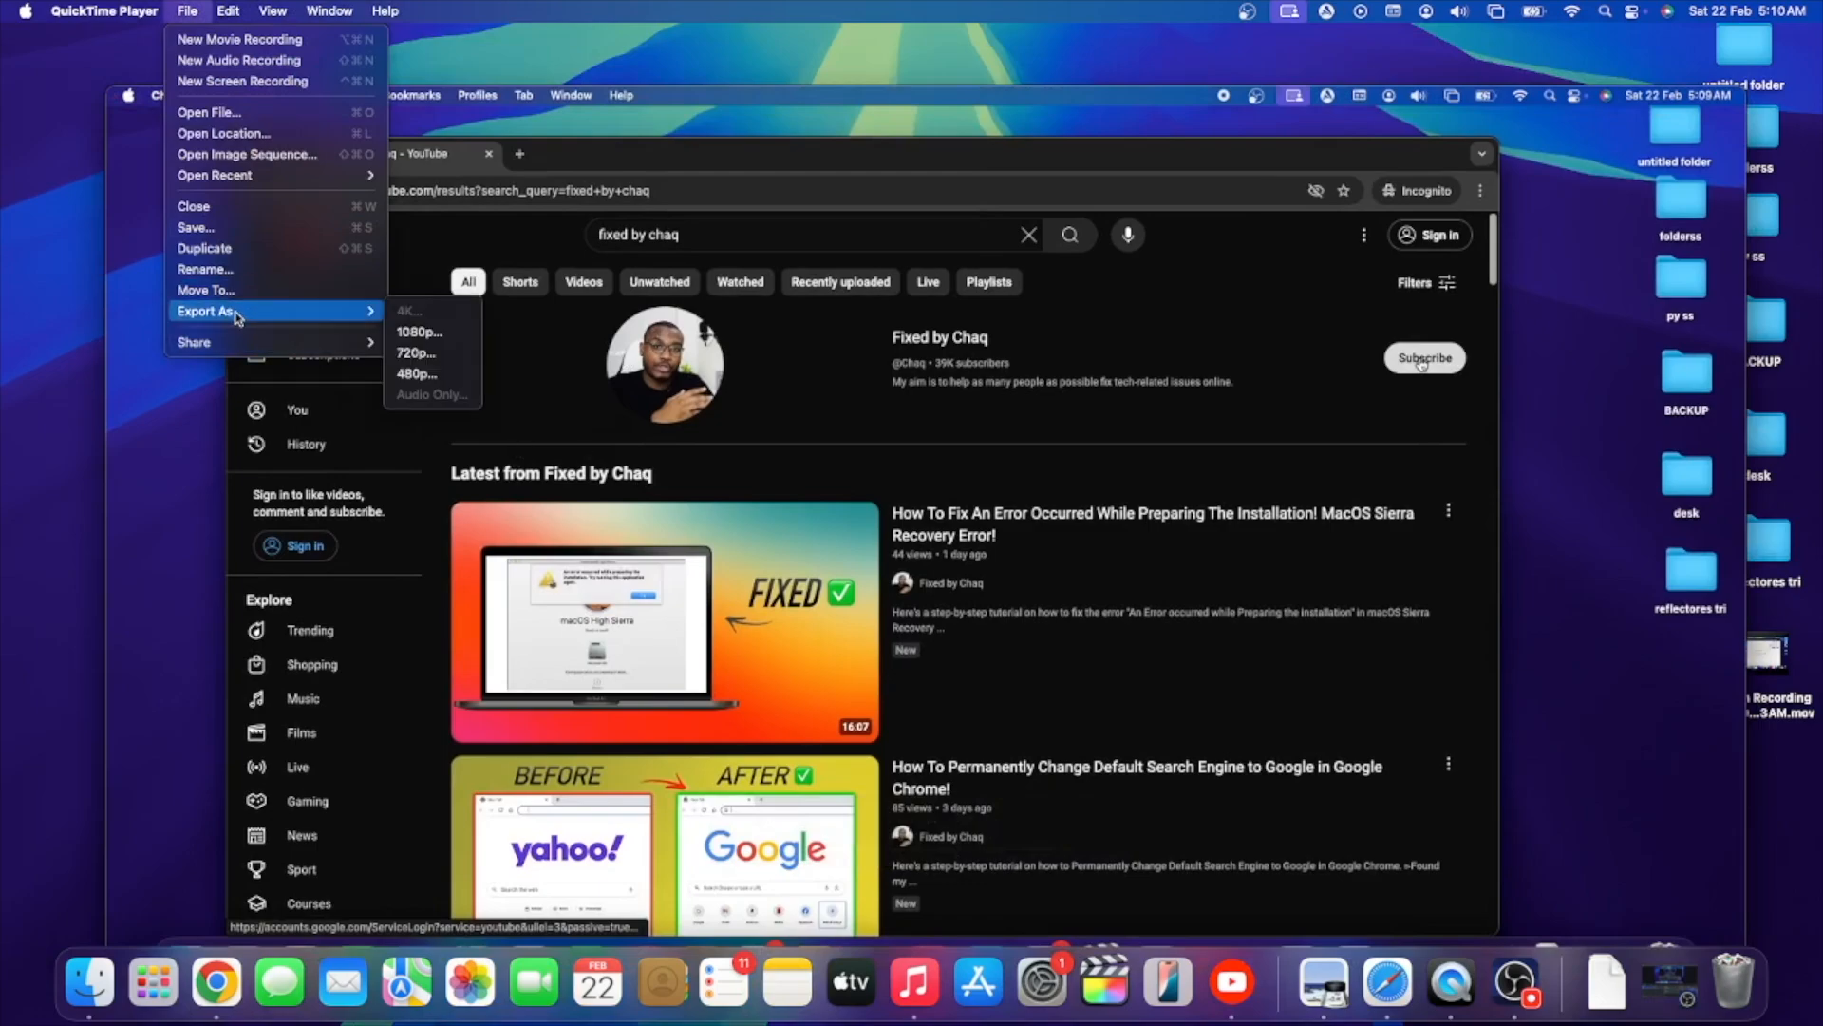
pyautogui.click(431, 334)
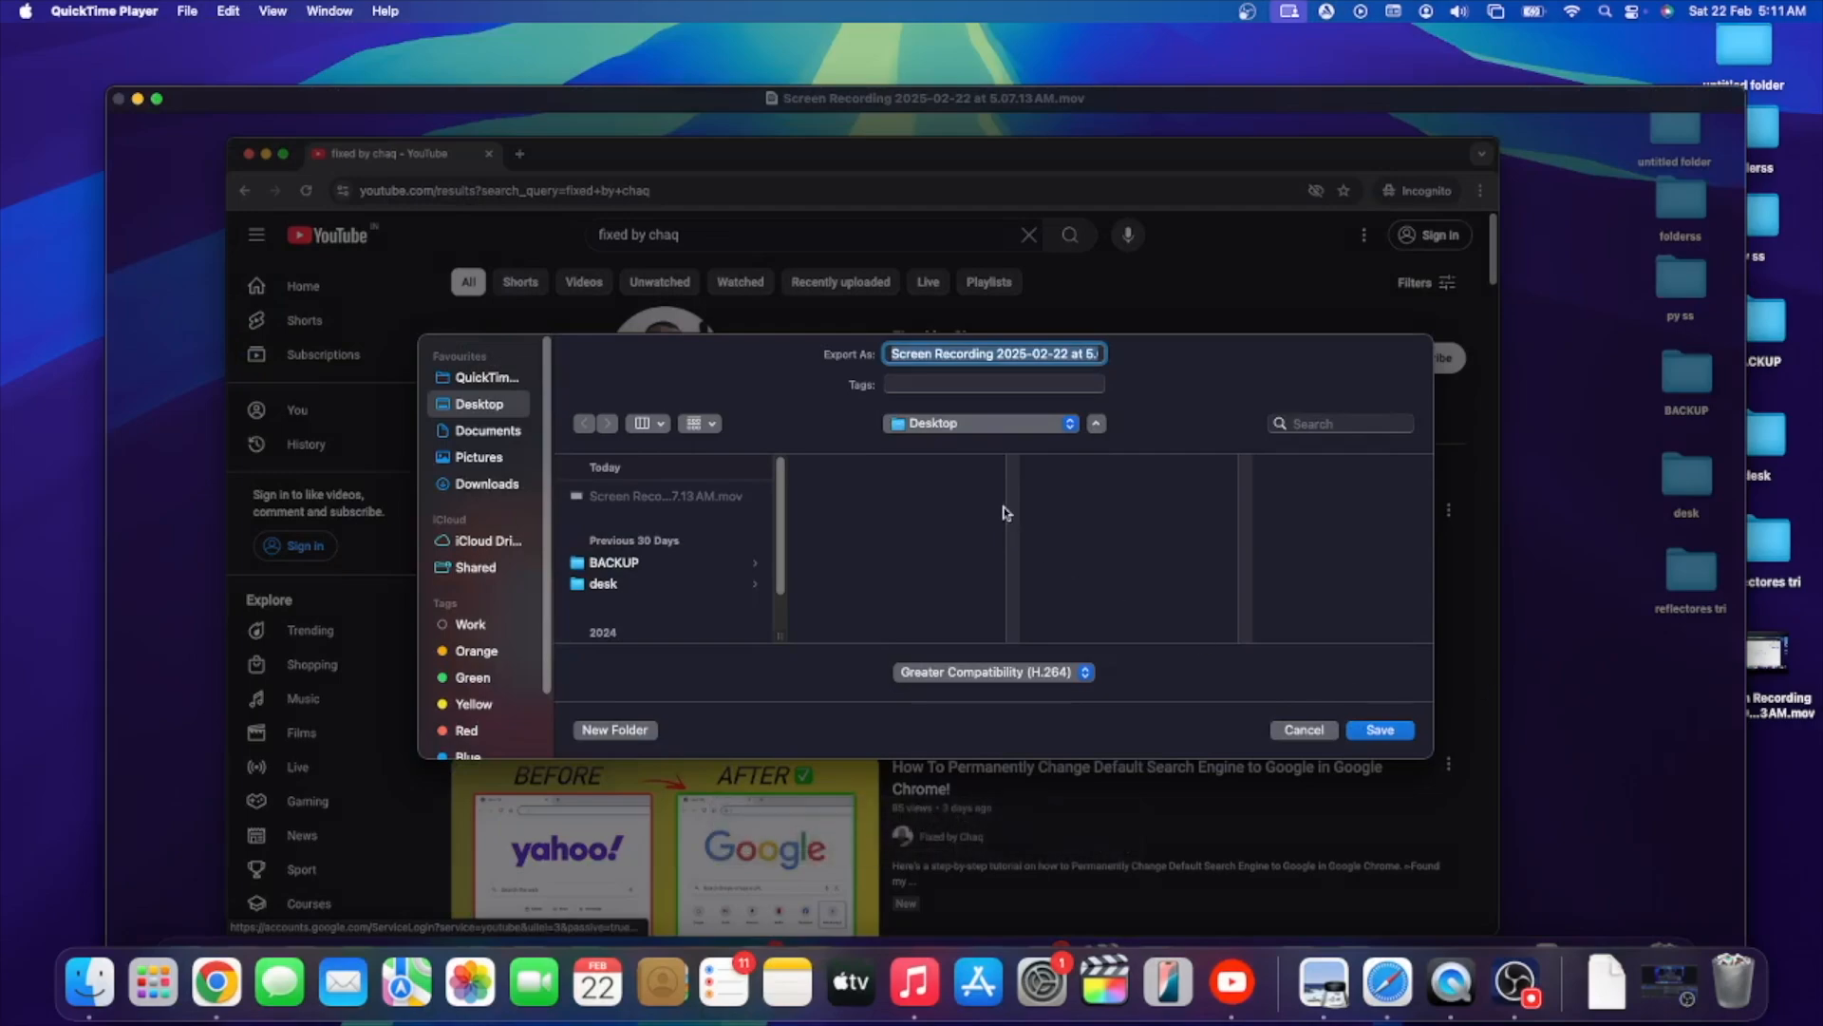
pyautogui.click(1397, 731)
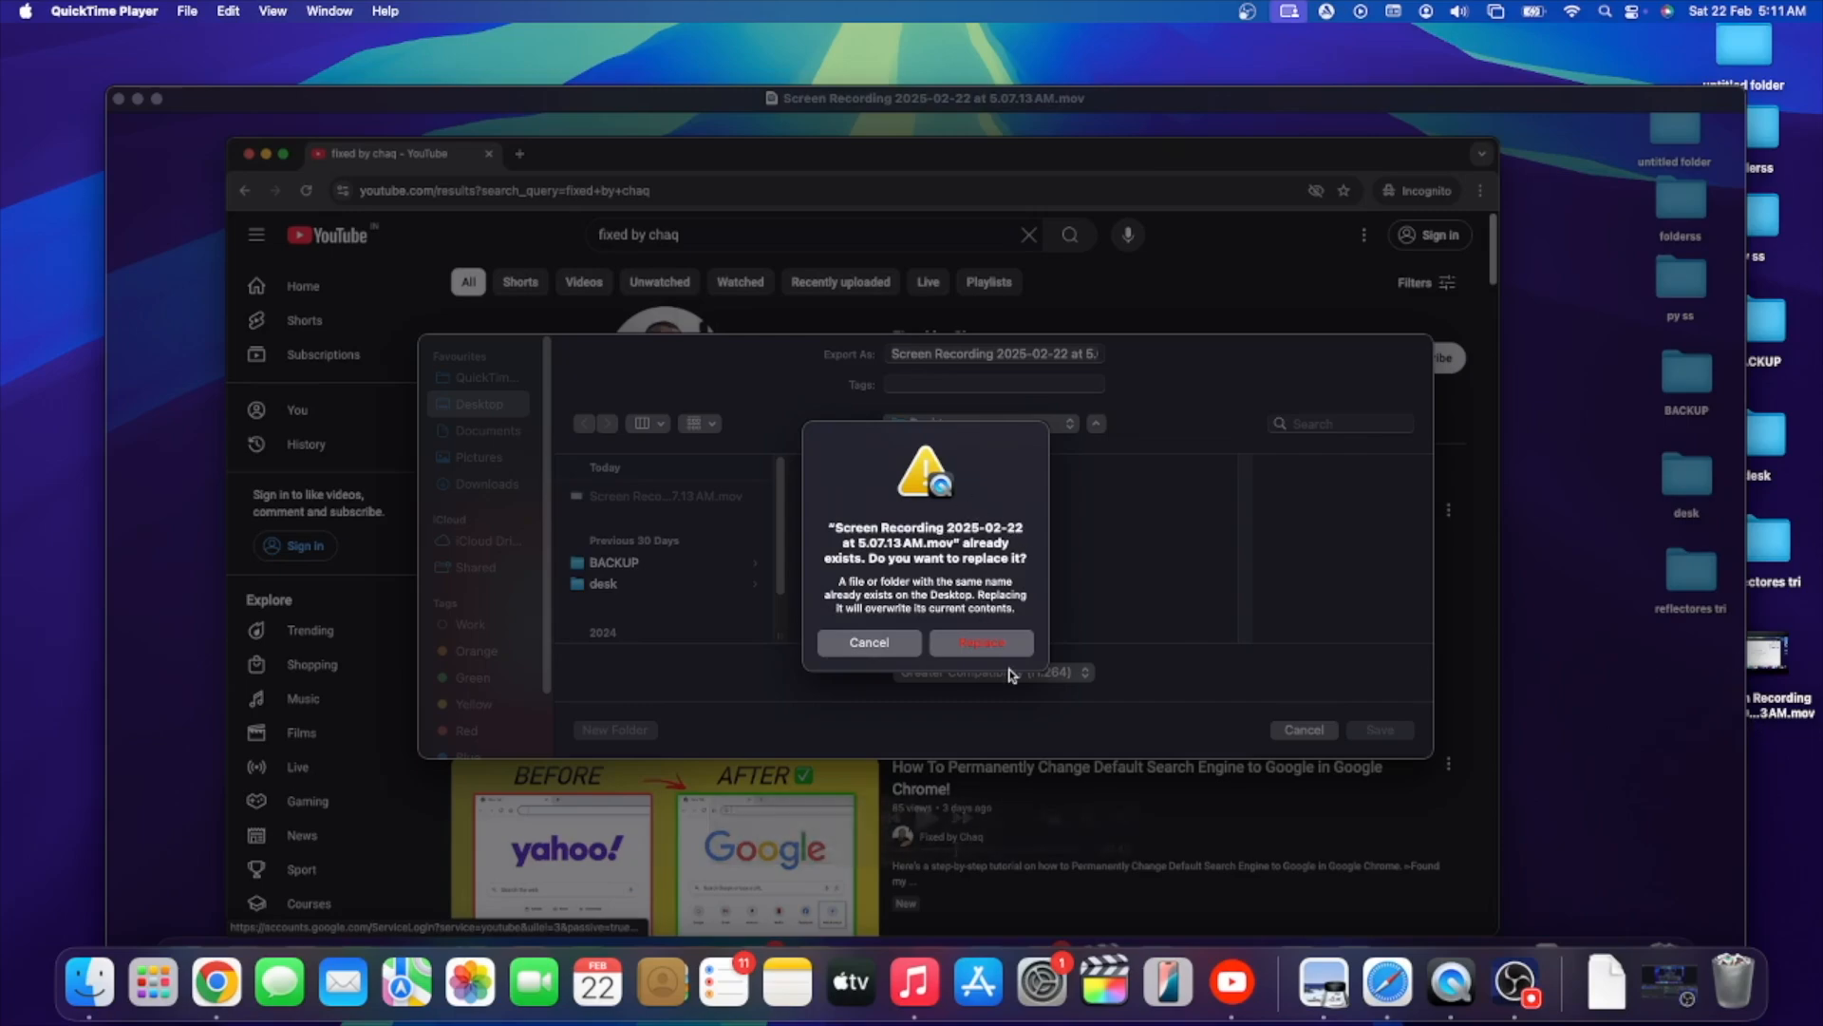
pyautogui.click(981, 644)
pyautogui.click(981, 631)
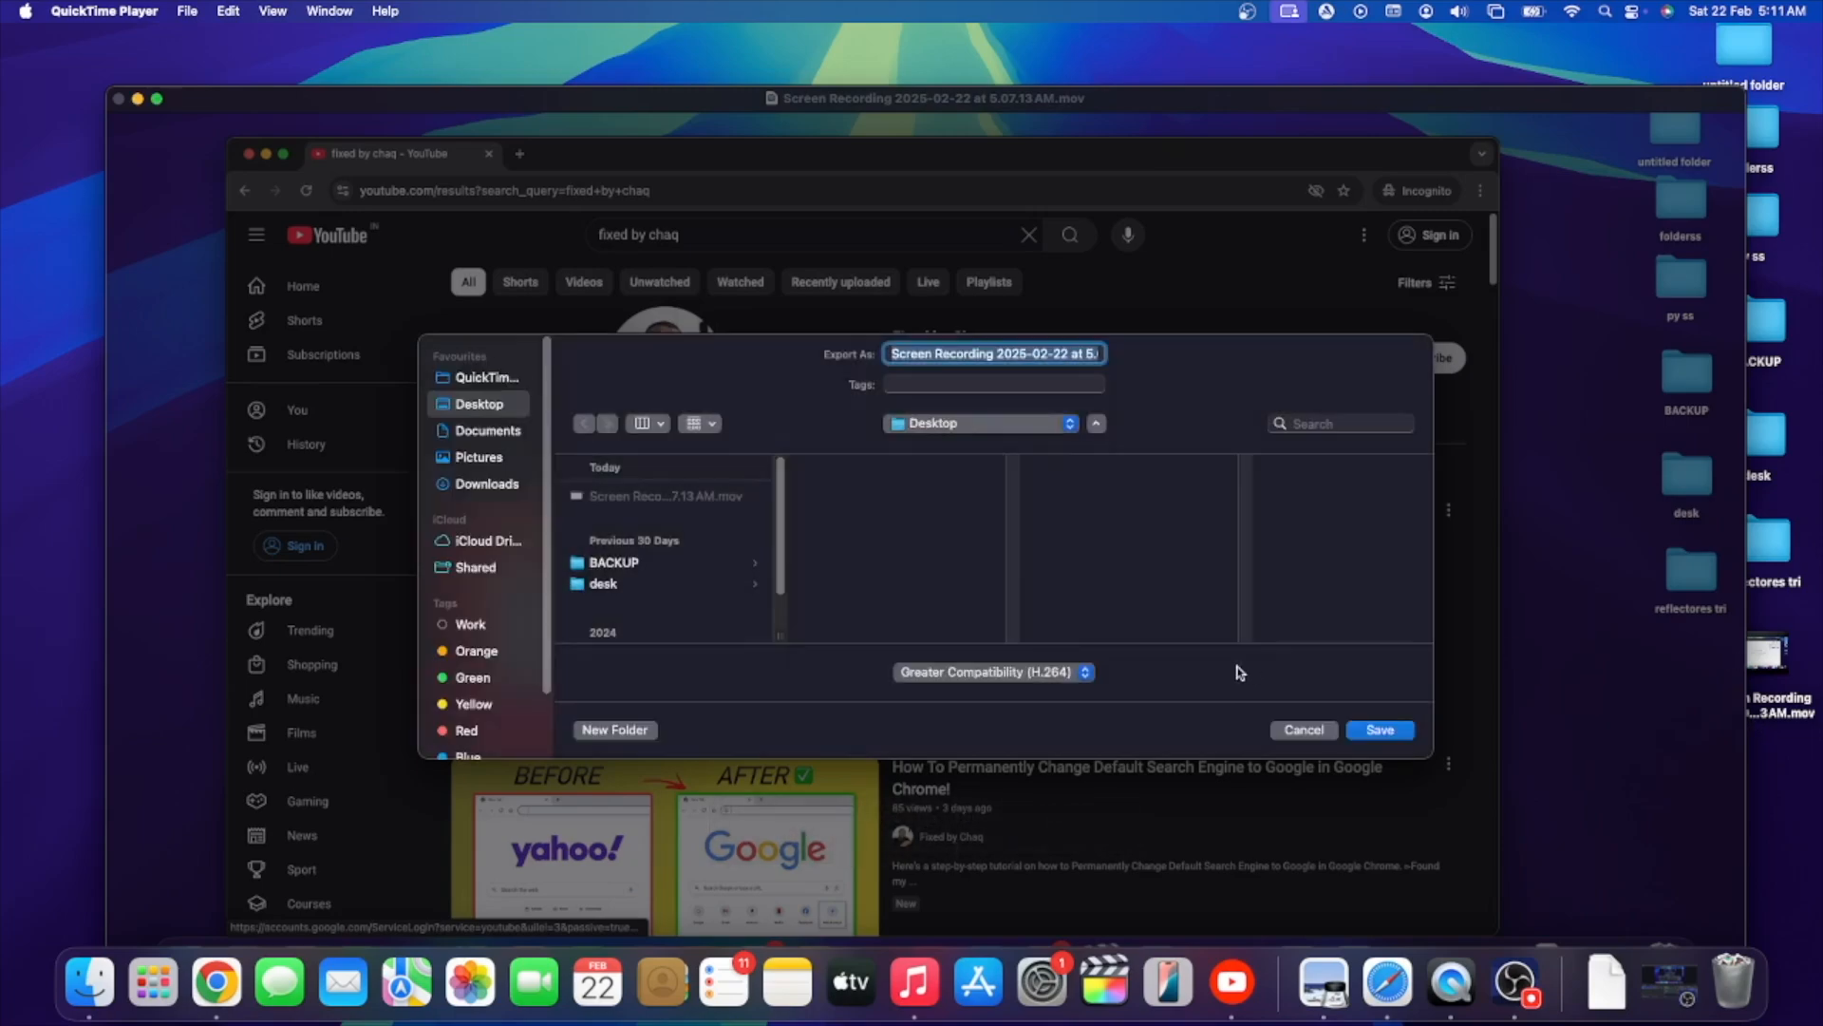
pyautogui.click(1286, 733)
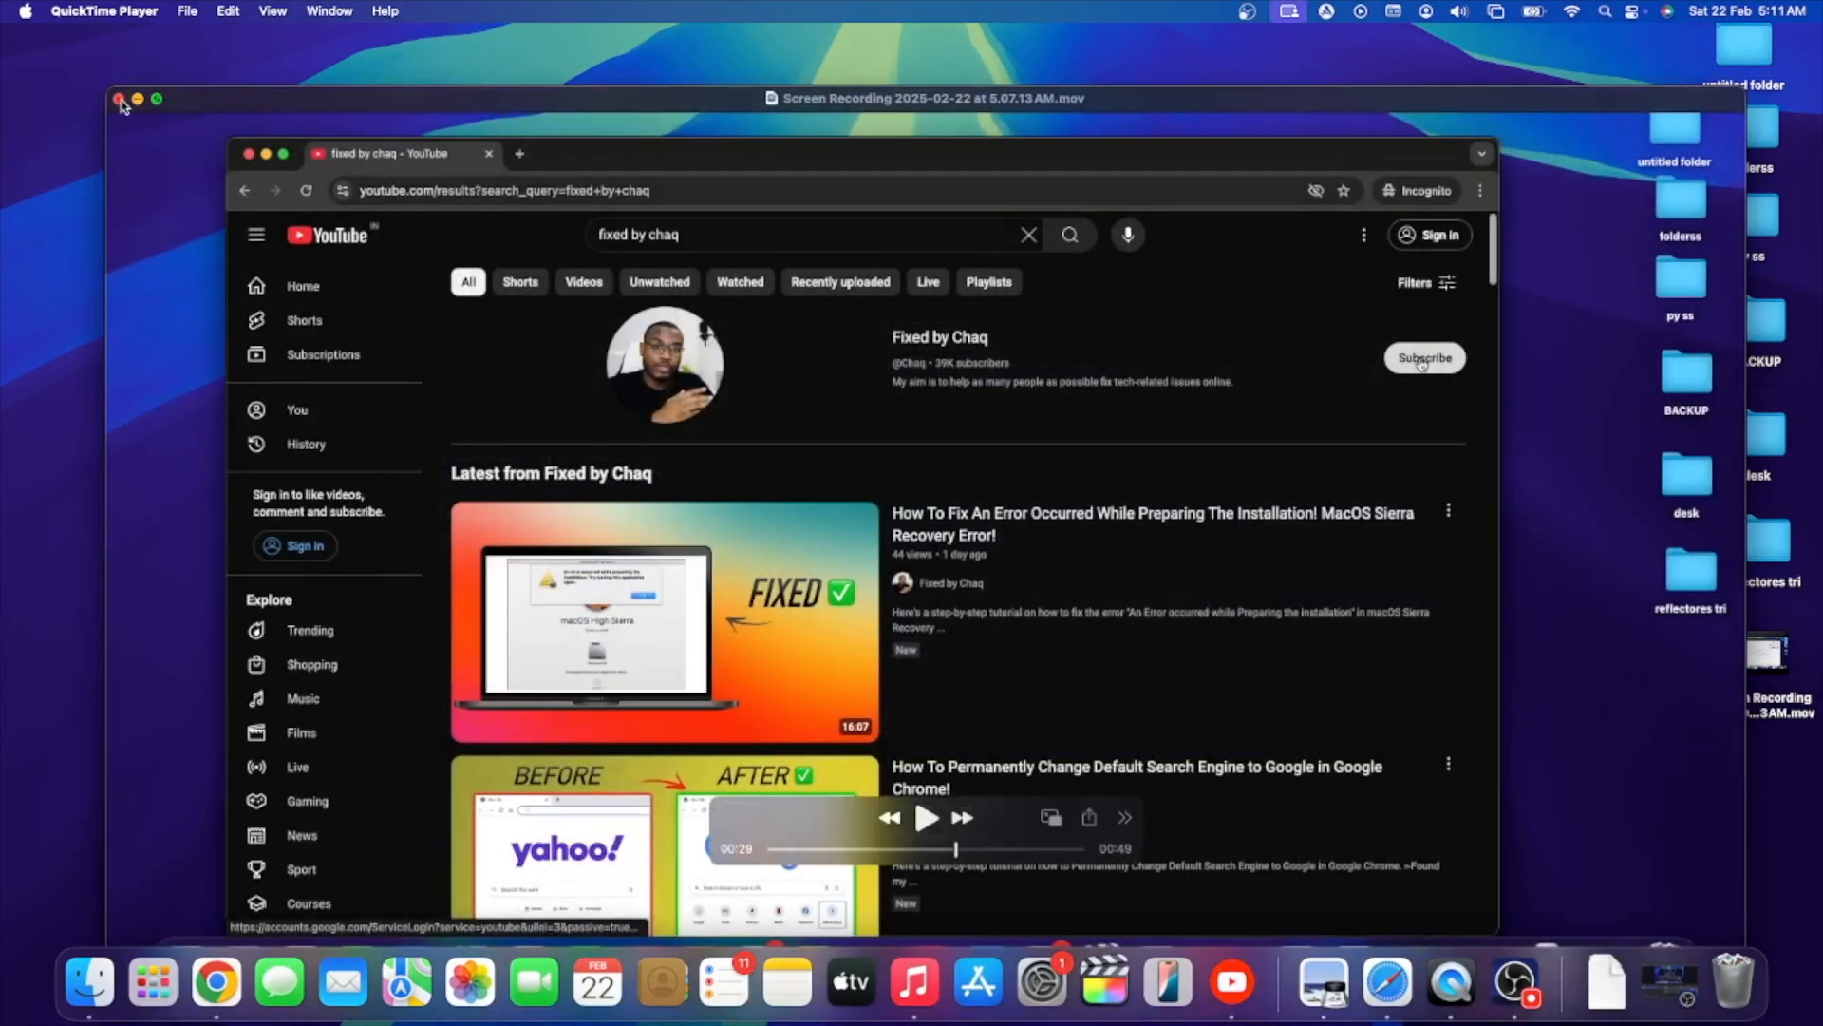
# - Close the screen recording's playback window
pyautogui.click(119, 99)
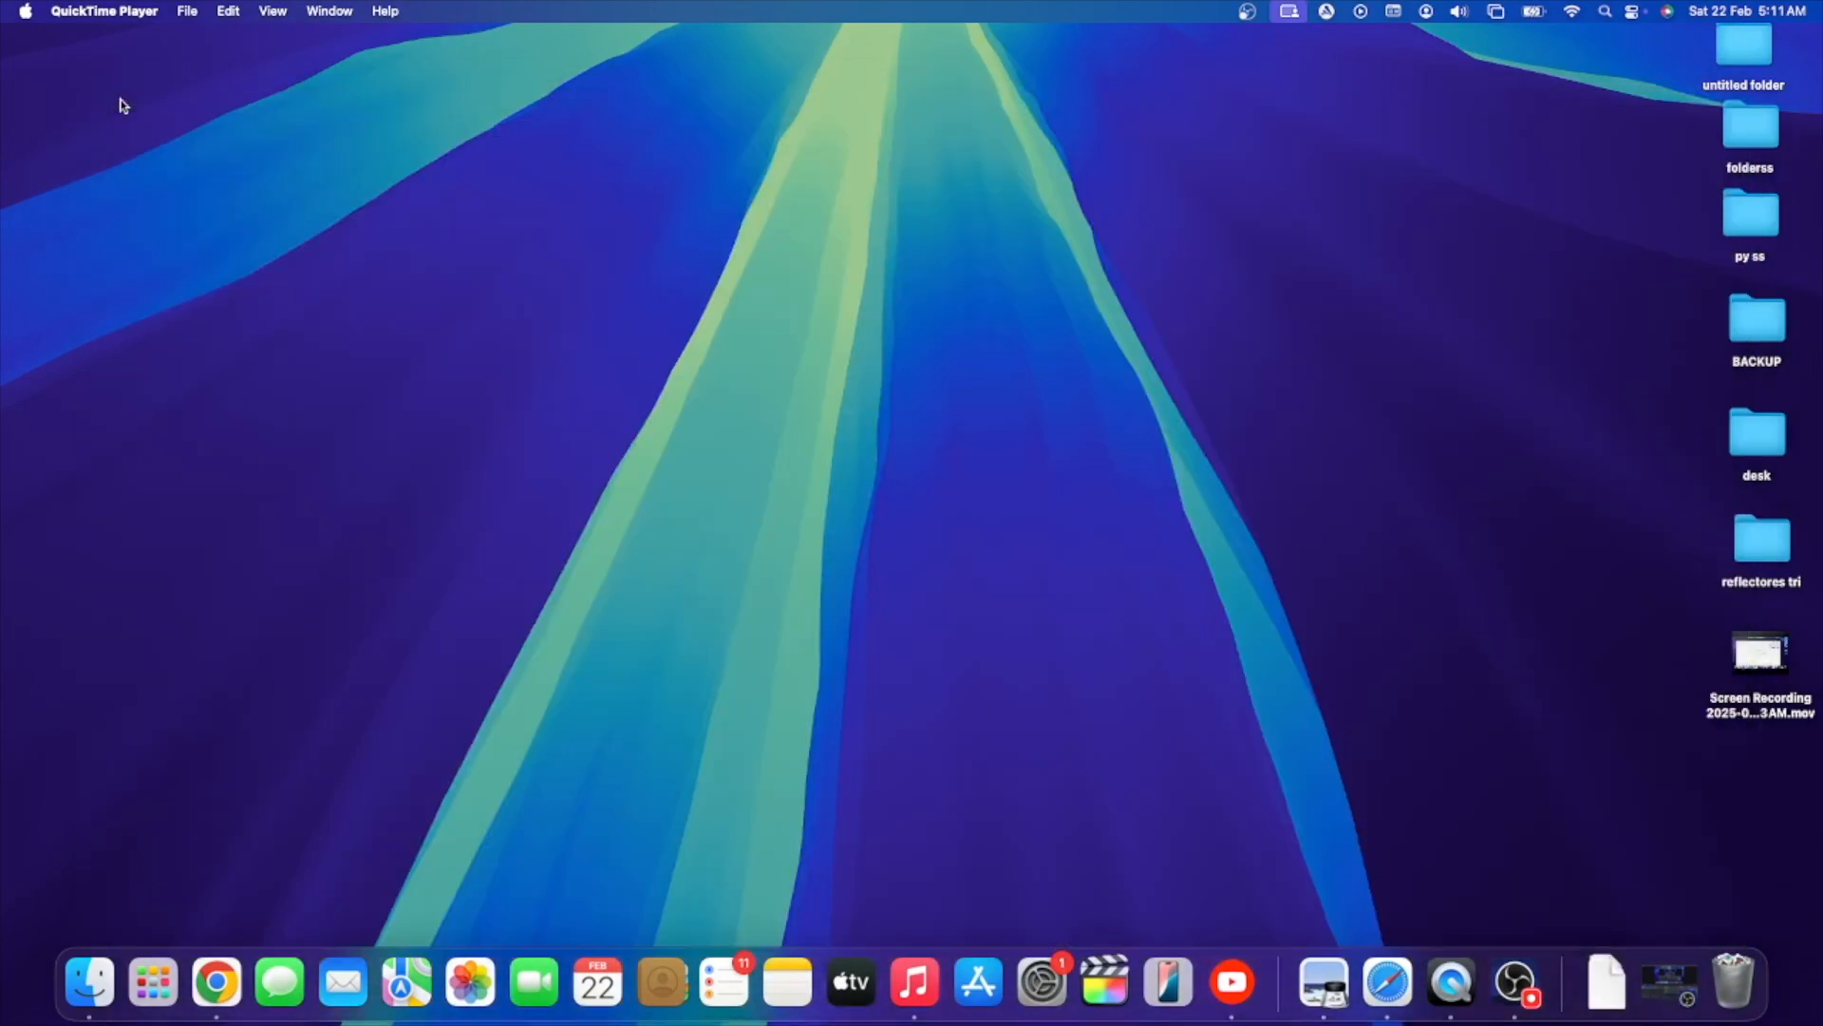
pyautogui.doubleClick(1761, 705)
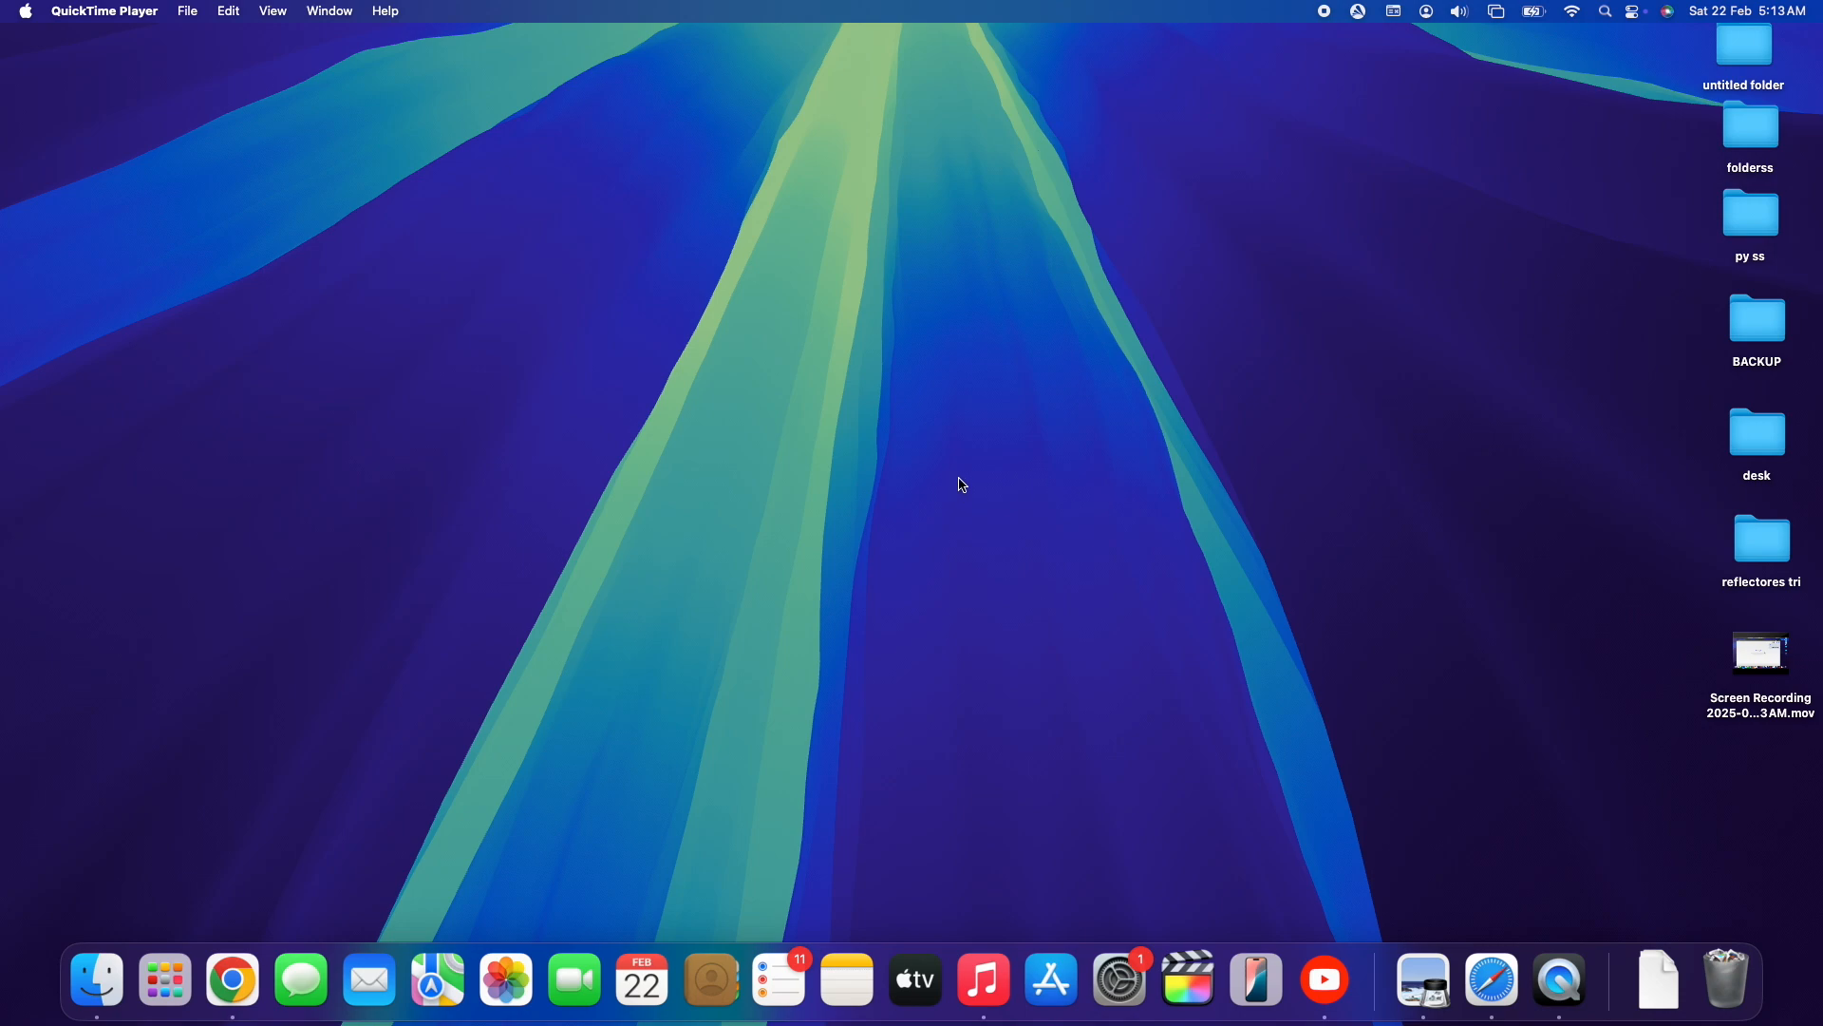
# - Open a new Chrome window and search Google for "obs for mac"
pyautogui.rightClick(233, 980)
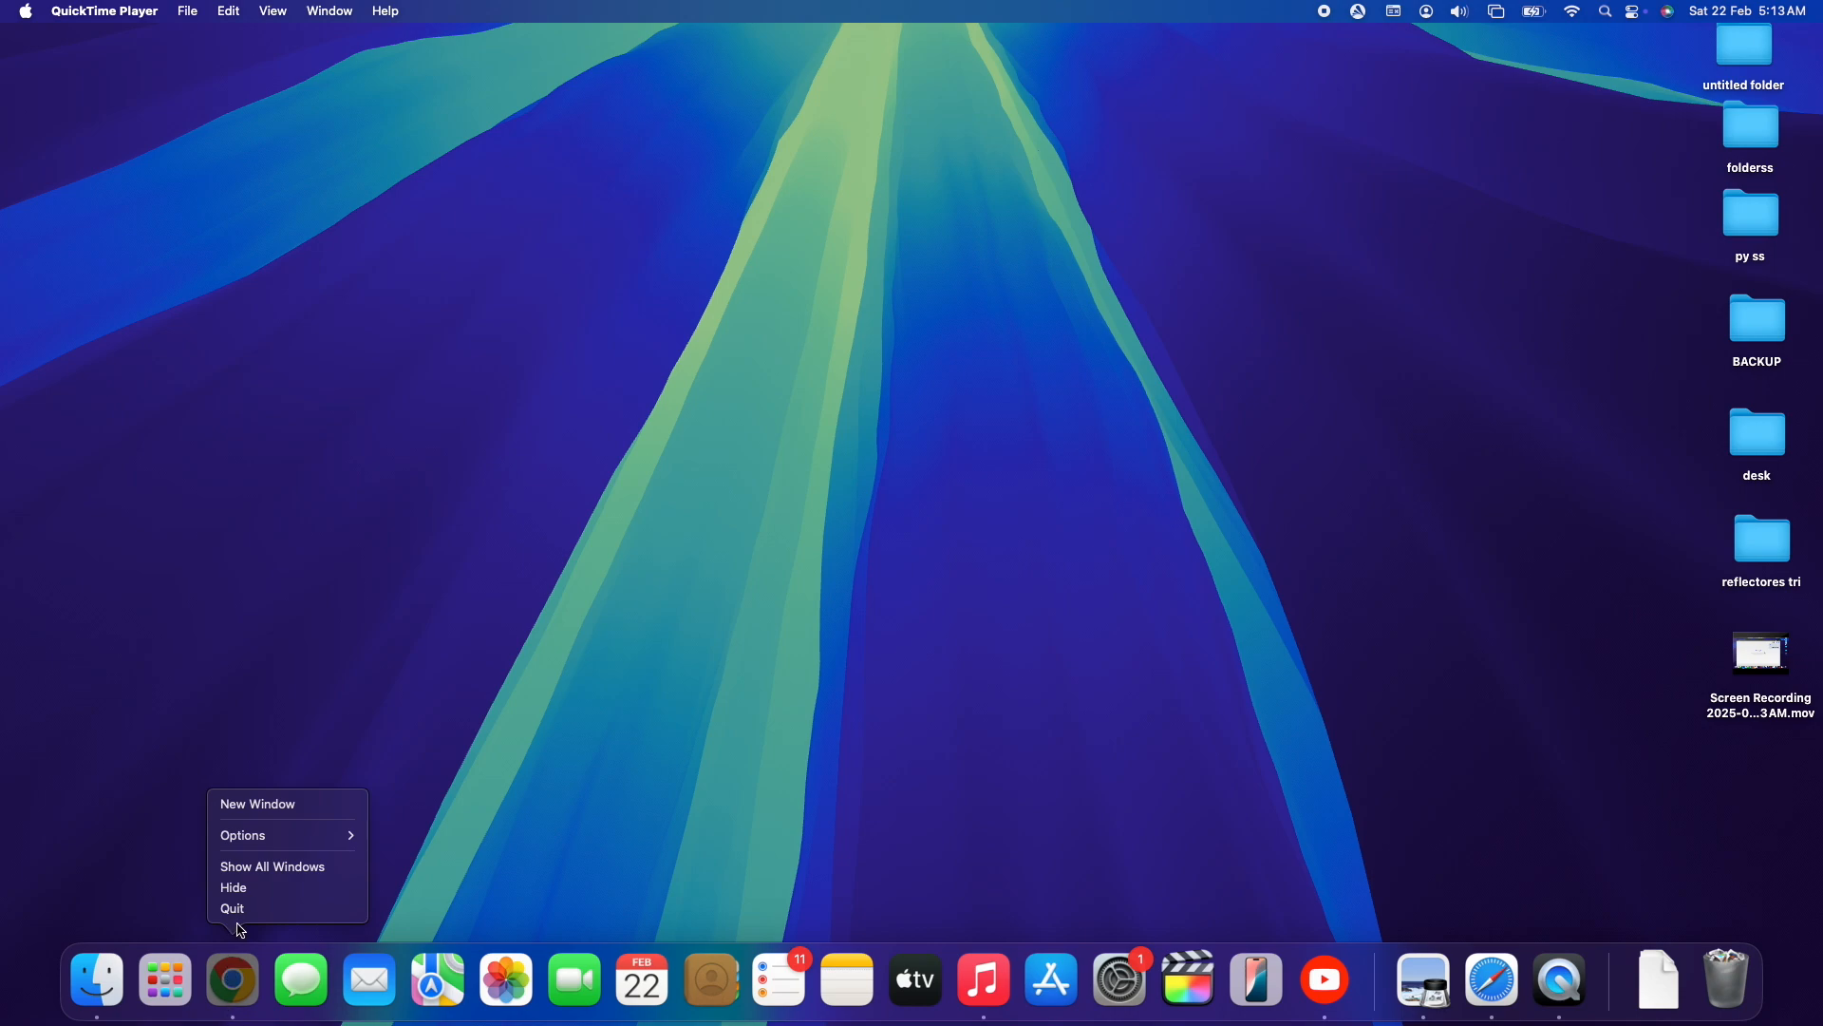
pyautogui.click(271, 807)
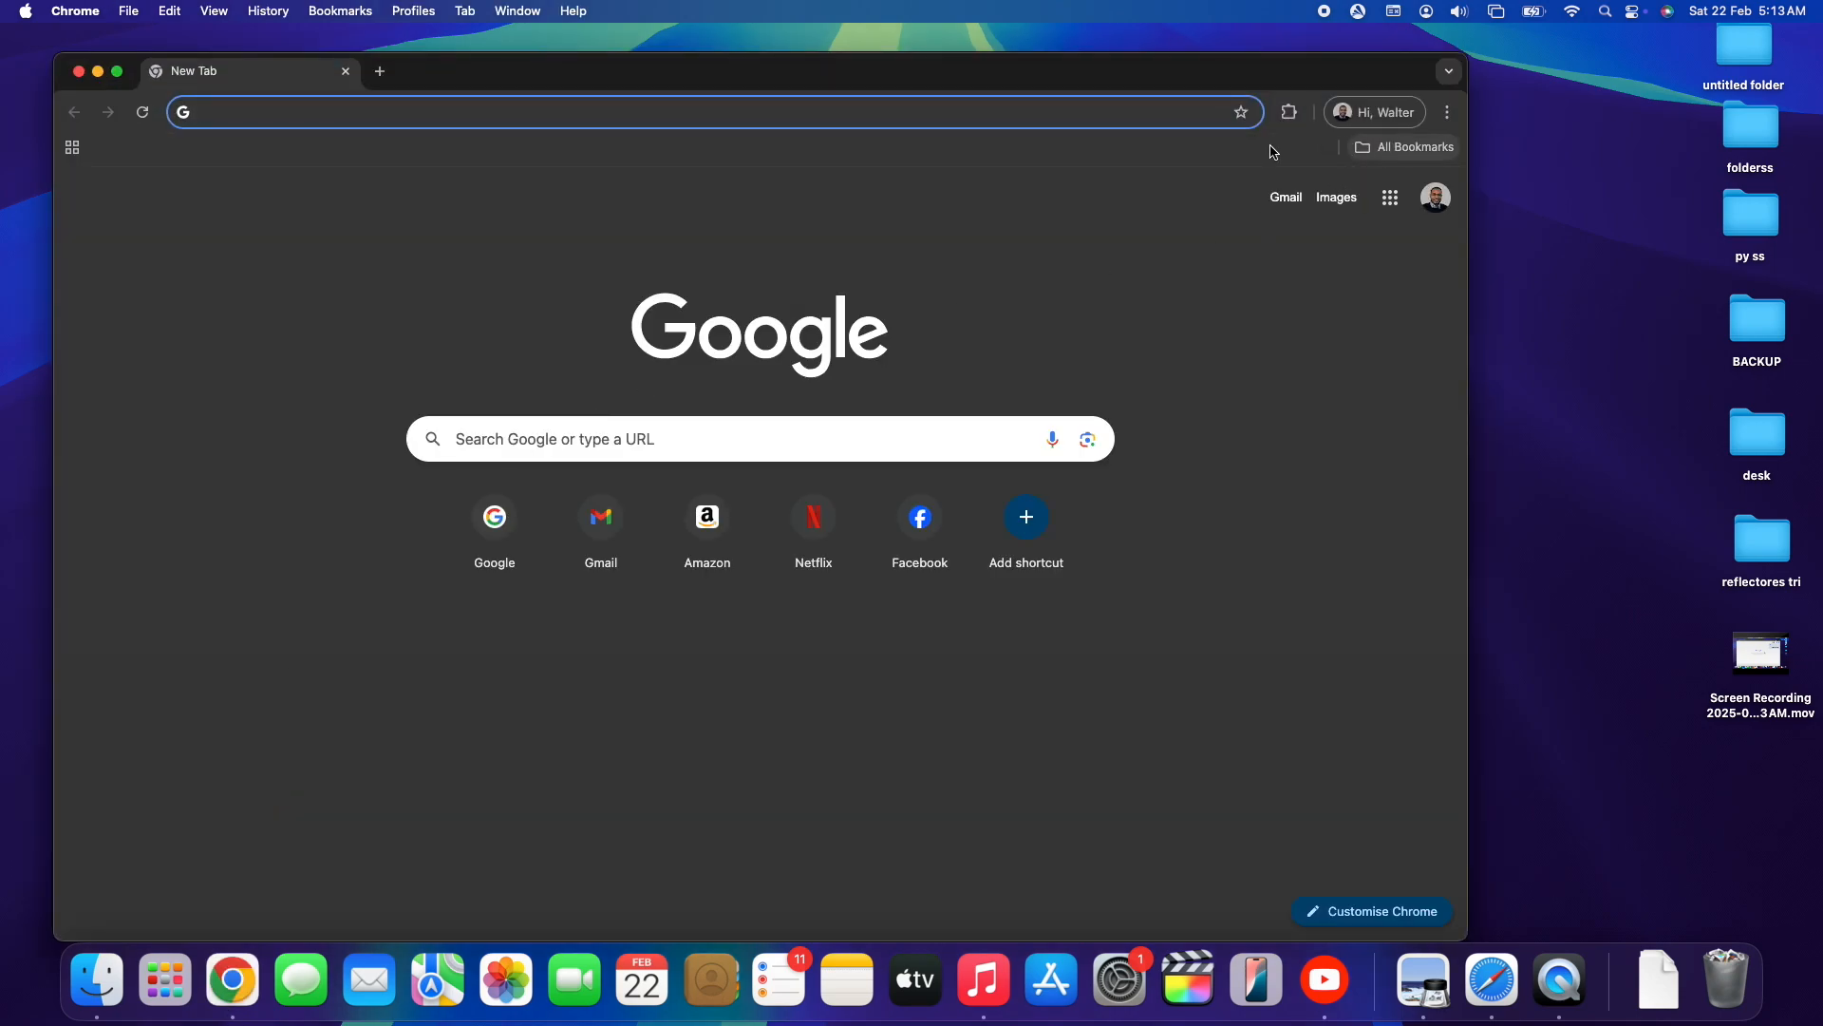
pyautogui.click(1046, 226)
pyautogui.click(773, 446)
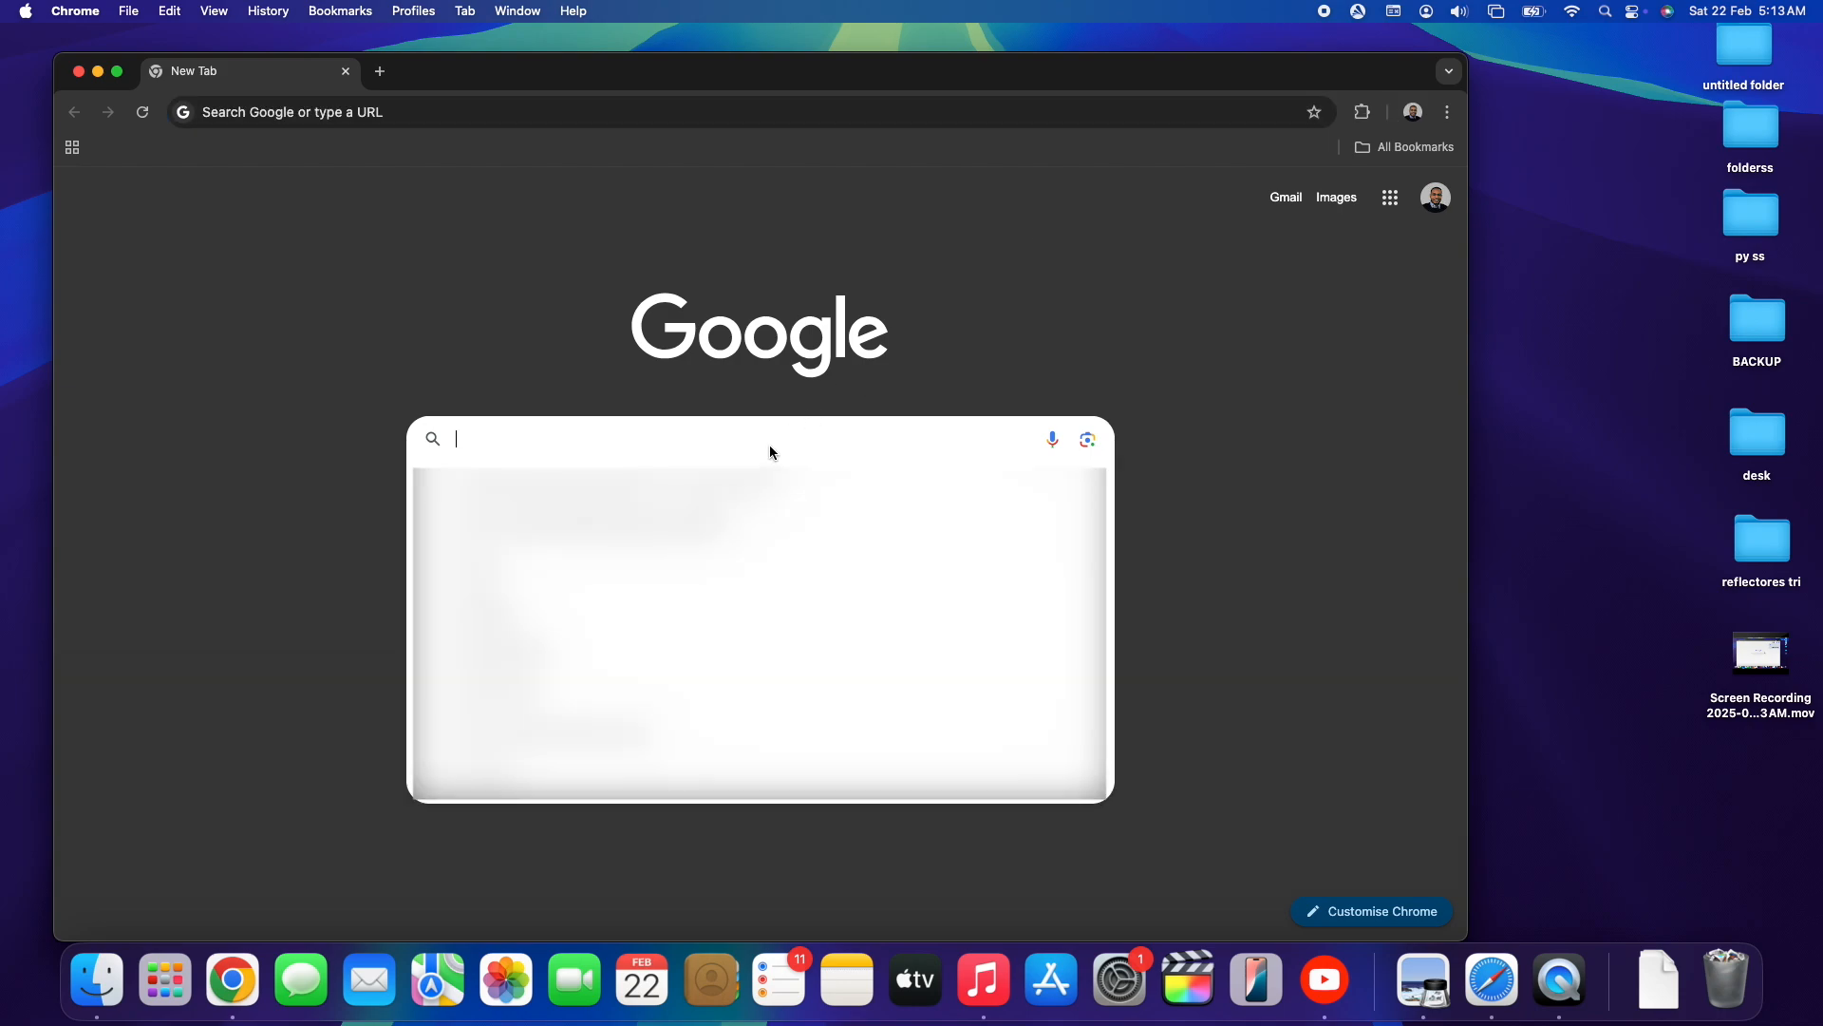
pyautogui.write('obs')
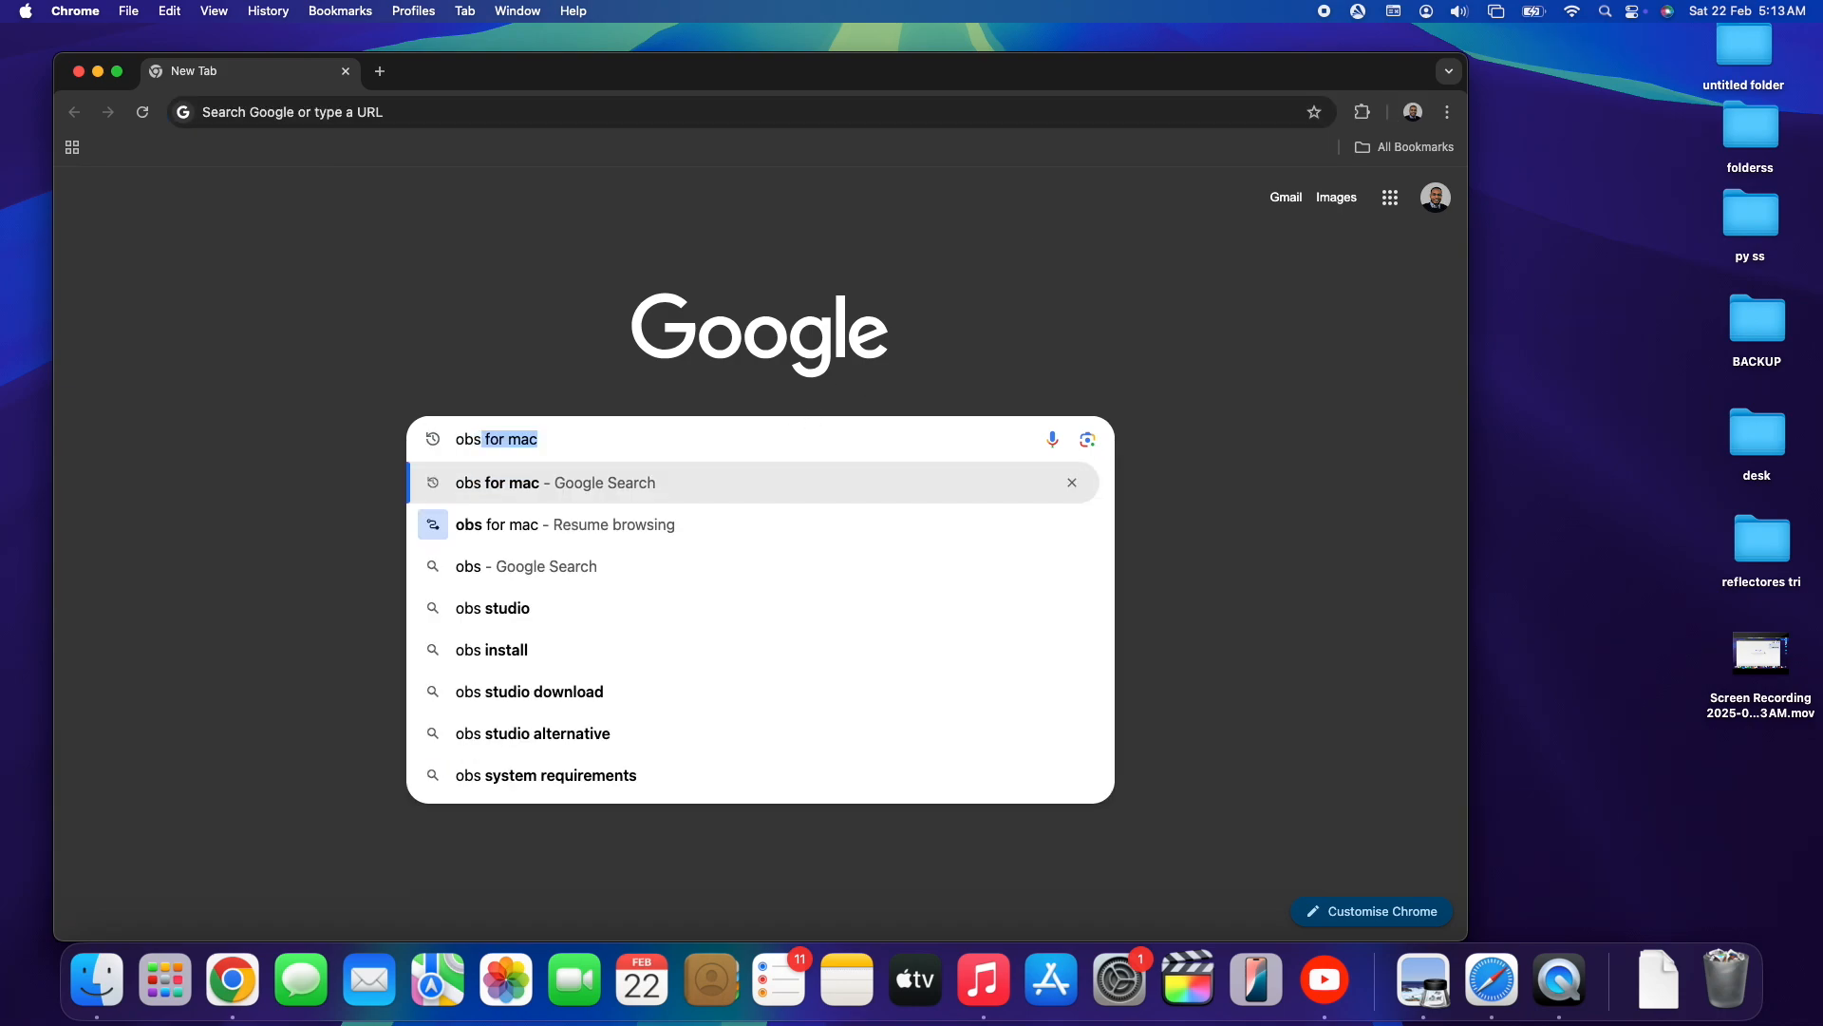
pyautogui.write('for mac')
pyautogui.press('Return')
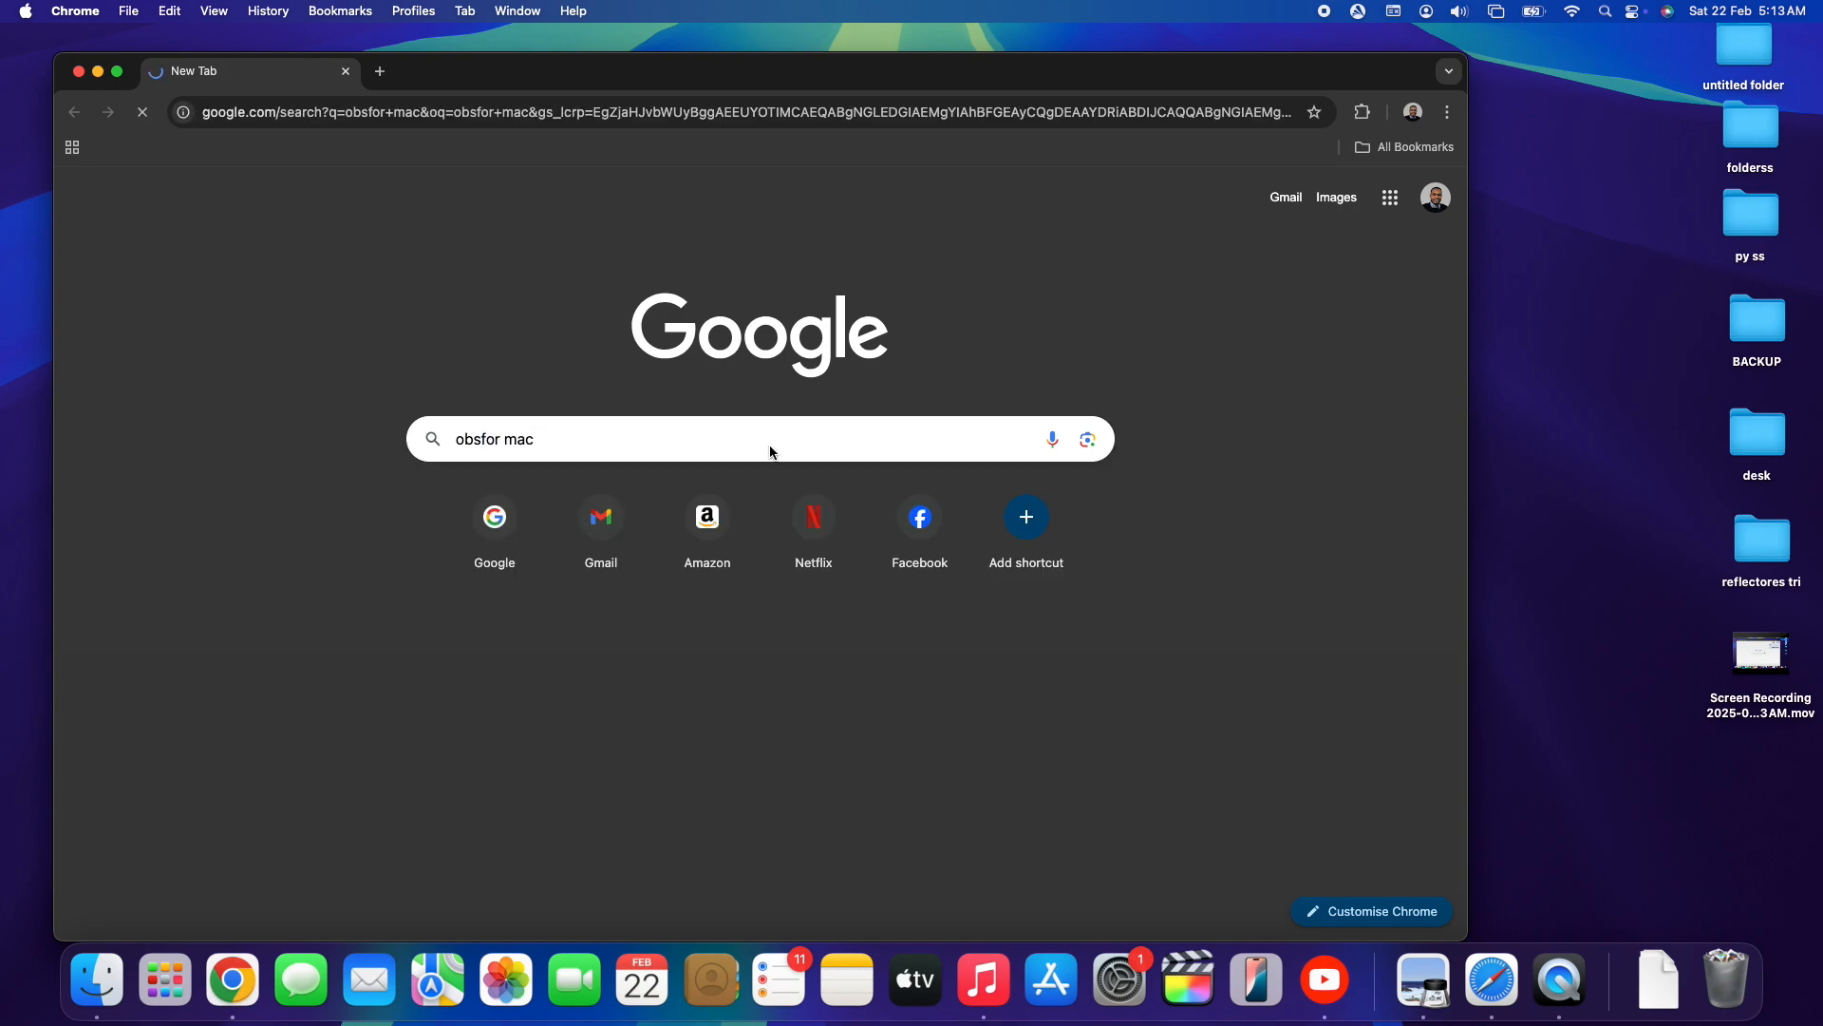
# - Open the obsproject.com Mac Installation result and look through its download and installation instructions
pyautogui.click(435, 297)
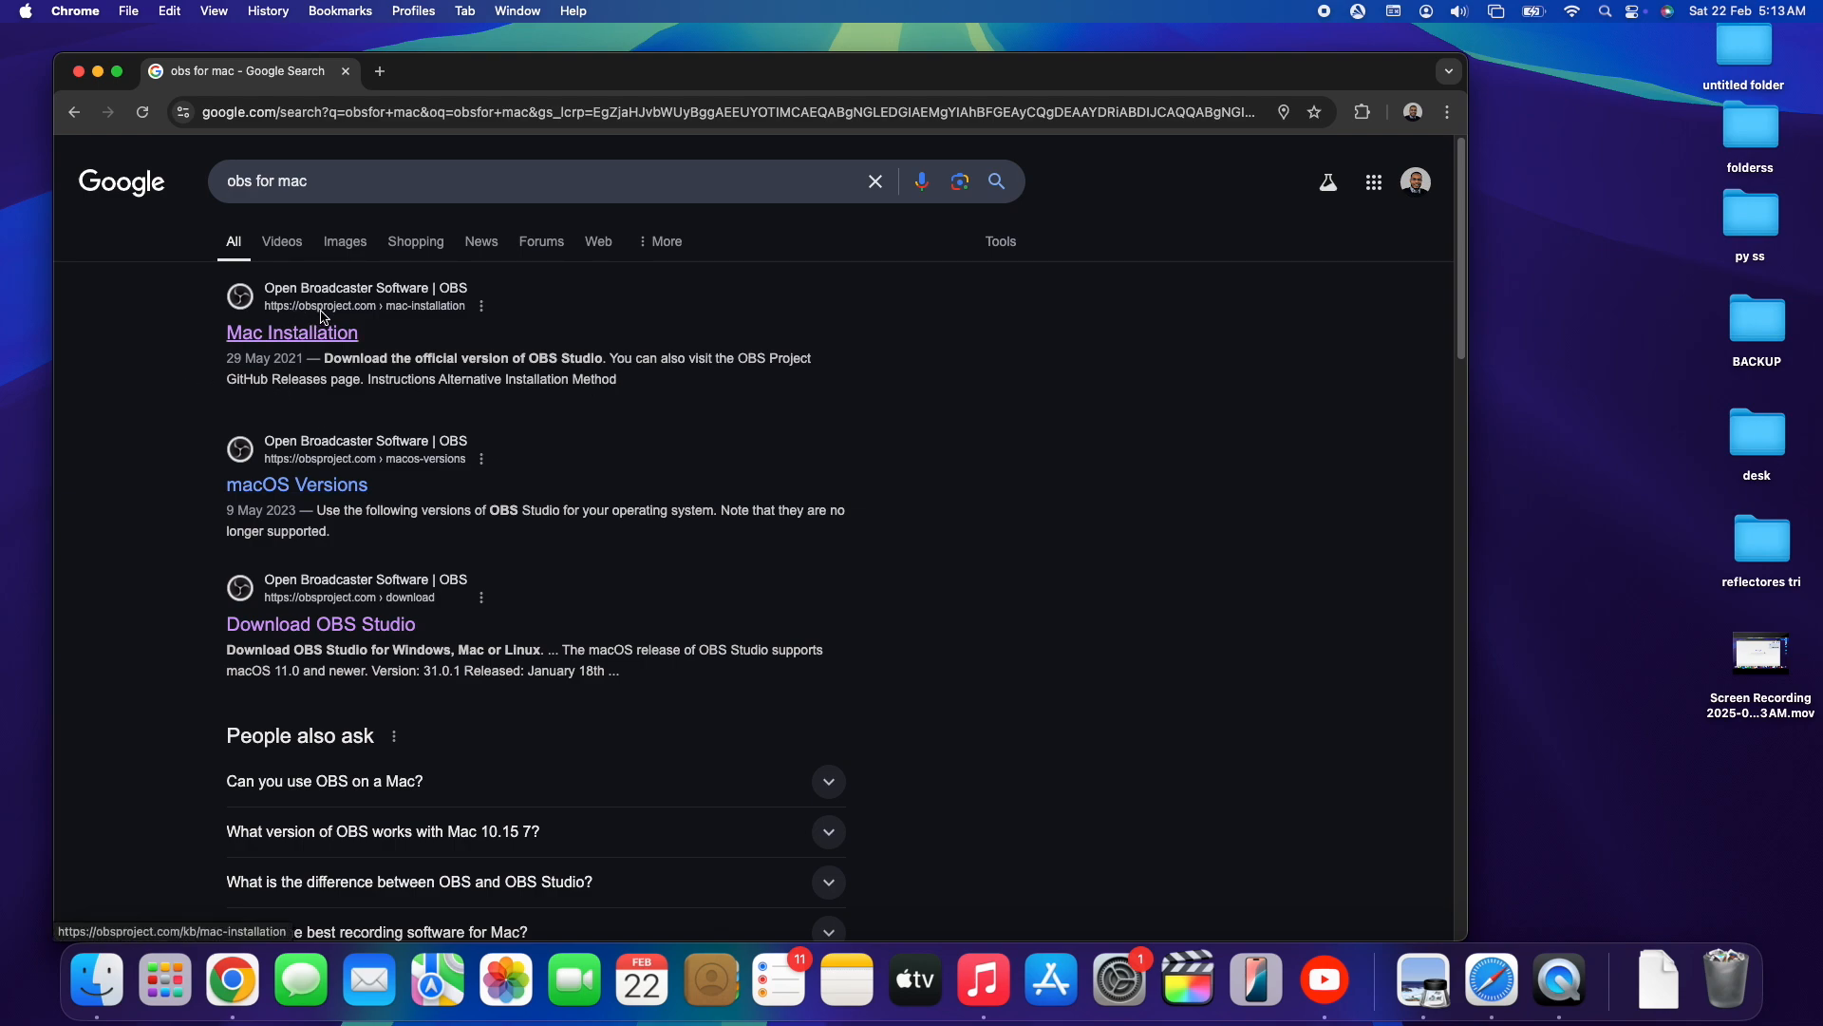
pyautogui.click(304, 341)
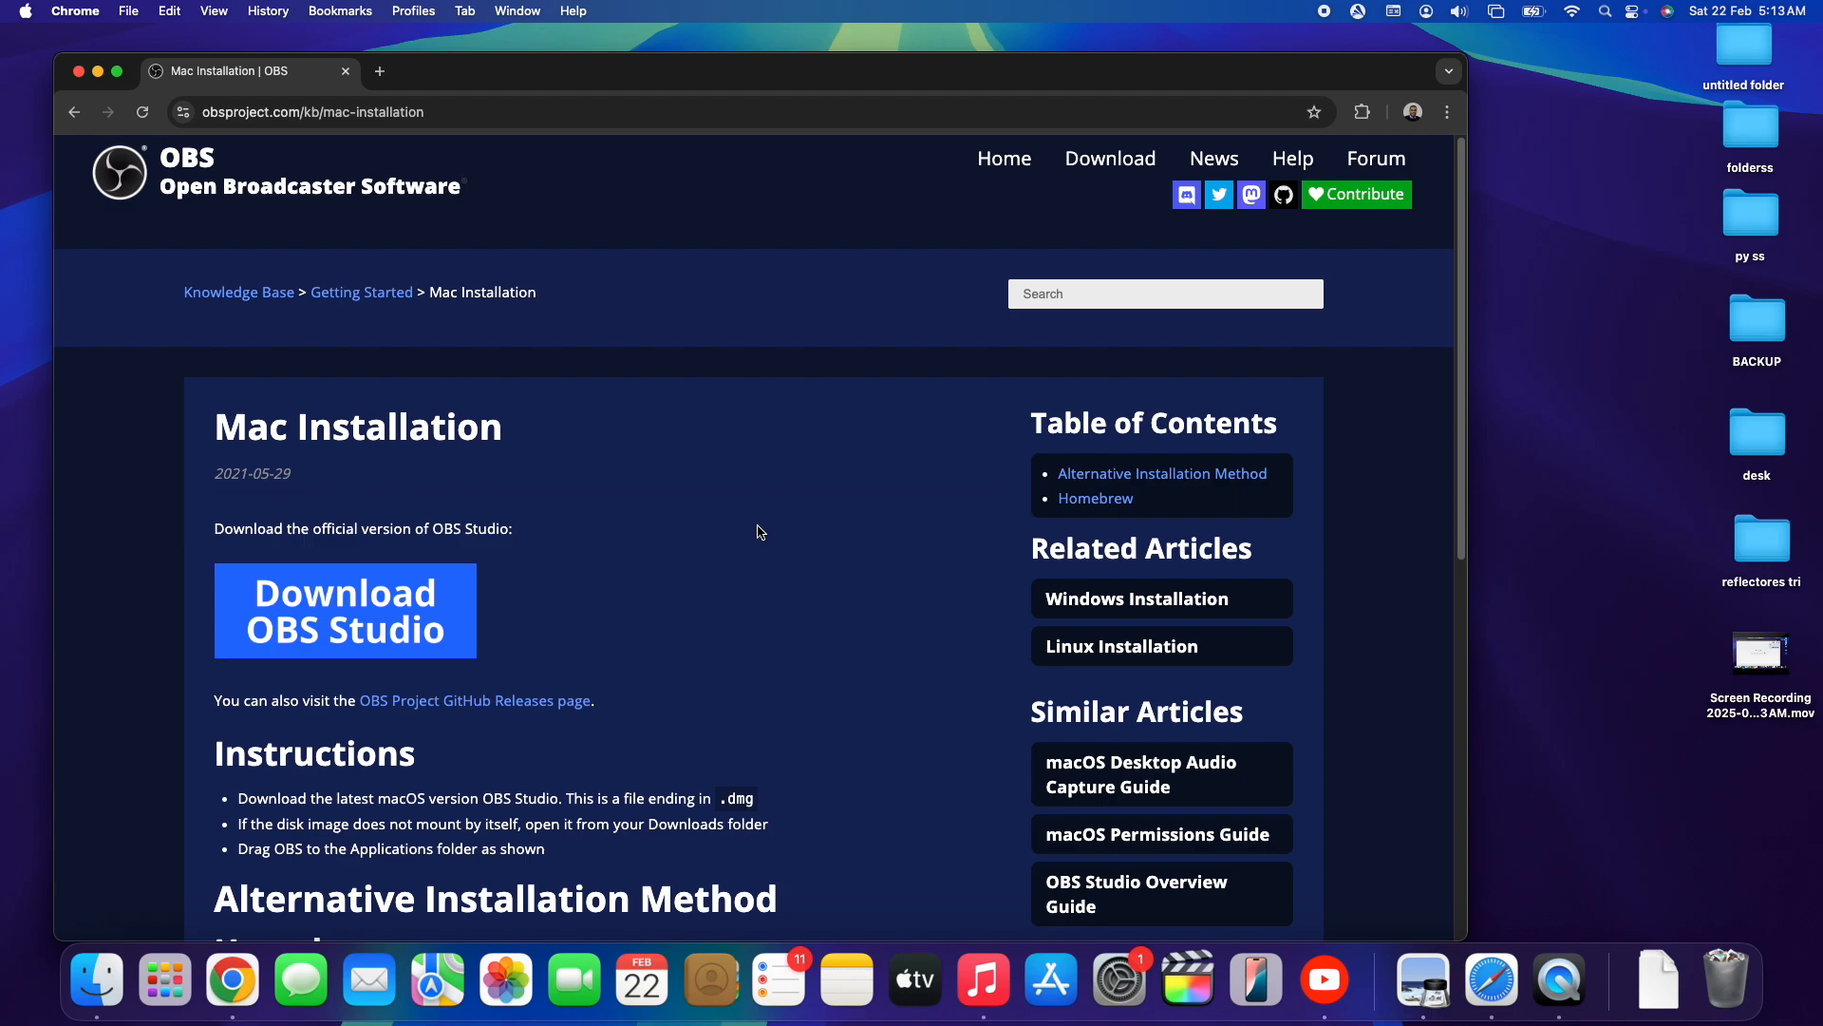
pyautogui.scroll(-5, 760, 532)
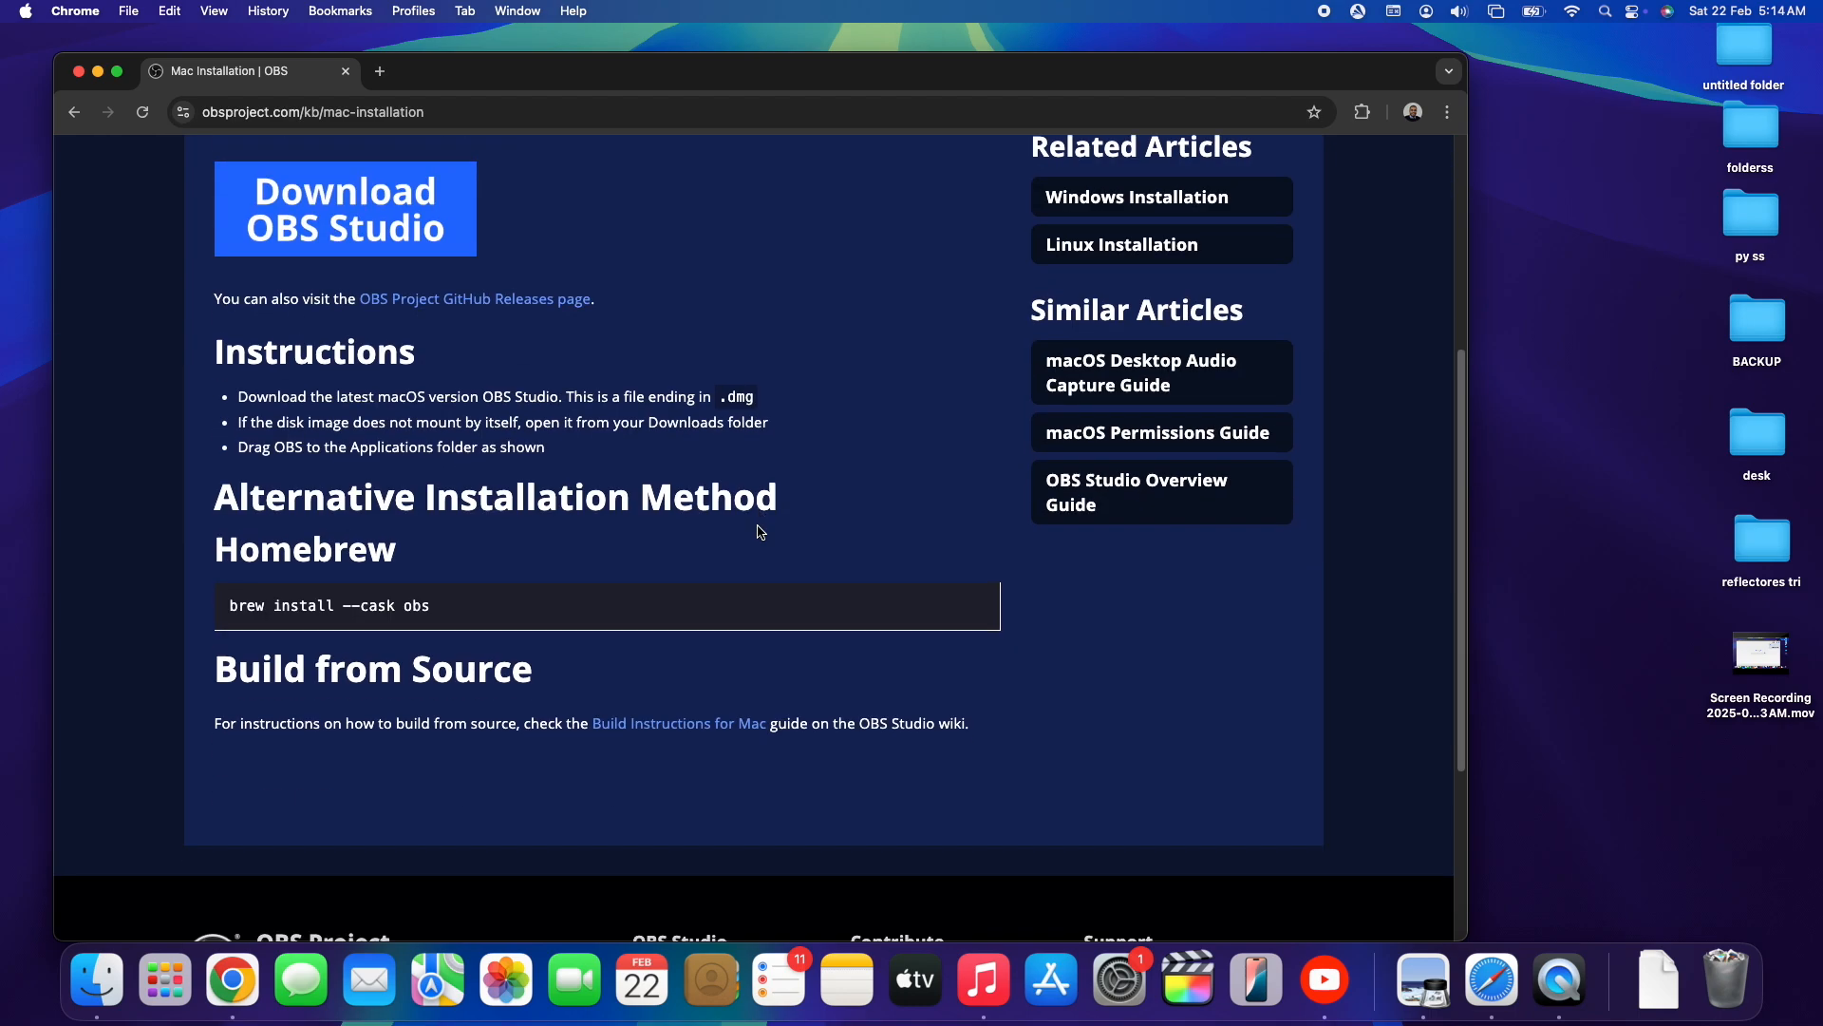
pyautogui.scroll(5, 760, 532)
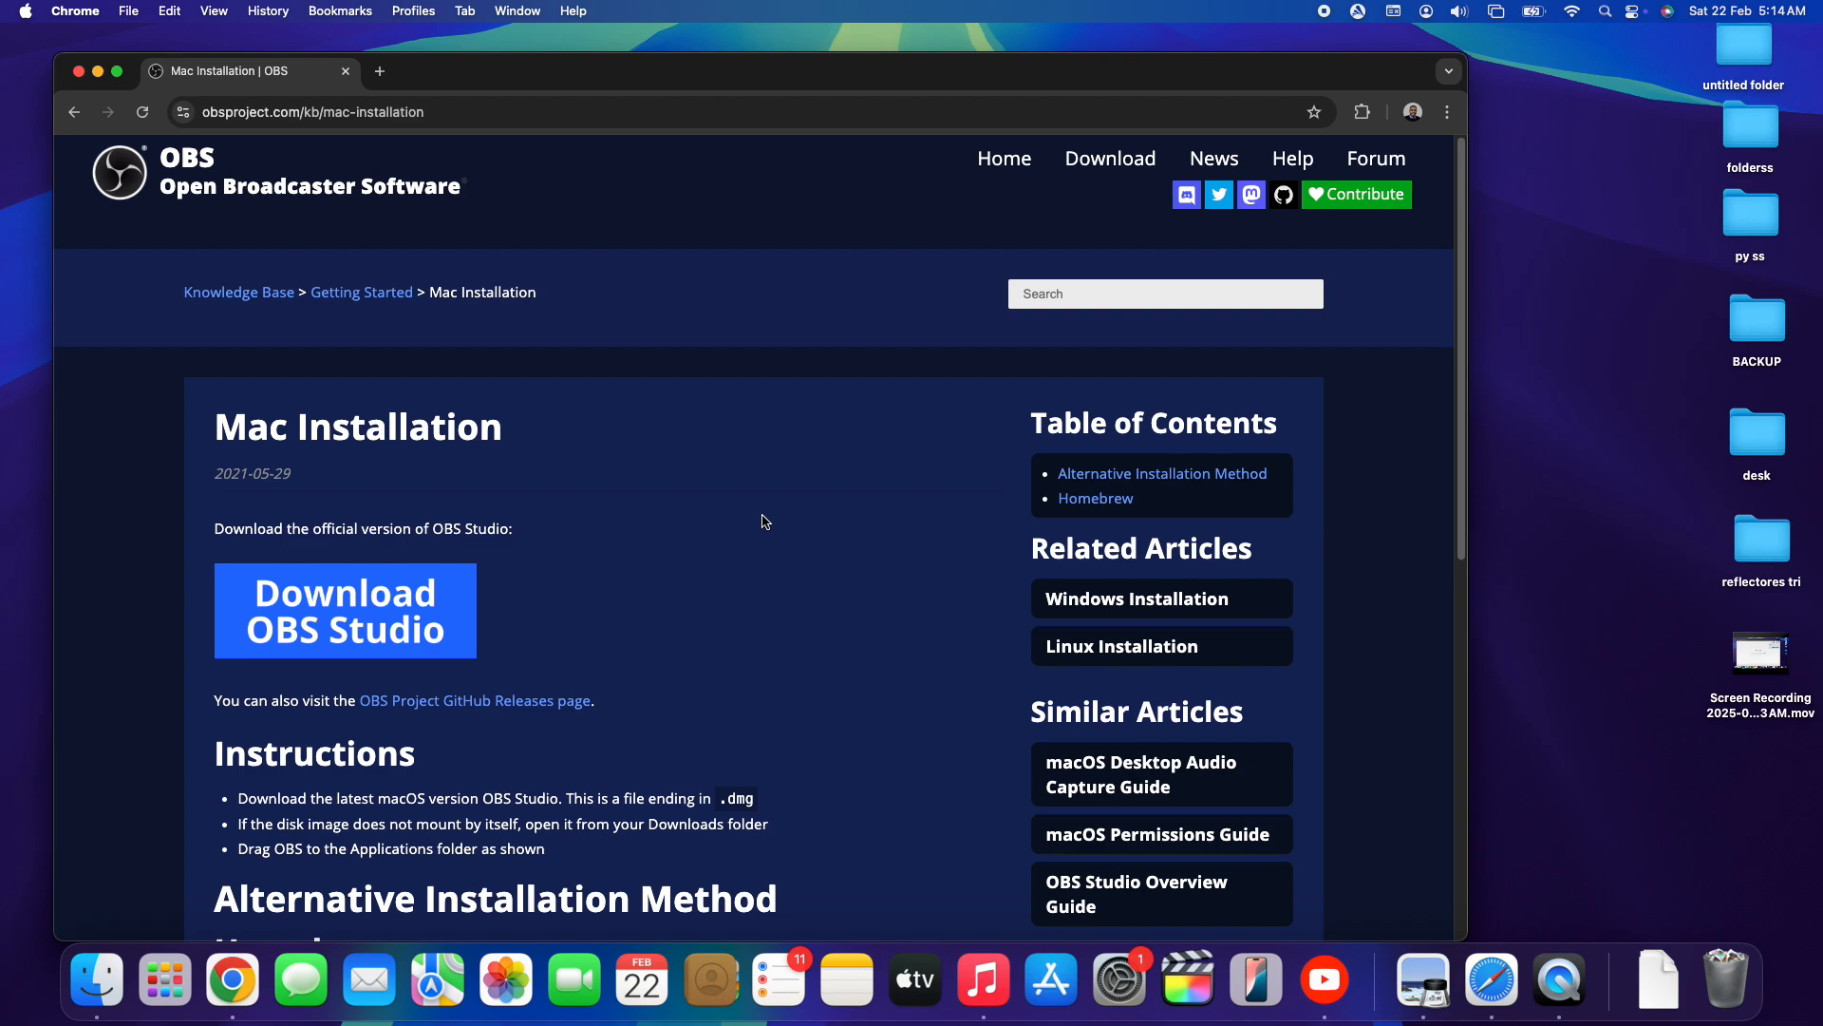
# - Go to the OBS Studio download page and download the macOS installer for x86_64/Intel
pyautogui.click(1092, 173)
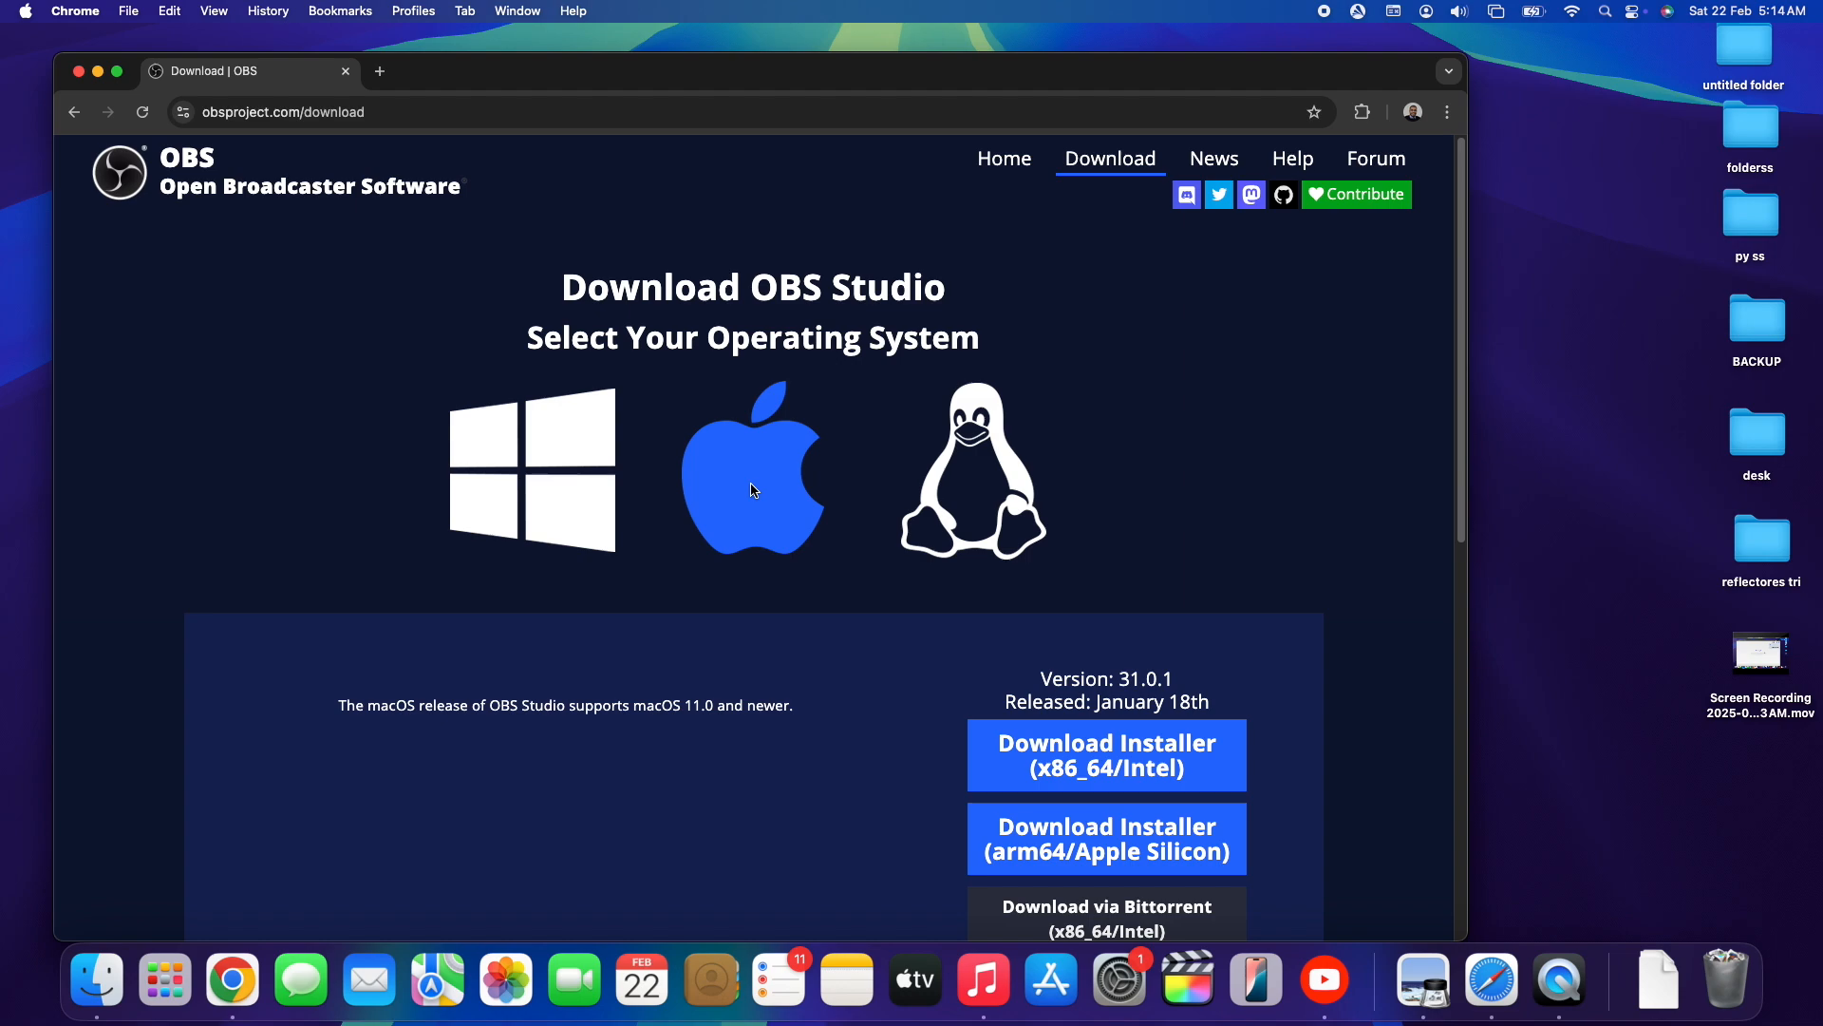
pyautogui.scroll(-1, 768, 636)
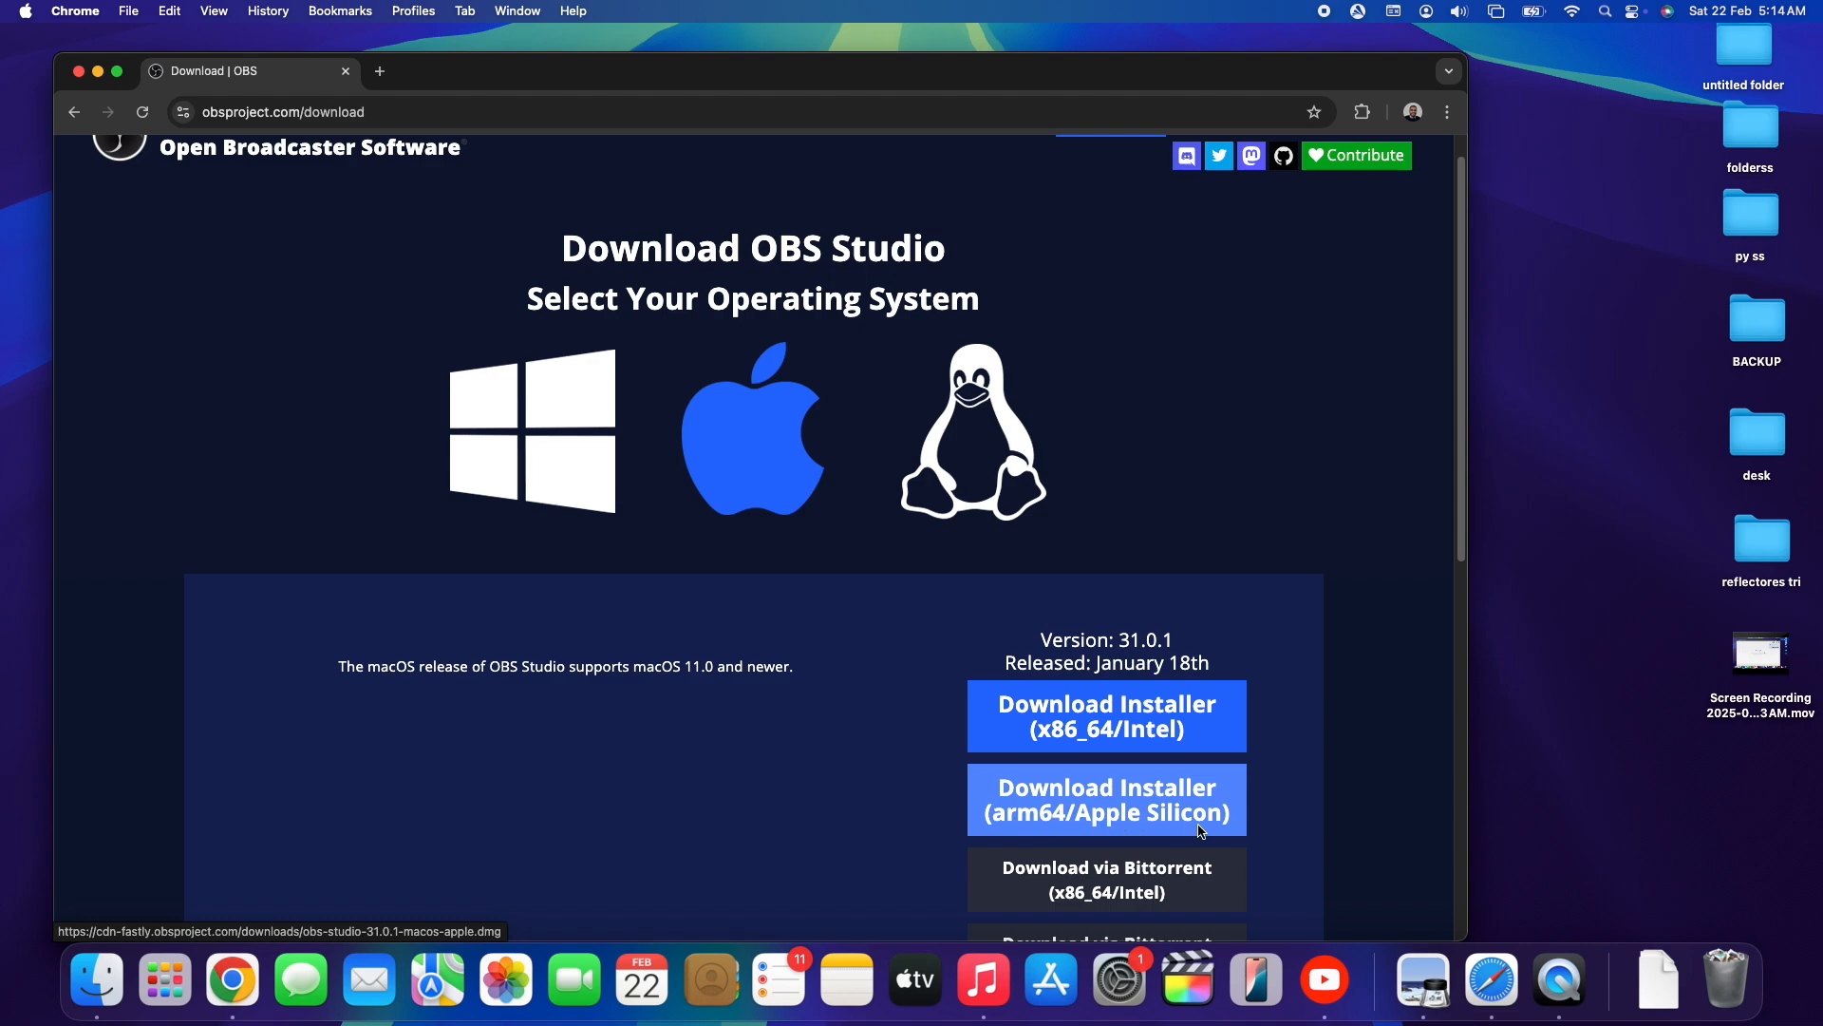
pyautogui.click(1119, 726)
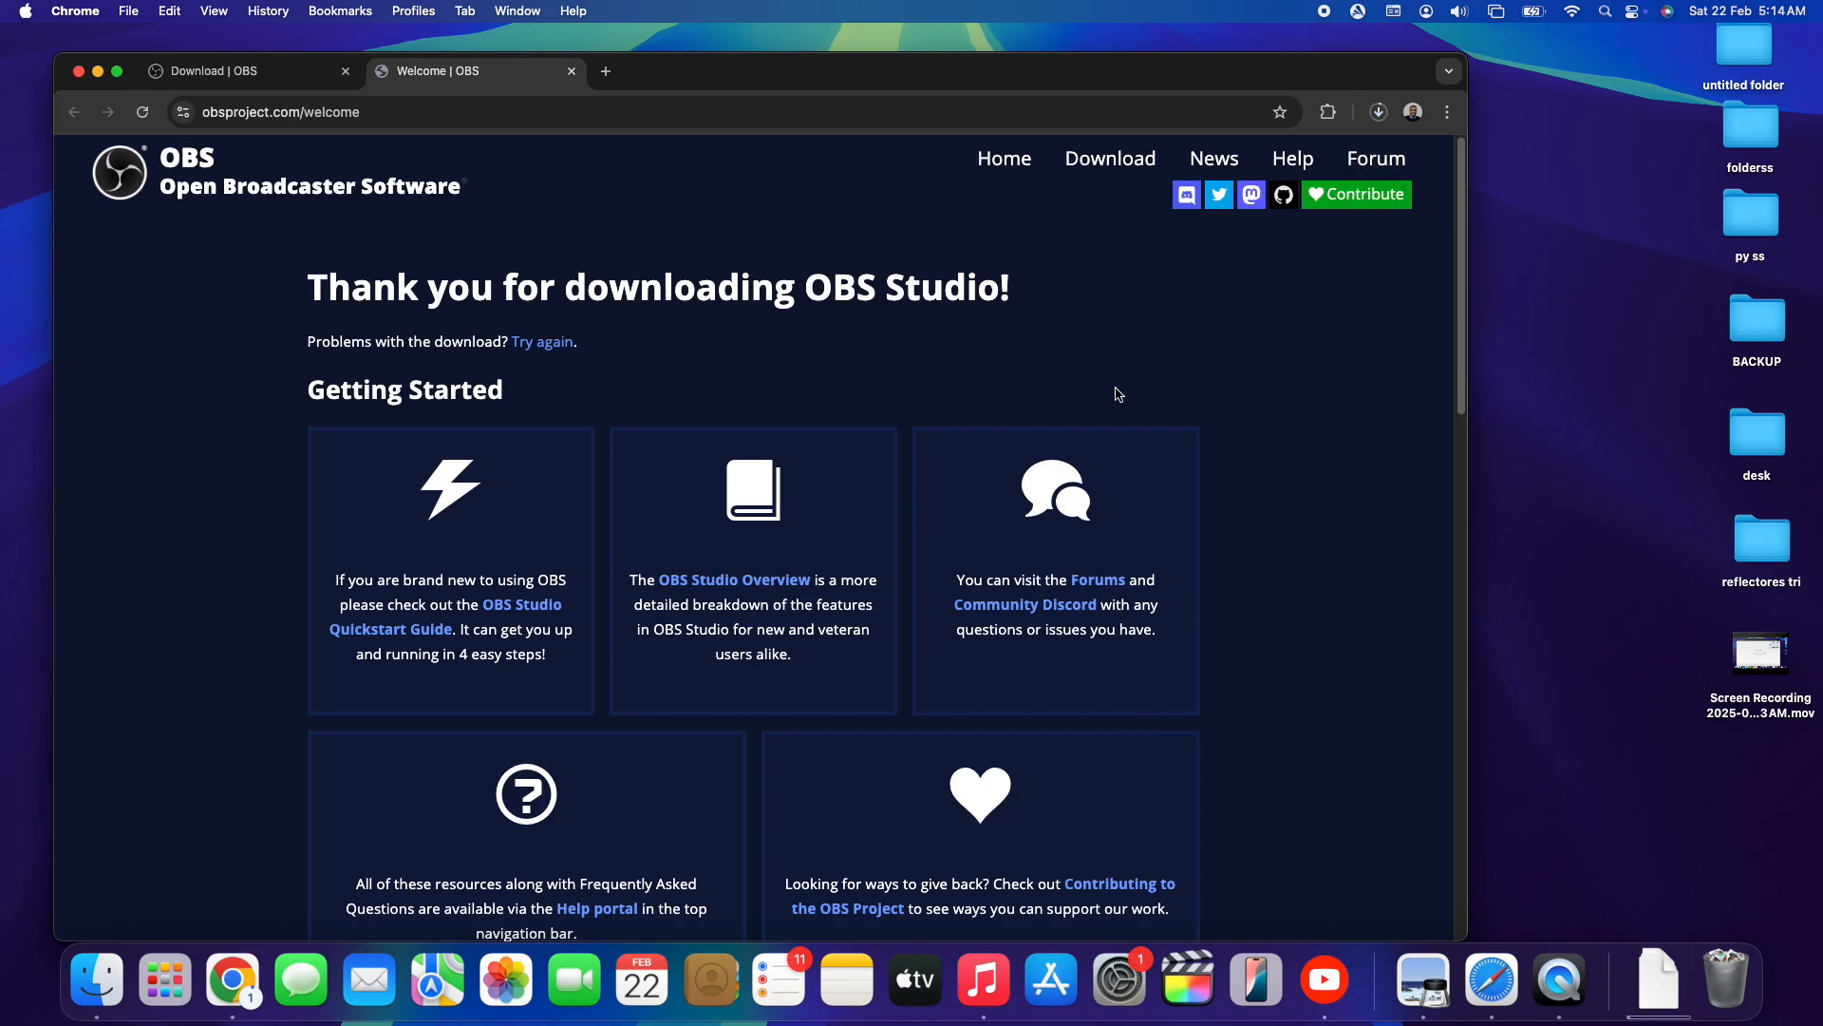
# - Show the finished OBS installer download in the Downloads folder and close the browser window
pyautogui.click(1378, 113)
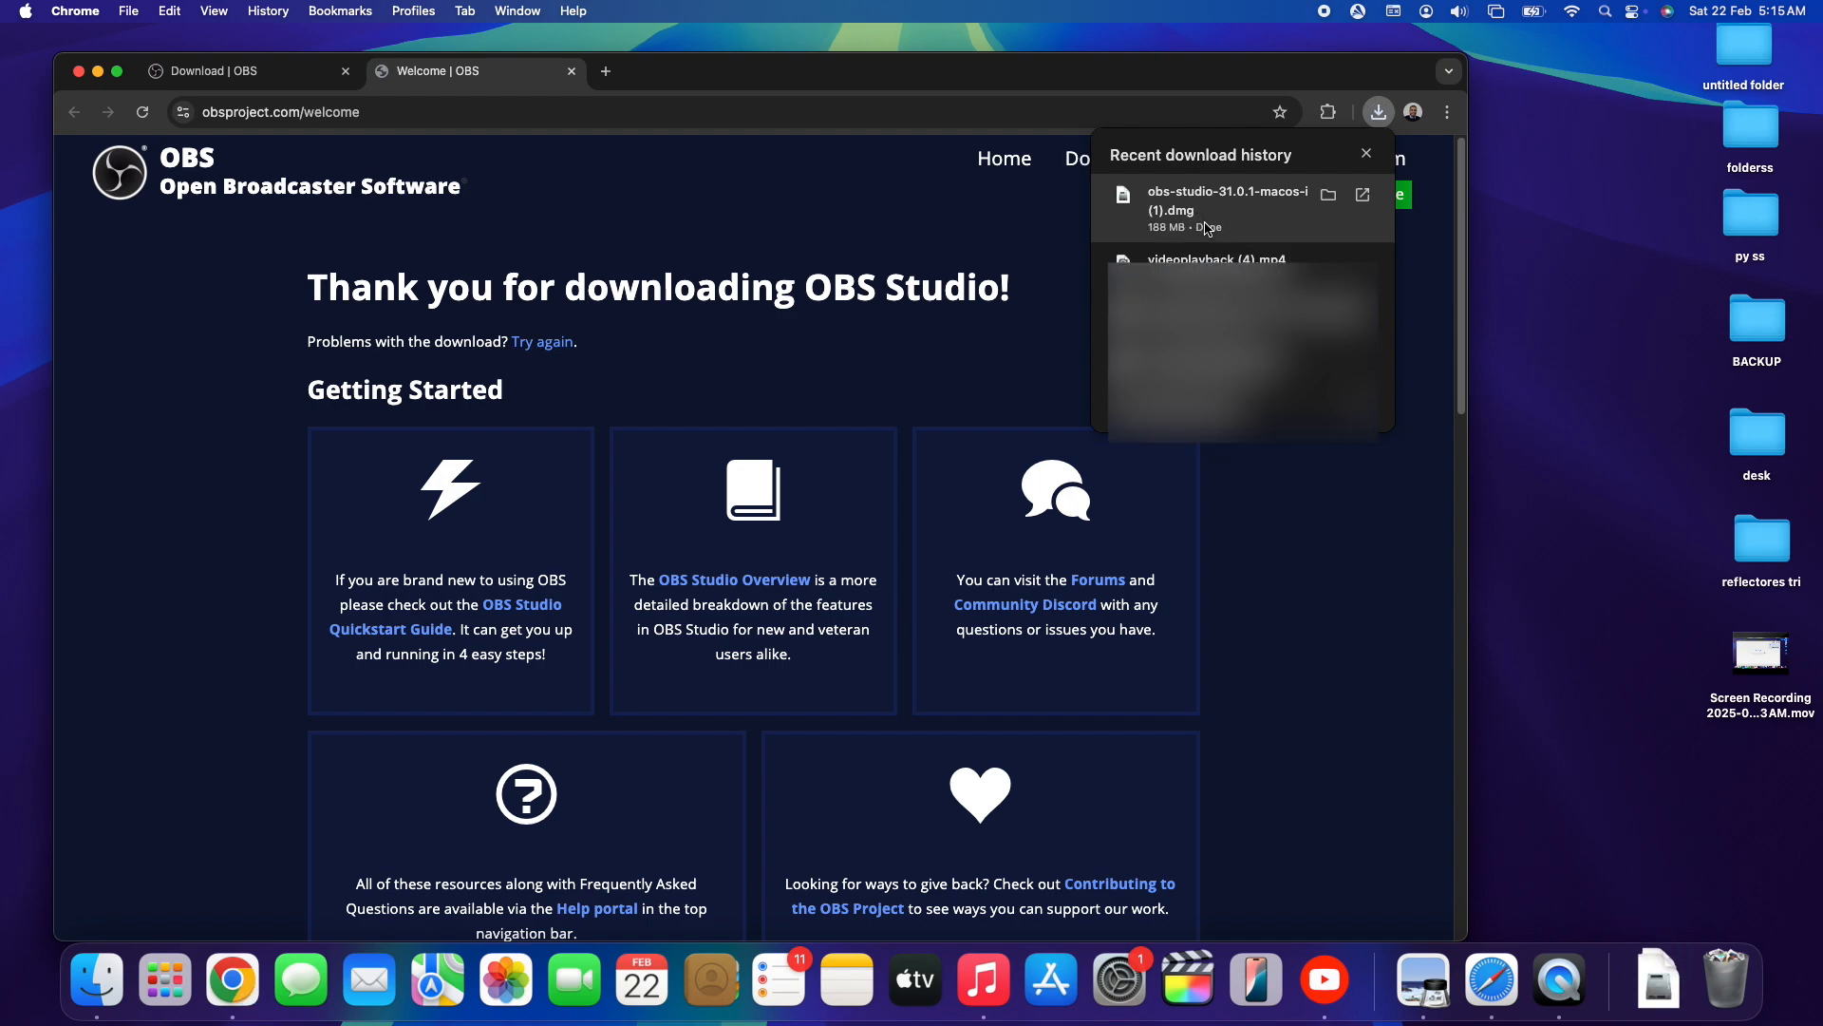
pyautogui.click(1329, 195)
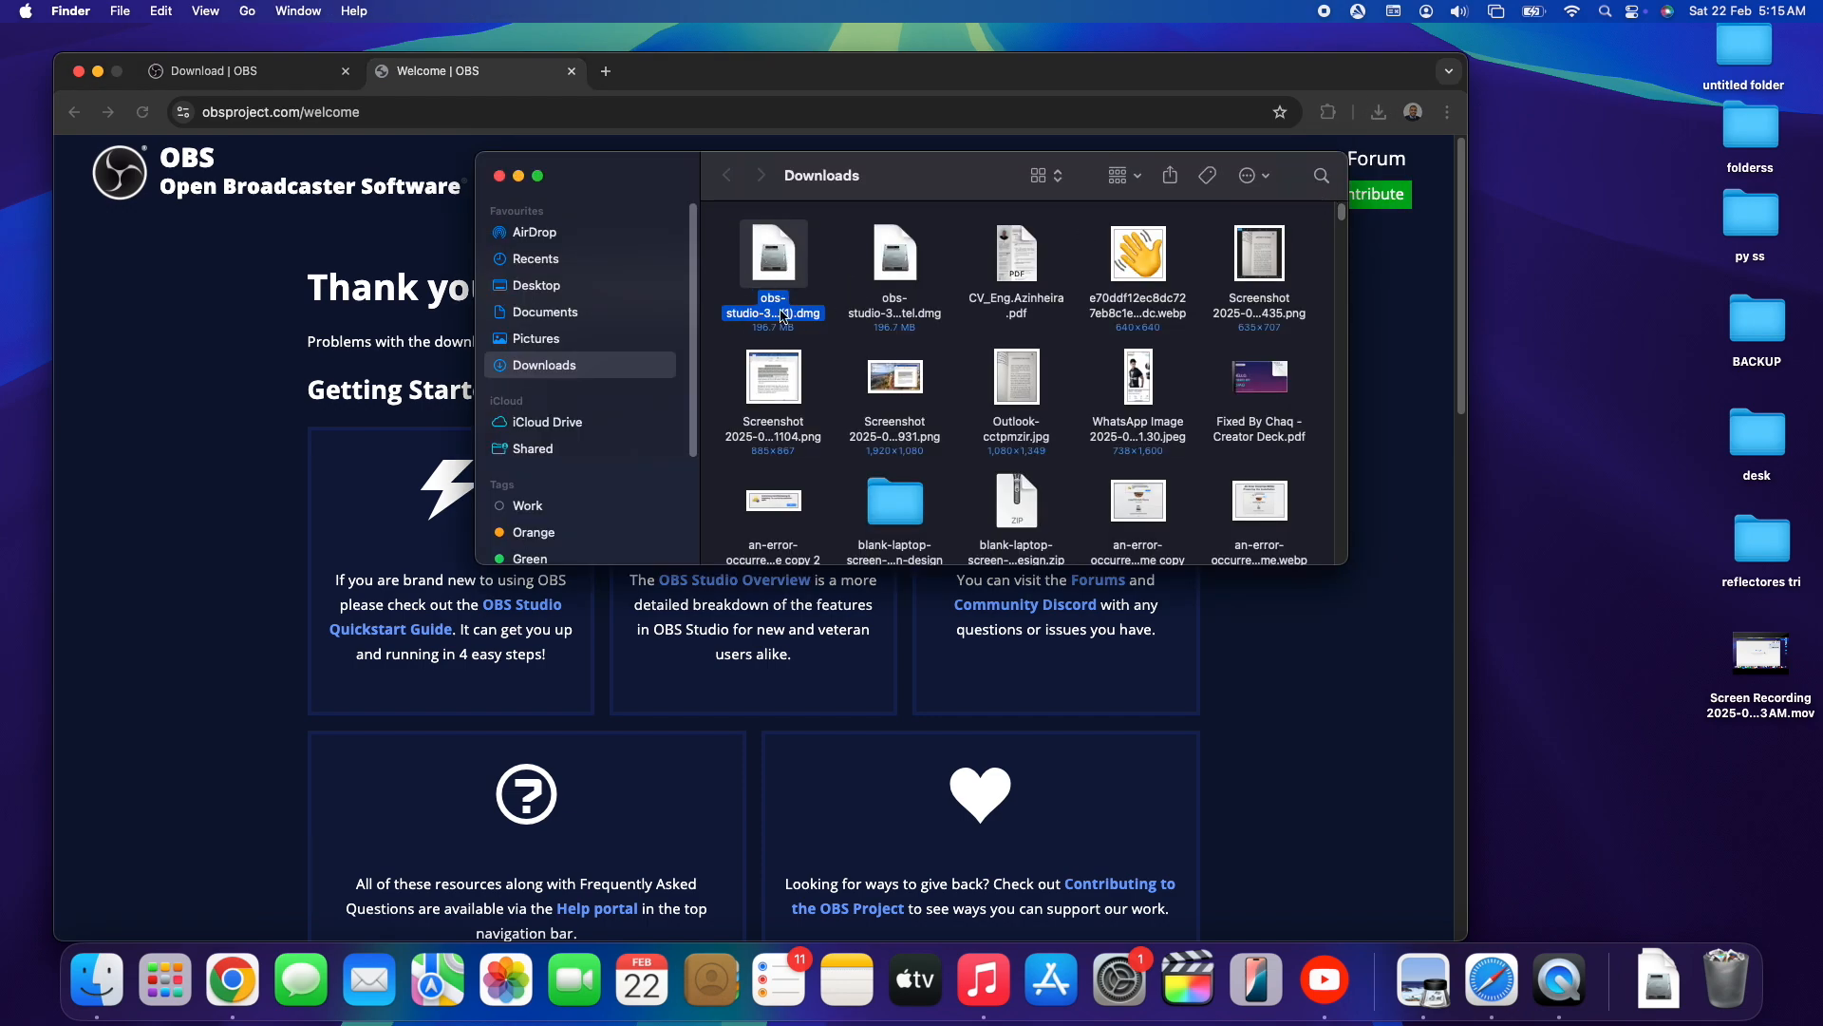
pyautogui.click(79, 72)
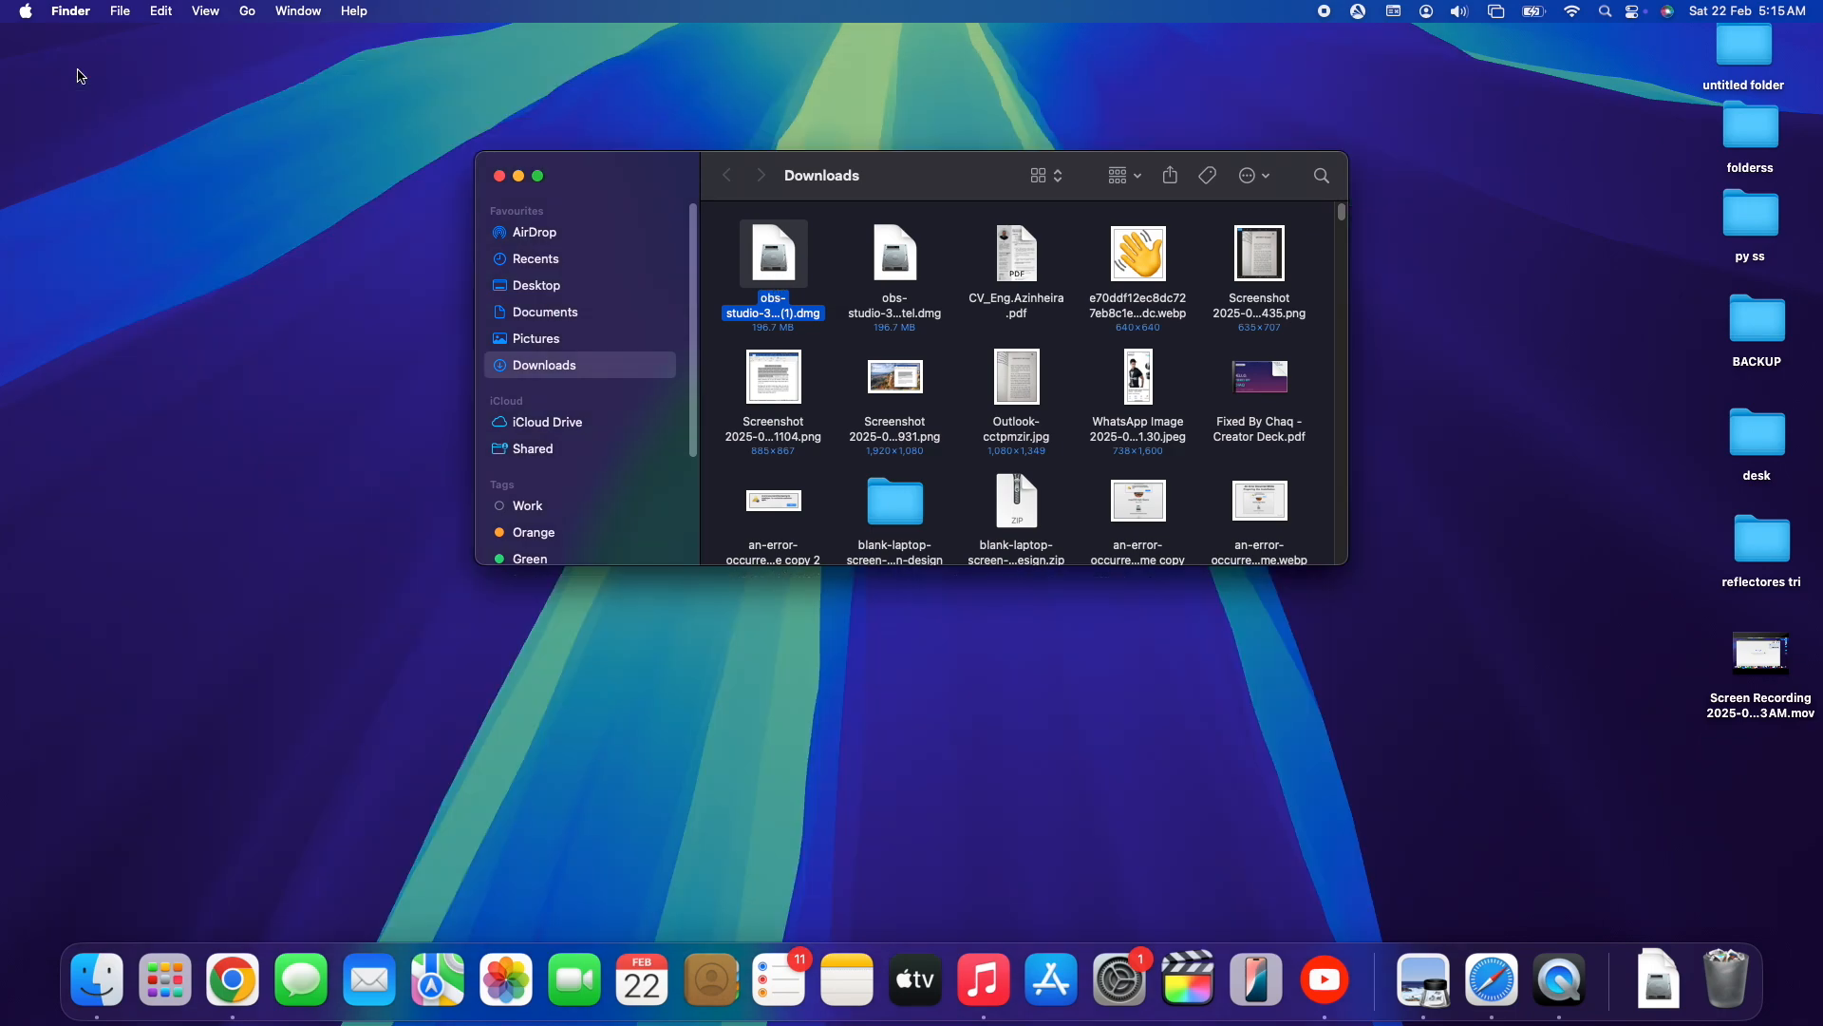
# - Open the obs-studio-31.0.1-macos-intel (1).dmg disk image, close the Downloads window, and shift the installer window toward the screen's centre
pyautogui.doubleClick(767, 310)
pyautogui.click(665, 182)
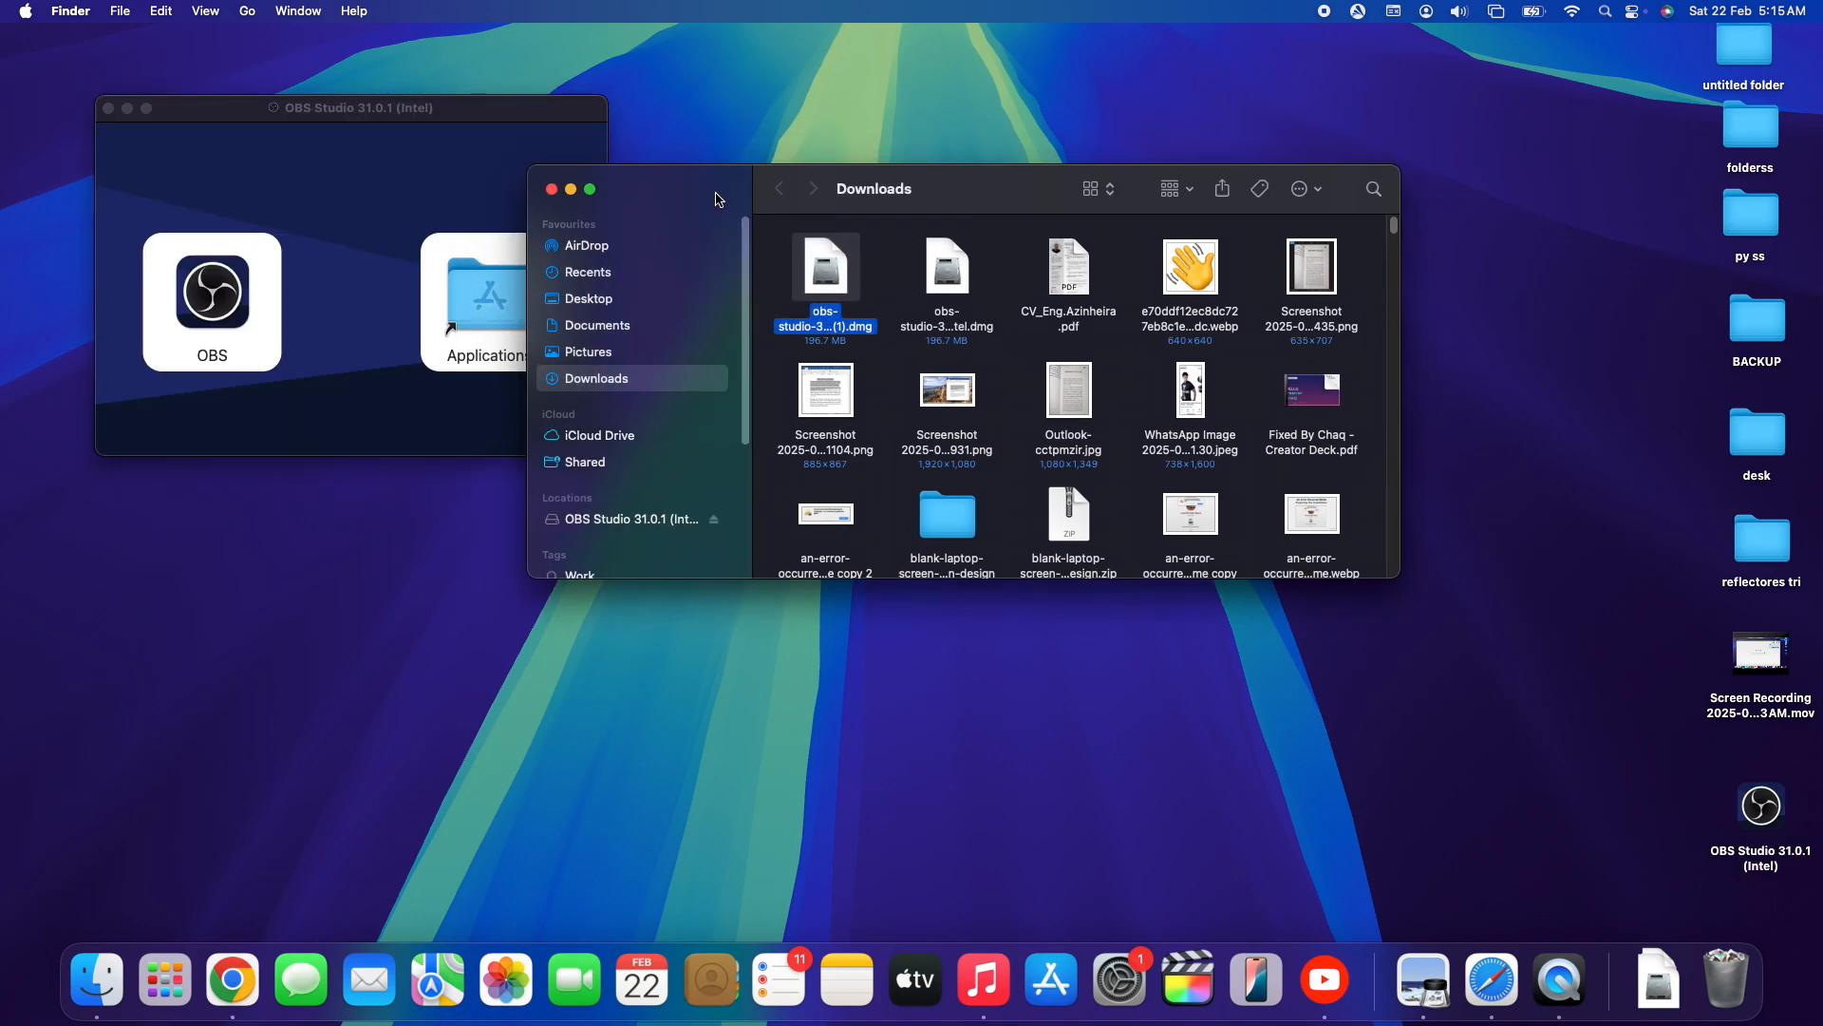
pyautogui.click(556, 191)
pyautogui.moveTo(388, 116); pyautogui.dragTo(502, 145)
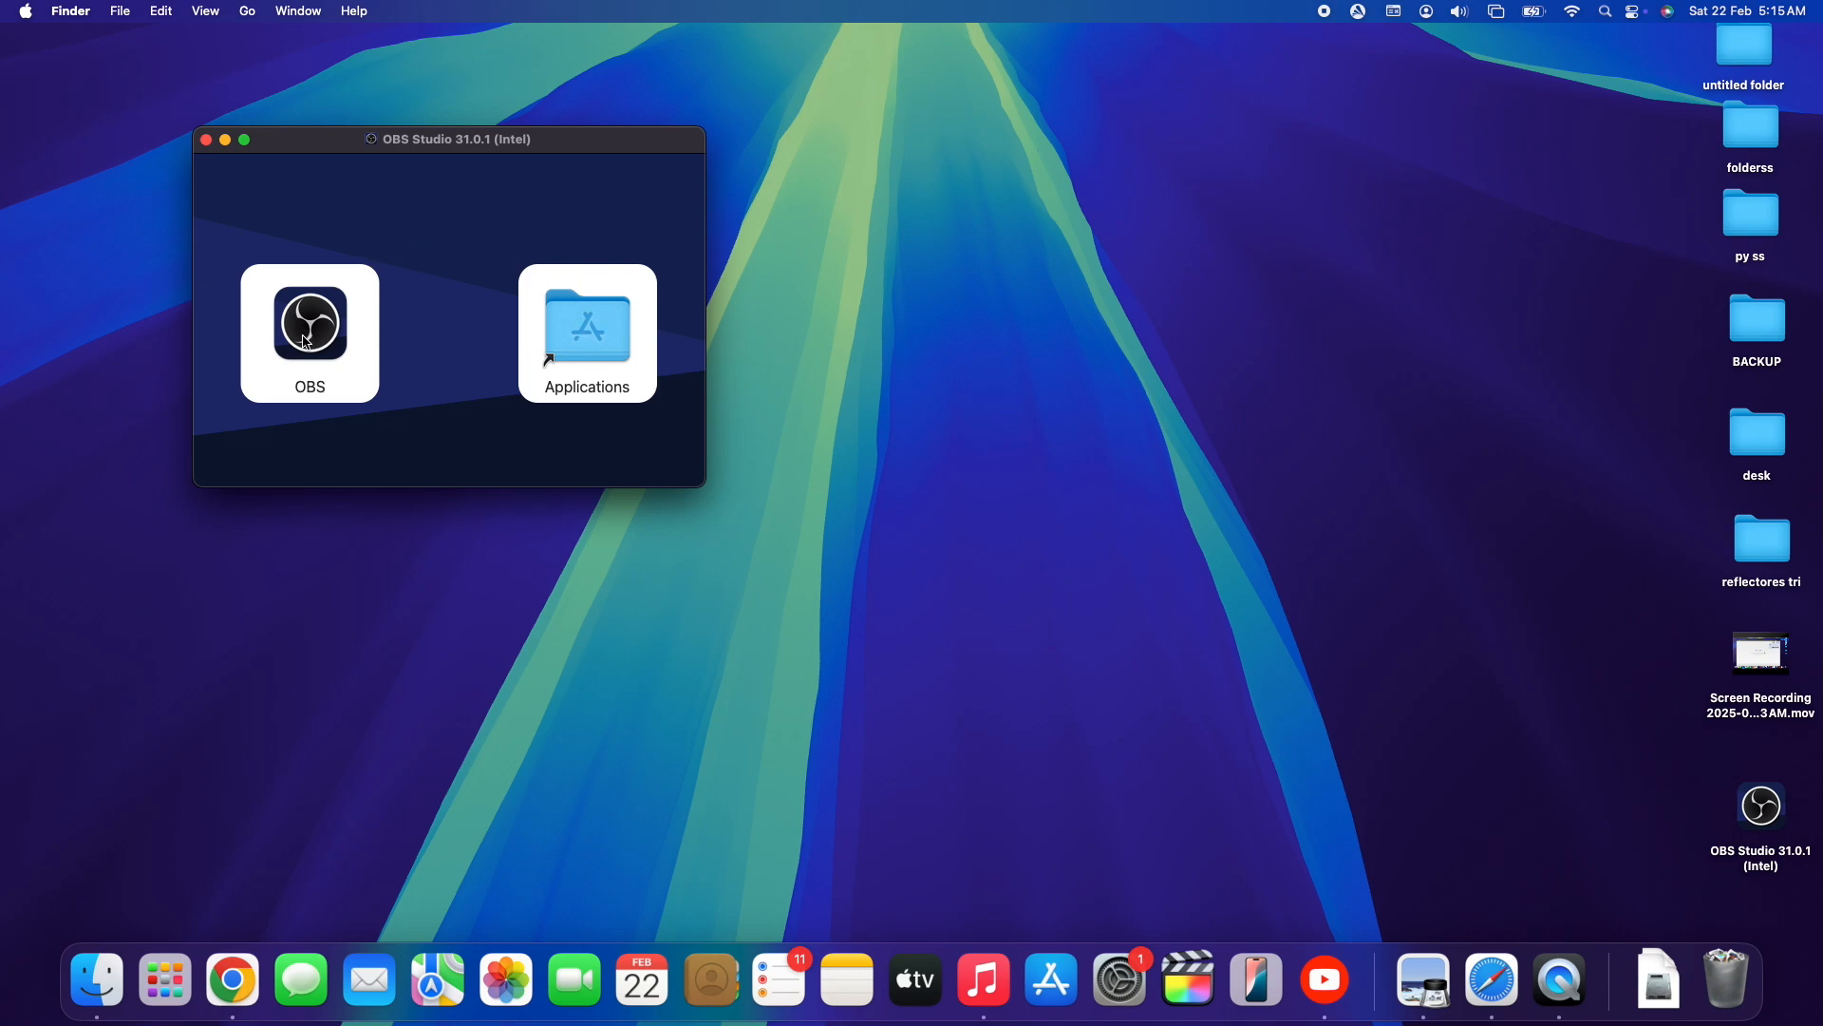
# - Place OBS onto the Applications folder shortcut, and launch OBS from the disk image window, allowing the downloaded app to open
pyautogui.moveTo(314, 347); pyautogui.dragTo(578, 327)
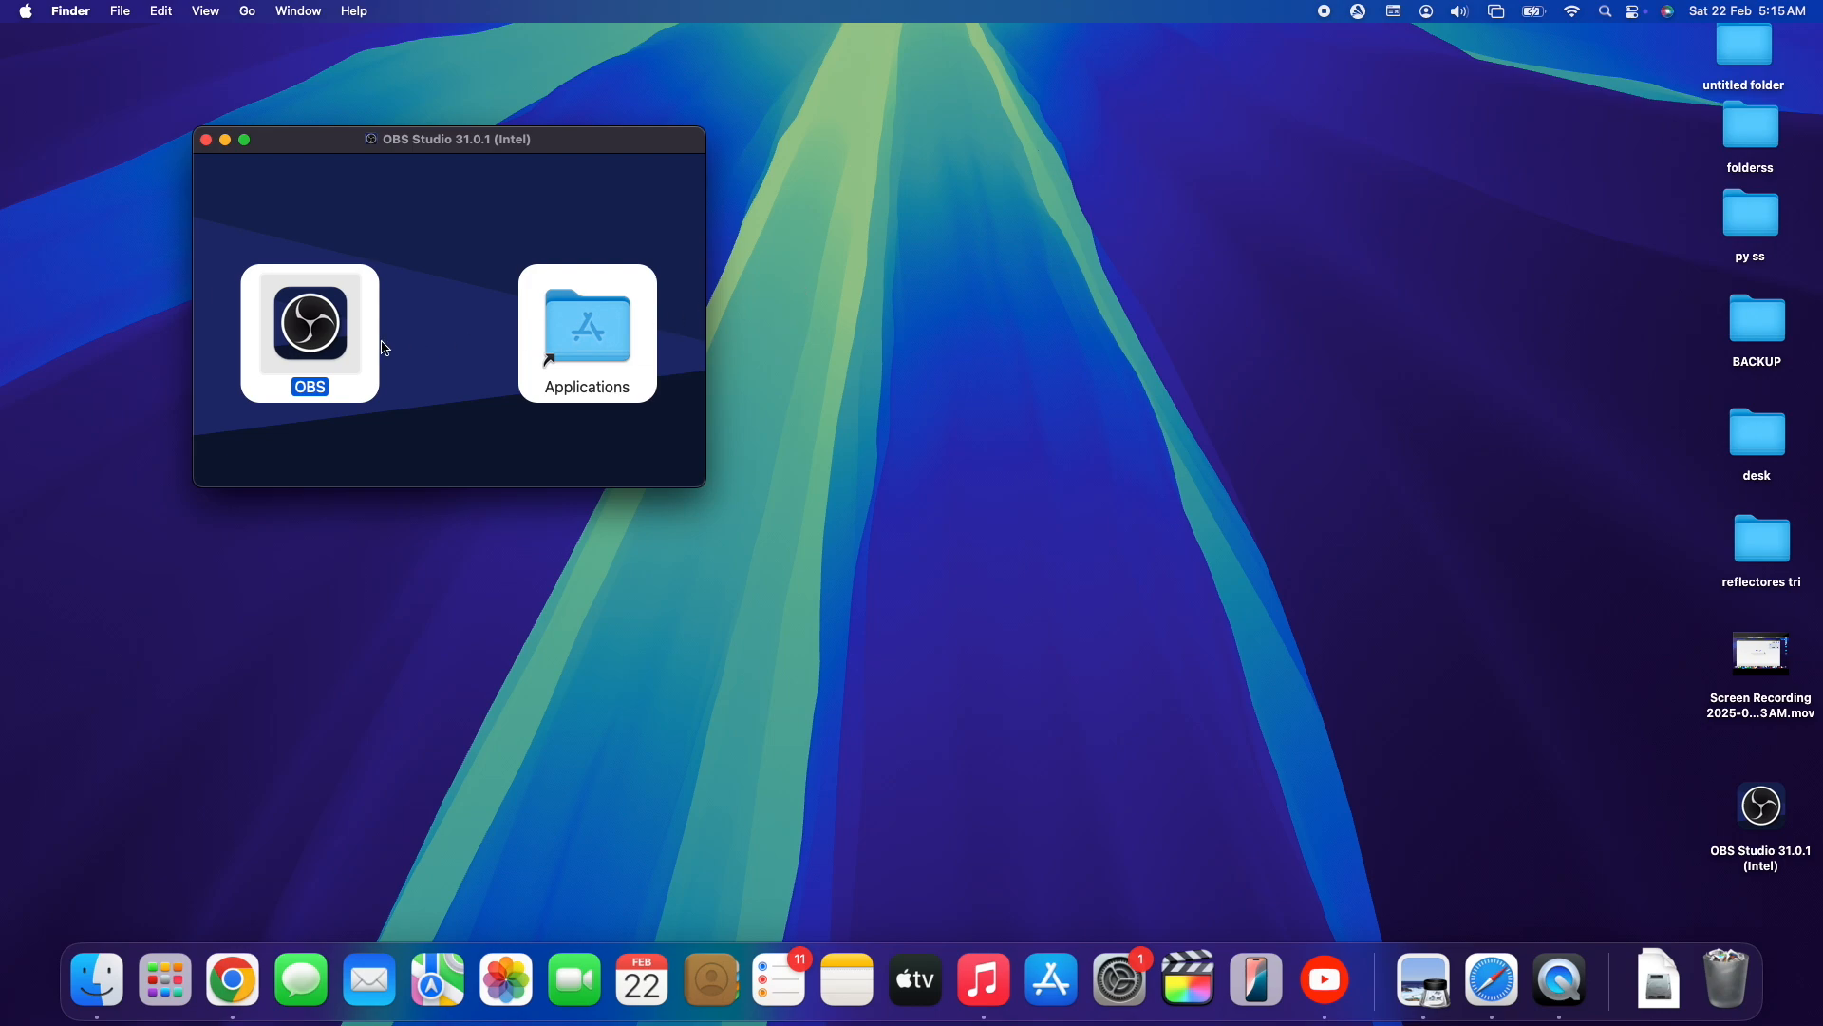
pyautogui.doubleClick(340, 343)
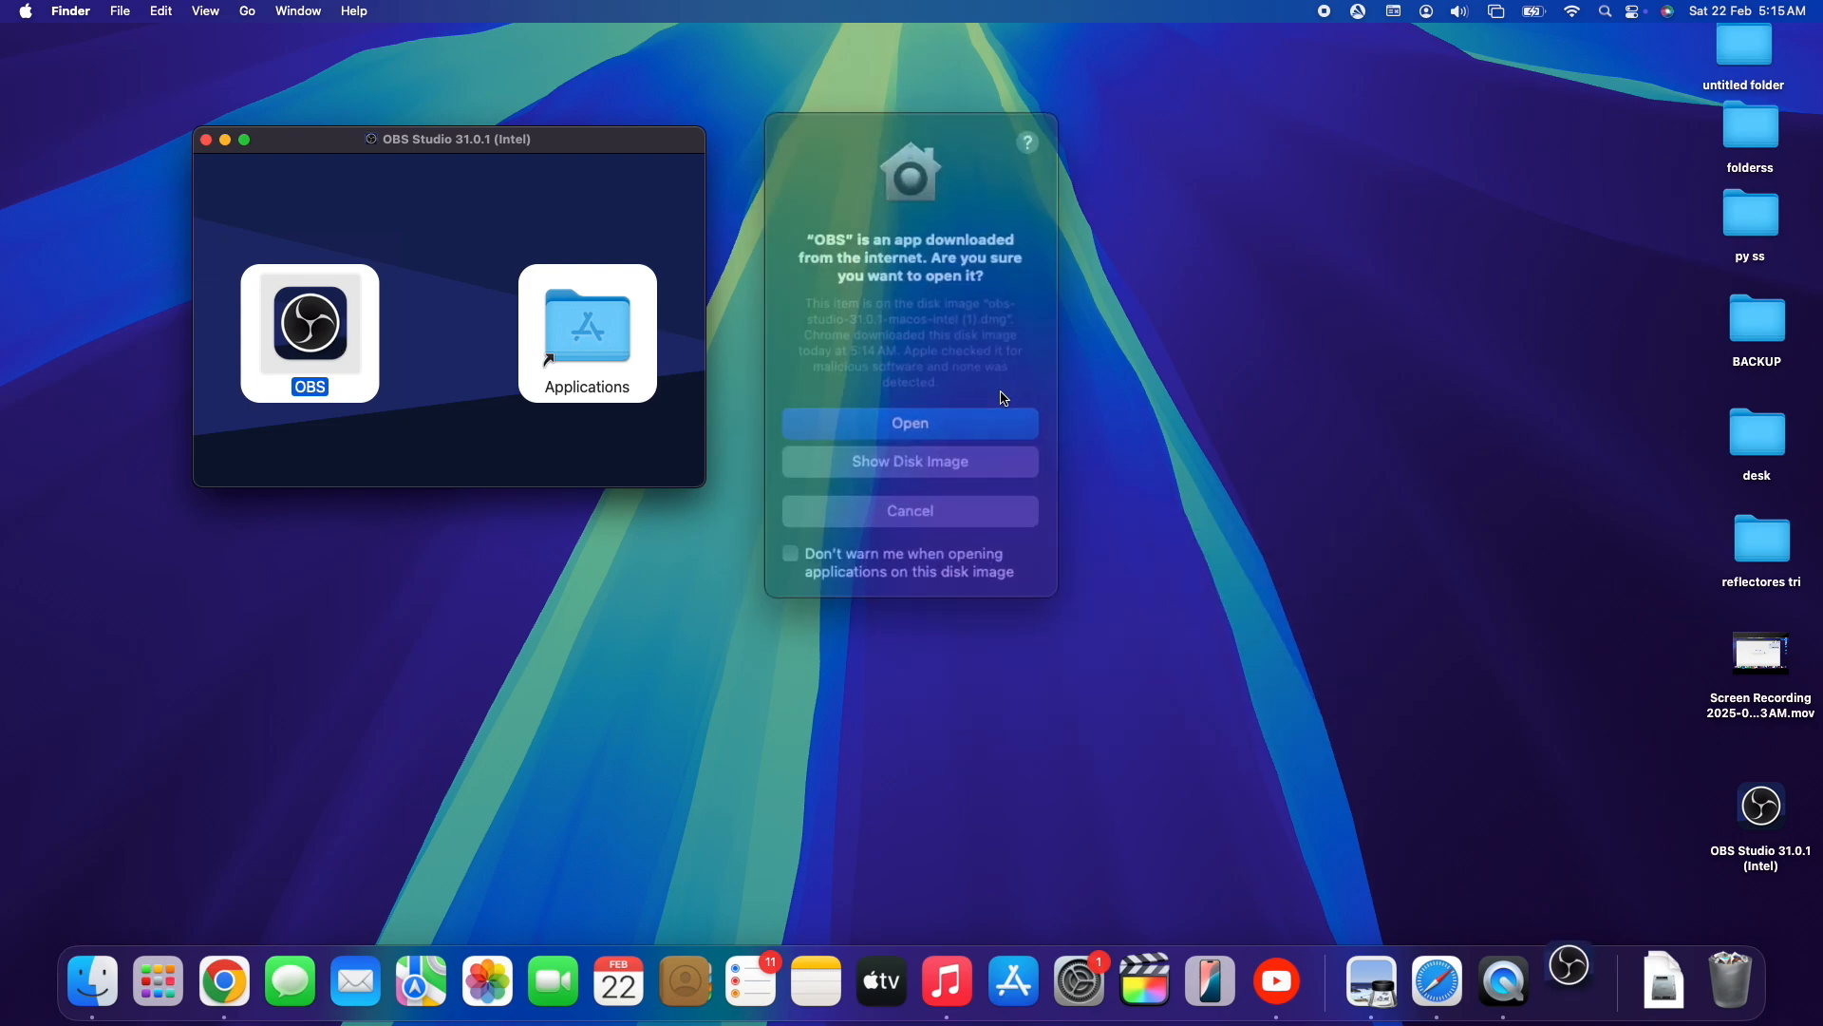
pyautogui.click(914, 414)
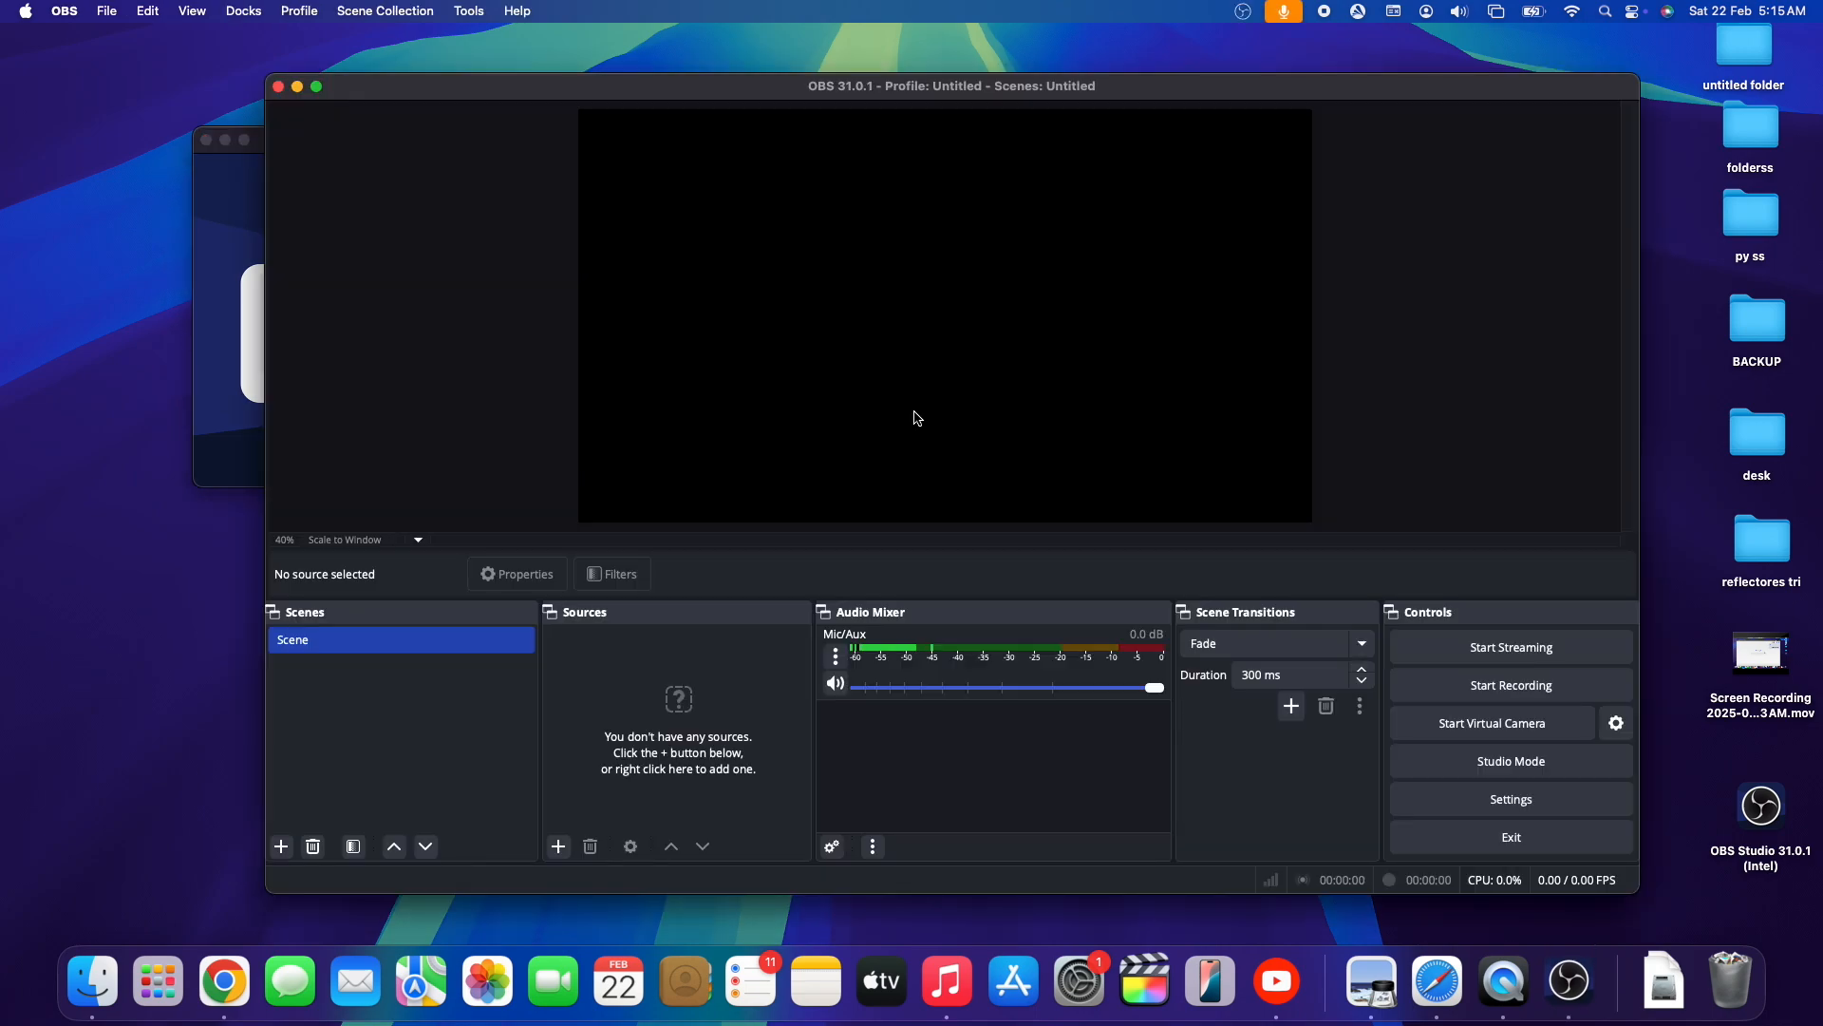
# - Close the OBS disk image window and move the OBS main window clear of the desktop files
pyautogui.moveTo(509, 96); pyautogui.dragTo(640, 110)
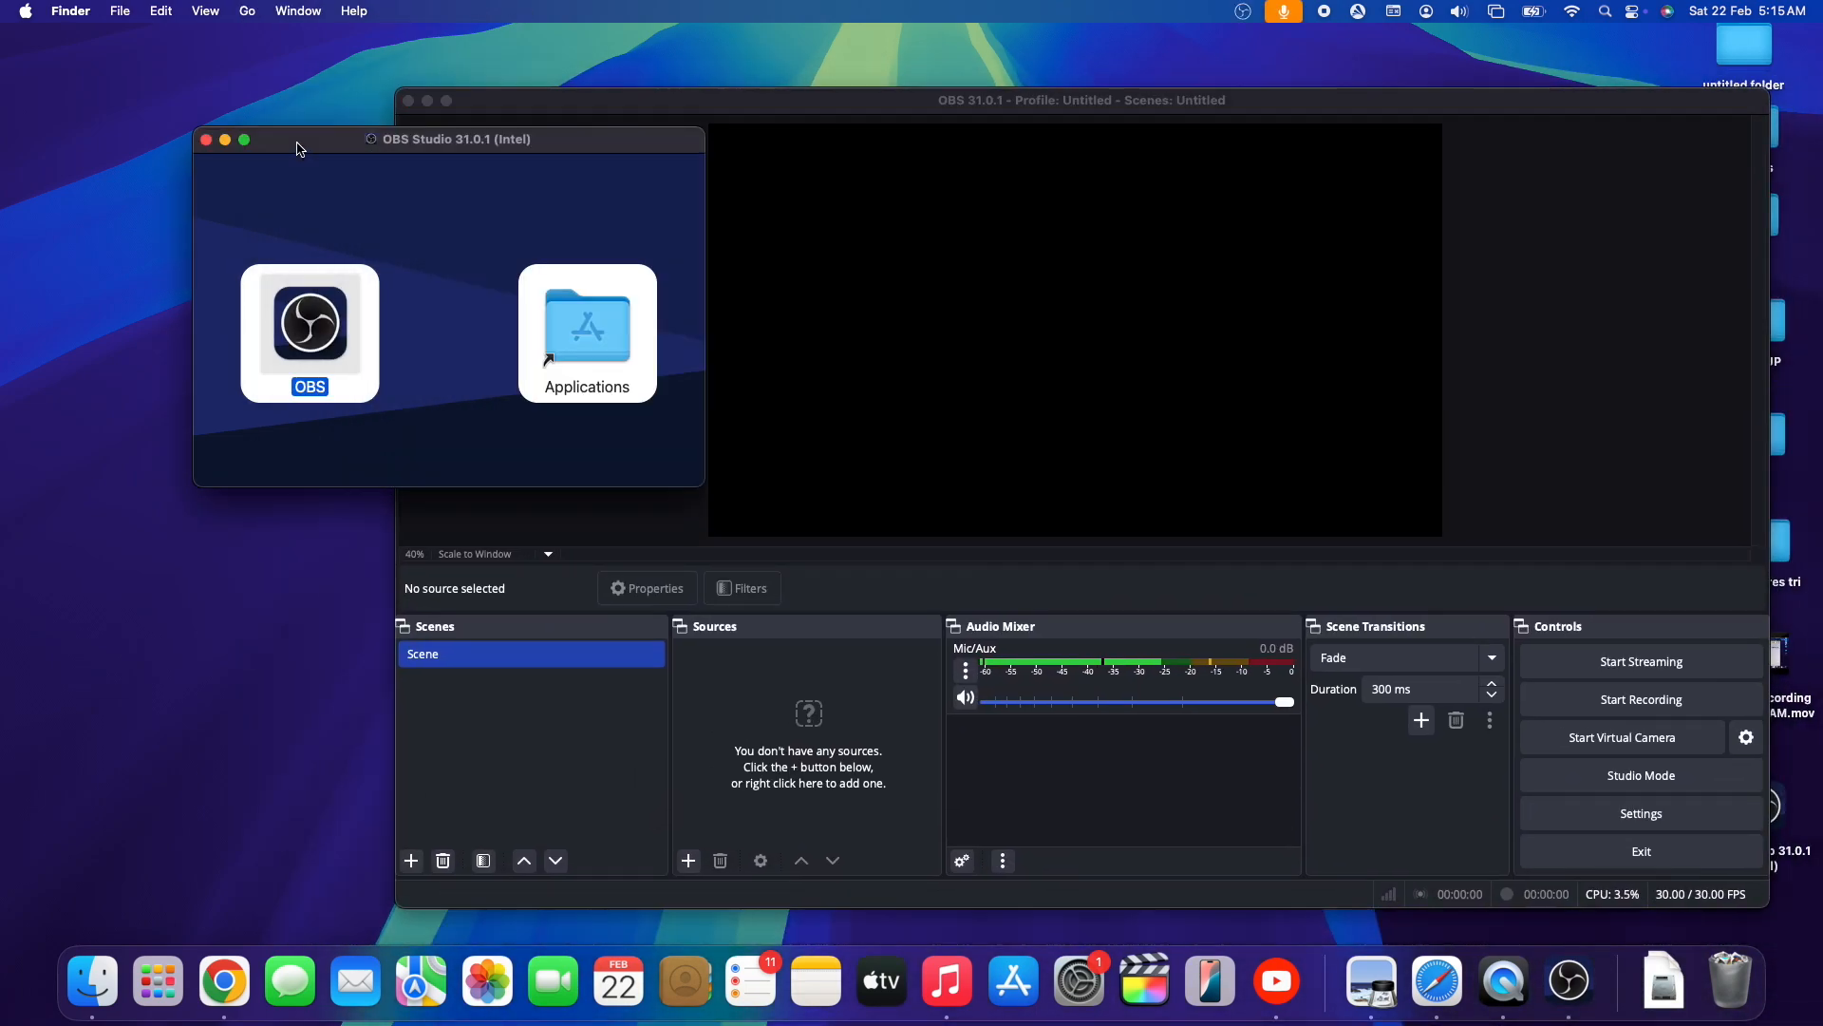
pyautogui.click(302, 144)
pyautogui.click(205, 139)
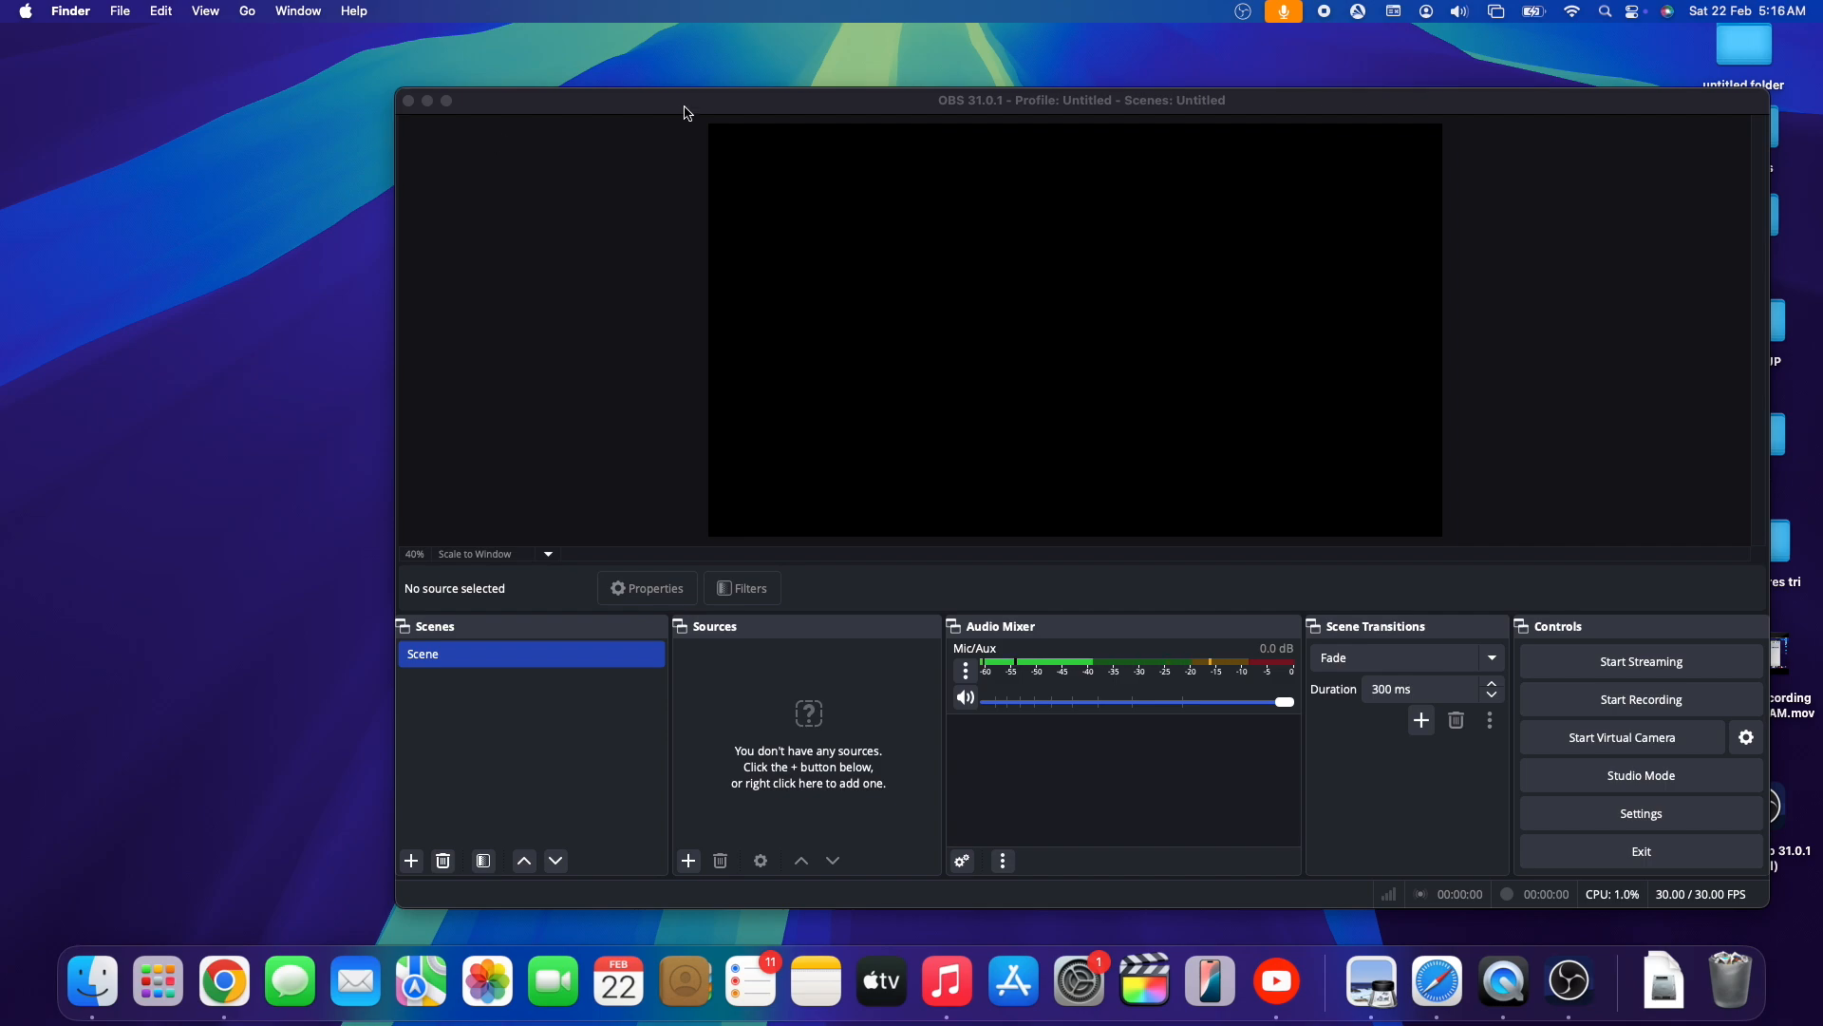
pyautogui.moveTo(692, 112); pyautogui.dragTo(522, 96)
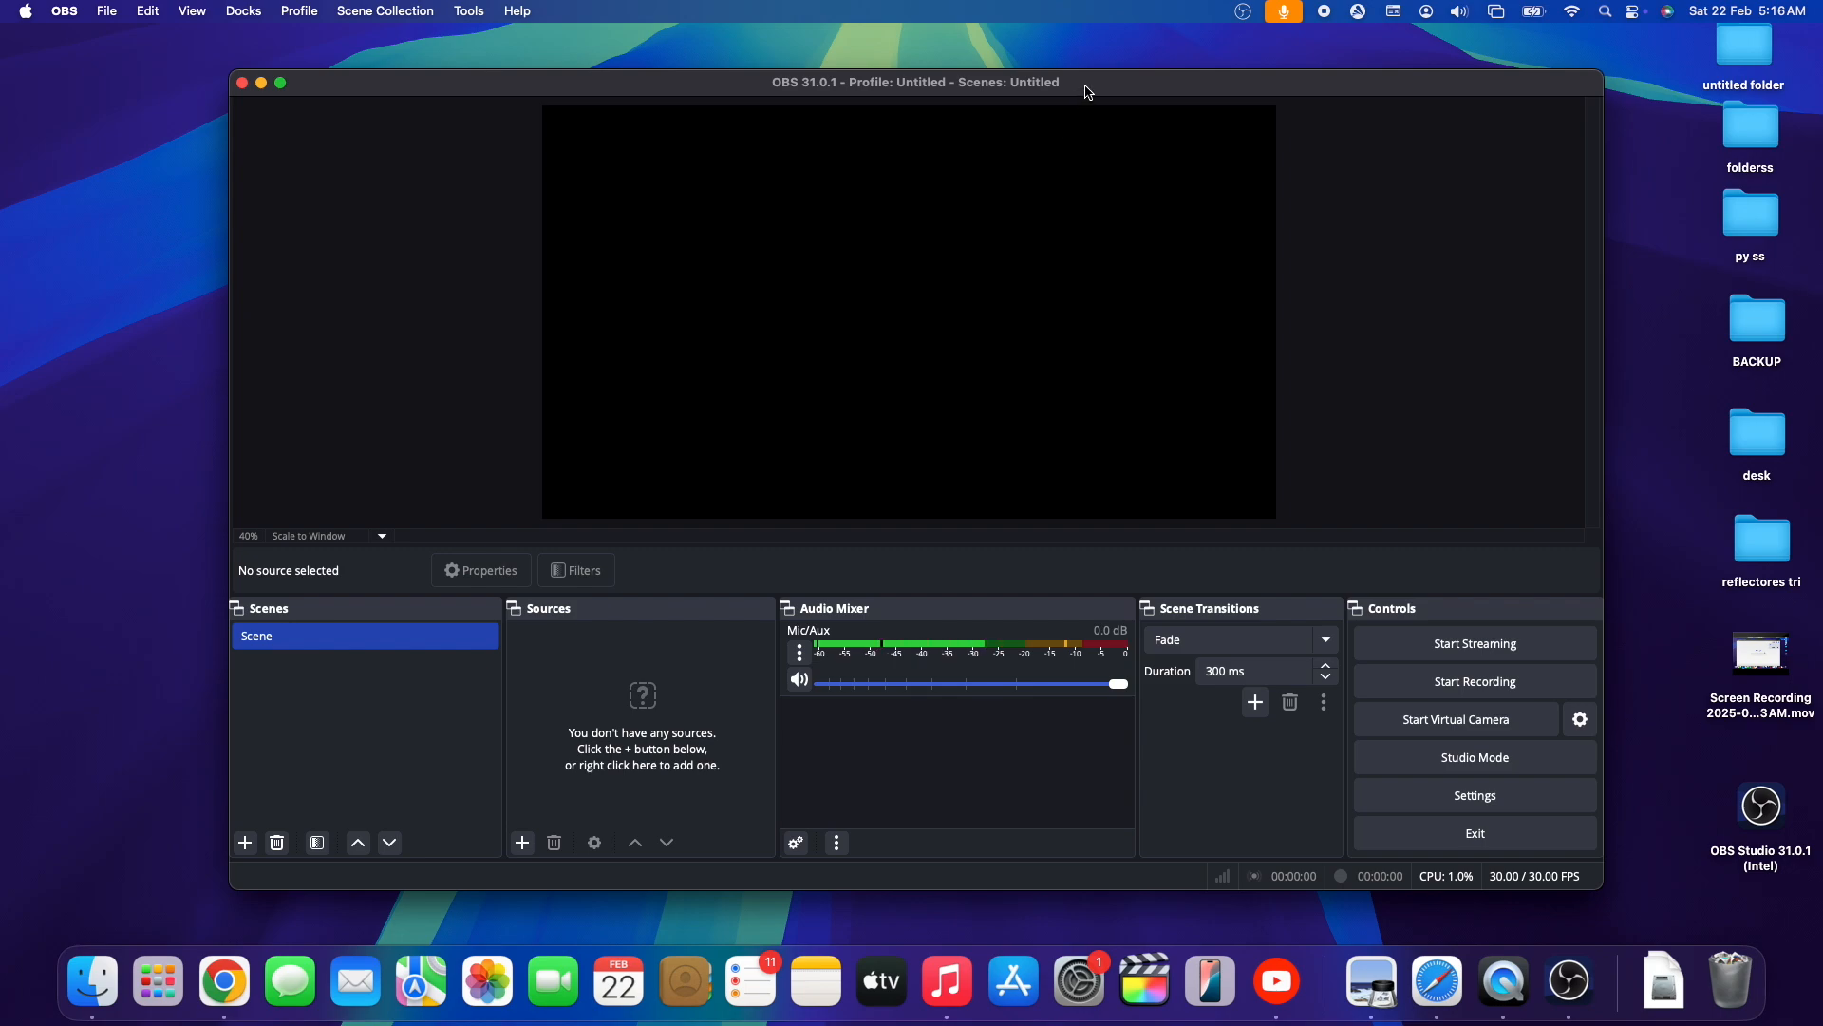
pyautogui.moveTo(1088, 92); pyautogui.dragTo(1111, 72)
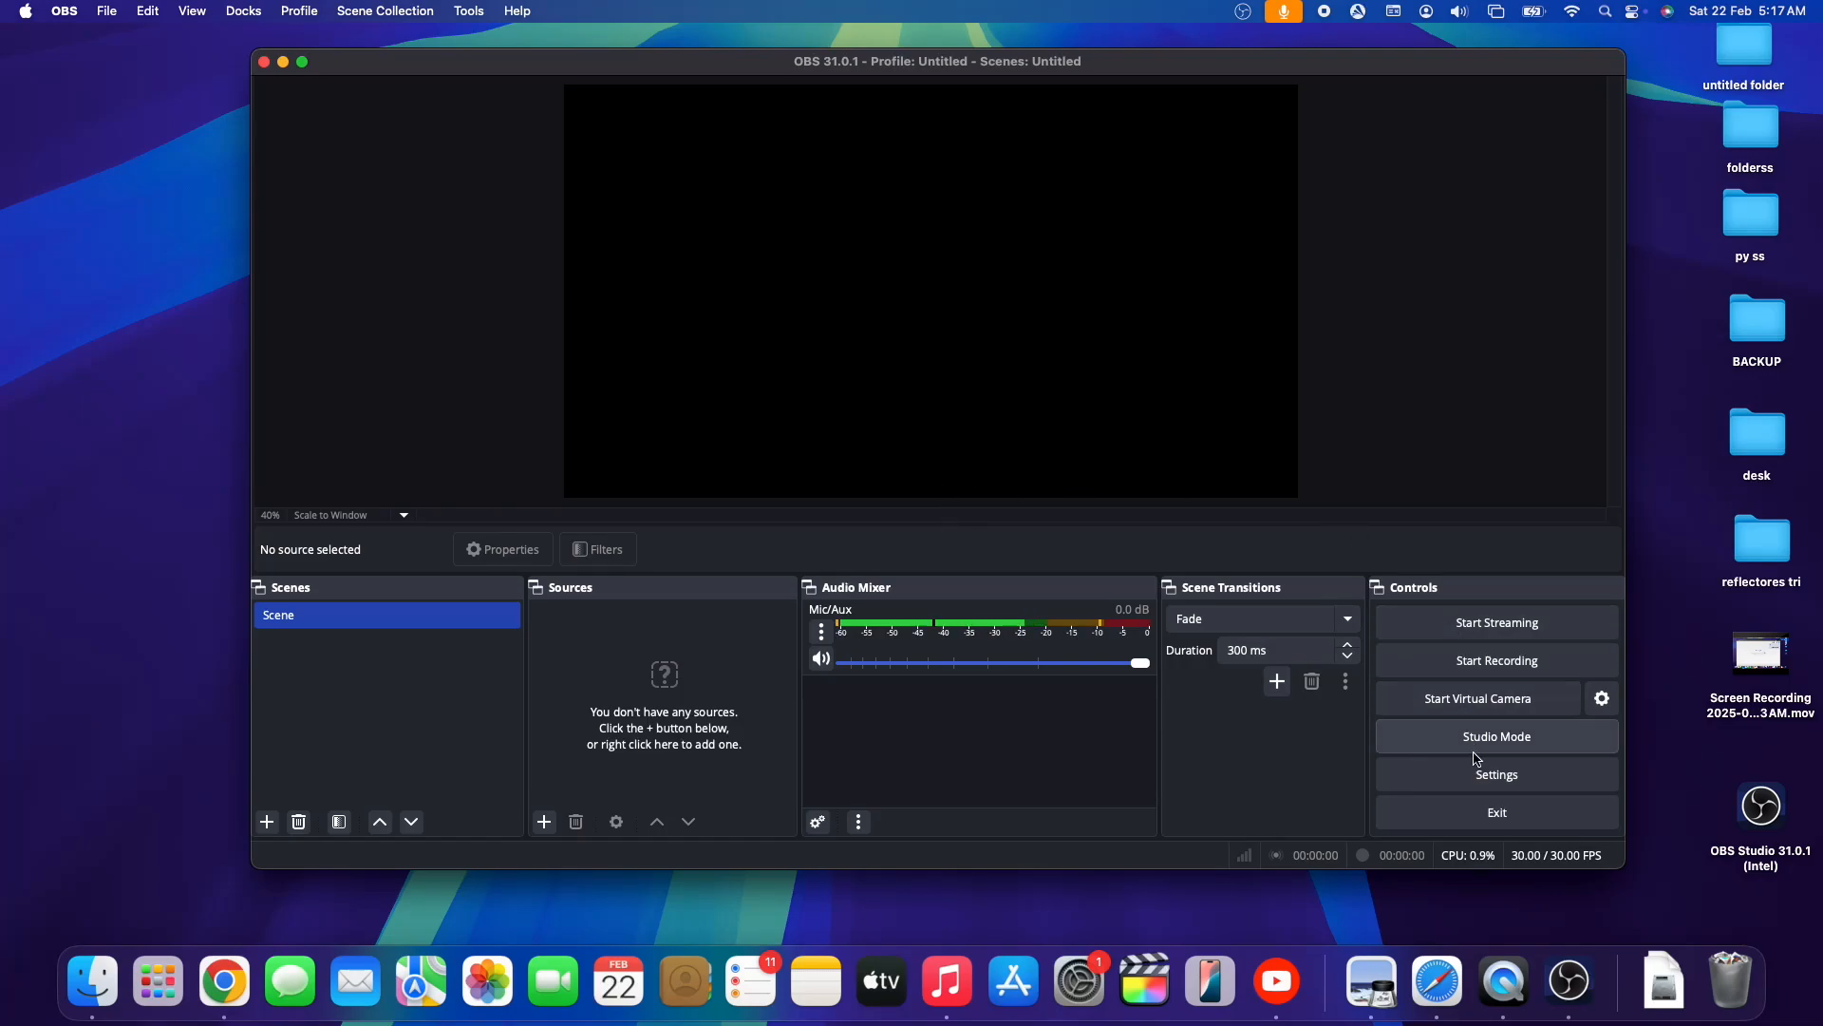
# - Open the OBS output settings and review the recording folder choices and the available recording formats without changing them
pyautogui.click(1492, 776)
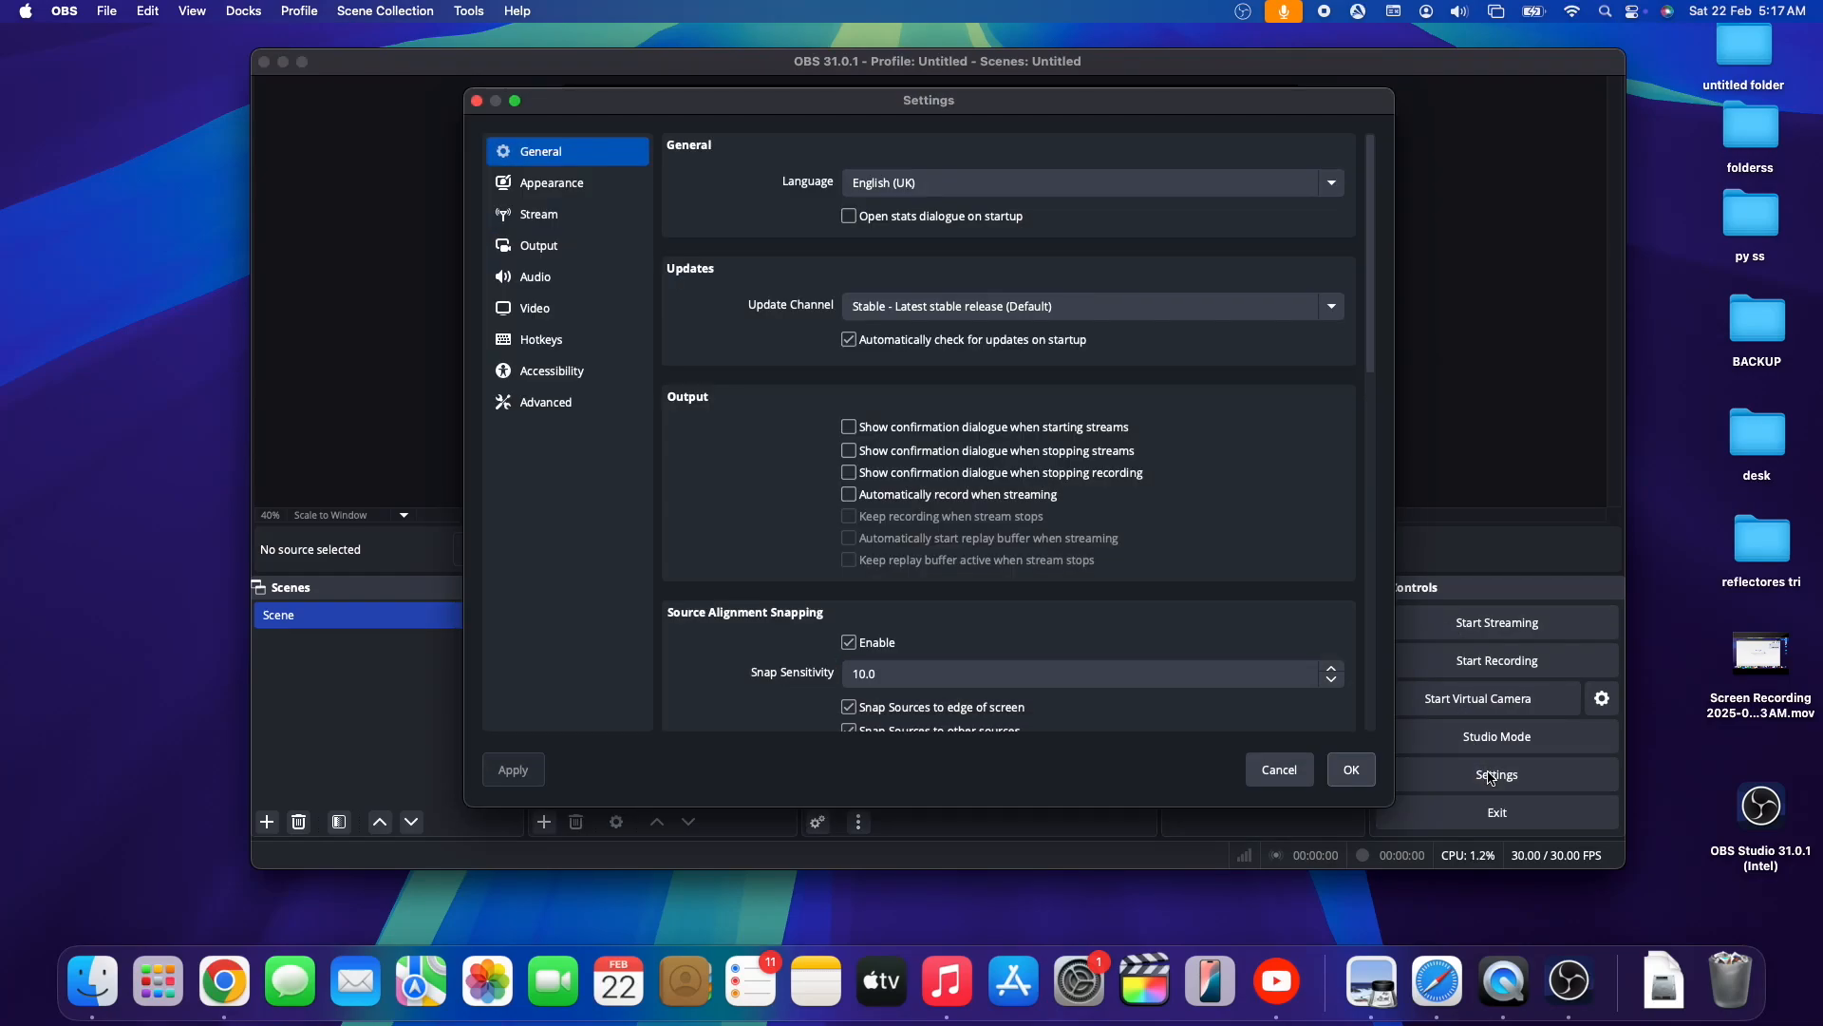
pyautogui.click(554, 248)
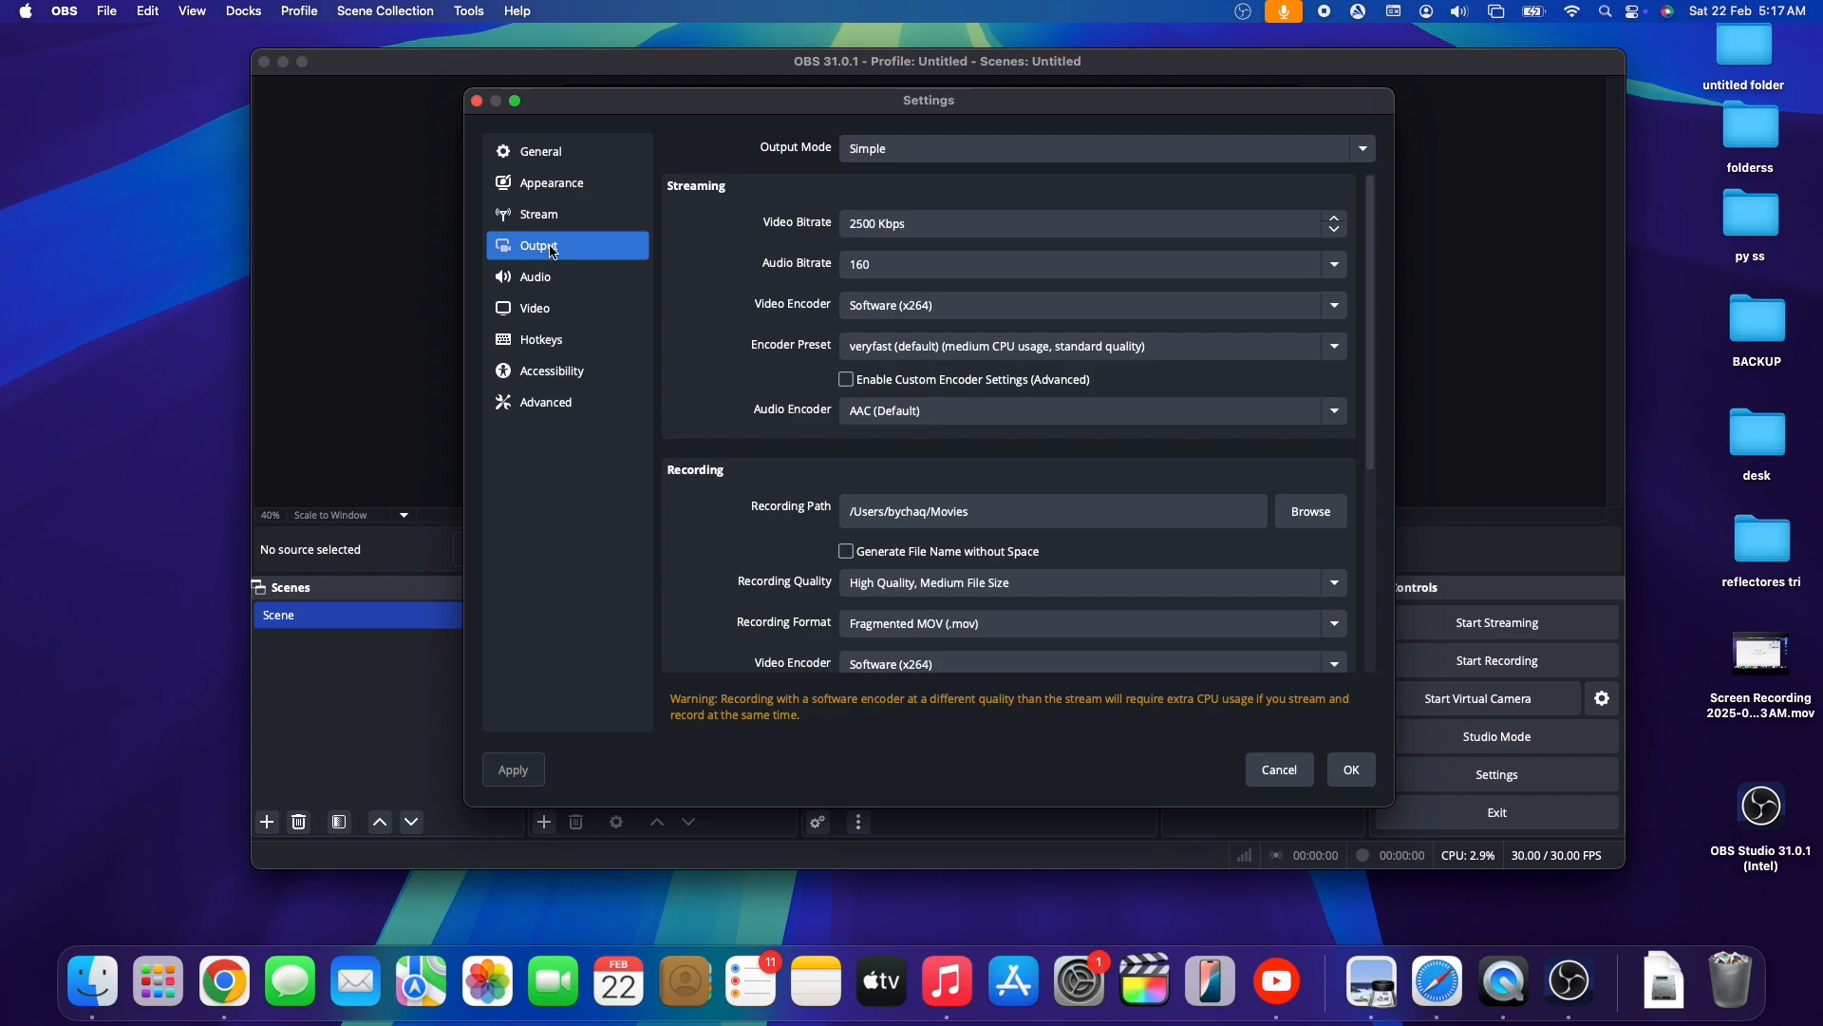
pyautogui.scroll(-5, 745, 450)
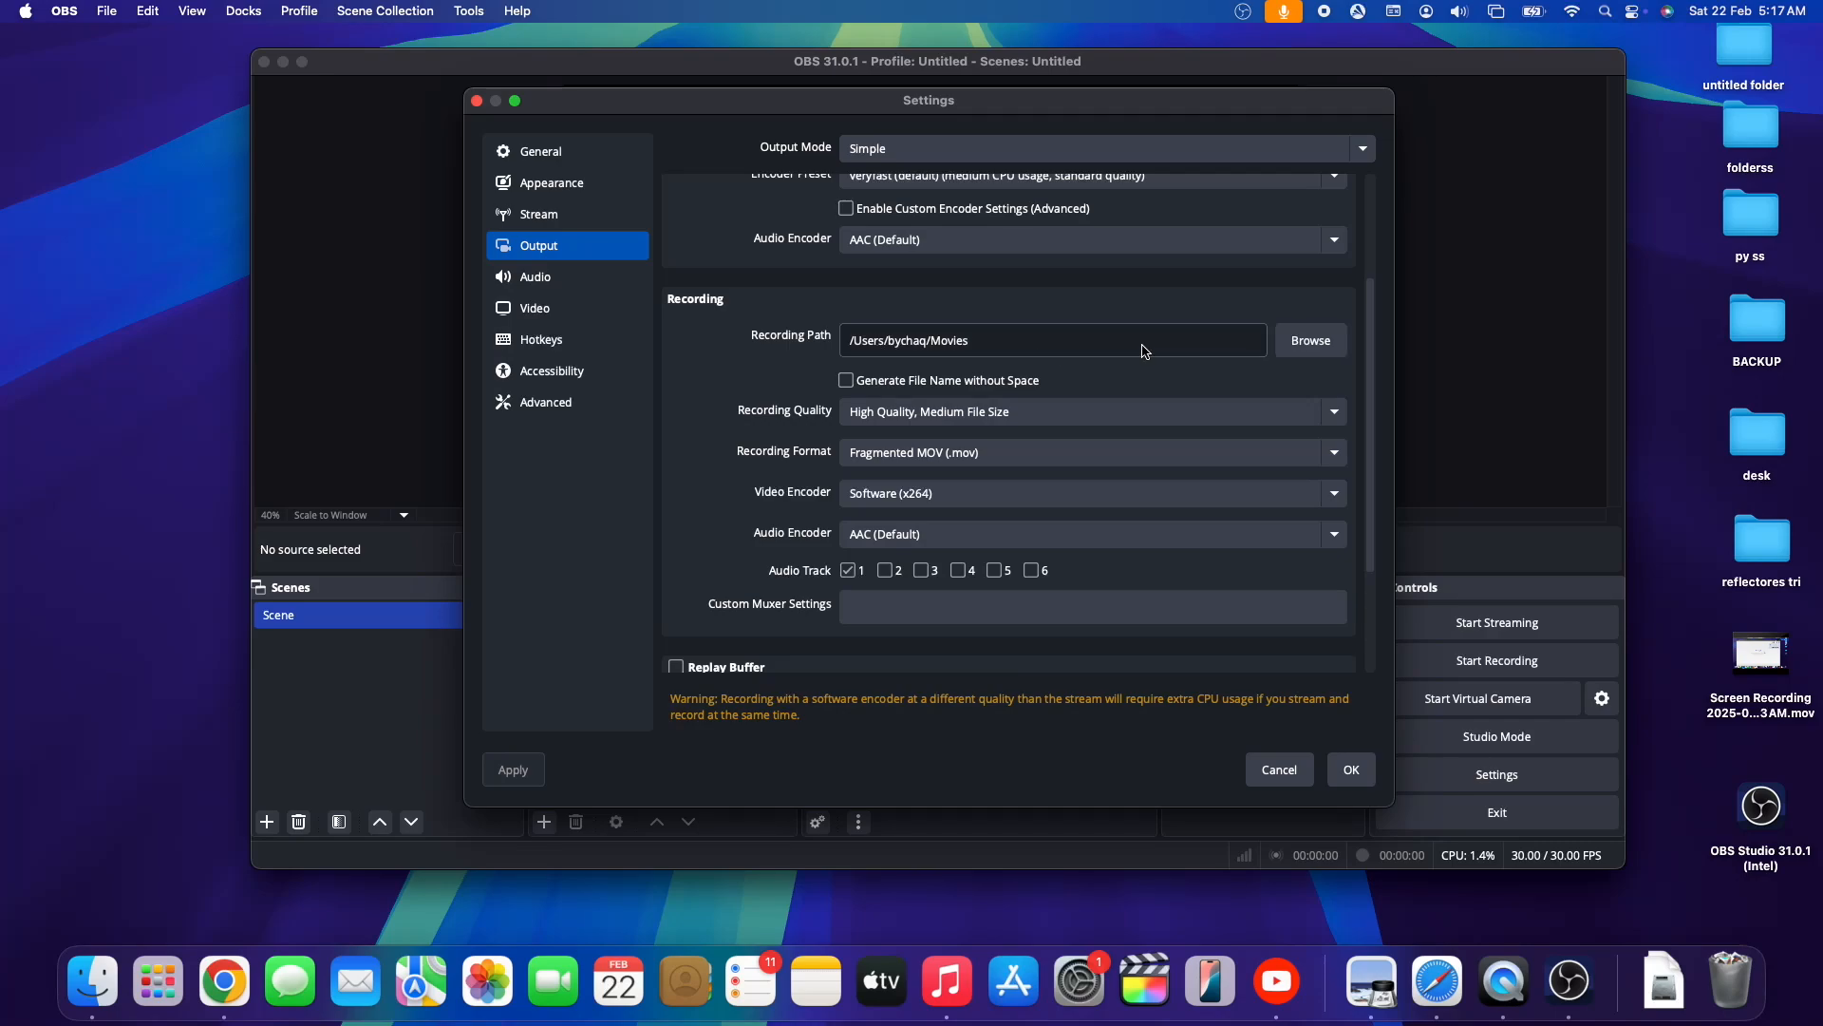
pyautogui.click(1315, 349)
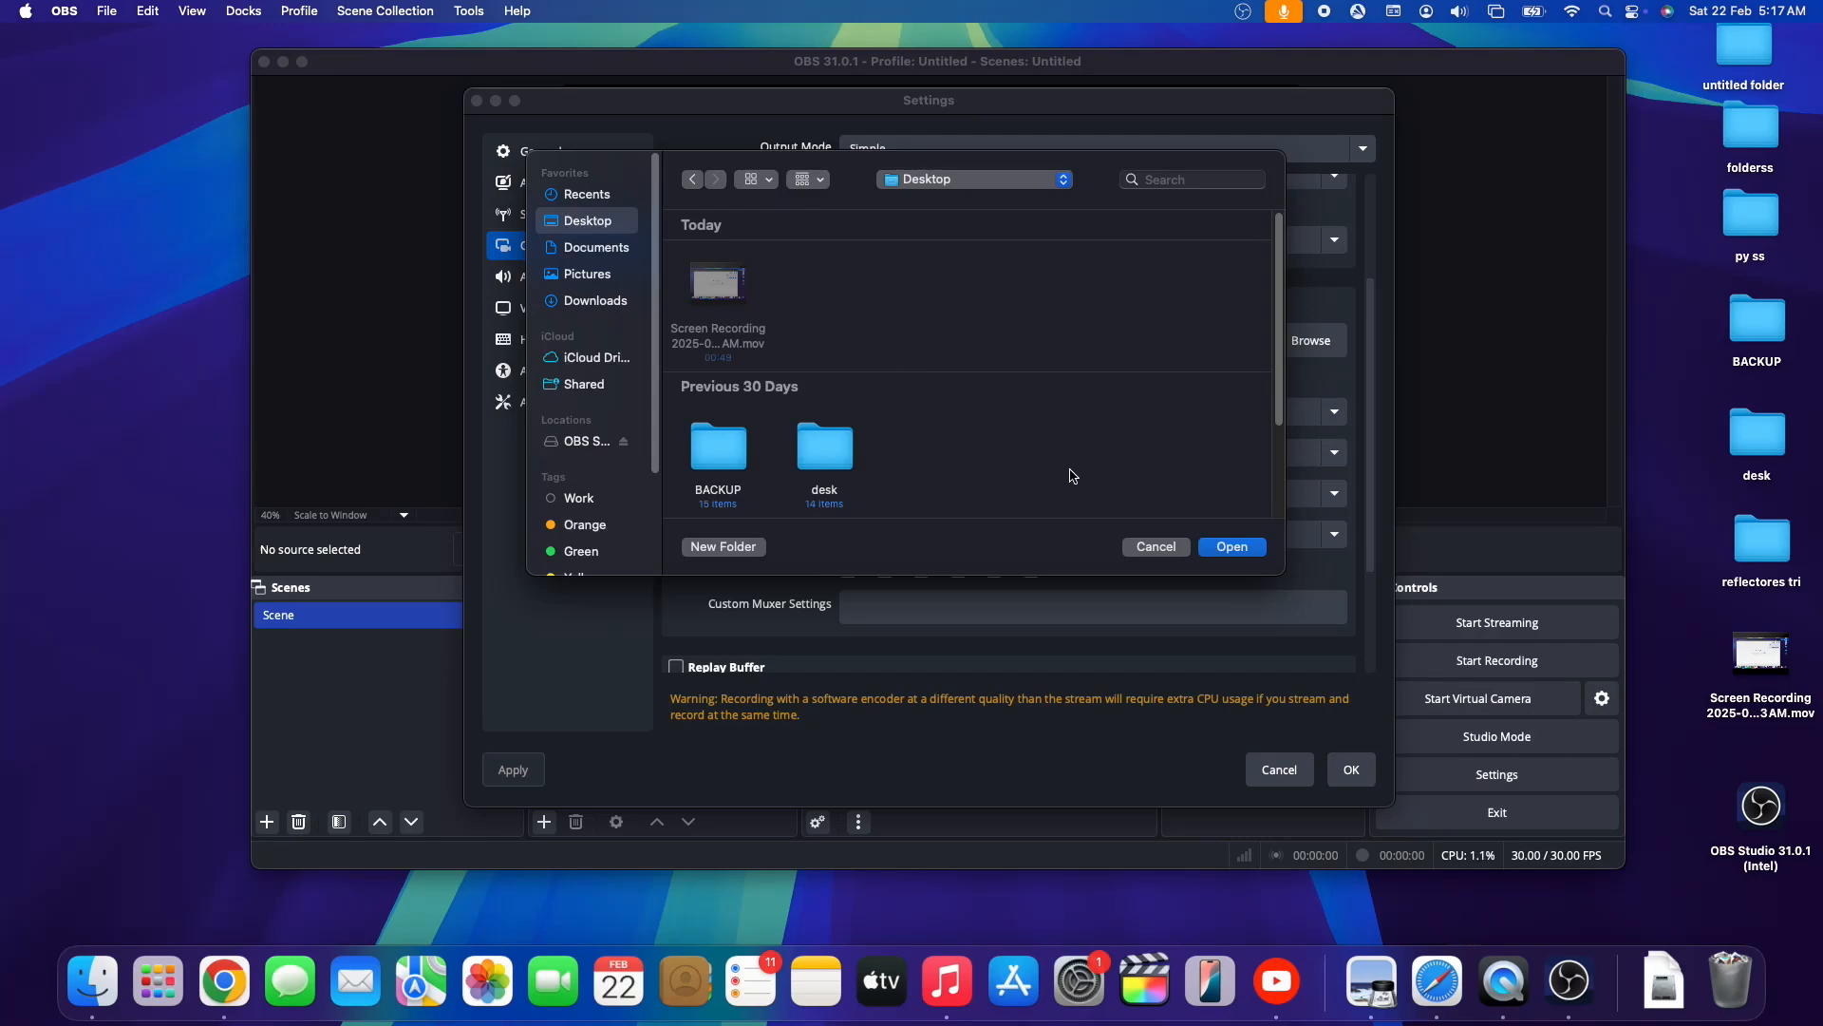
pyautogui.click(1174, 548)
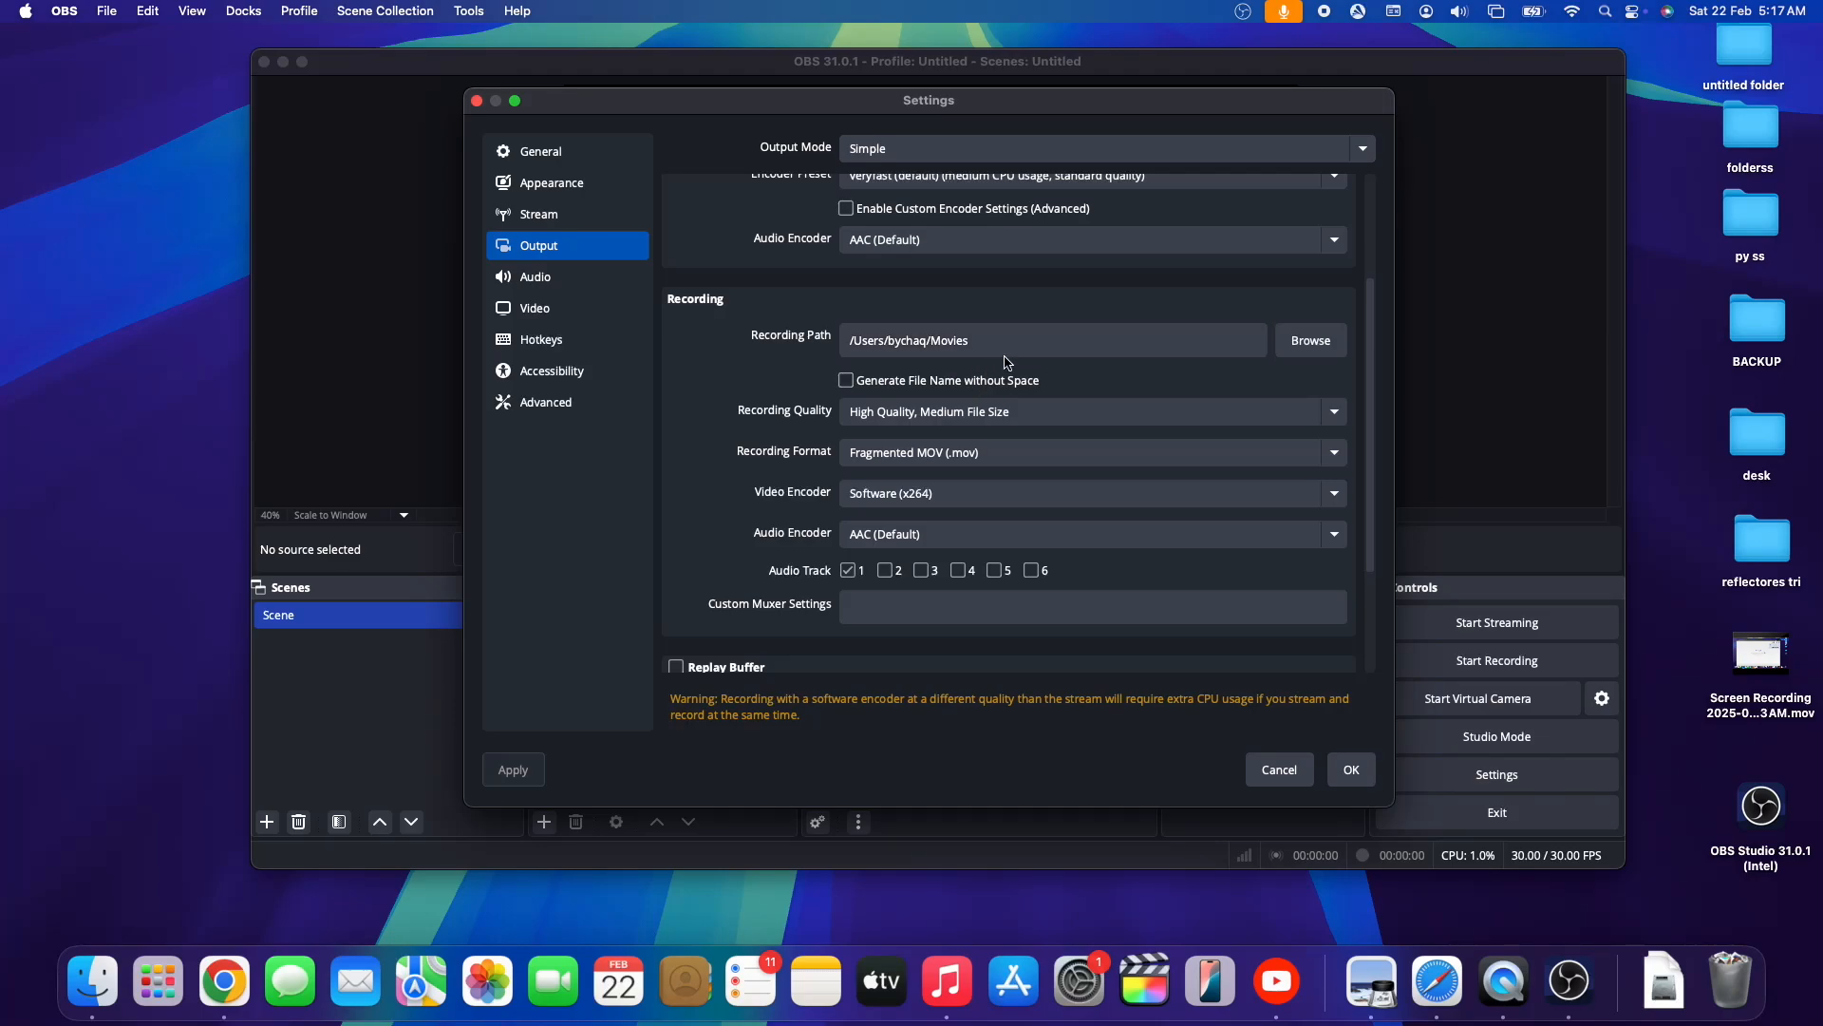
pyautogui.click(1126, 452)
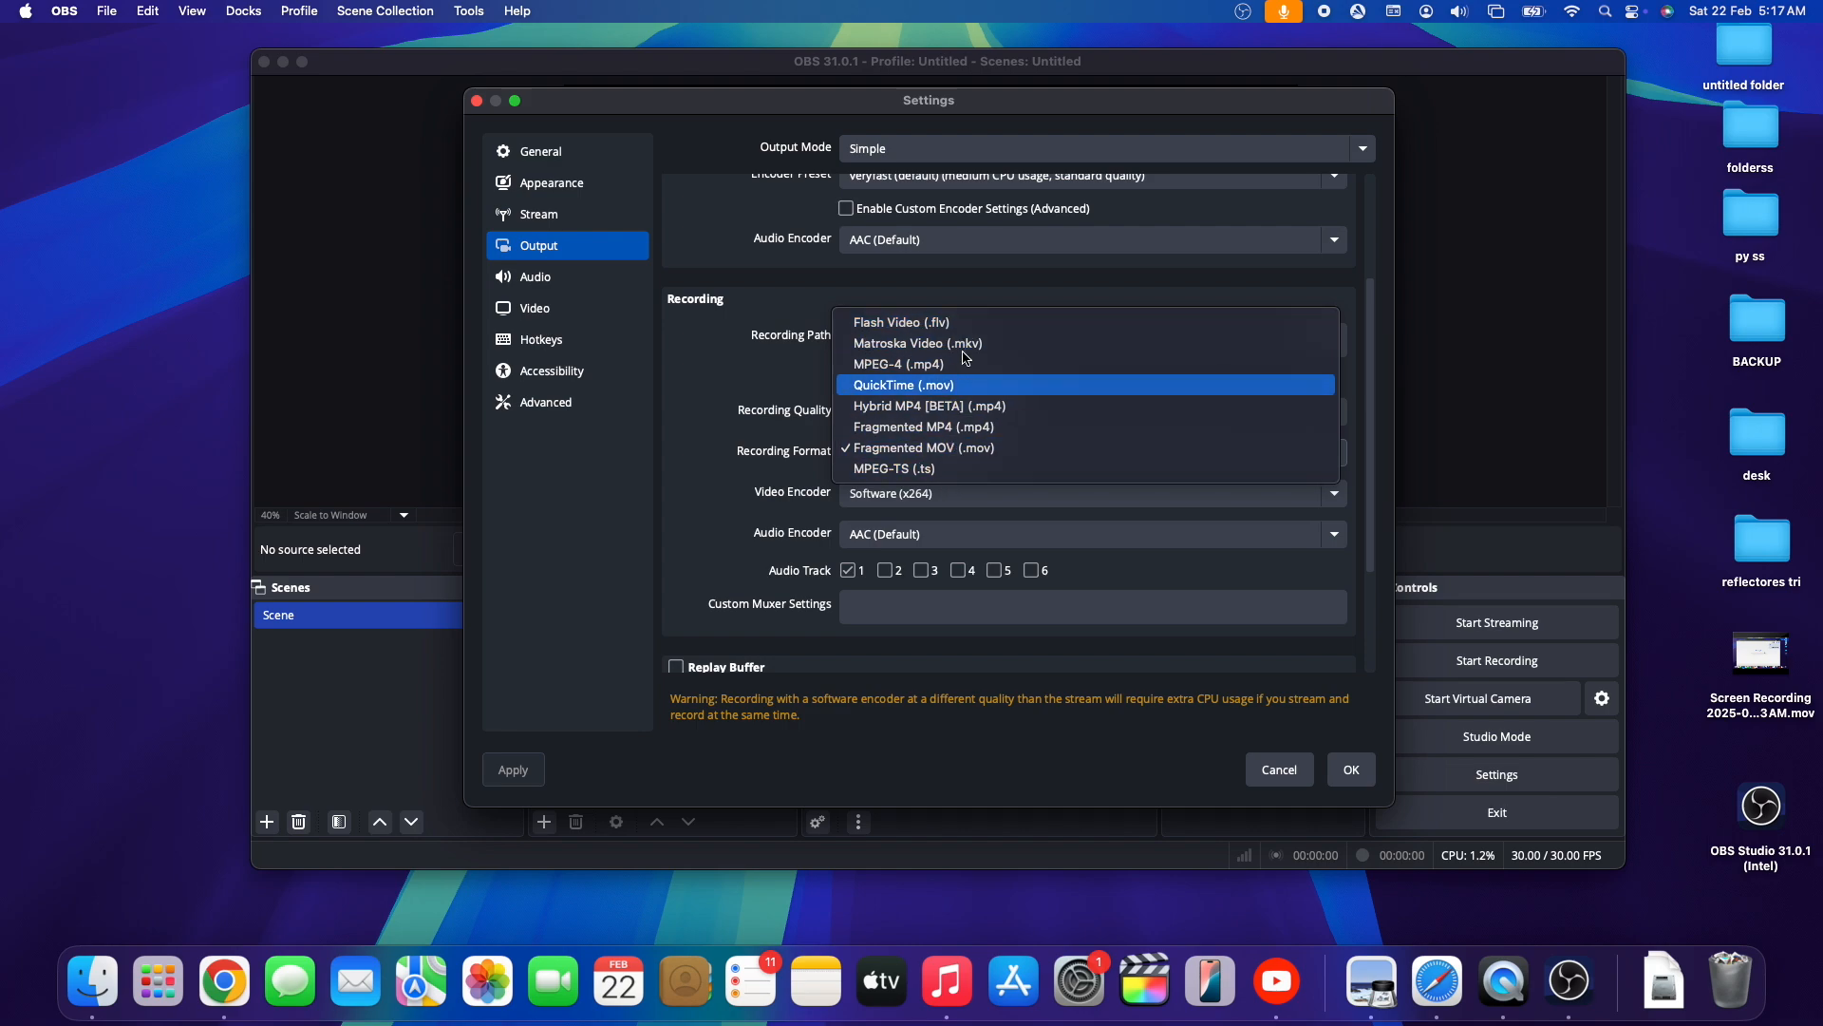
pyautogui.click(719, 477)
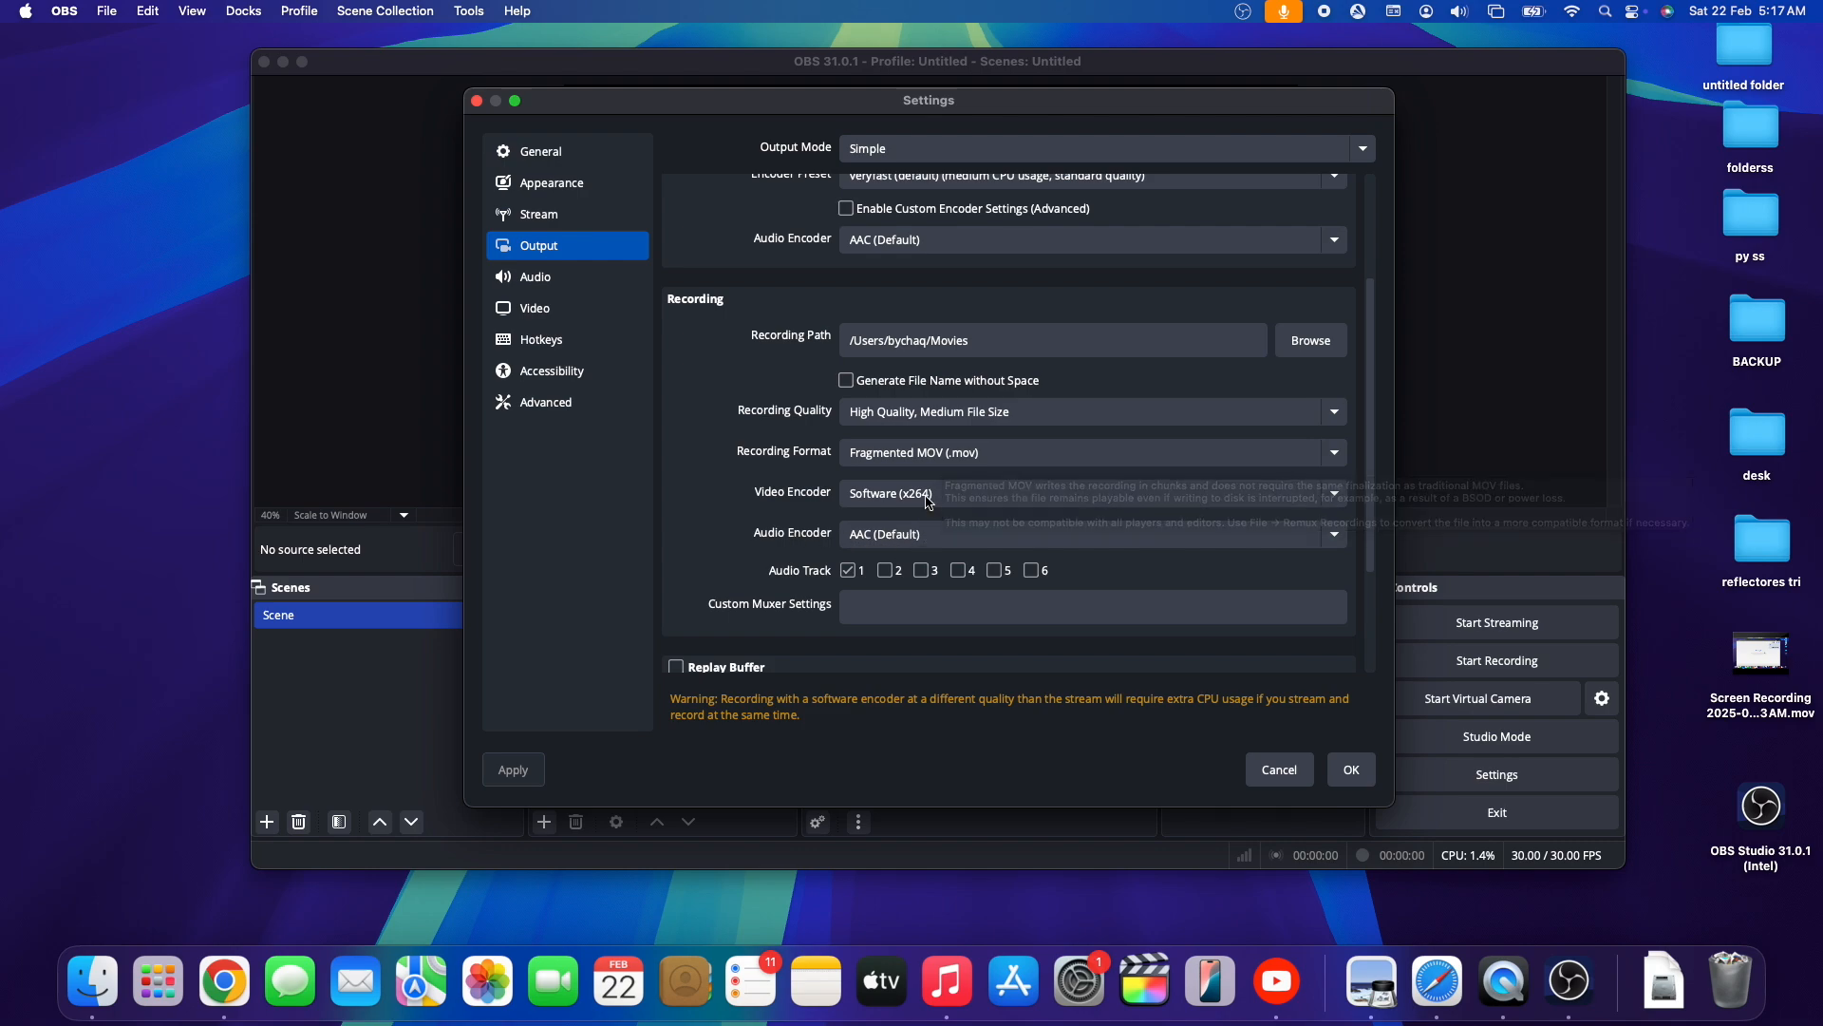
# - Try the Advanced output mode, look over its recording and streaming settings, and return to Simple mode before accepting the settings
pyautogui.scroll(2, 949, 484)
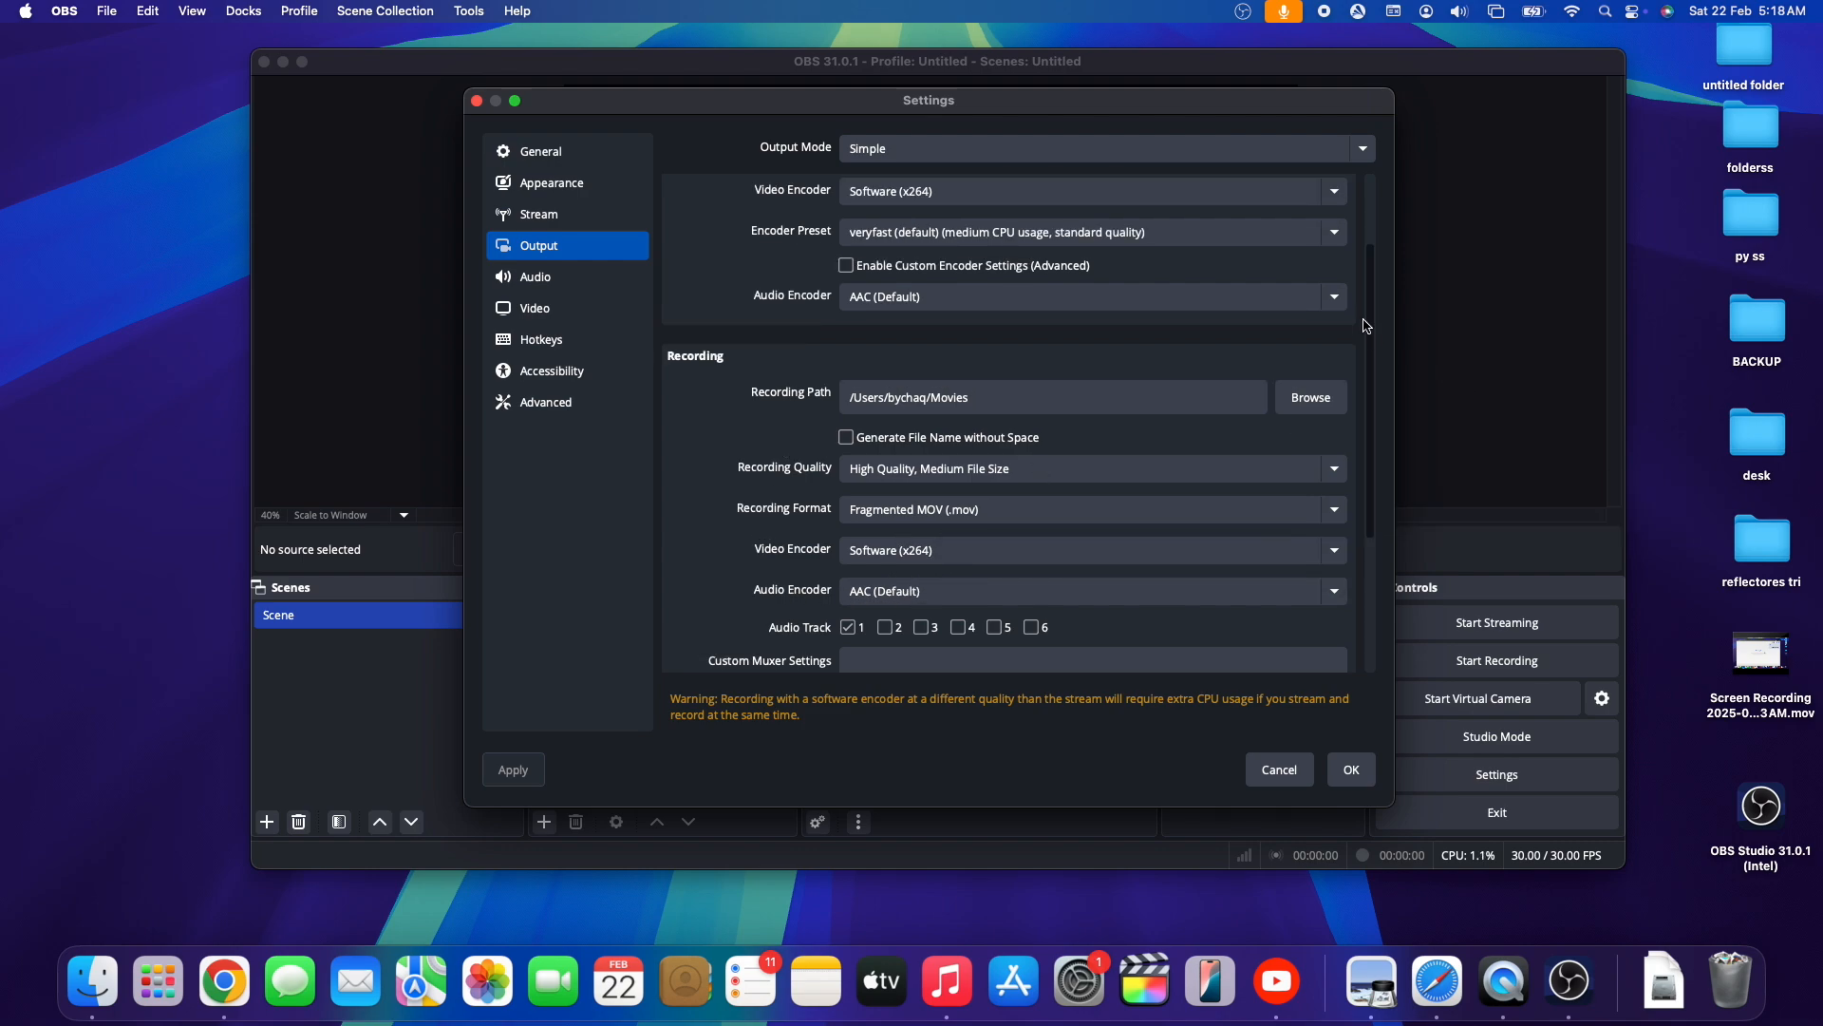
pyautogui.scroll(3, 1140, 313)
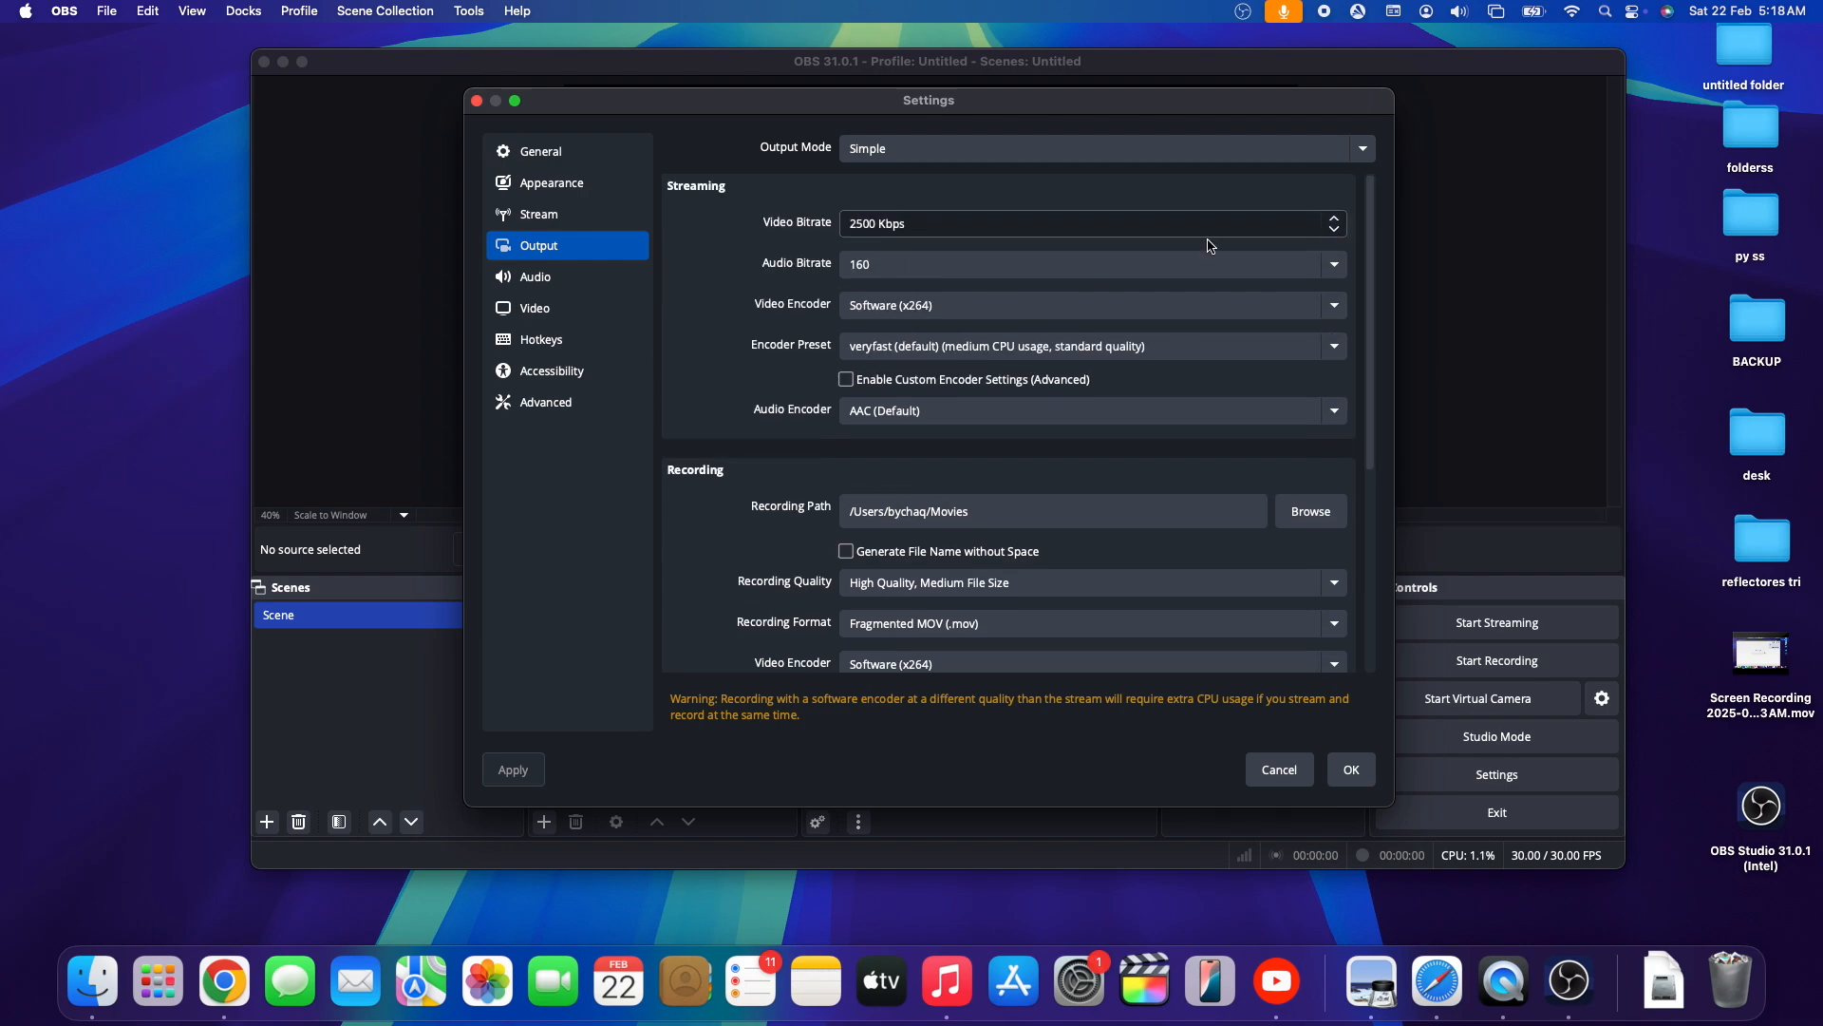
pyautogui.click(843, 152)
pyautogui.click(888, 174)
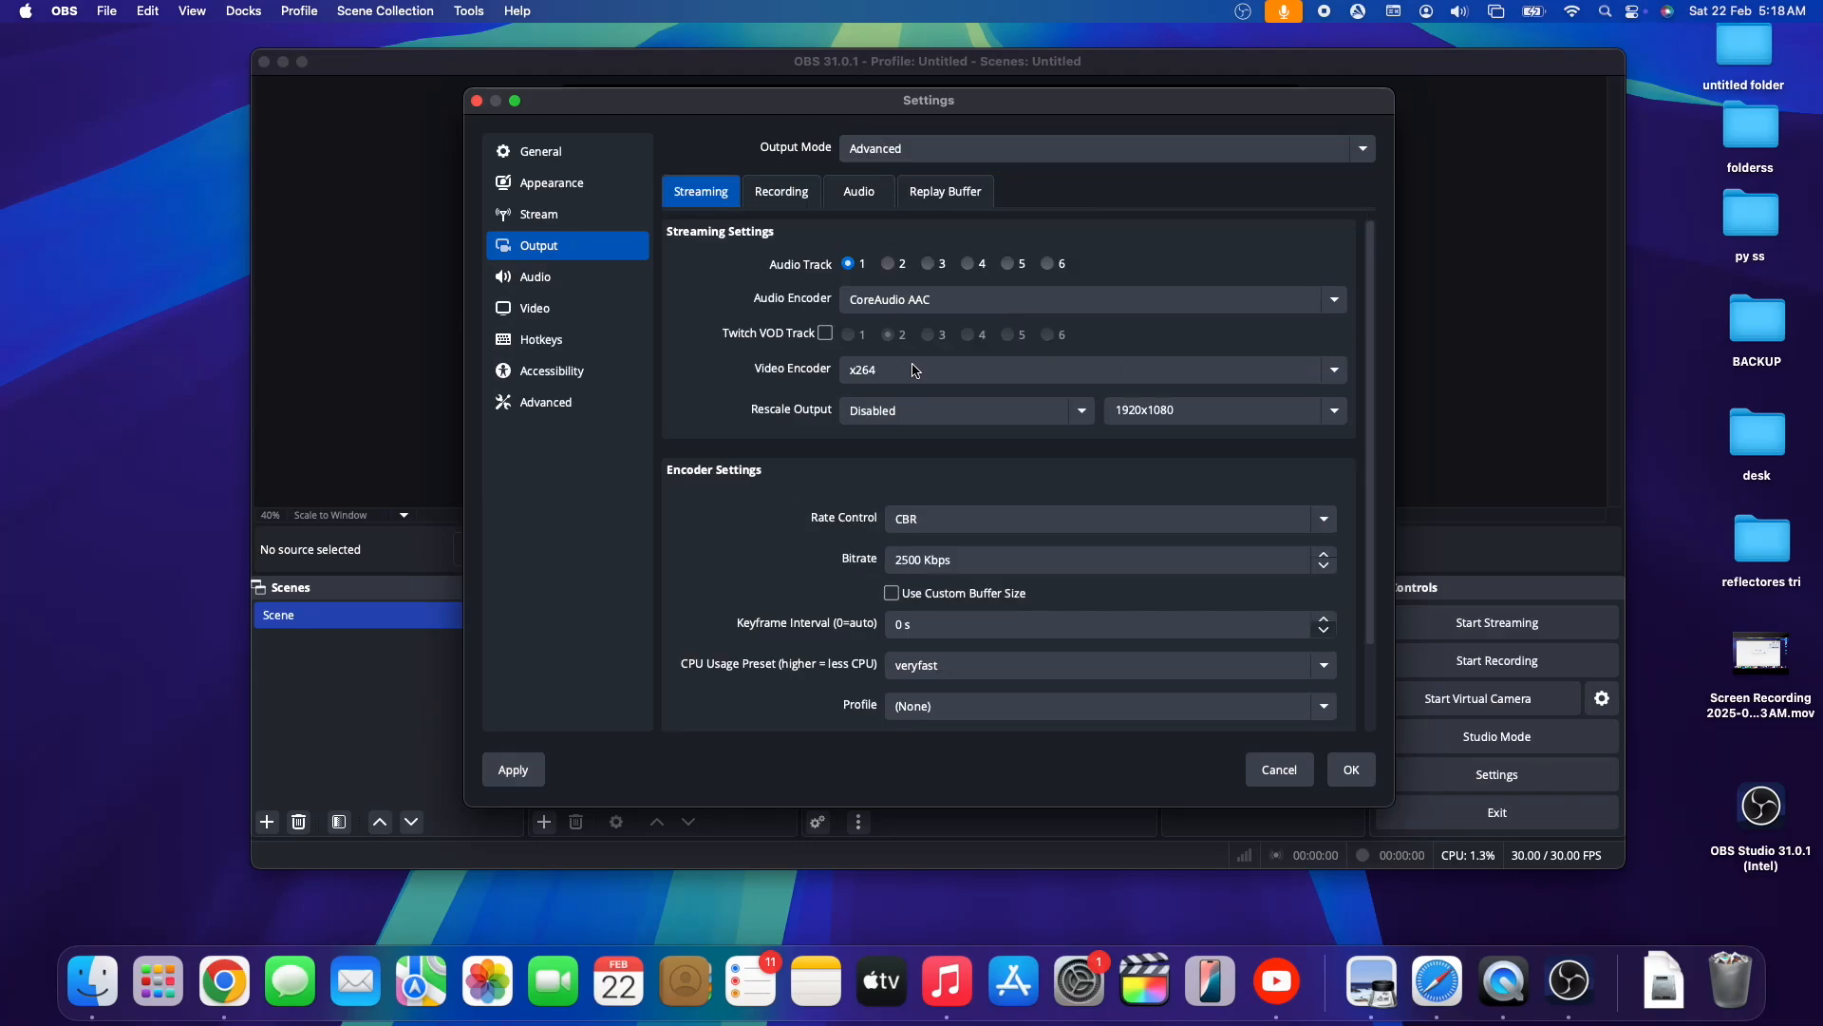
pyautogui.click(798, 197)
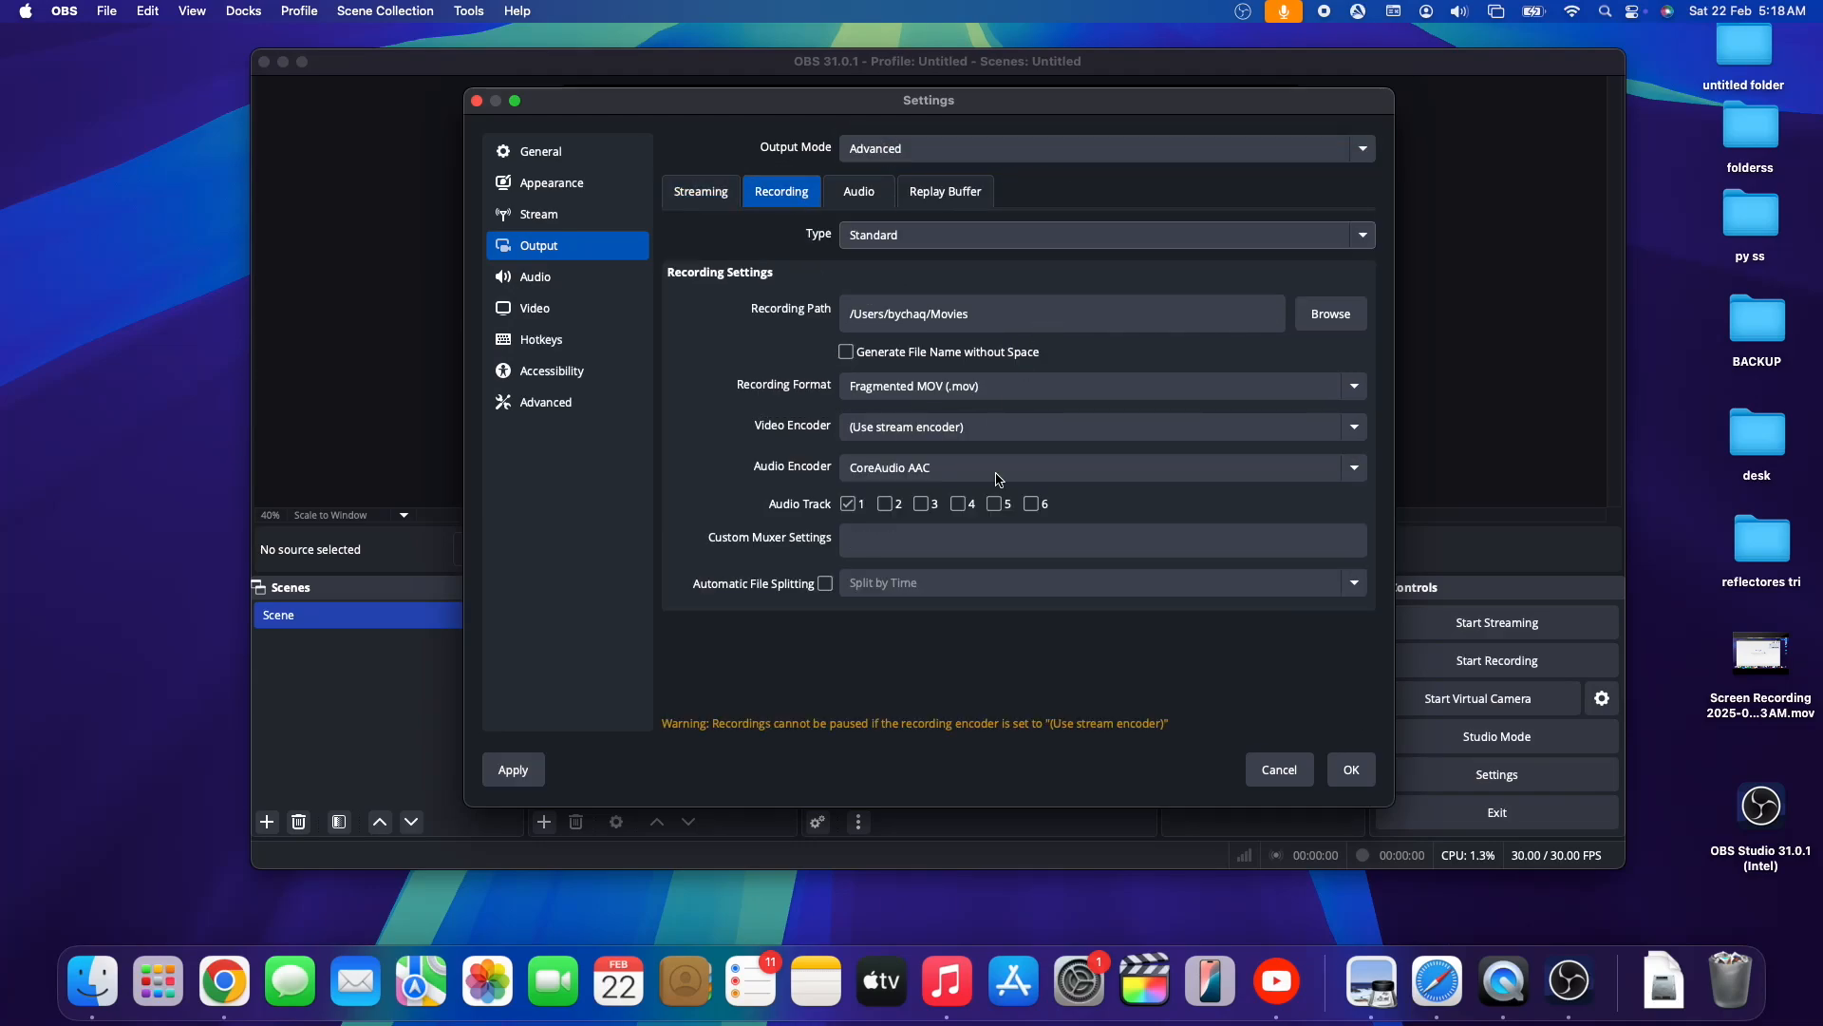
pyautogui.click(701, 191)
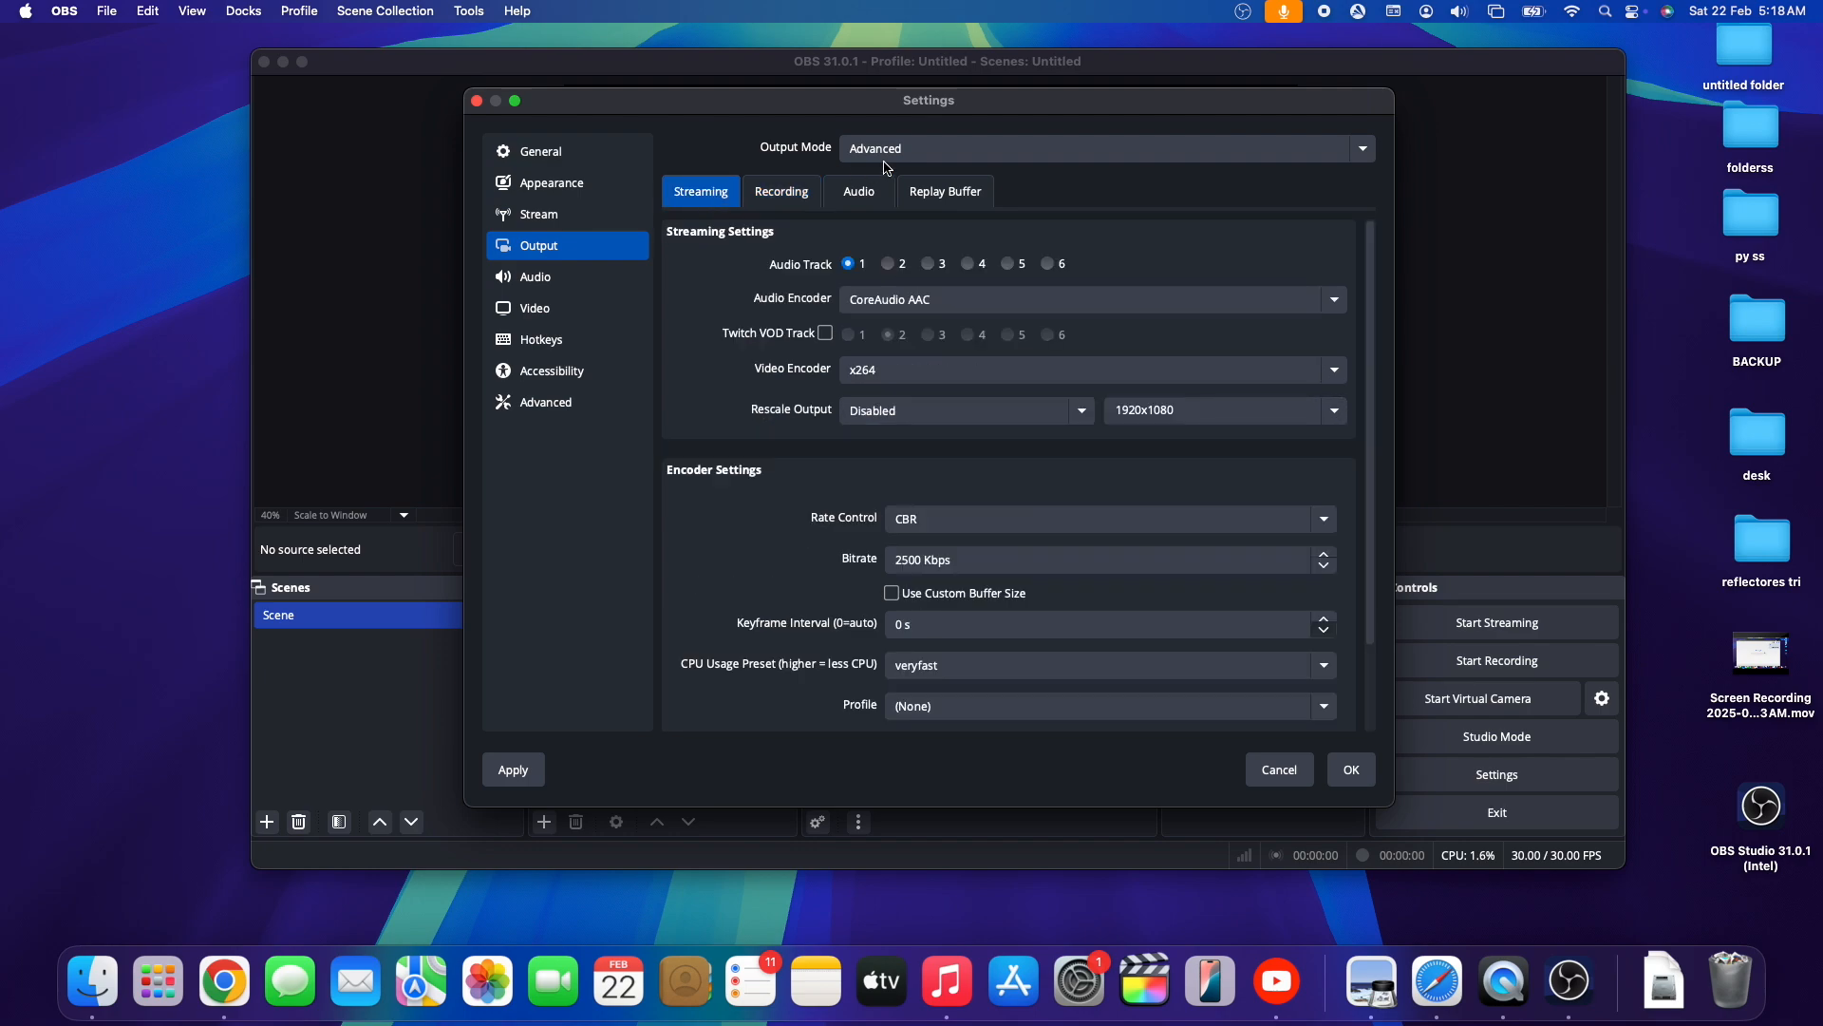
pyautogui.click(897, 148)
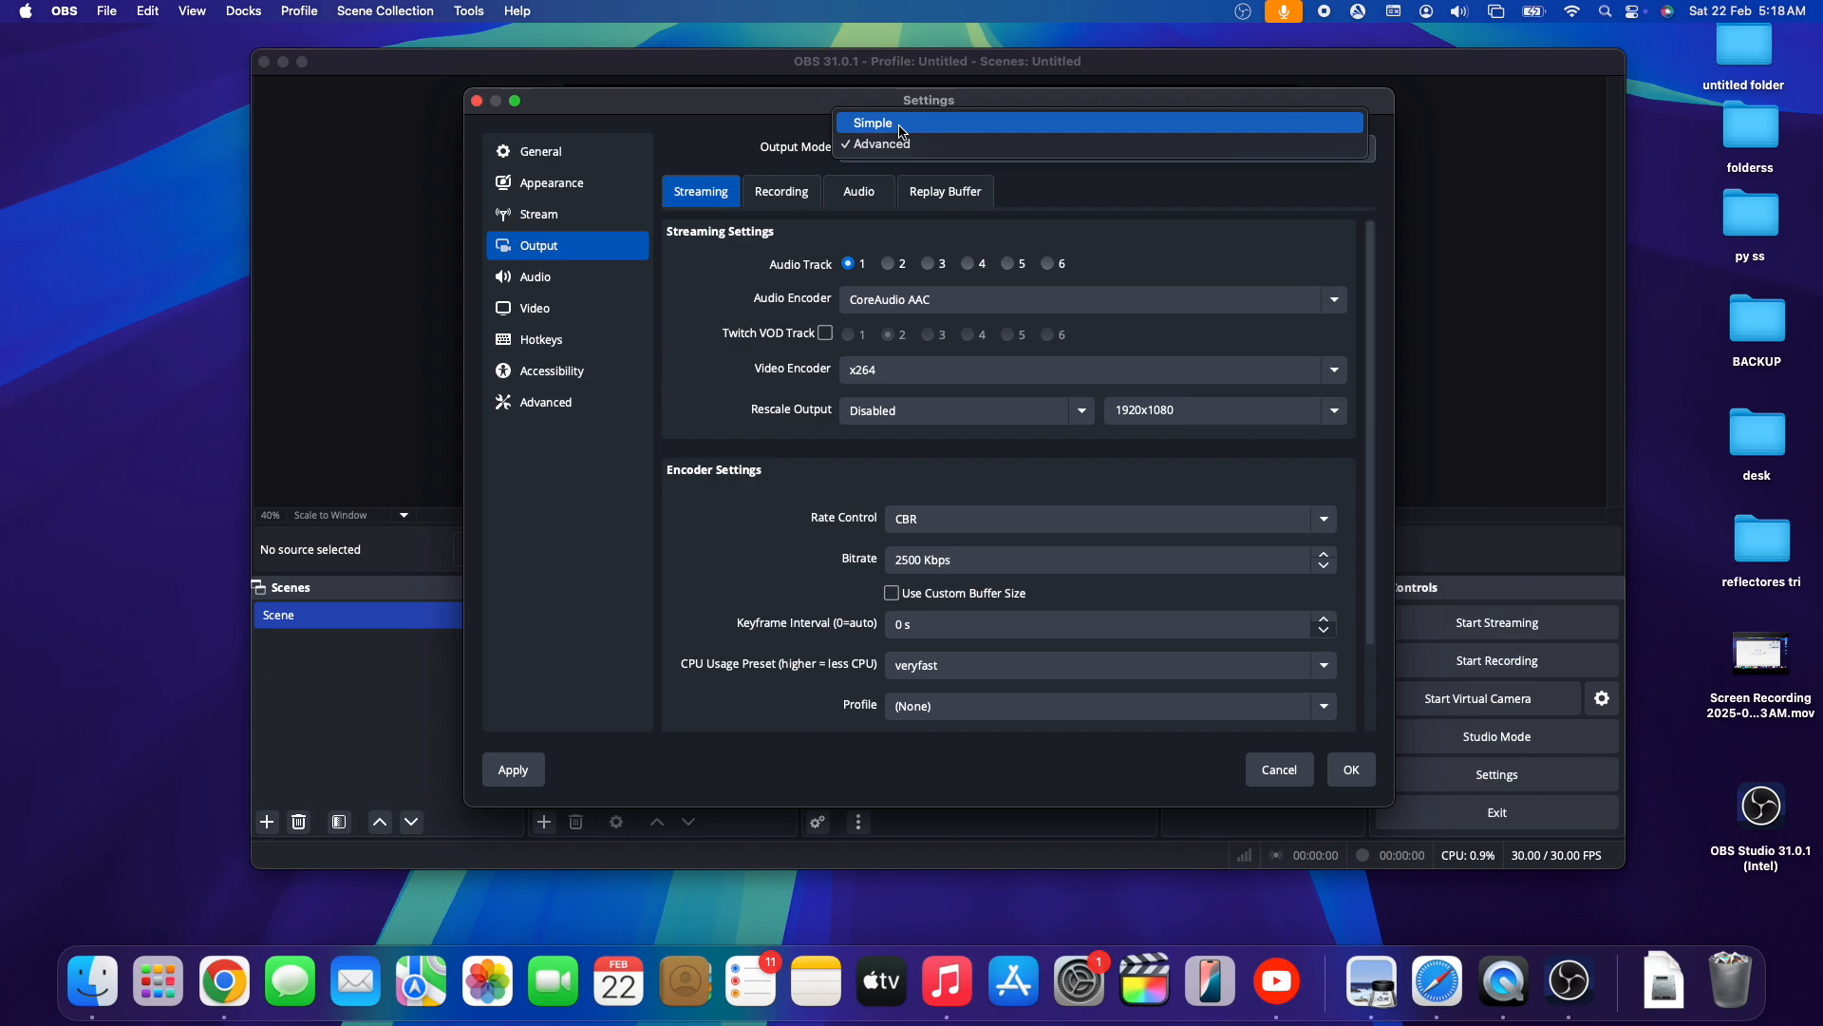
pyautogui.click(901, 127)
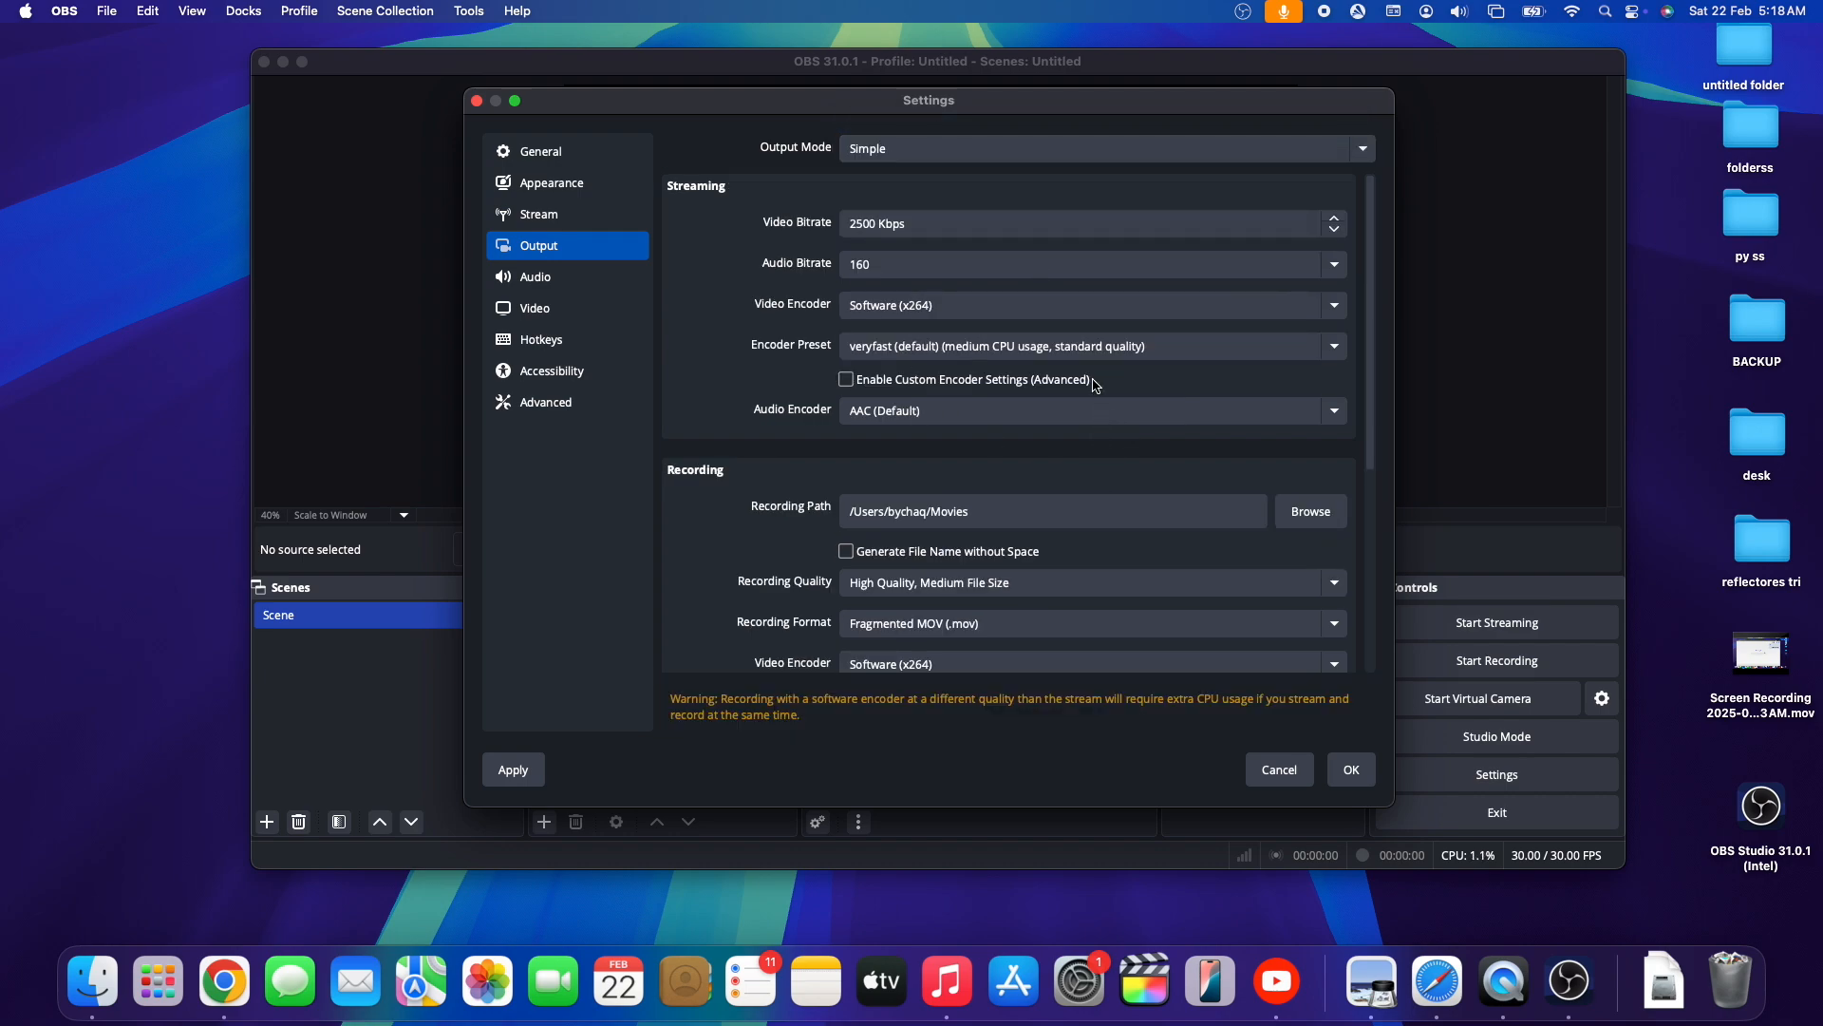
pyautogui.click(1352, 771)
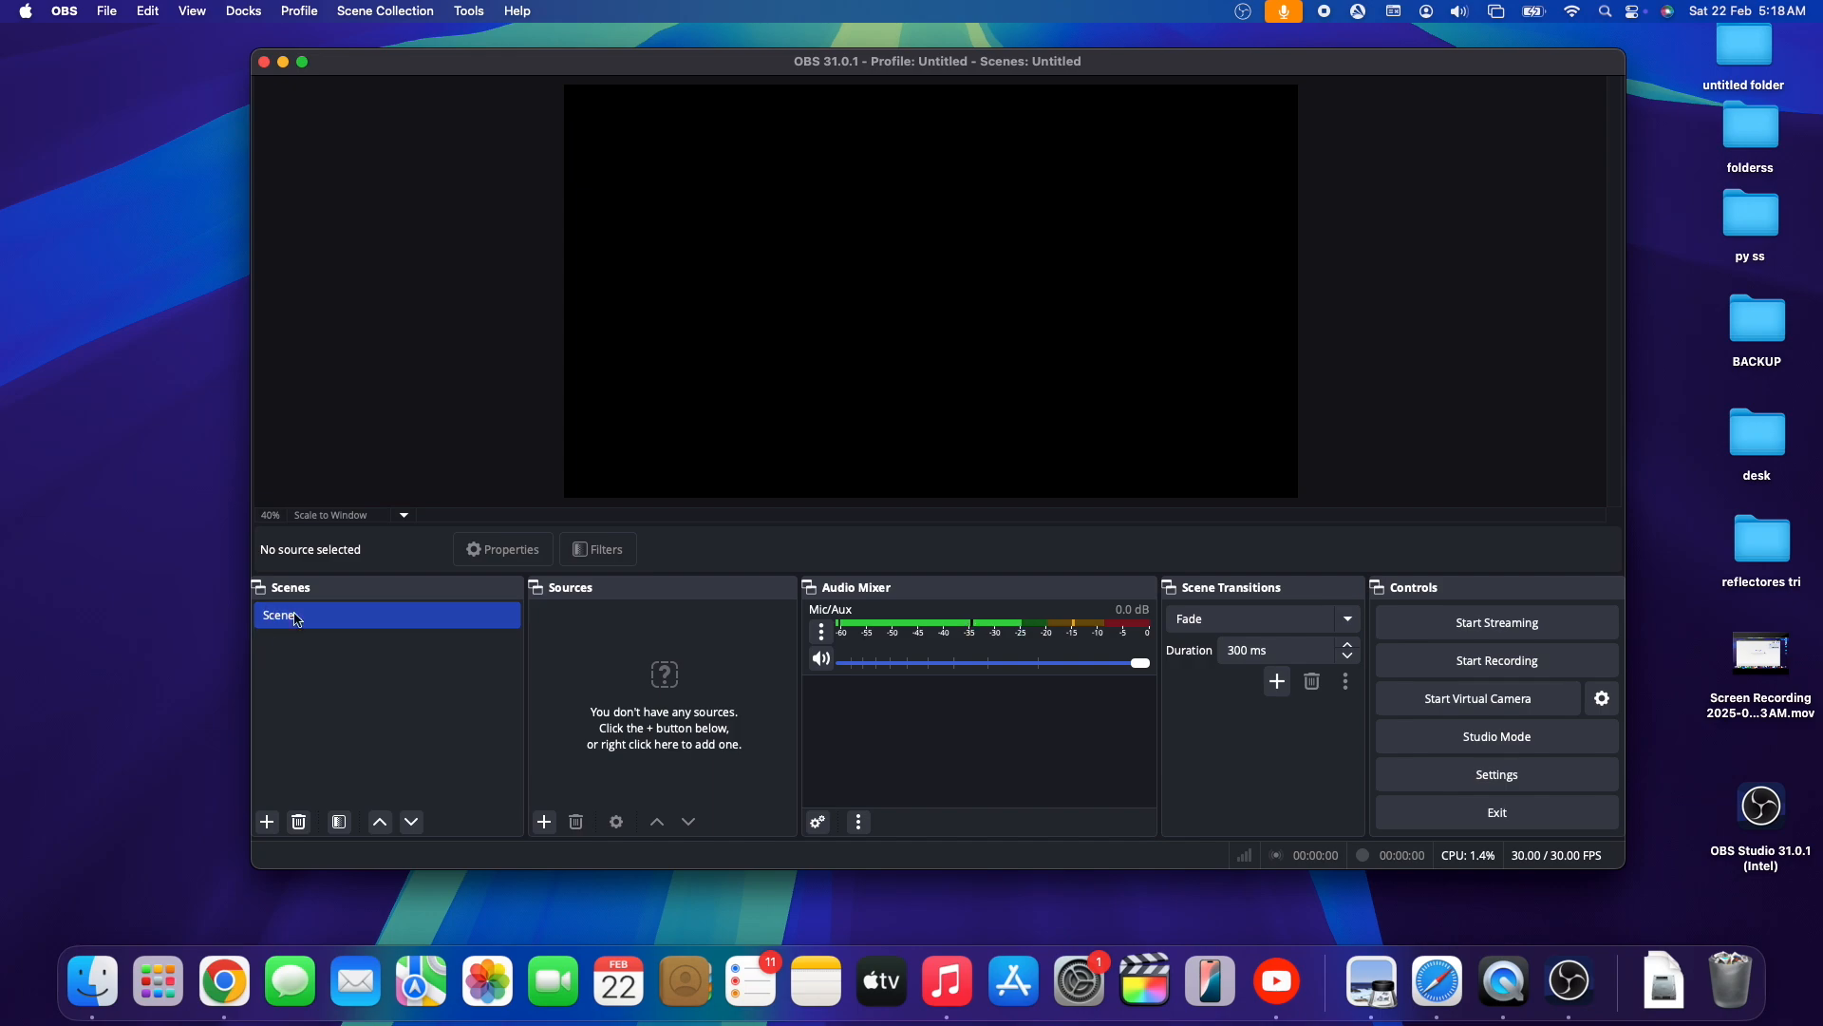
# - Add a trial scene named Scene 2 and remove it from the scene list
pyautogui.click(267, 823)
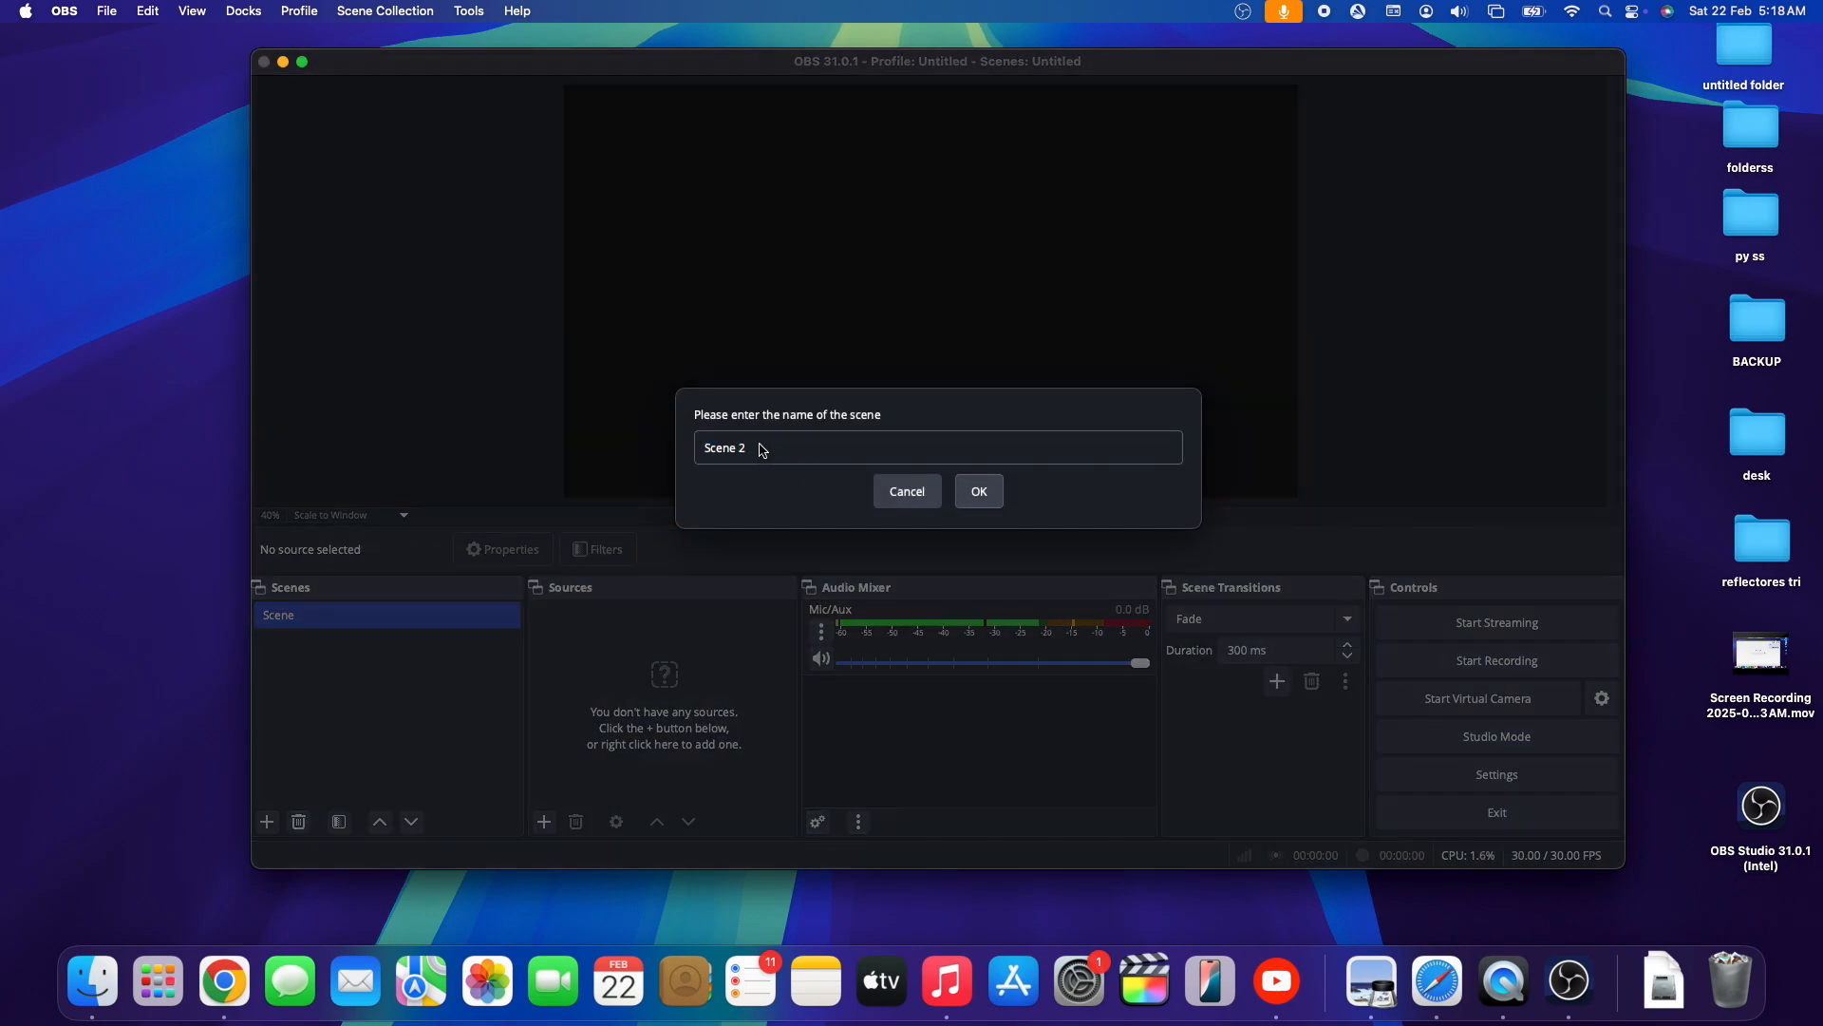
pyautogui.click(990, 484)
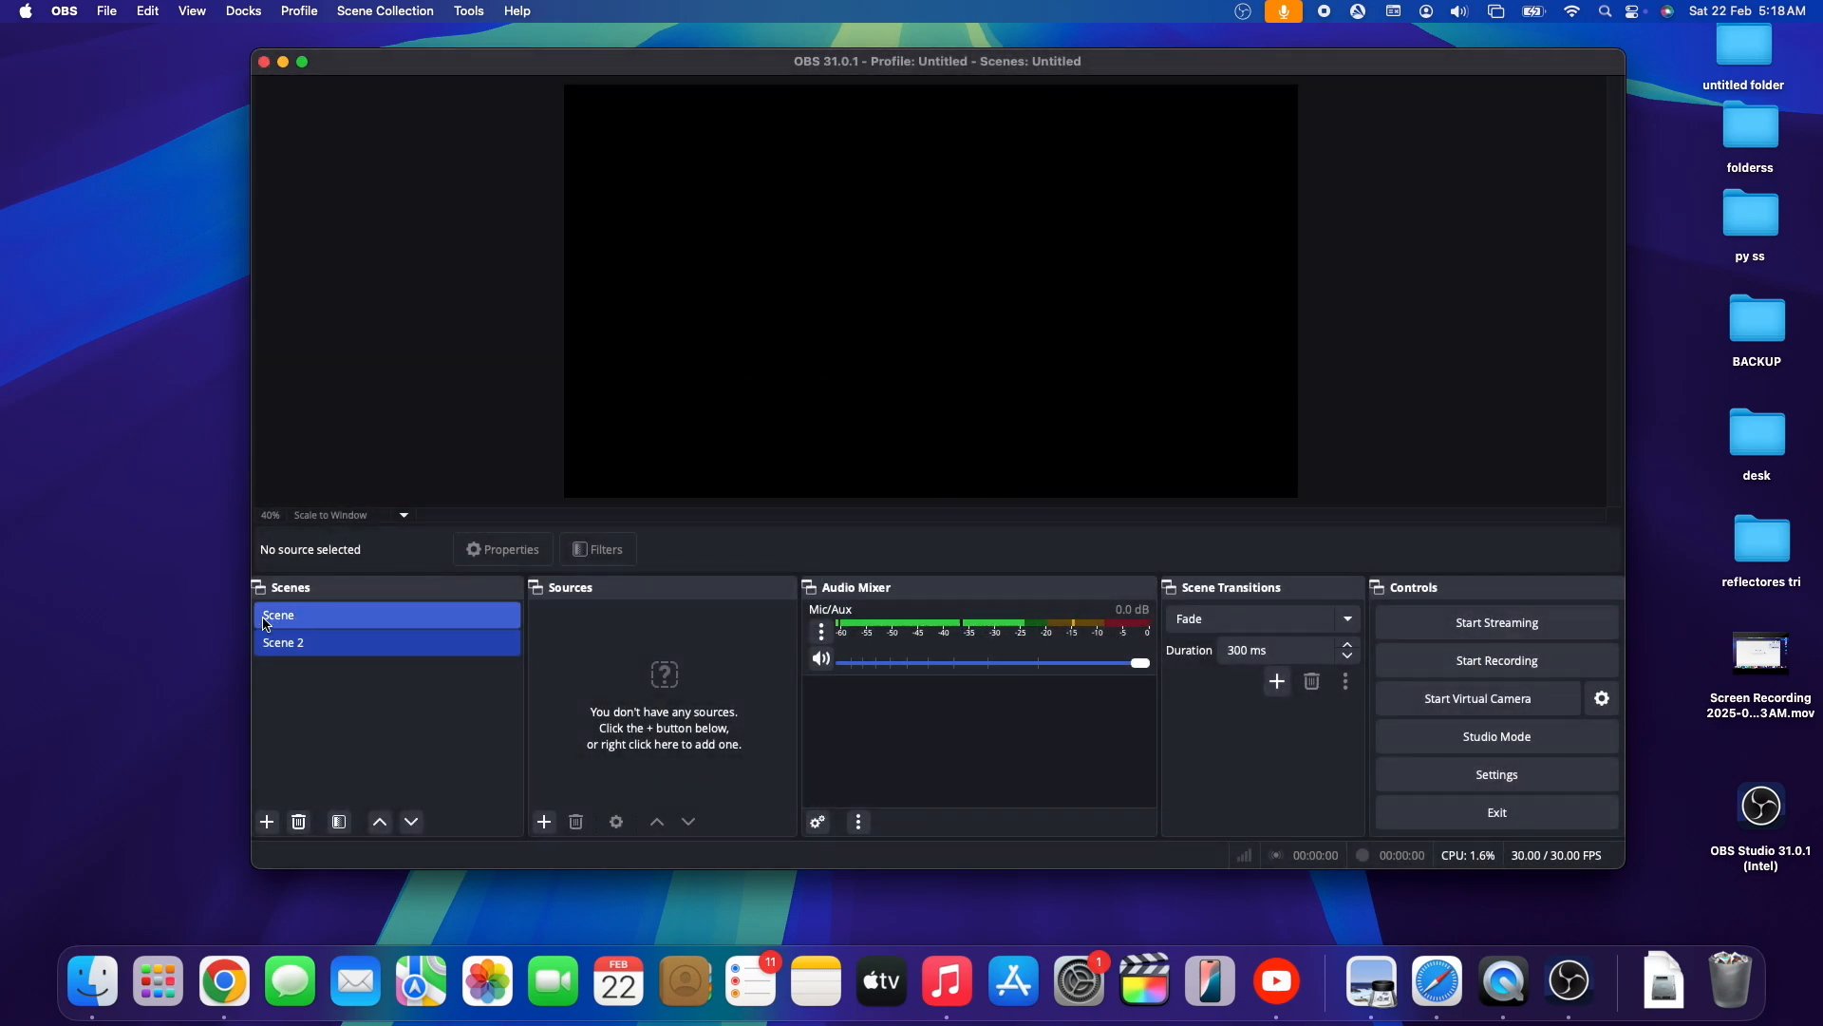
pyautogui.click(309, 823)
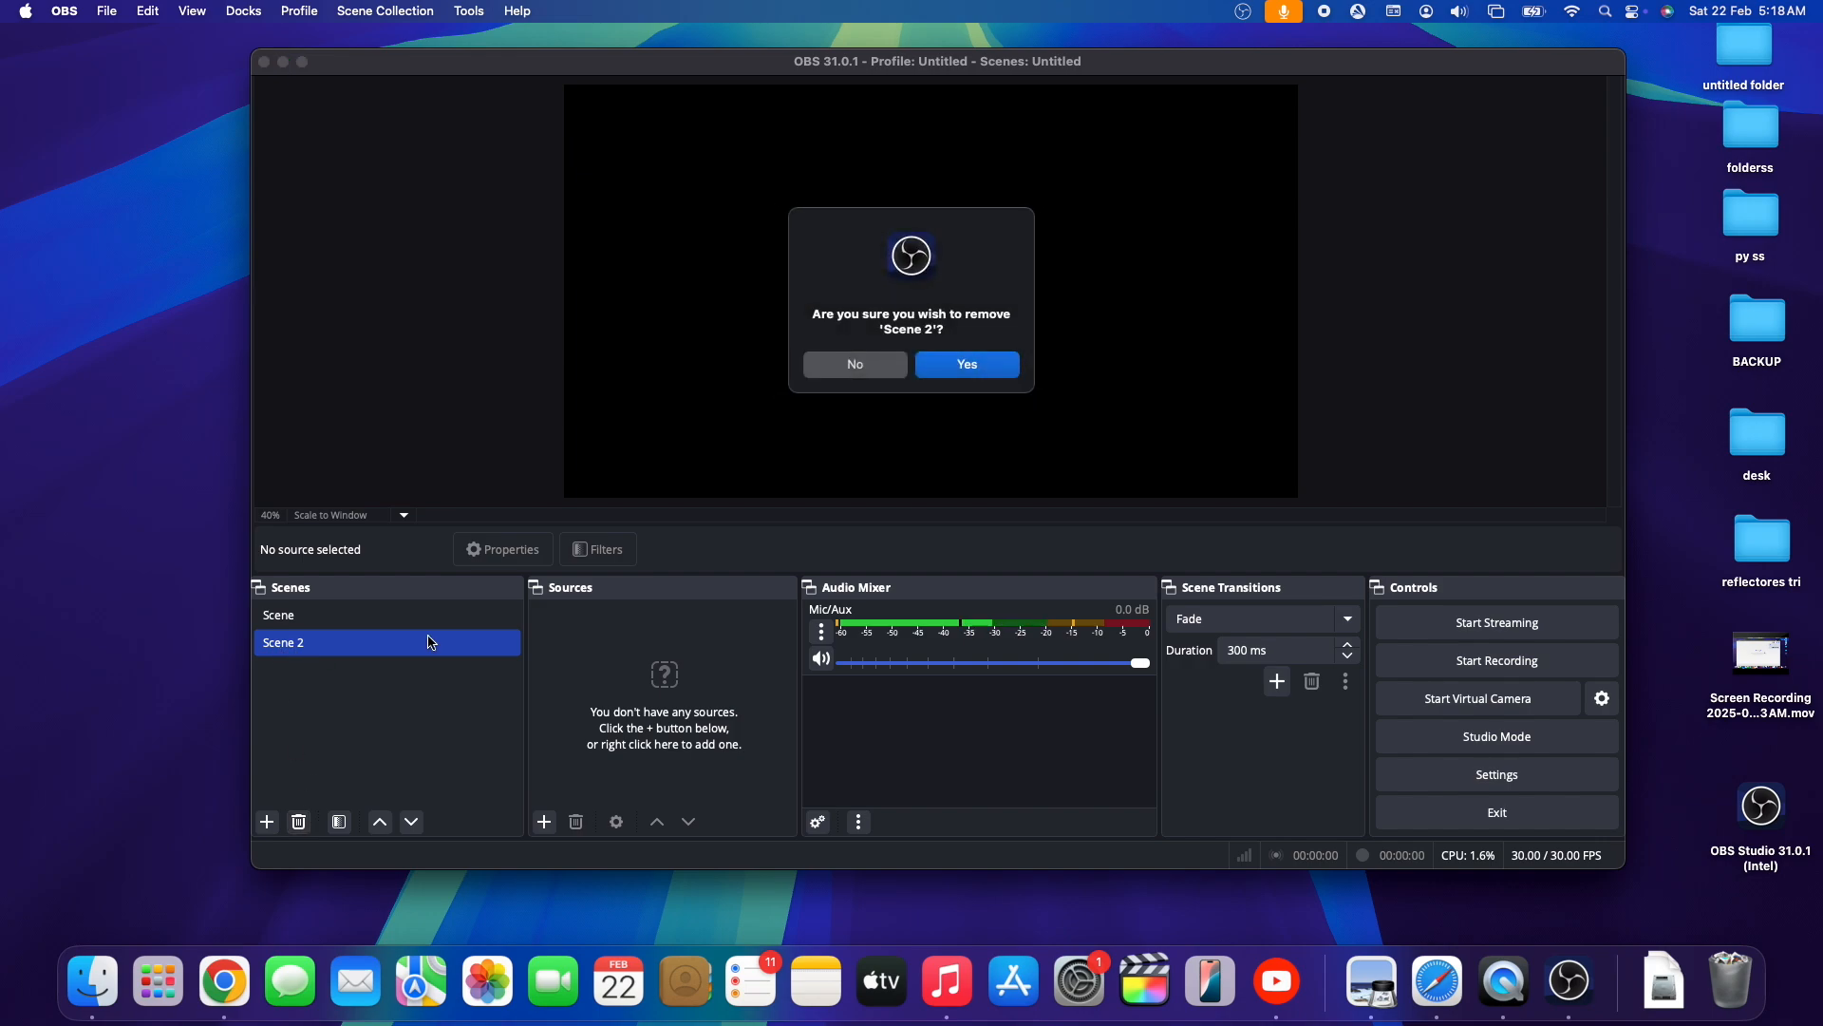
pyautogui.click(999, 378)
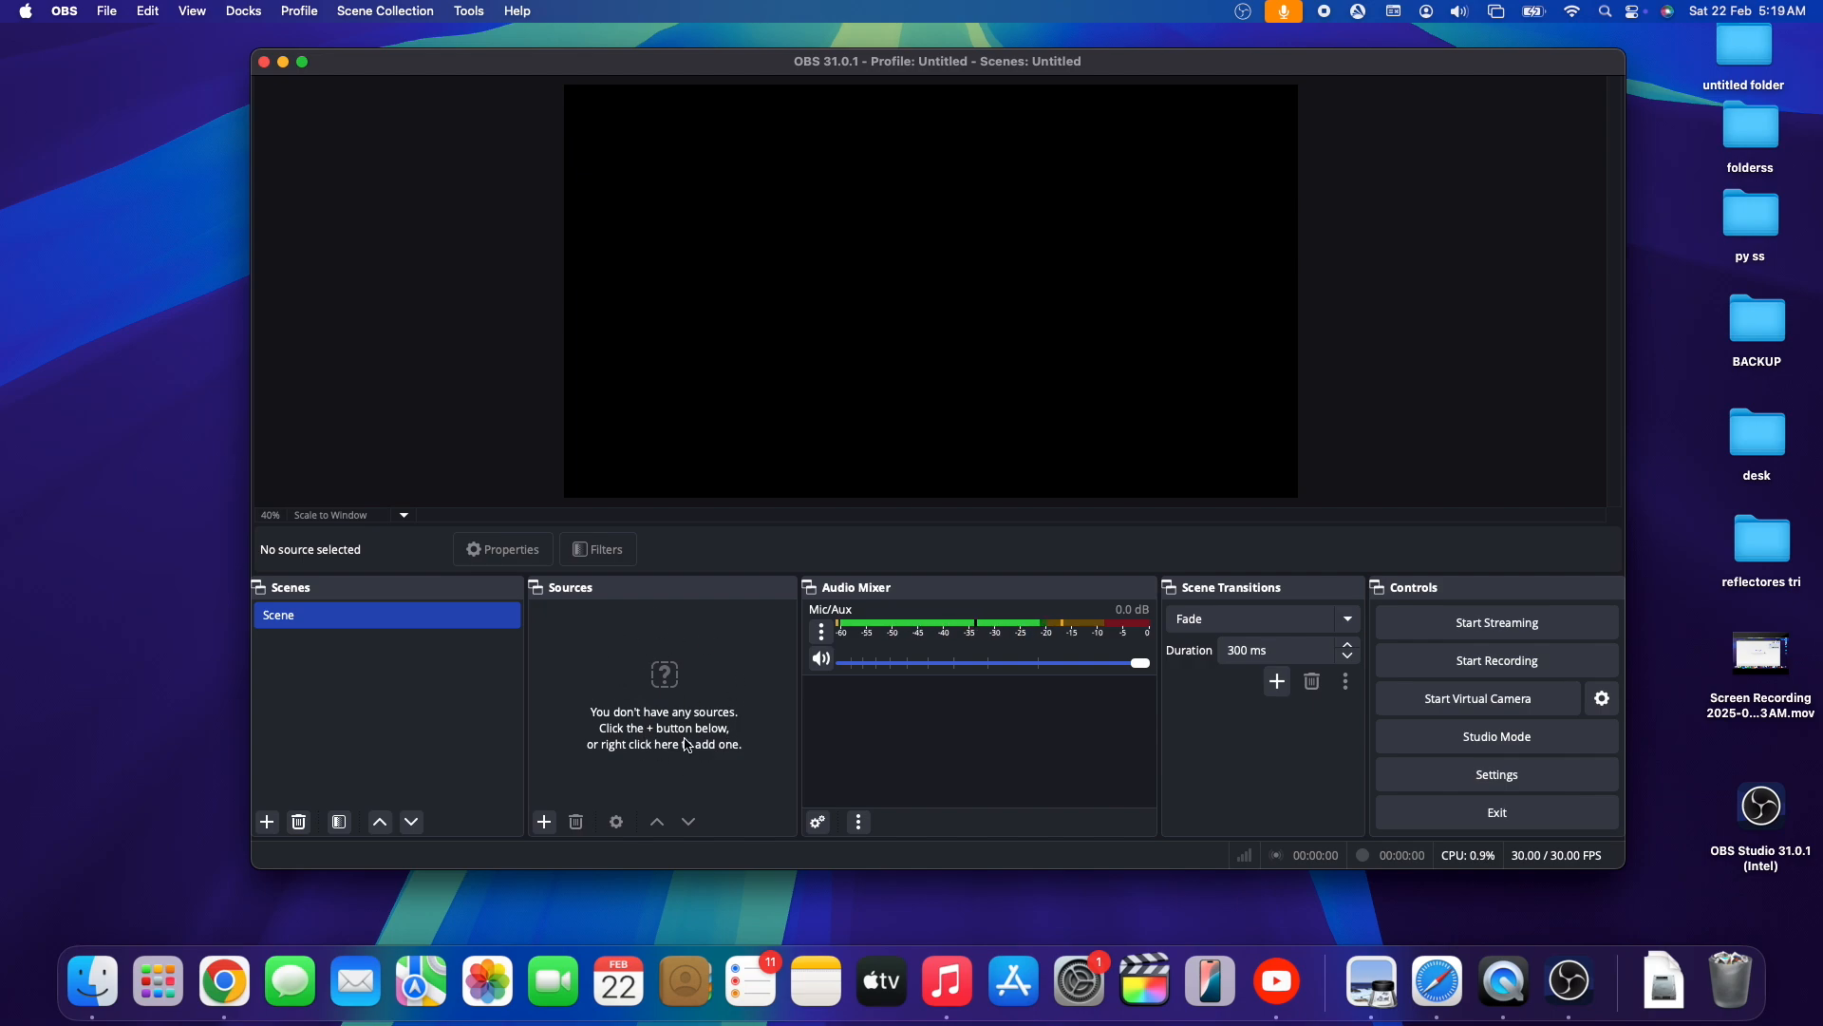
# - Add a new macOS Screen Capture source using Display Capture on the HDMI display, allowing OBS to access the screen and audio
pyautogui.click(546, 823)
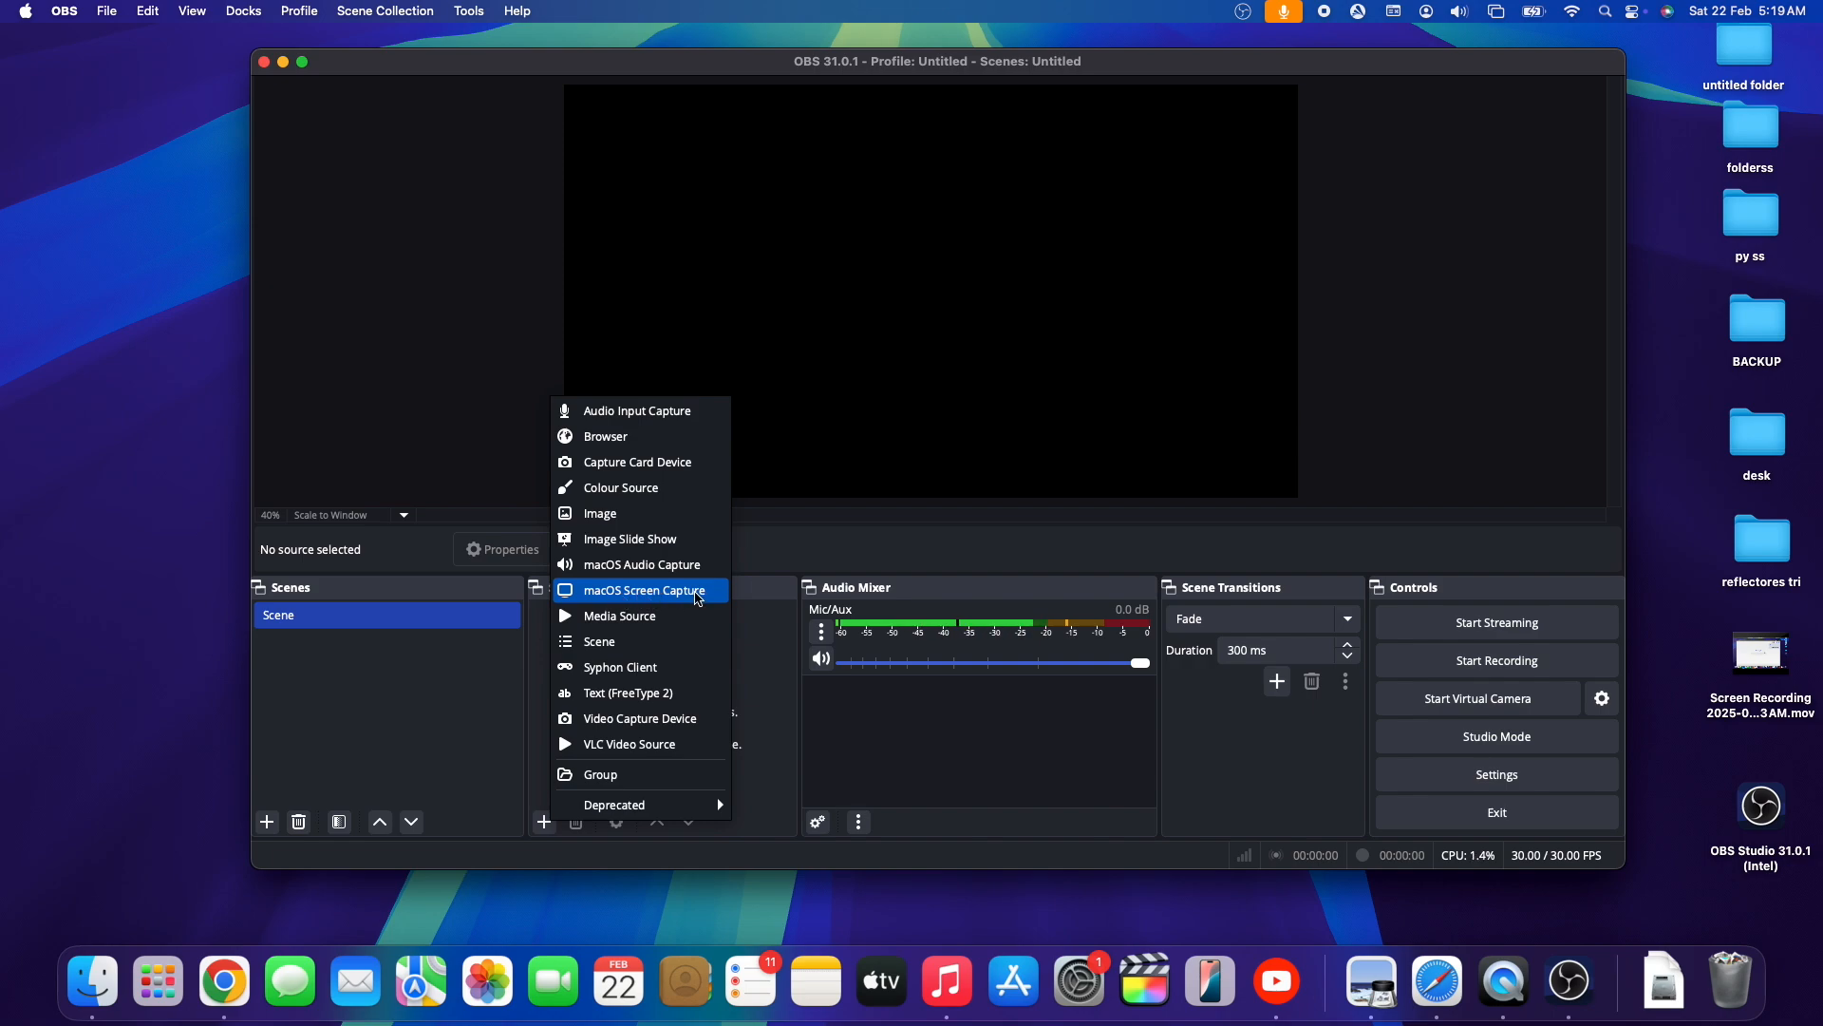
pyautogui.click(699, 599)
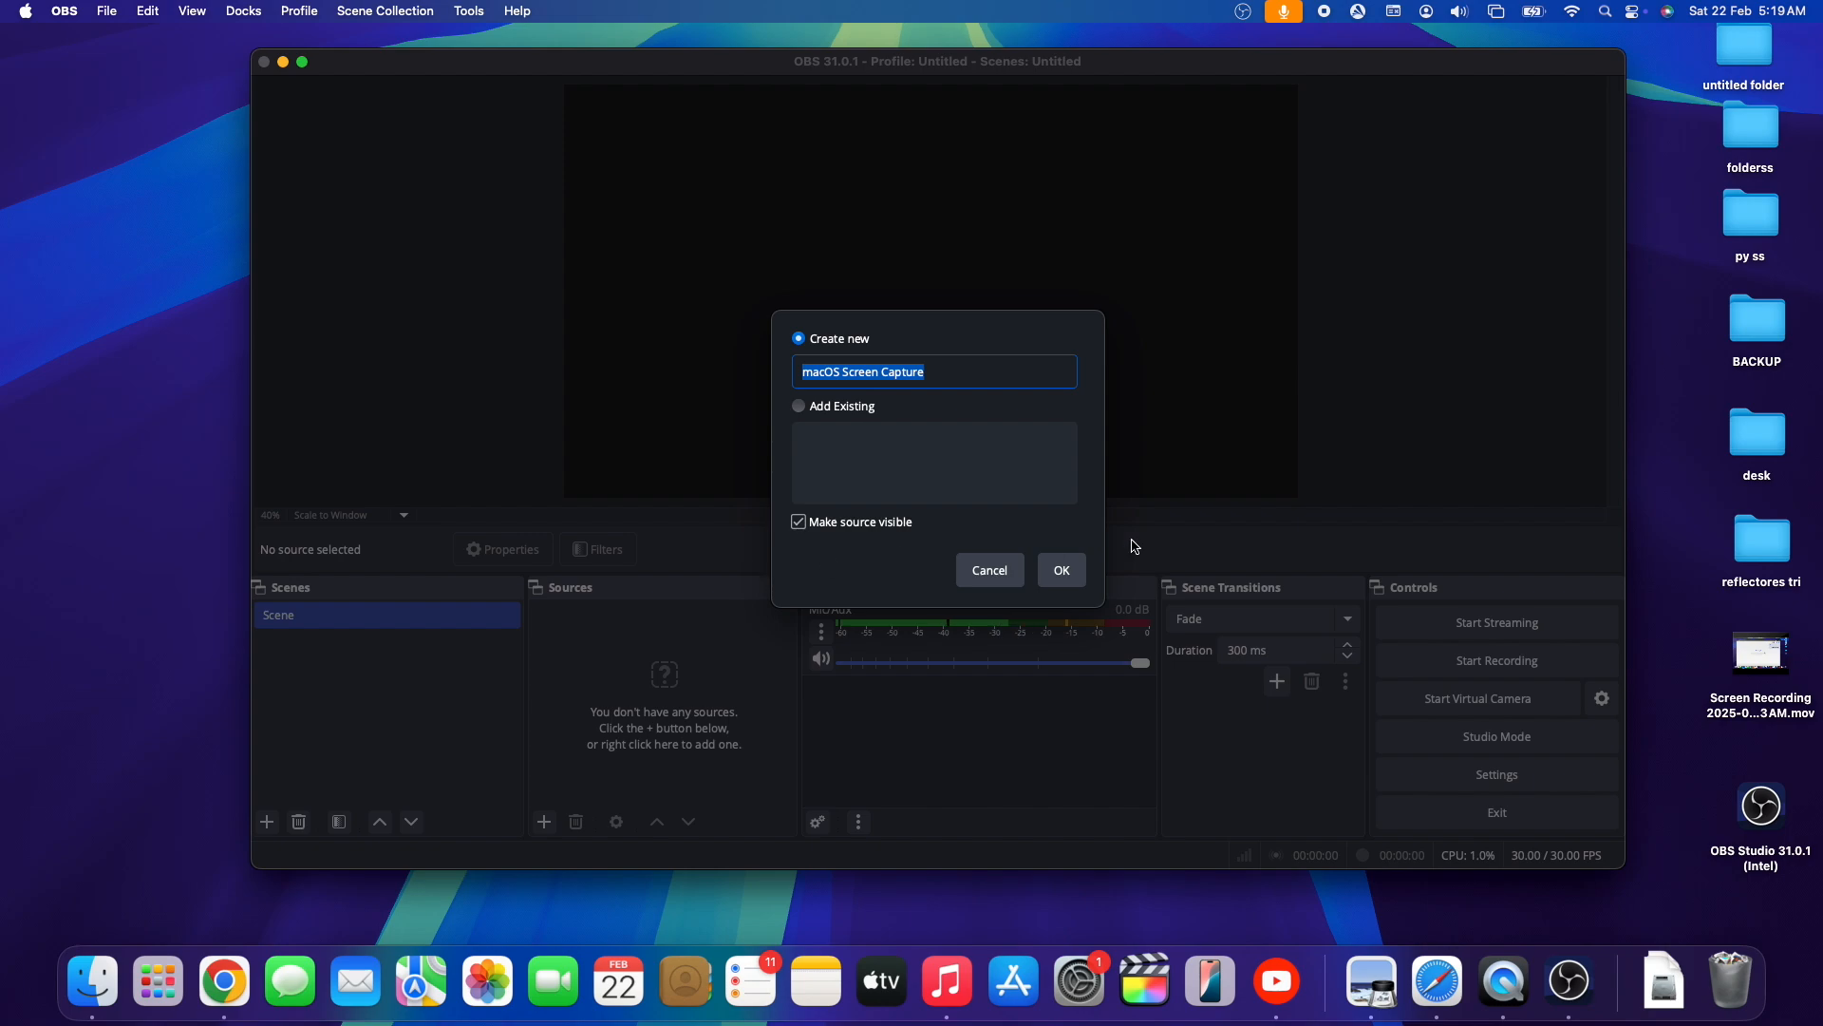
pyautogui.click(1061, 570)
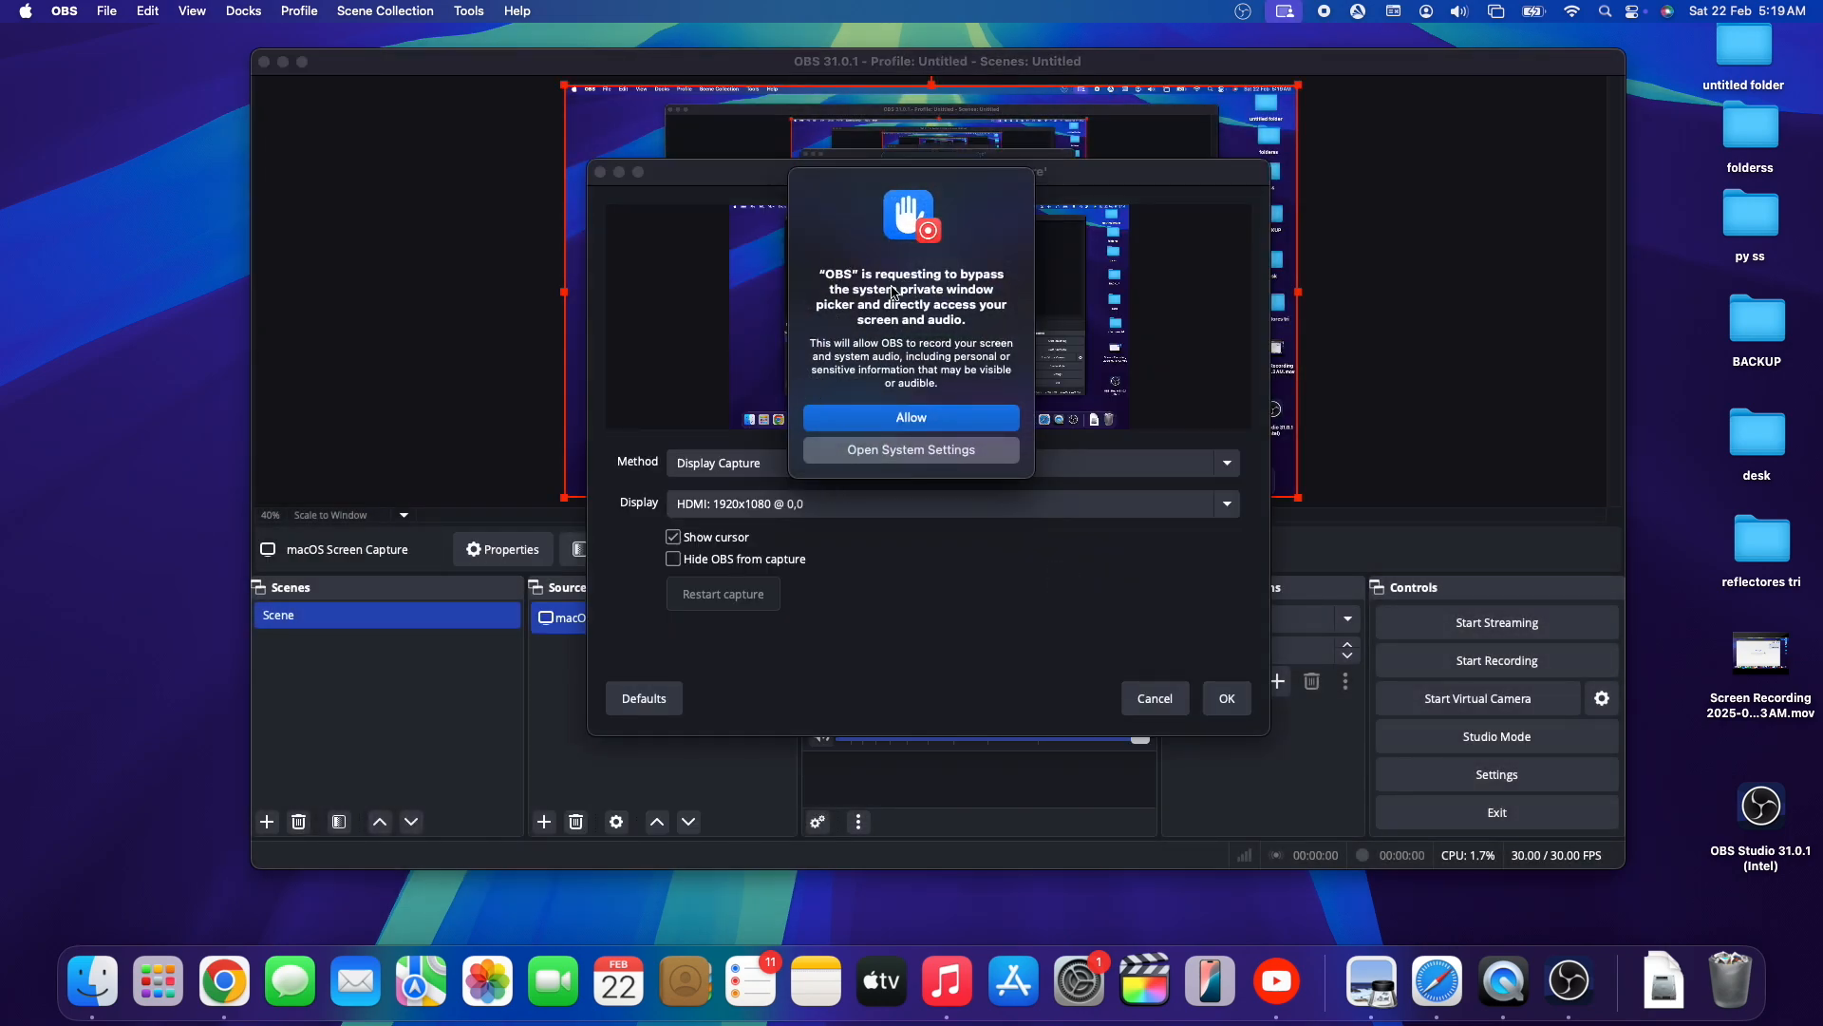
pyautogui.click(927, 422)
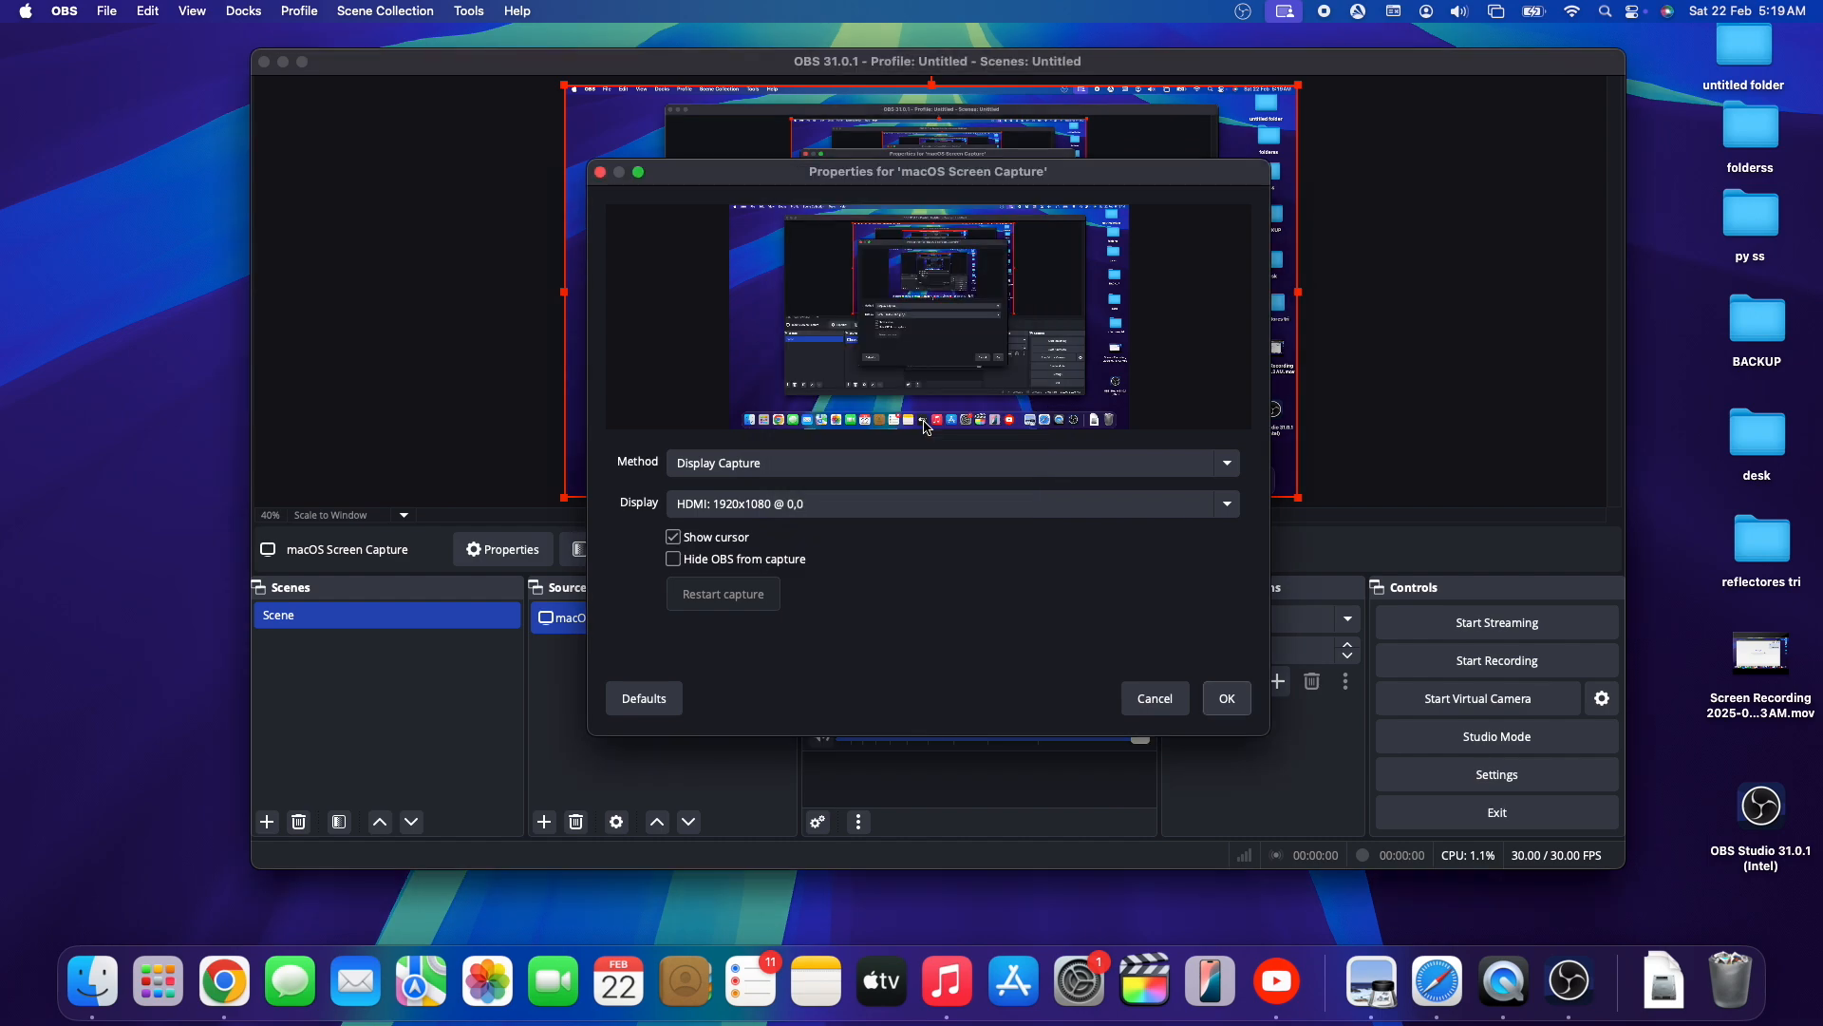
pyautogui.click(1227, 698)
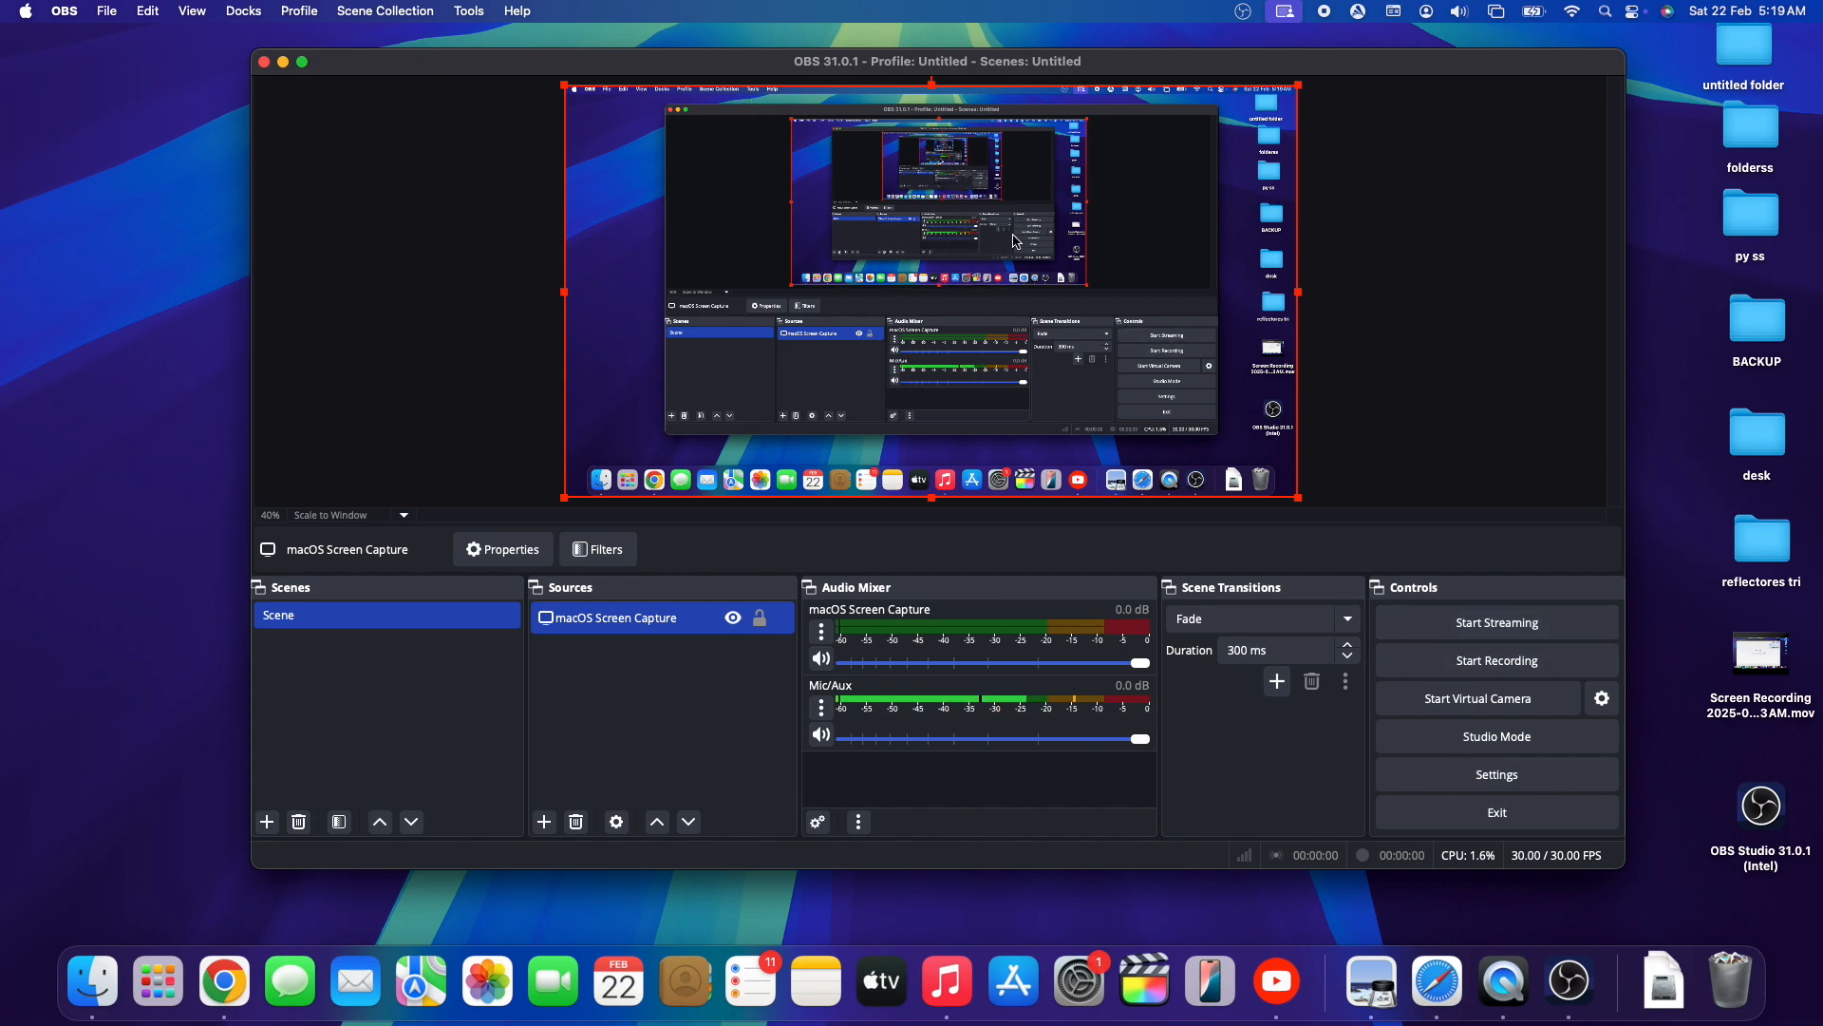
# - Minimise and restore the OBS window, and push the macOS Screen Capture audio level to its maximum
pyautogui.click(283, 62)
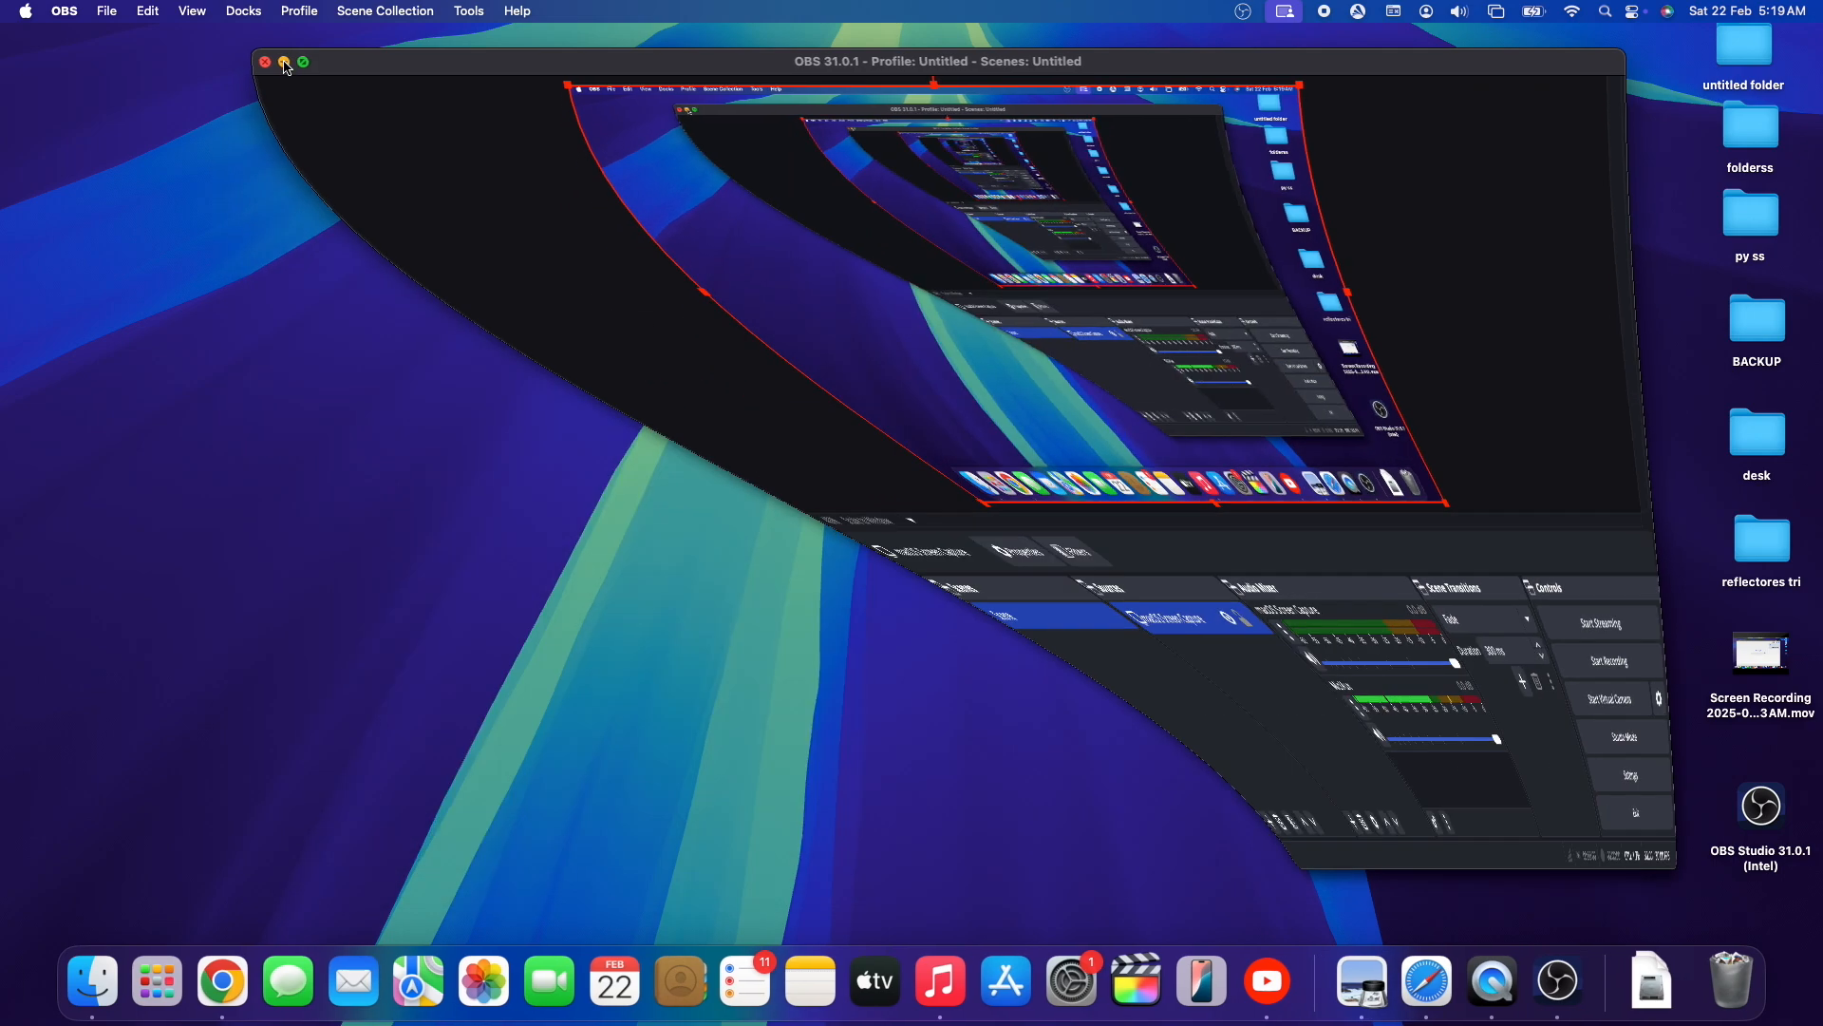
pyautogui.click(1673, 986)
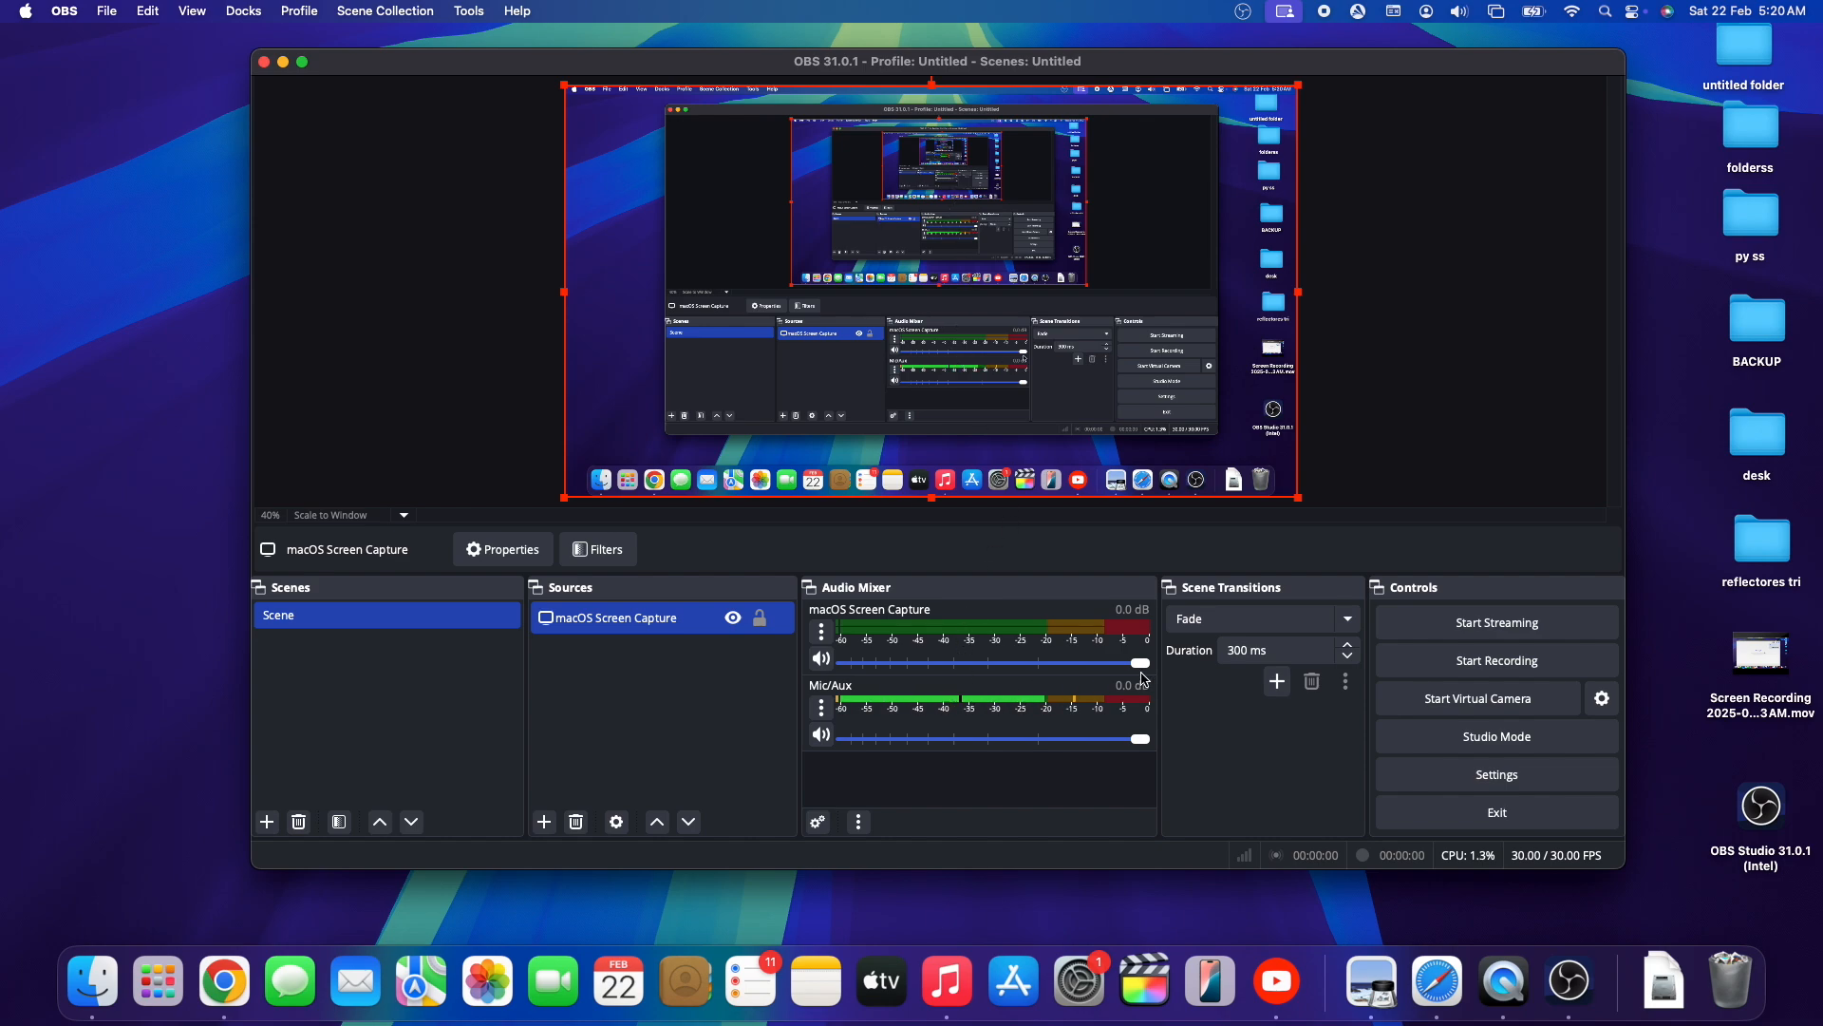
pyautogui.moveTo(1143, 668)
pyautogui.mouseDown()
pyautogui.moveTo(946, 665)
pyautogui.moveTo(1172, 667)
pyautogui.mouseUp()
# - Add a new Video Capture Device source and choose FaceTime HD Camera (Built-in) as its device
pyautogui.click(544, 822)
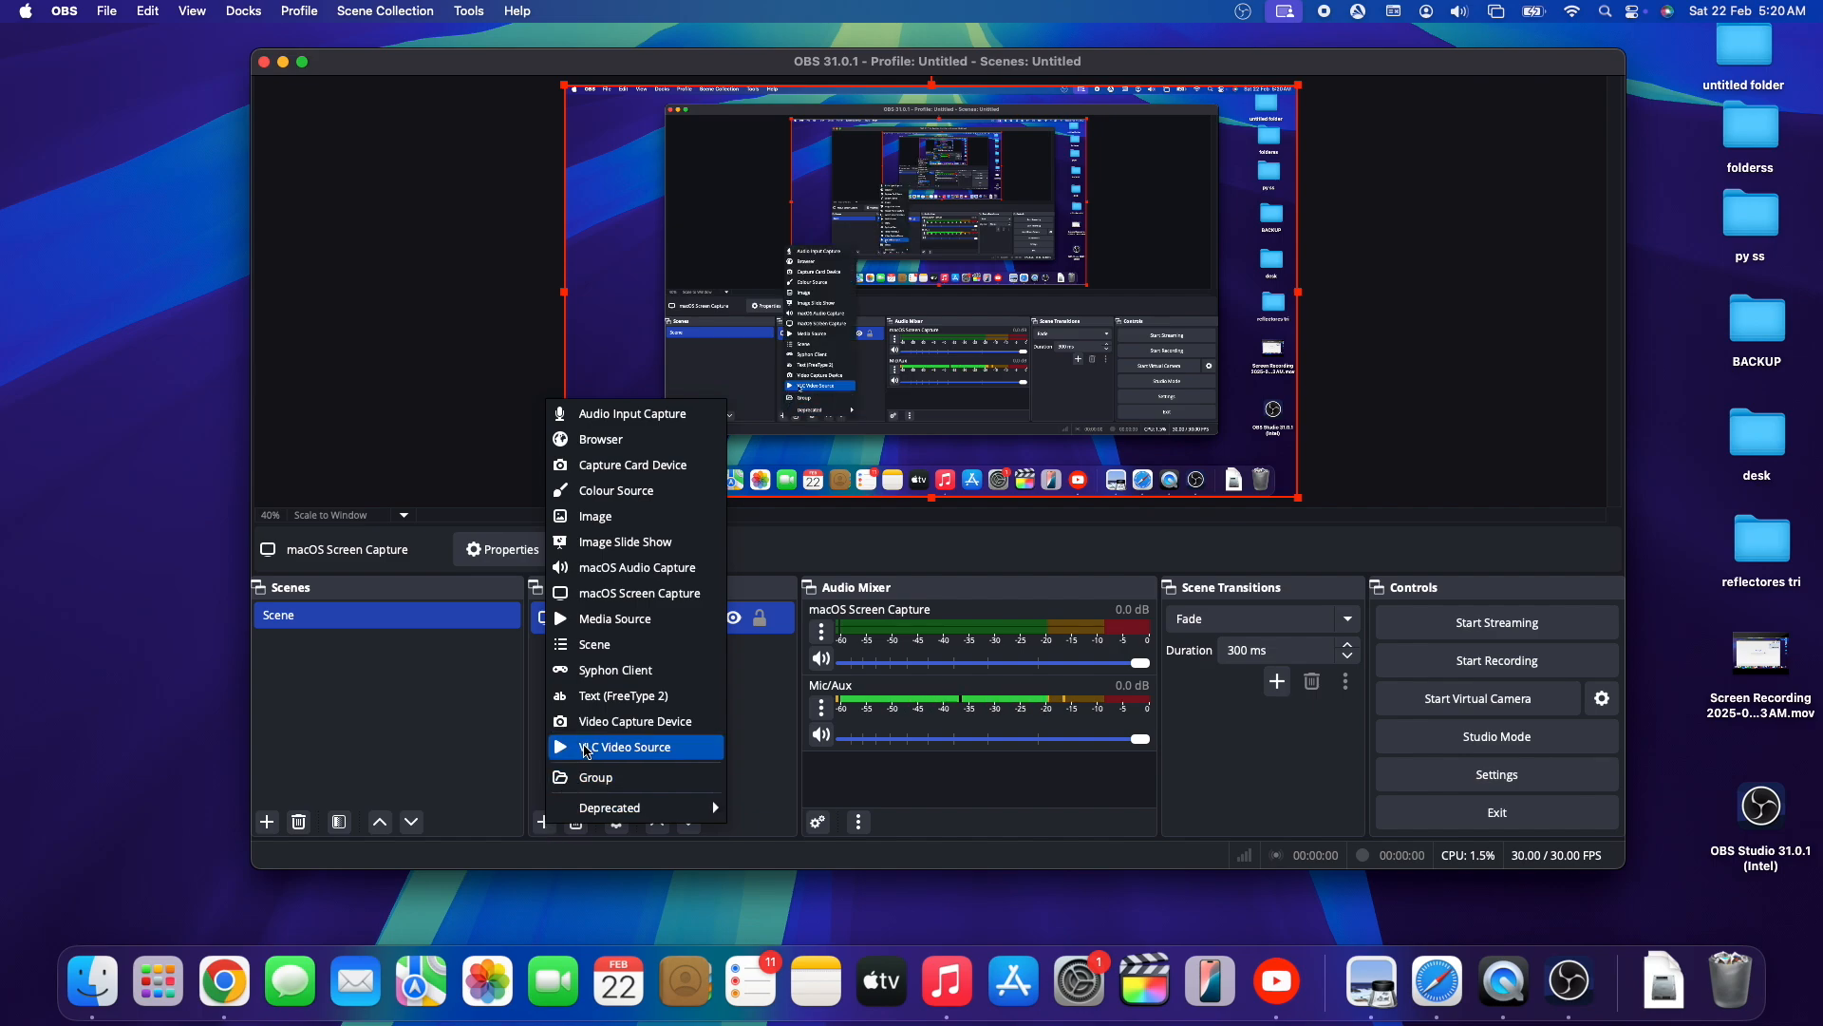
pyautogui.click(591, 724)
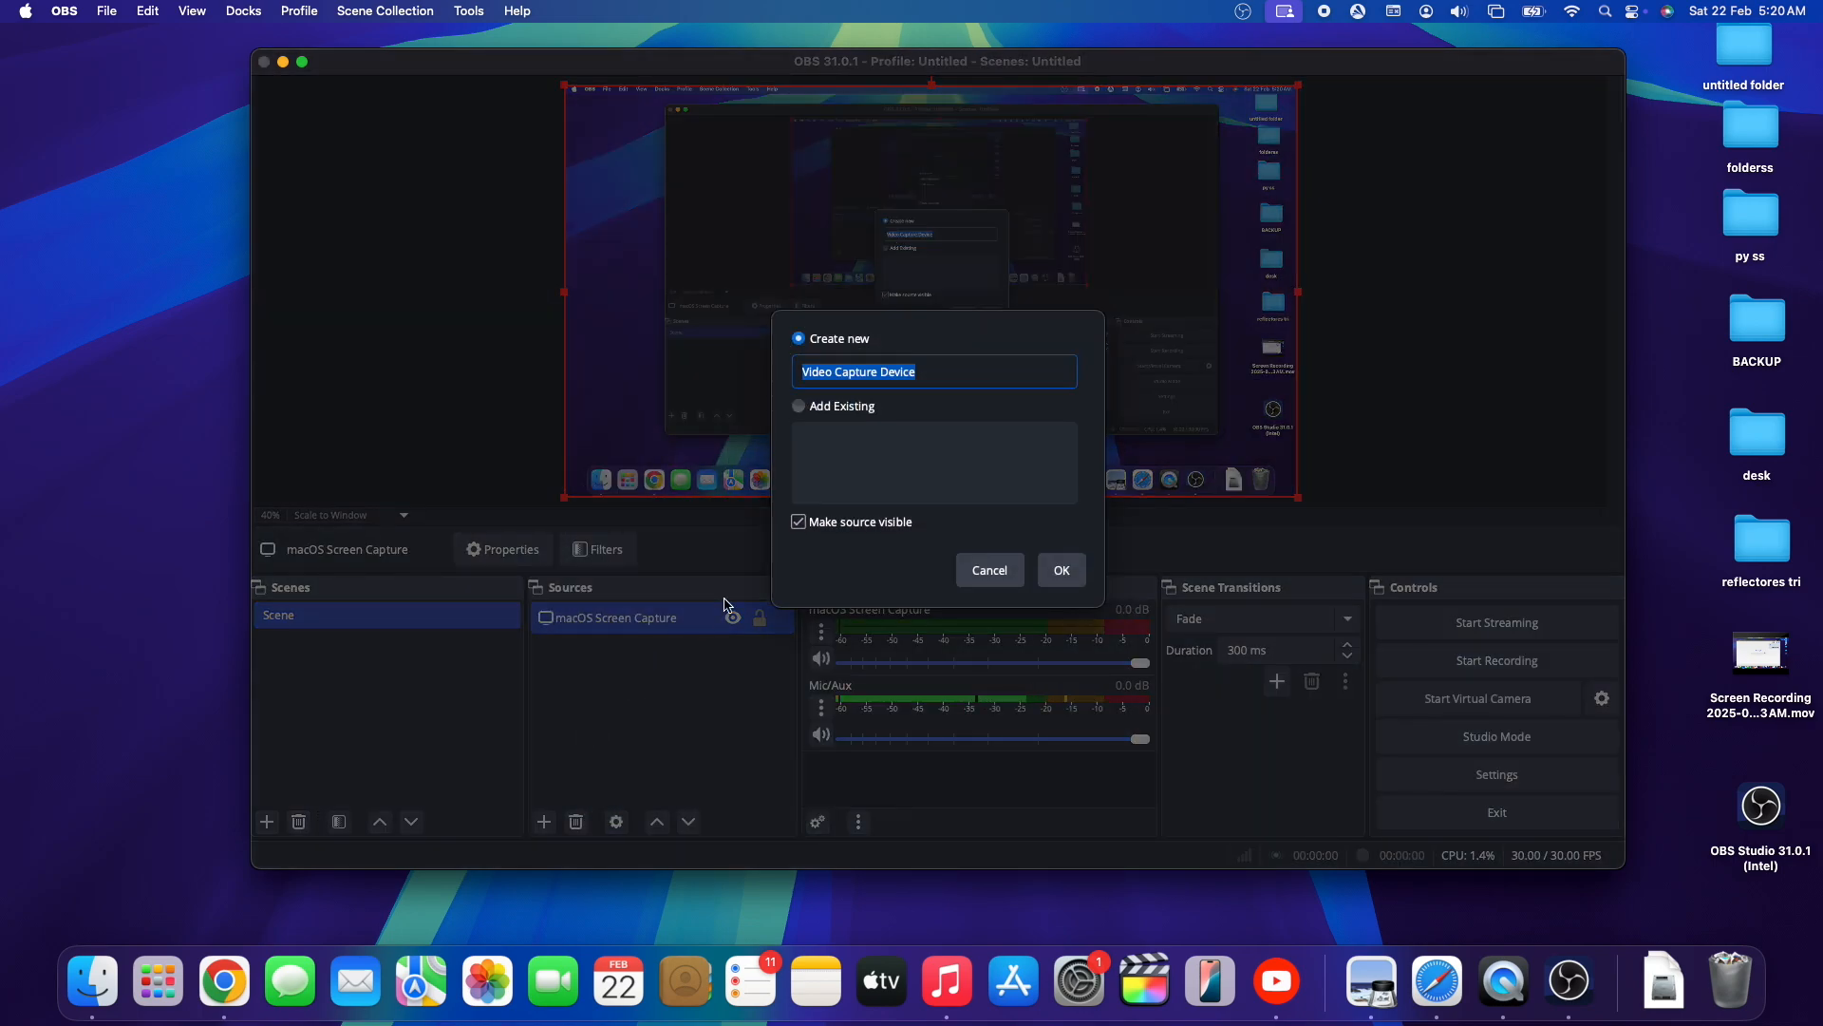
pyautogui.click(1062, 570)
pyautogui.click(1228, 464)
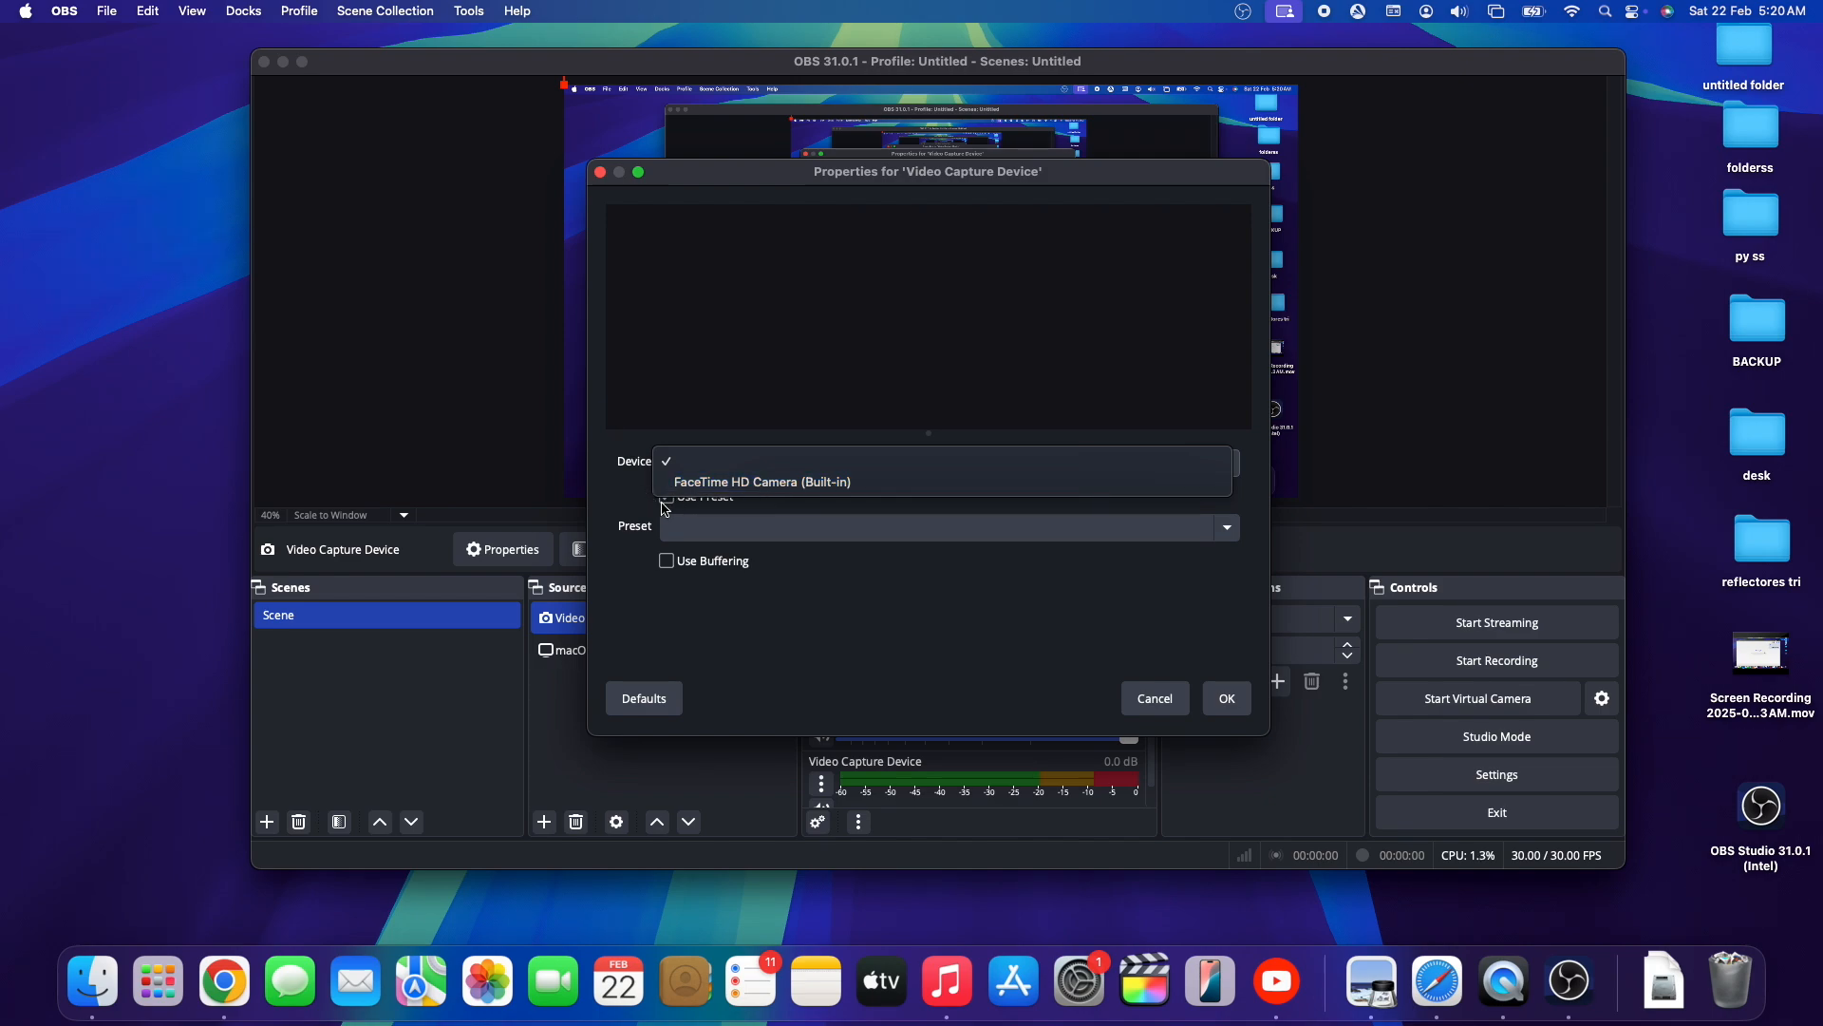
pyautogui.click(760, 482)
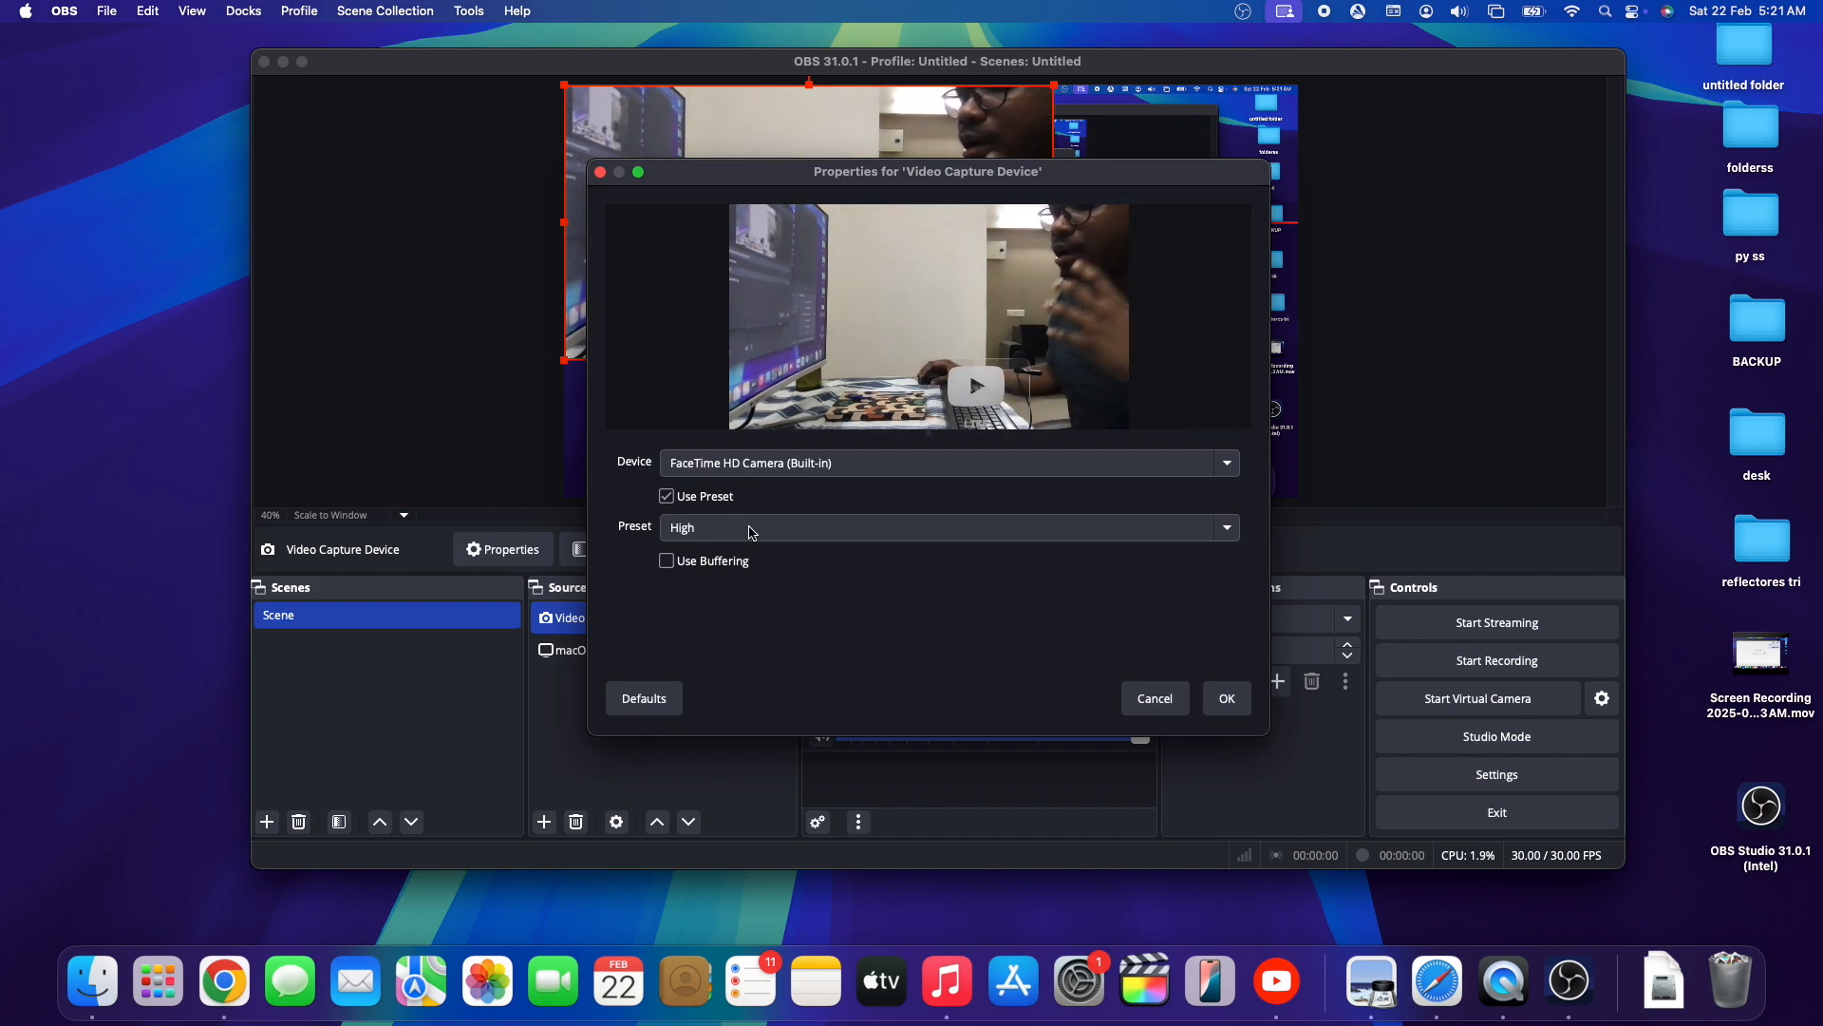
# - Try the 320x240 camera preset, set the preset to 1280x720 instead, and confirm the Video Capture Device properties
pyautogui.click(753, 529)
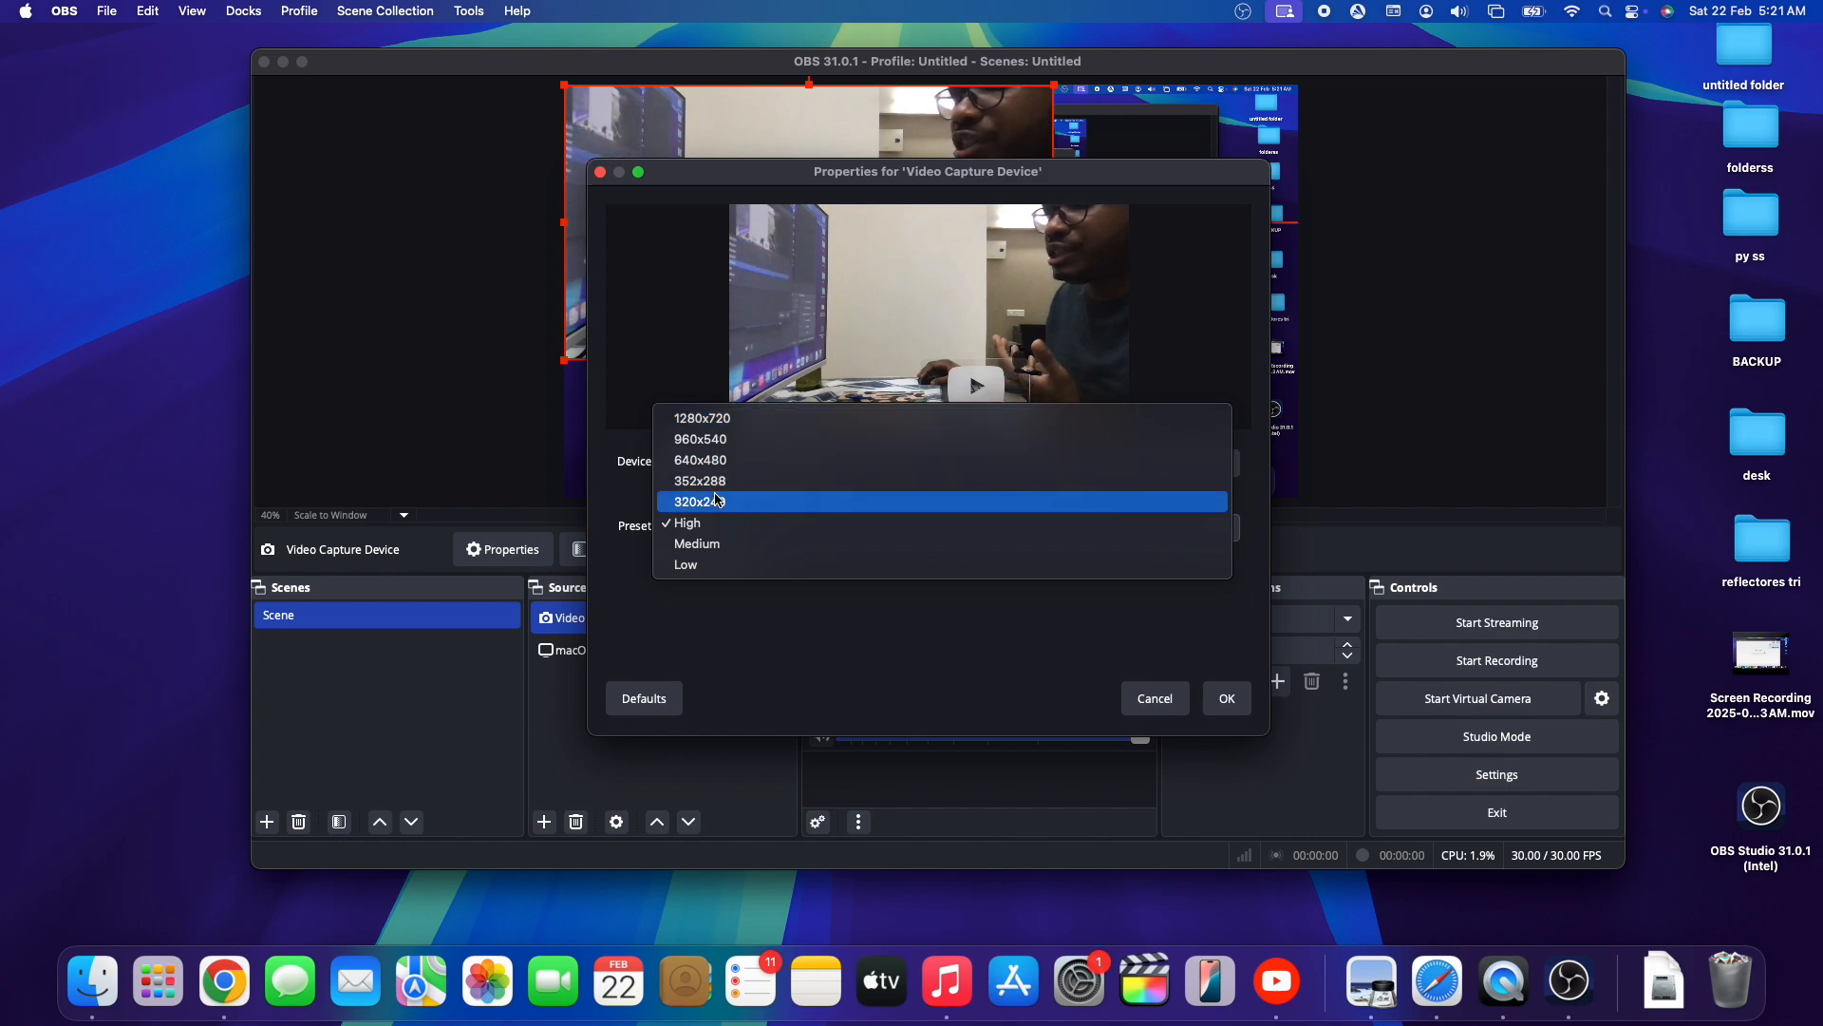
pyautogui.click(718, 502)
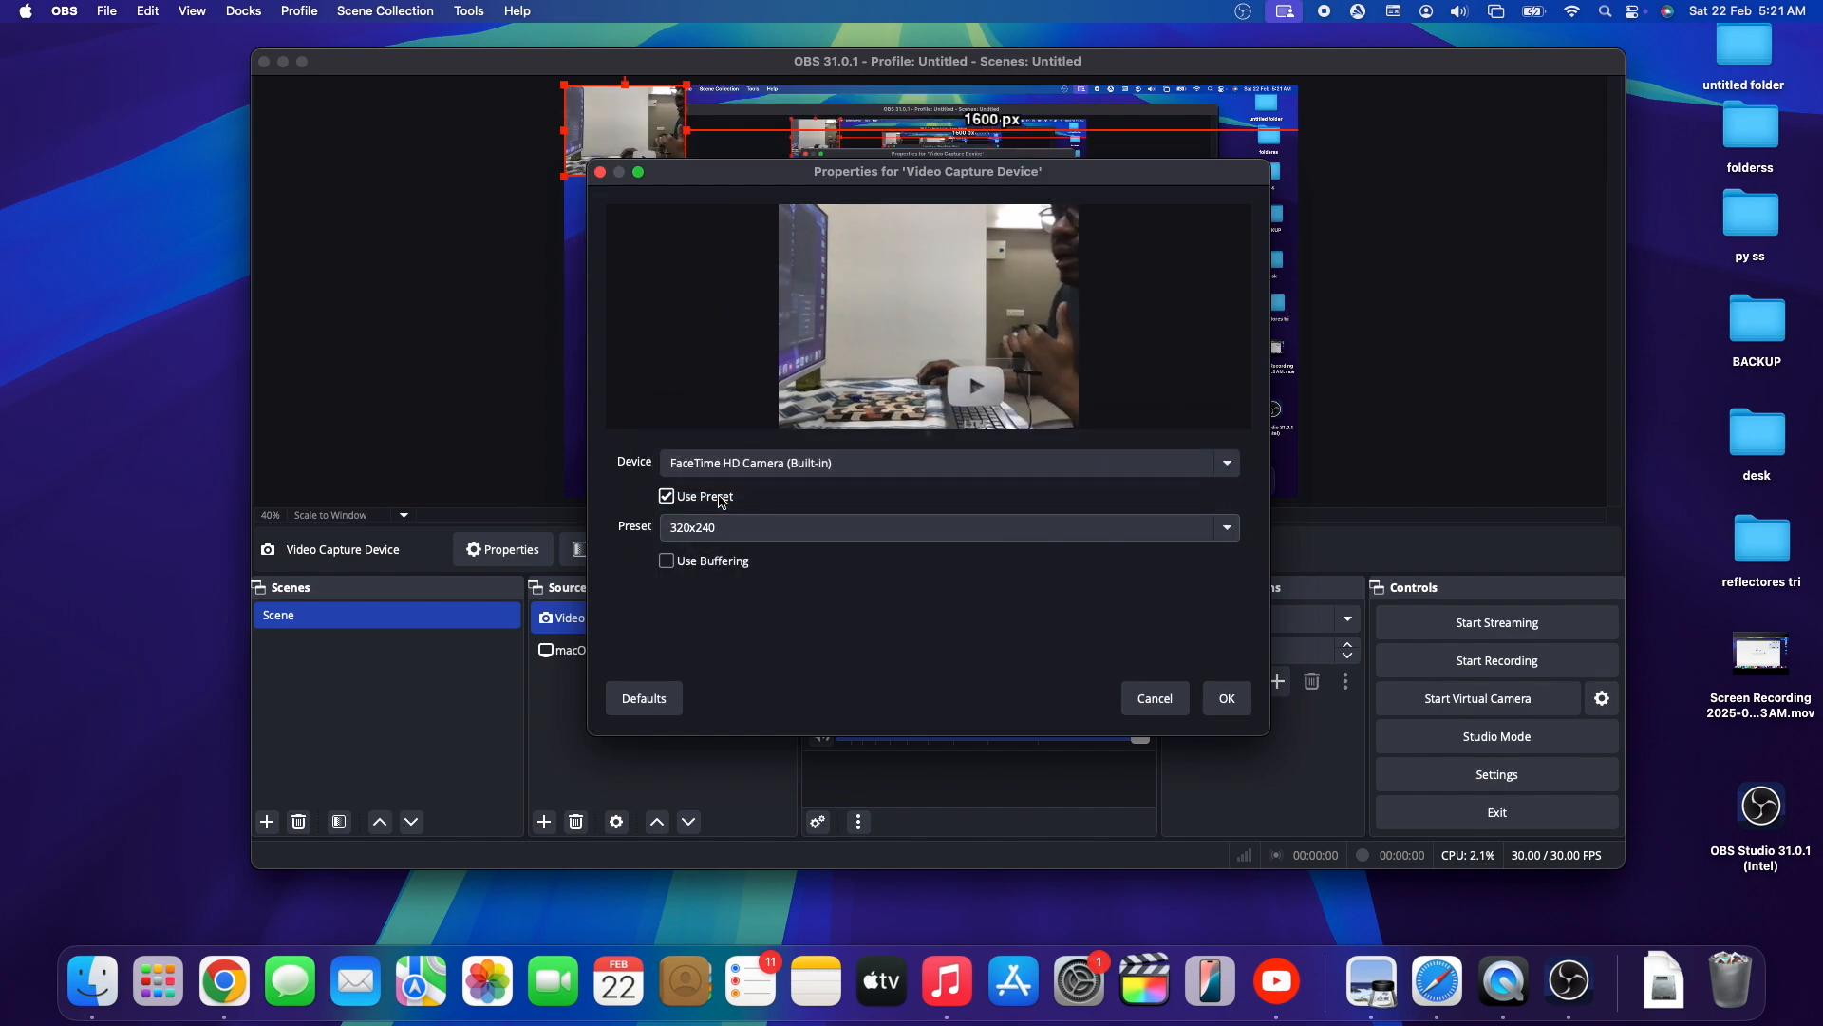
pyautogui.click(805, 530)
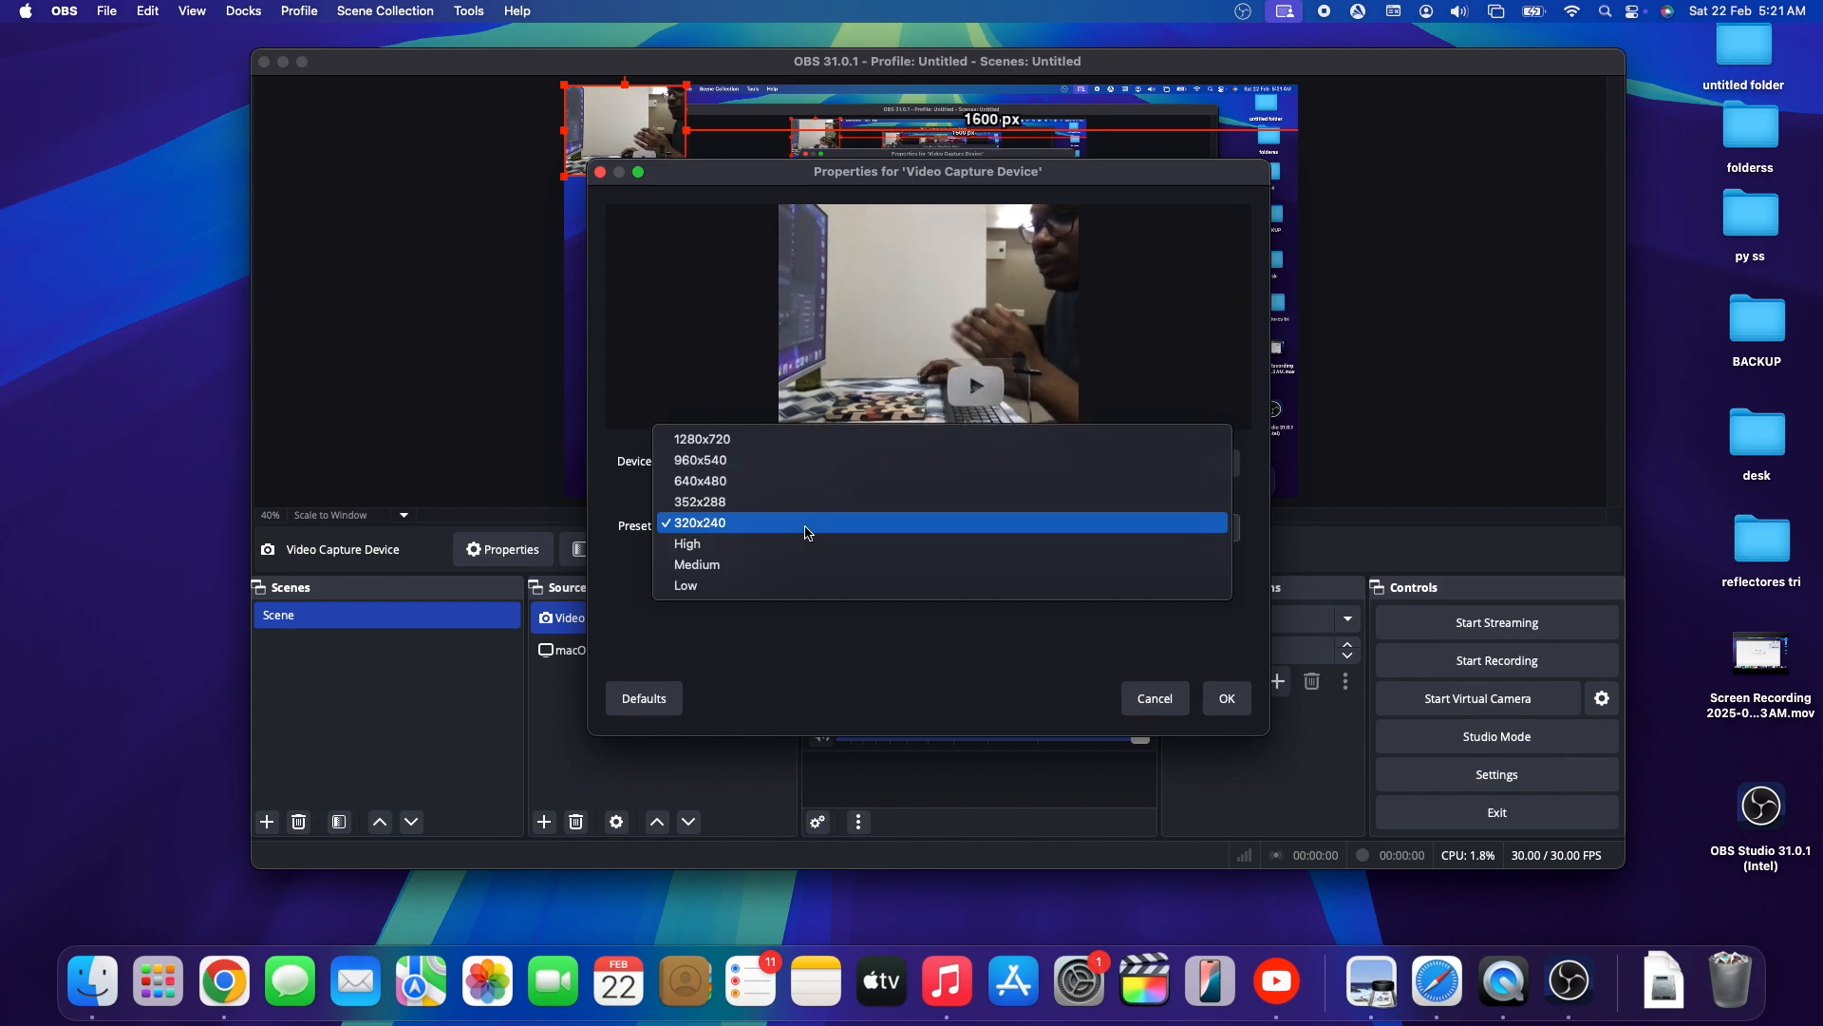
pyautogui.click(803, 441)
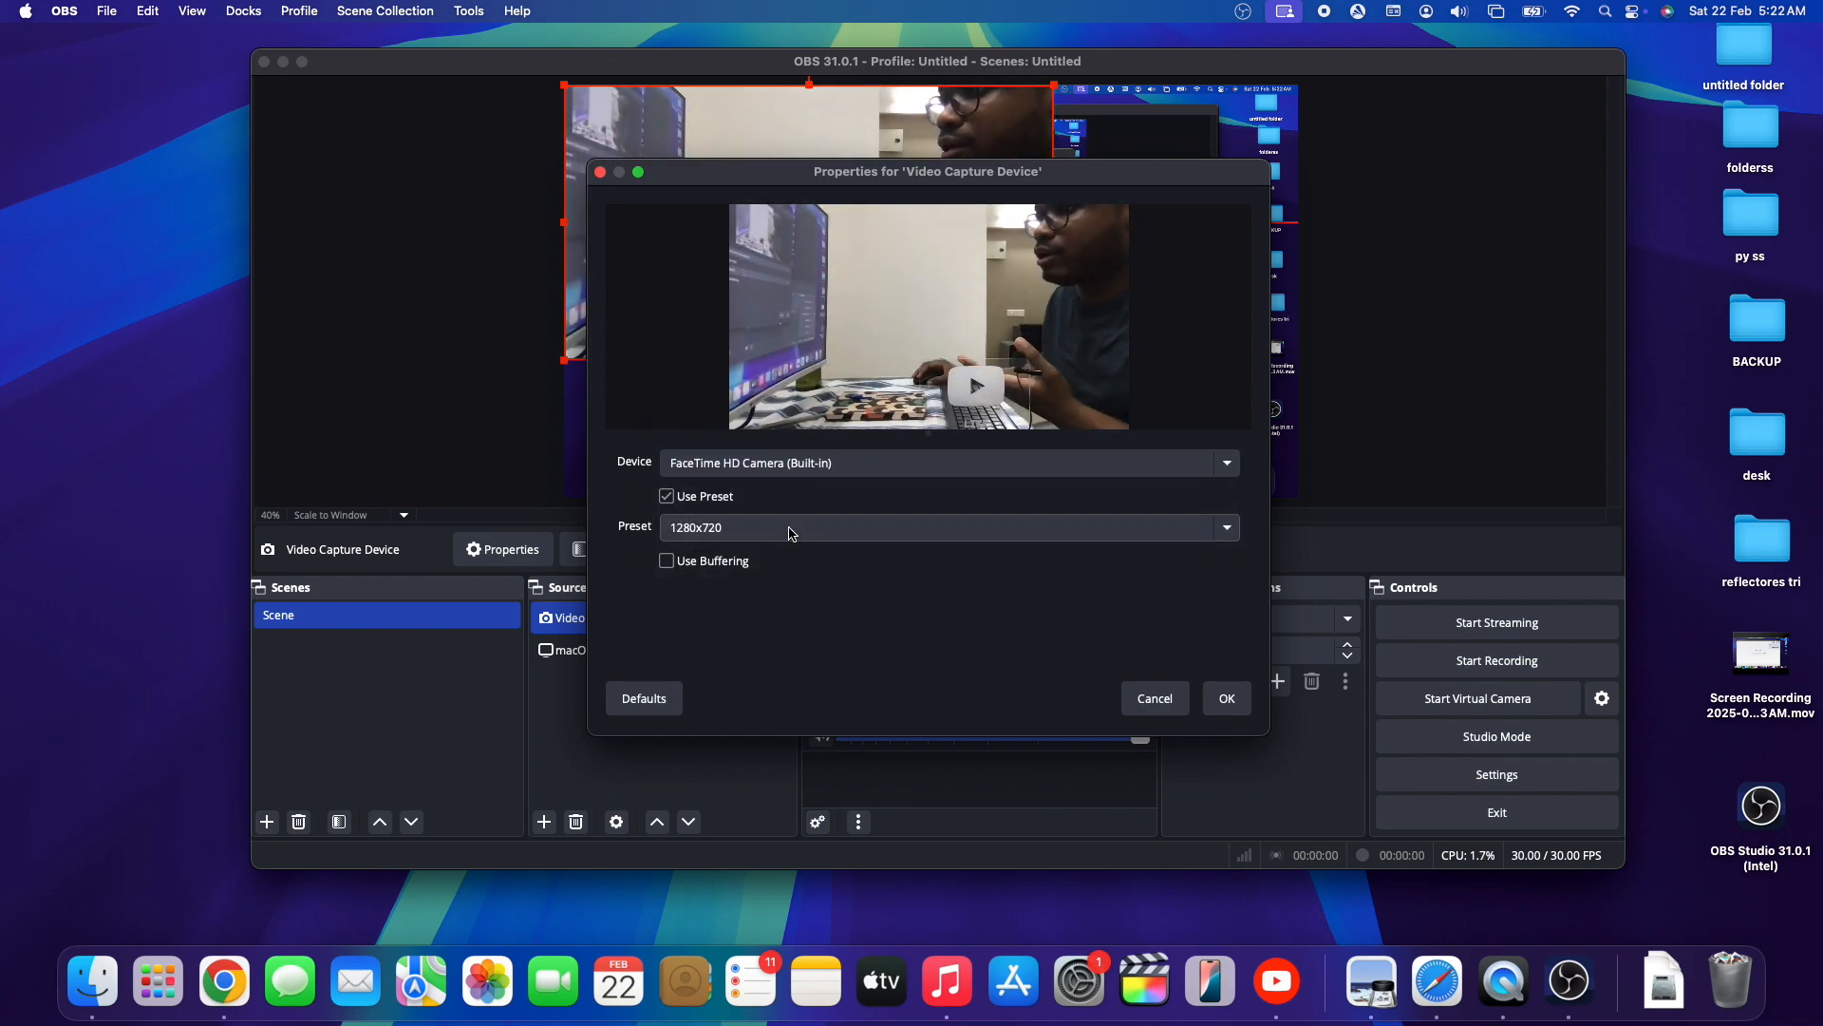
pyautogui.click(1229, 698)
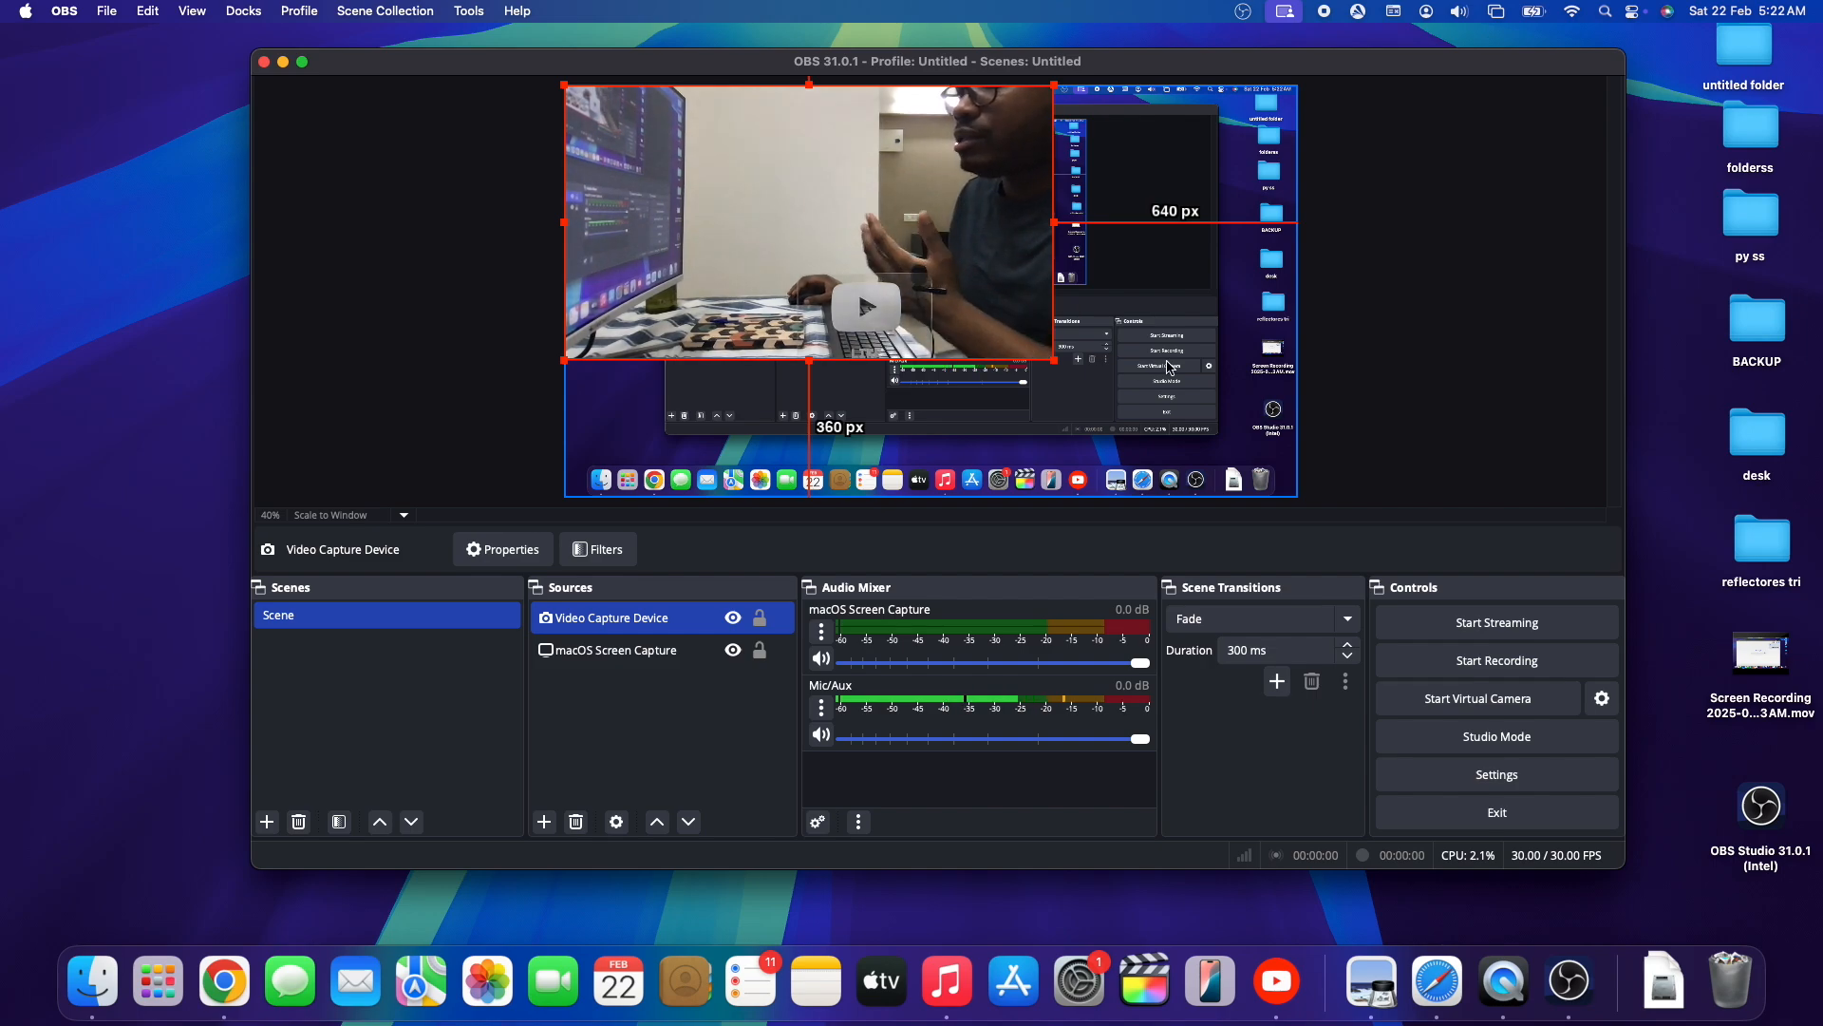
# - Shrink the camera picture to about a quarter of the canvas width in its lower-left corner, keeping Video Capture Device above macOS Screen Capture
pyautogui.moveTo(1064, 367); pyautogui.dragTo(749, 405)
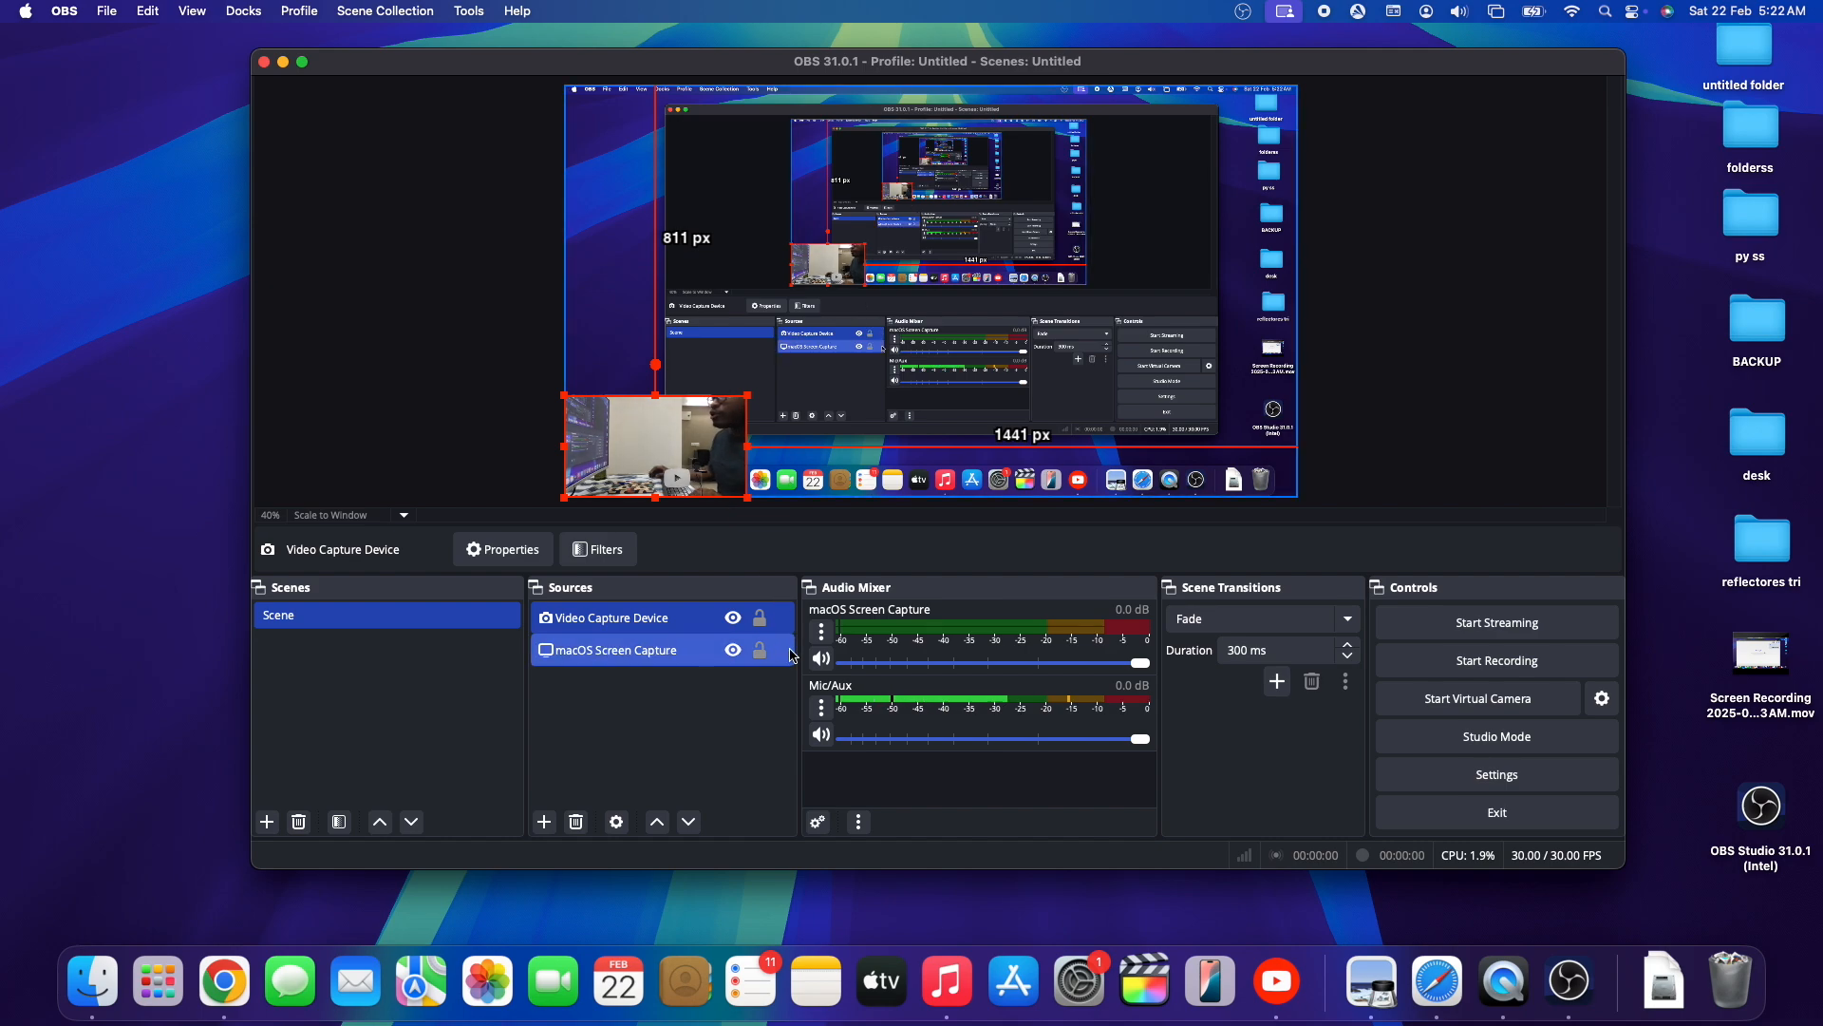
pyautogui.keyDown('super'); pyautogui.click(651, 642); pyautogui.keyUp('super')
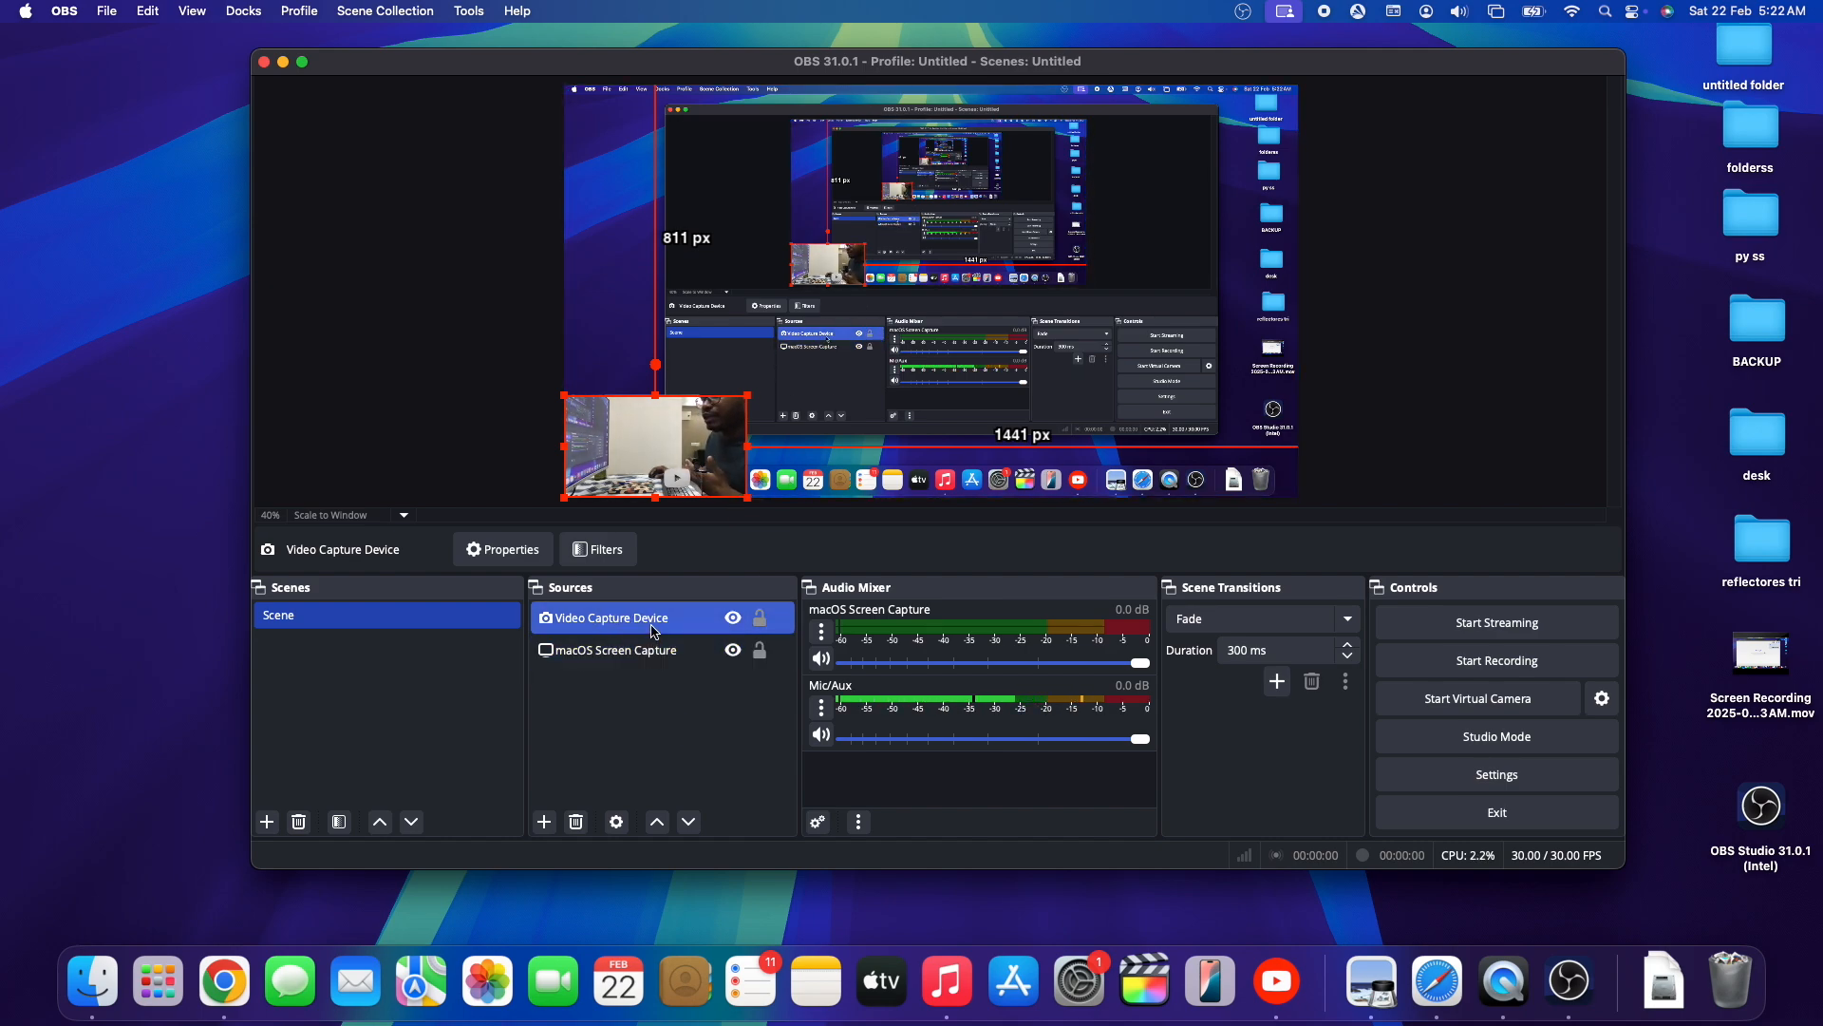
pyautogui.moveTo(653, 629)
pyautogui.mouseDown()
pyautogui.moveTo(653, 665)
pyautogui.moveTo(647, 606)
pyautogui.mouseUp()
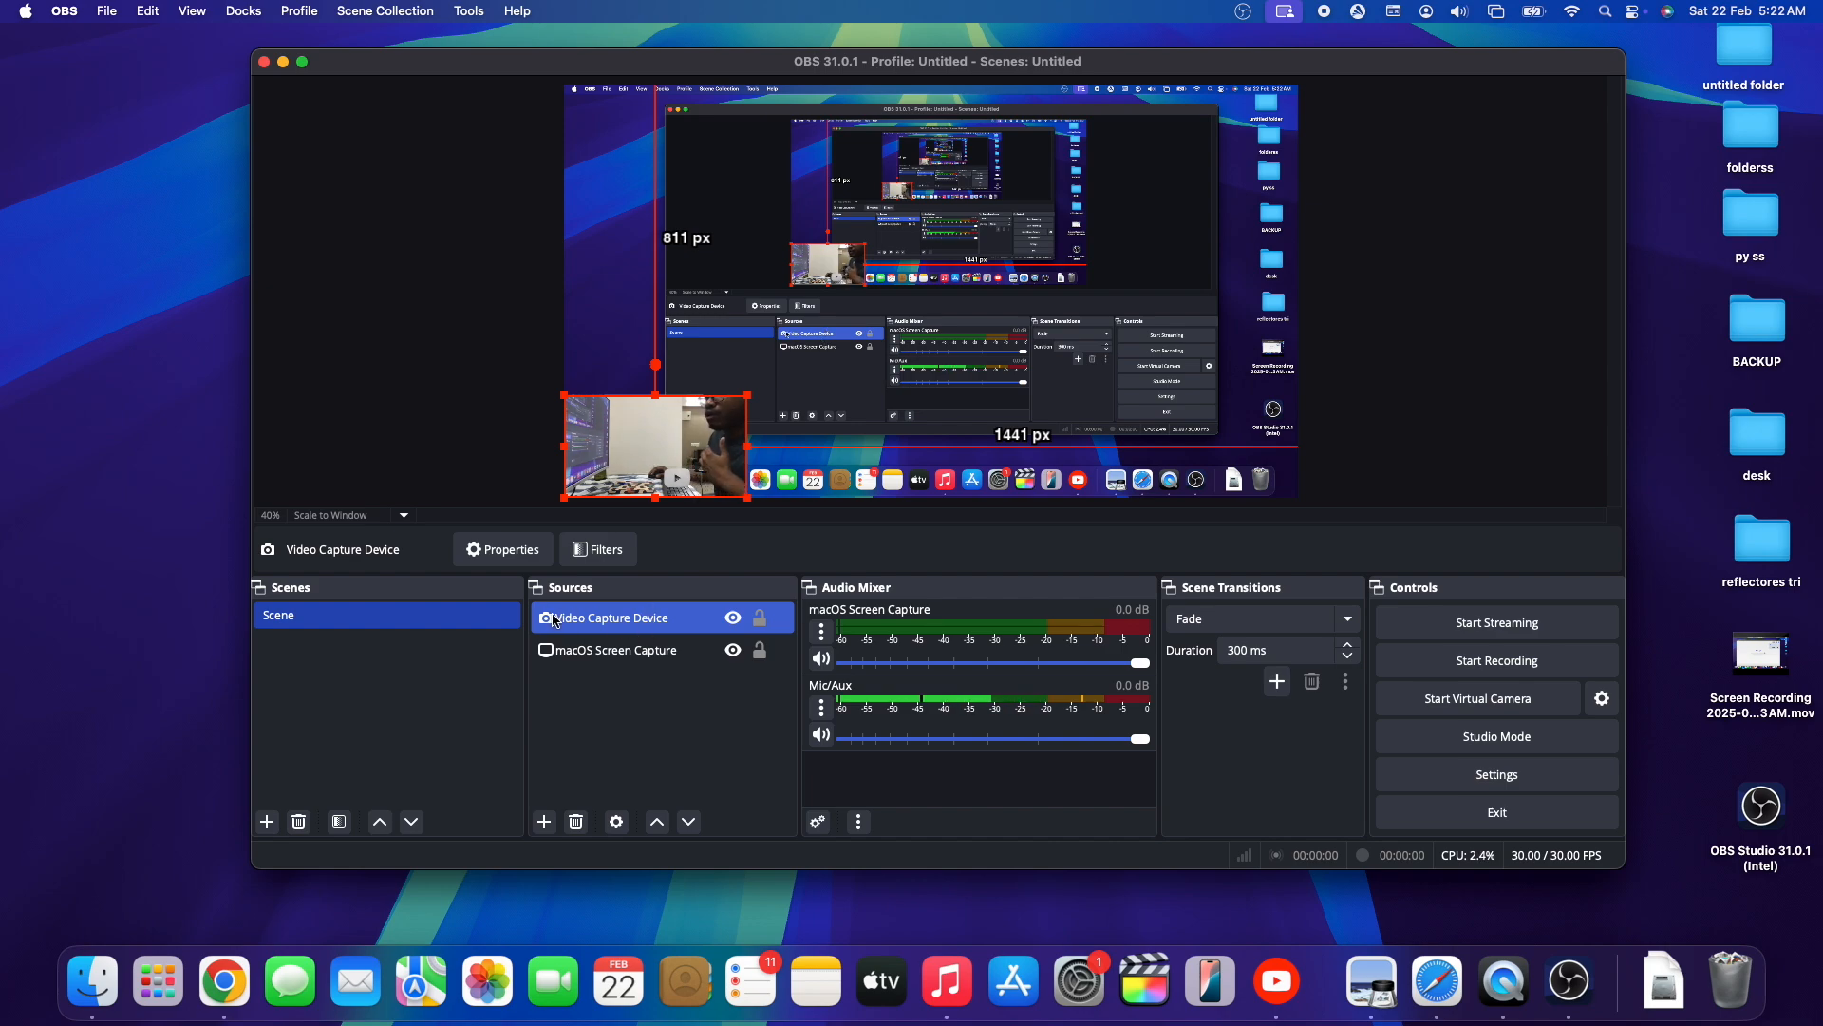
pyautogui.keyDown('shift'); pyautogui.click(628, 651); pyautogui.keyUp('shift')
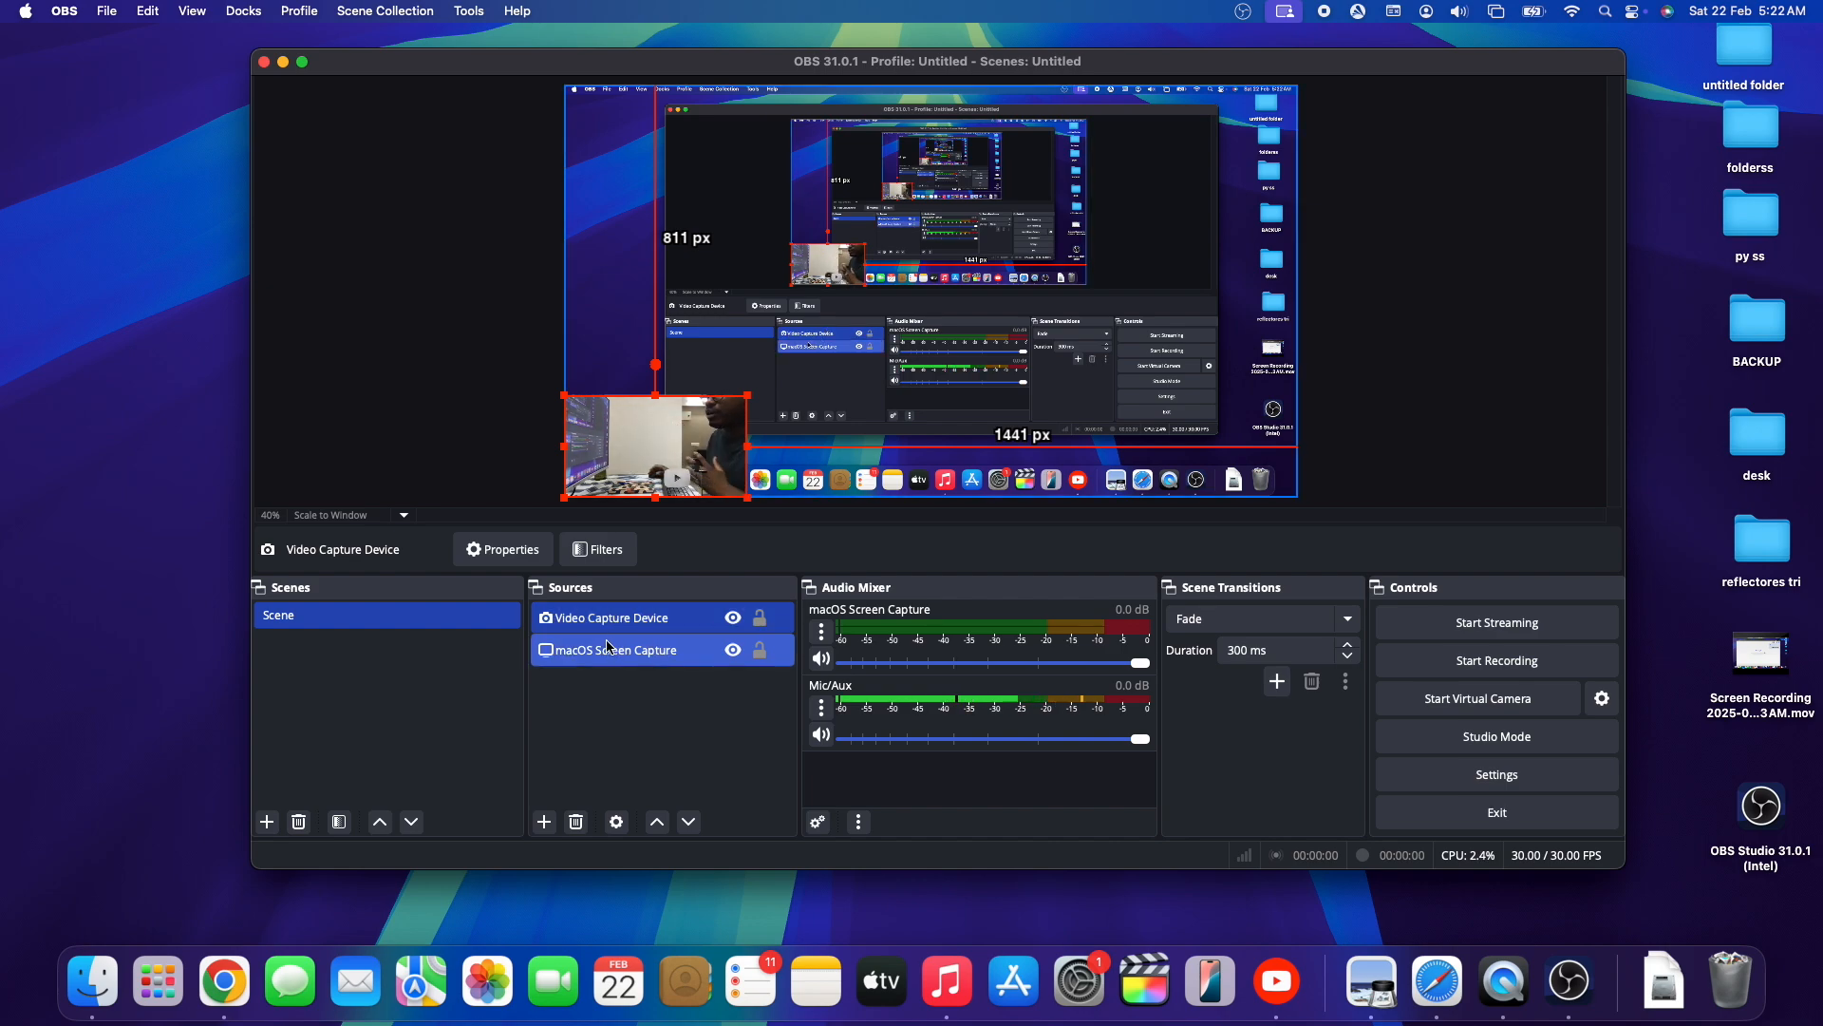
# - Start recording the scene in OBS and minimise the OBS window
pyautogui.click(1562, 668)
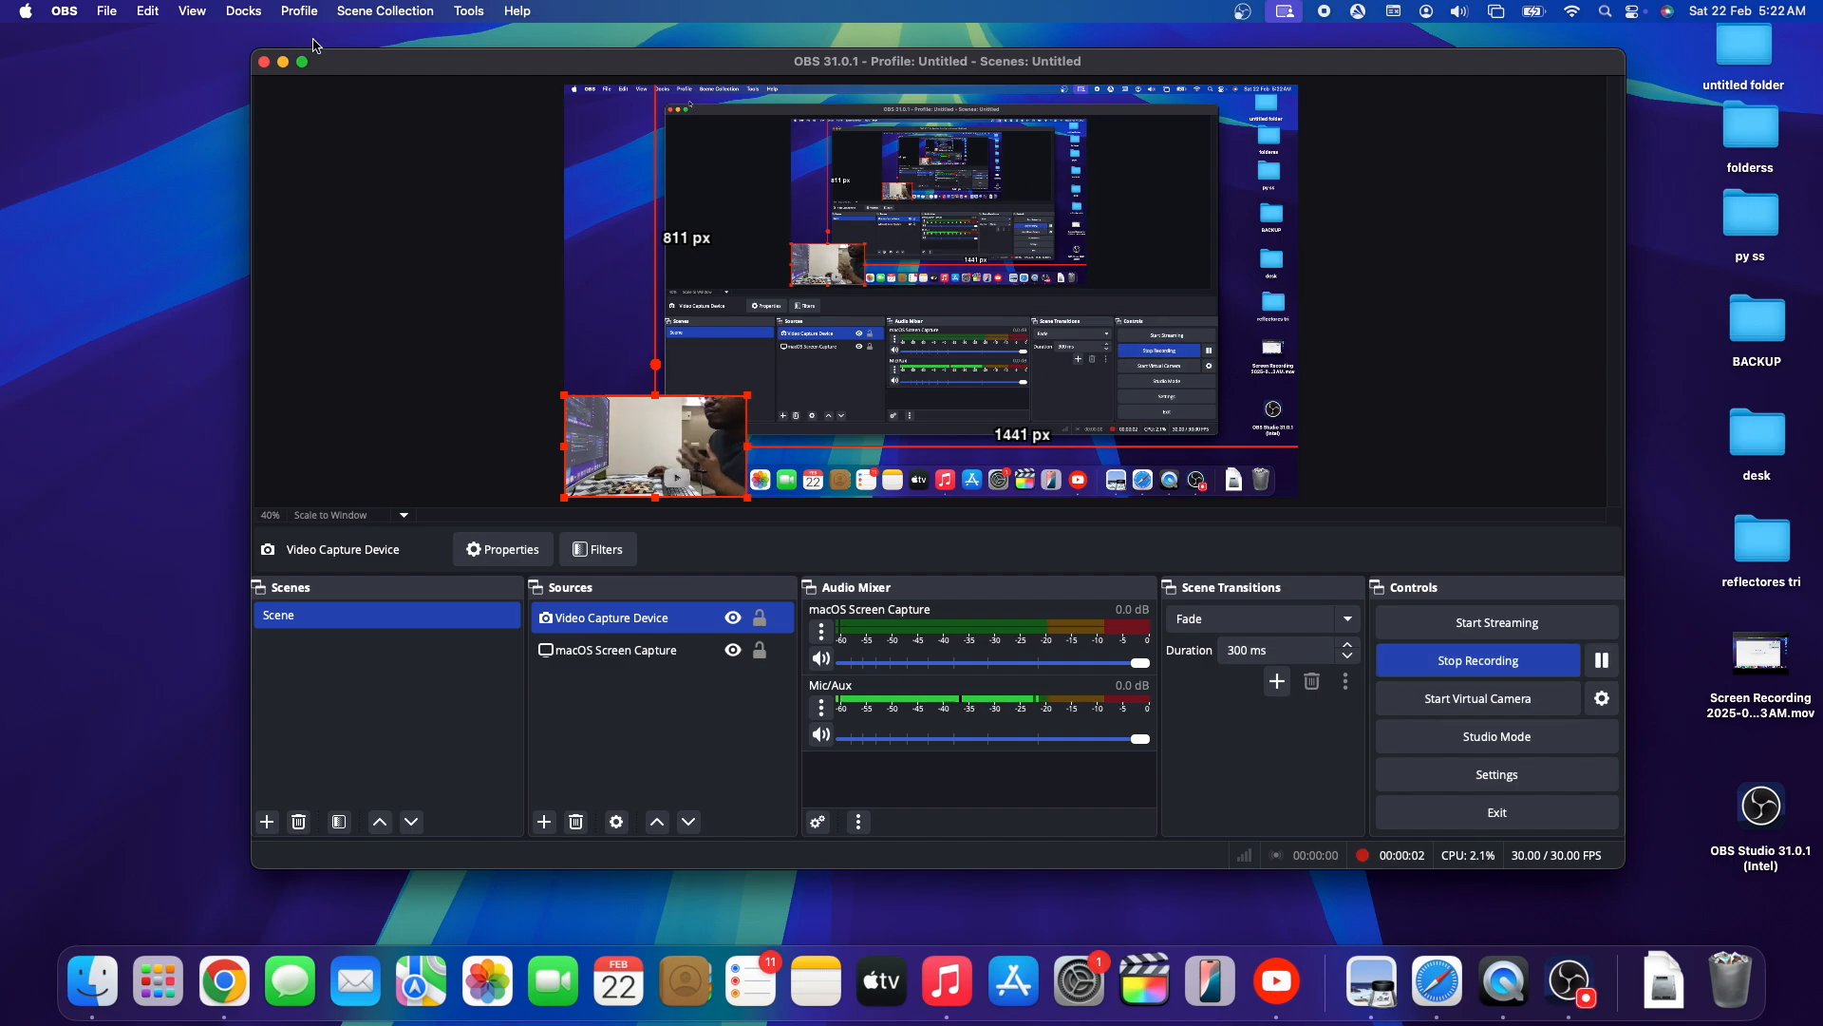
pyautogui.click(284, 62)
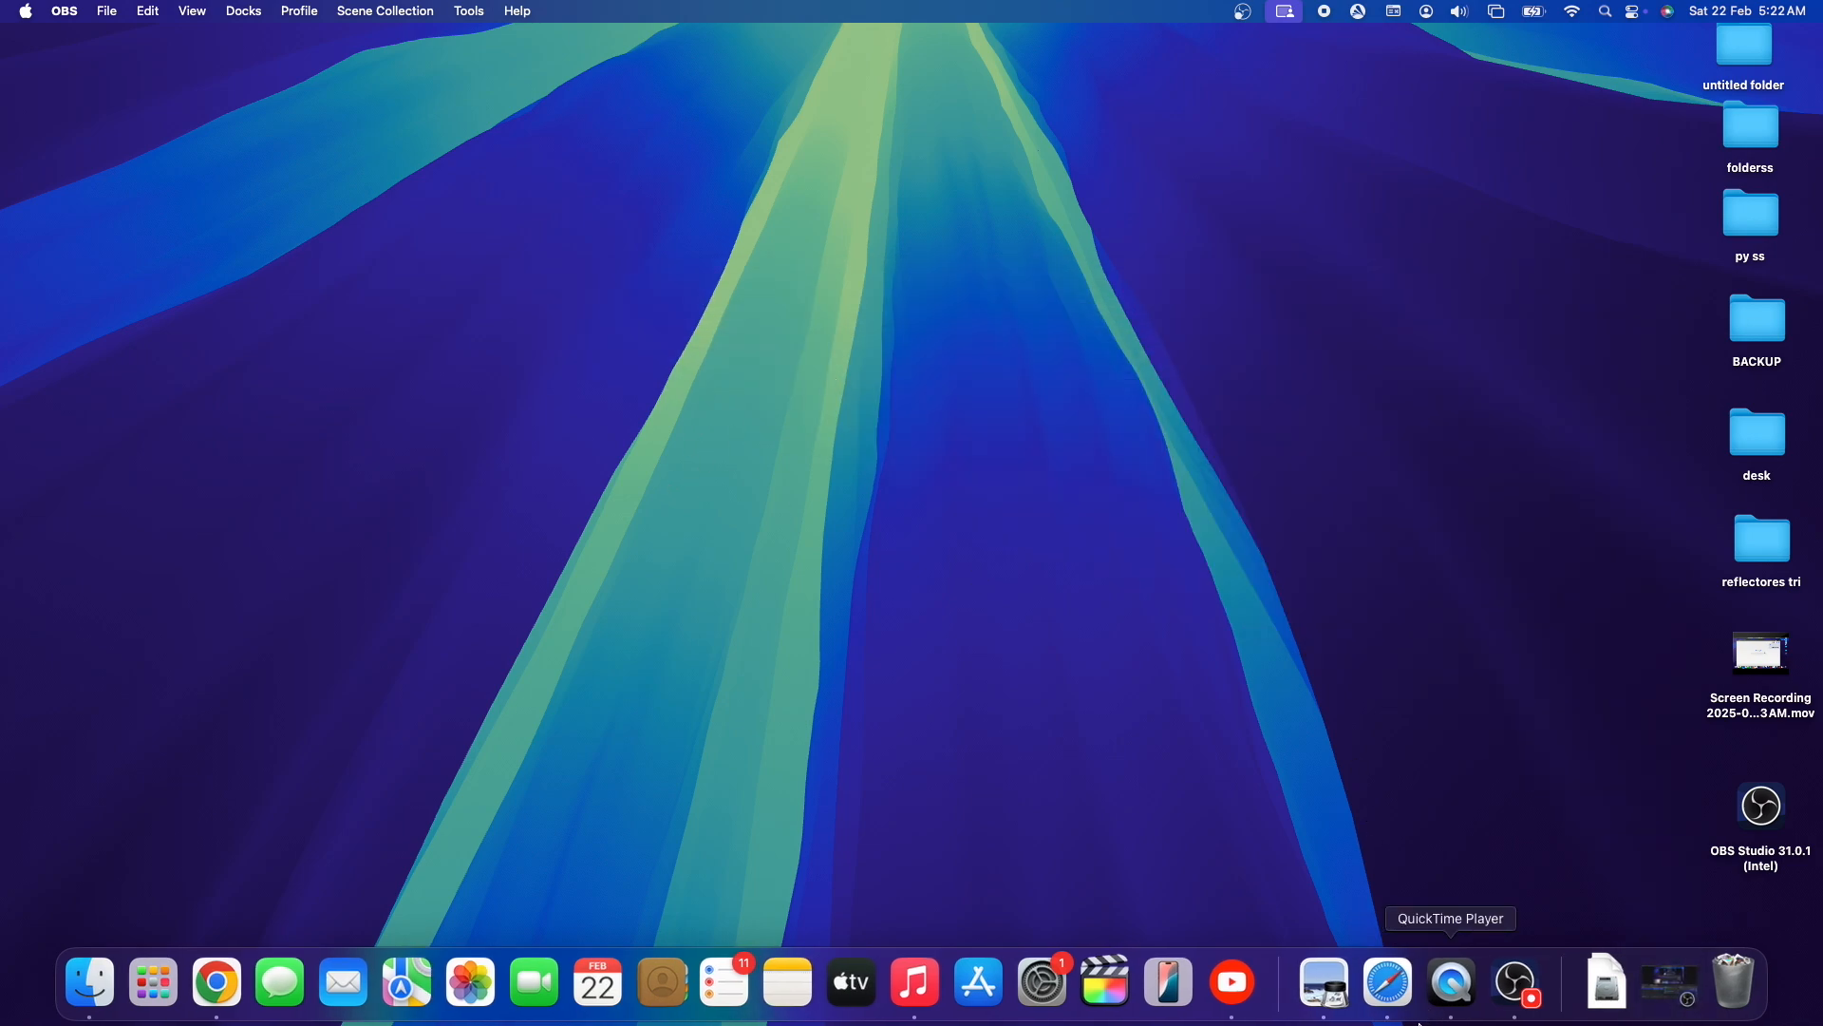
# - Switch to Safari, go to google.com and search for "keafbhiueafhn" as sample activity for the recording
pyautogui.click(1387, 983)
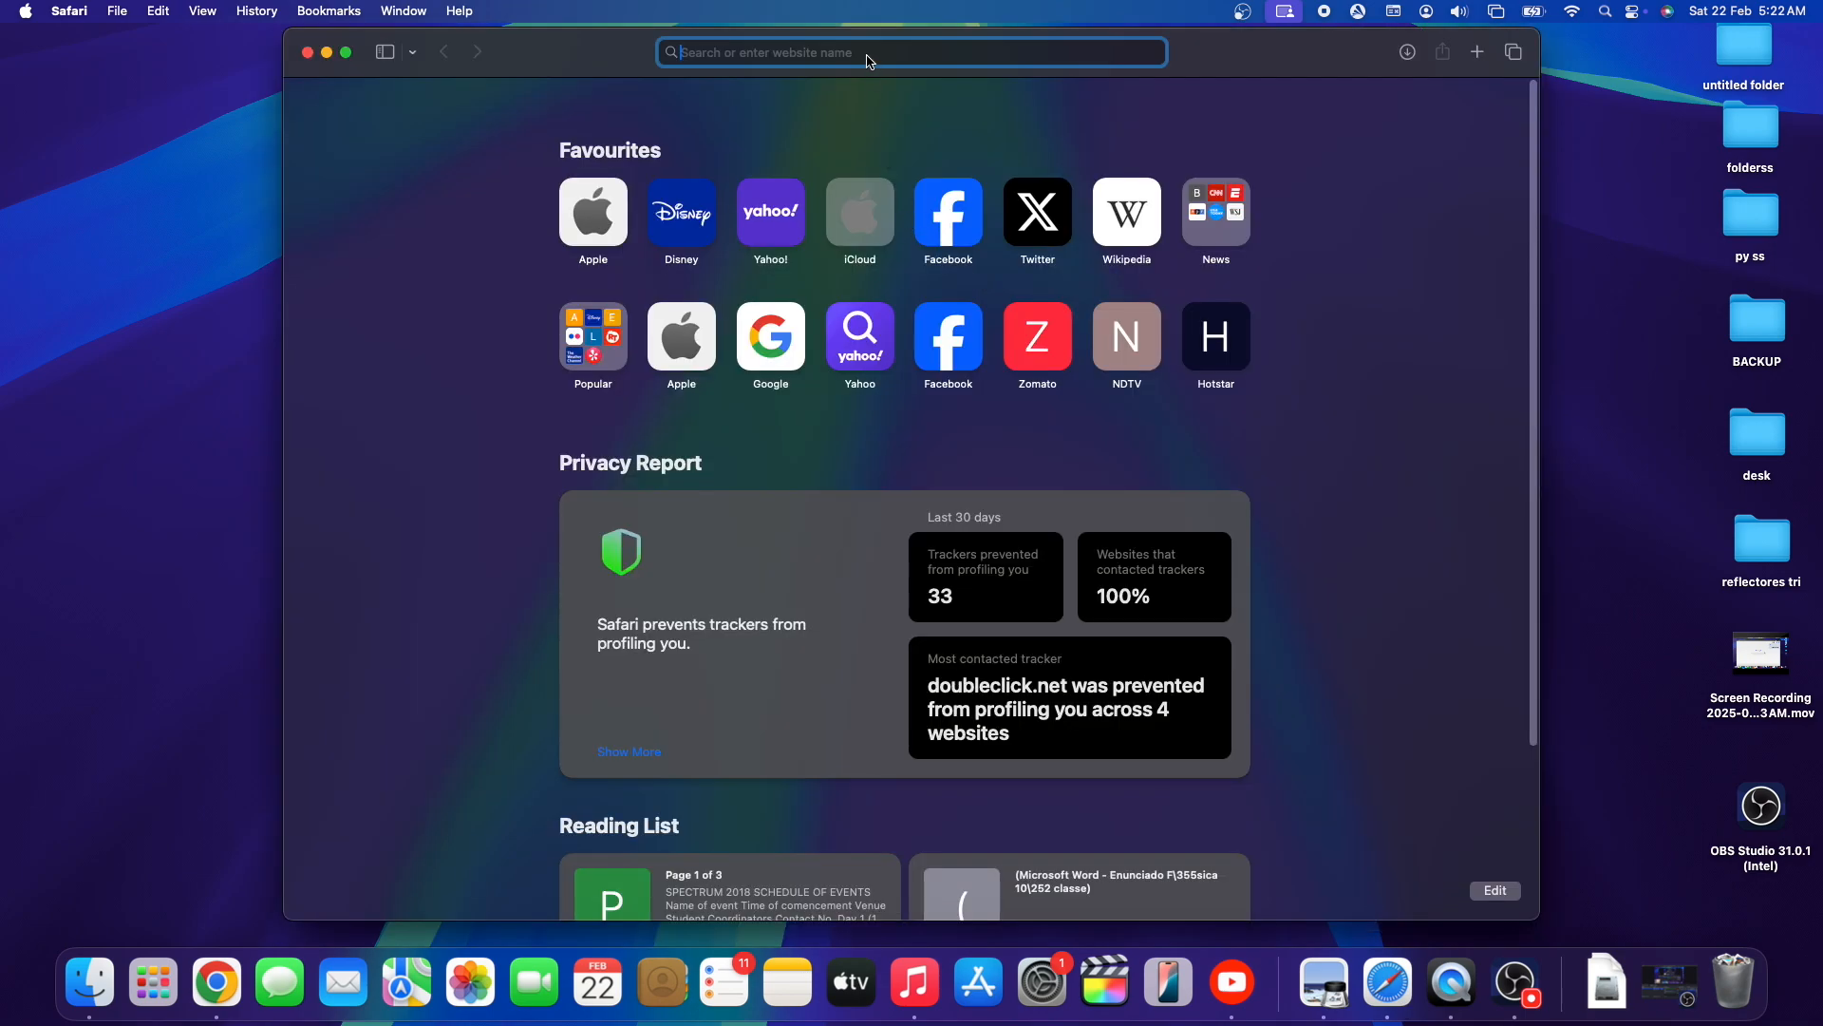
pyautogui.write('google.c')
pyautogui.press('Return')
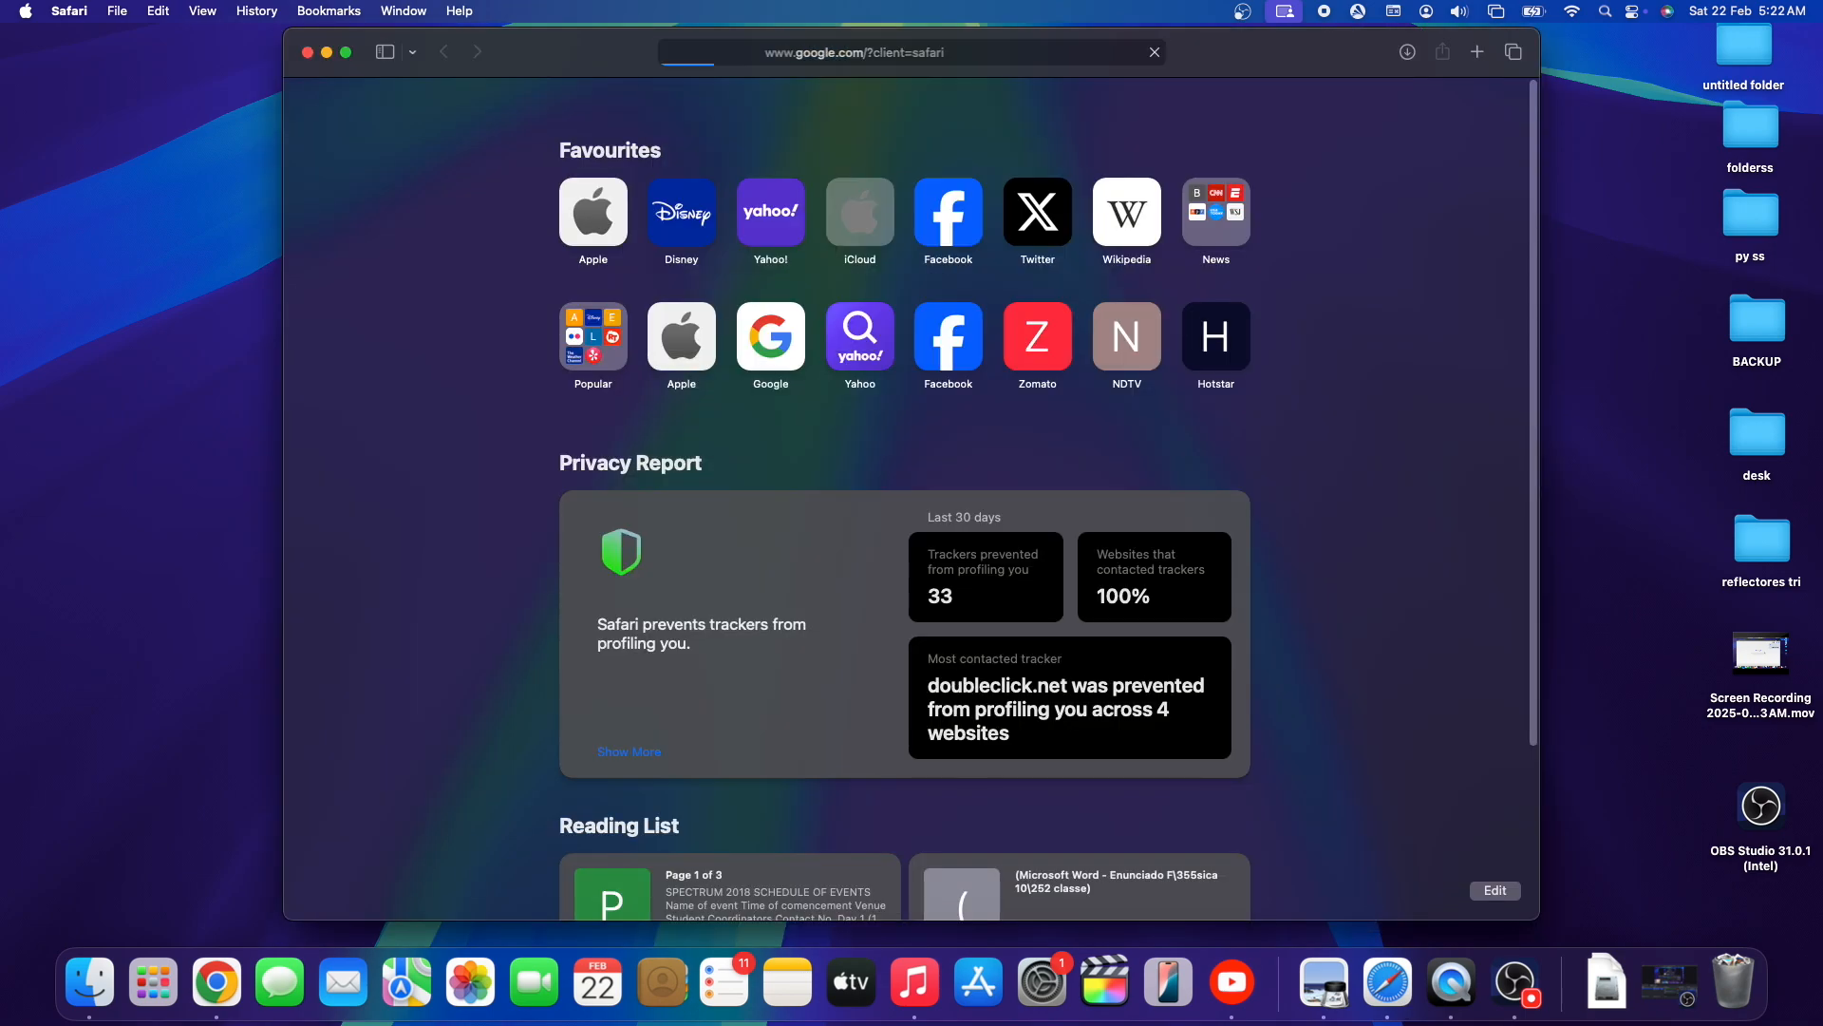
pyautogui.click(871, 461)
pyautogui.write('keafbhiueafhn')
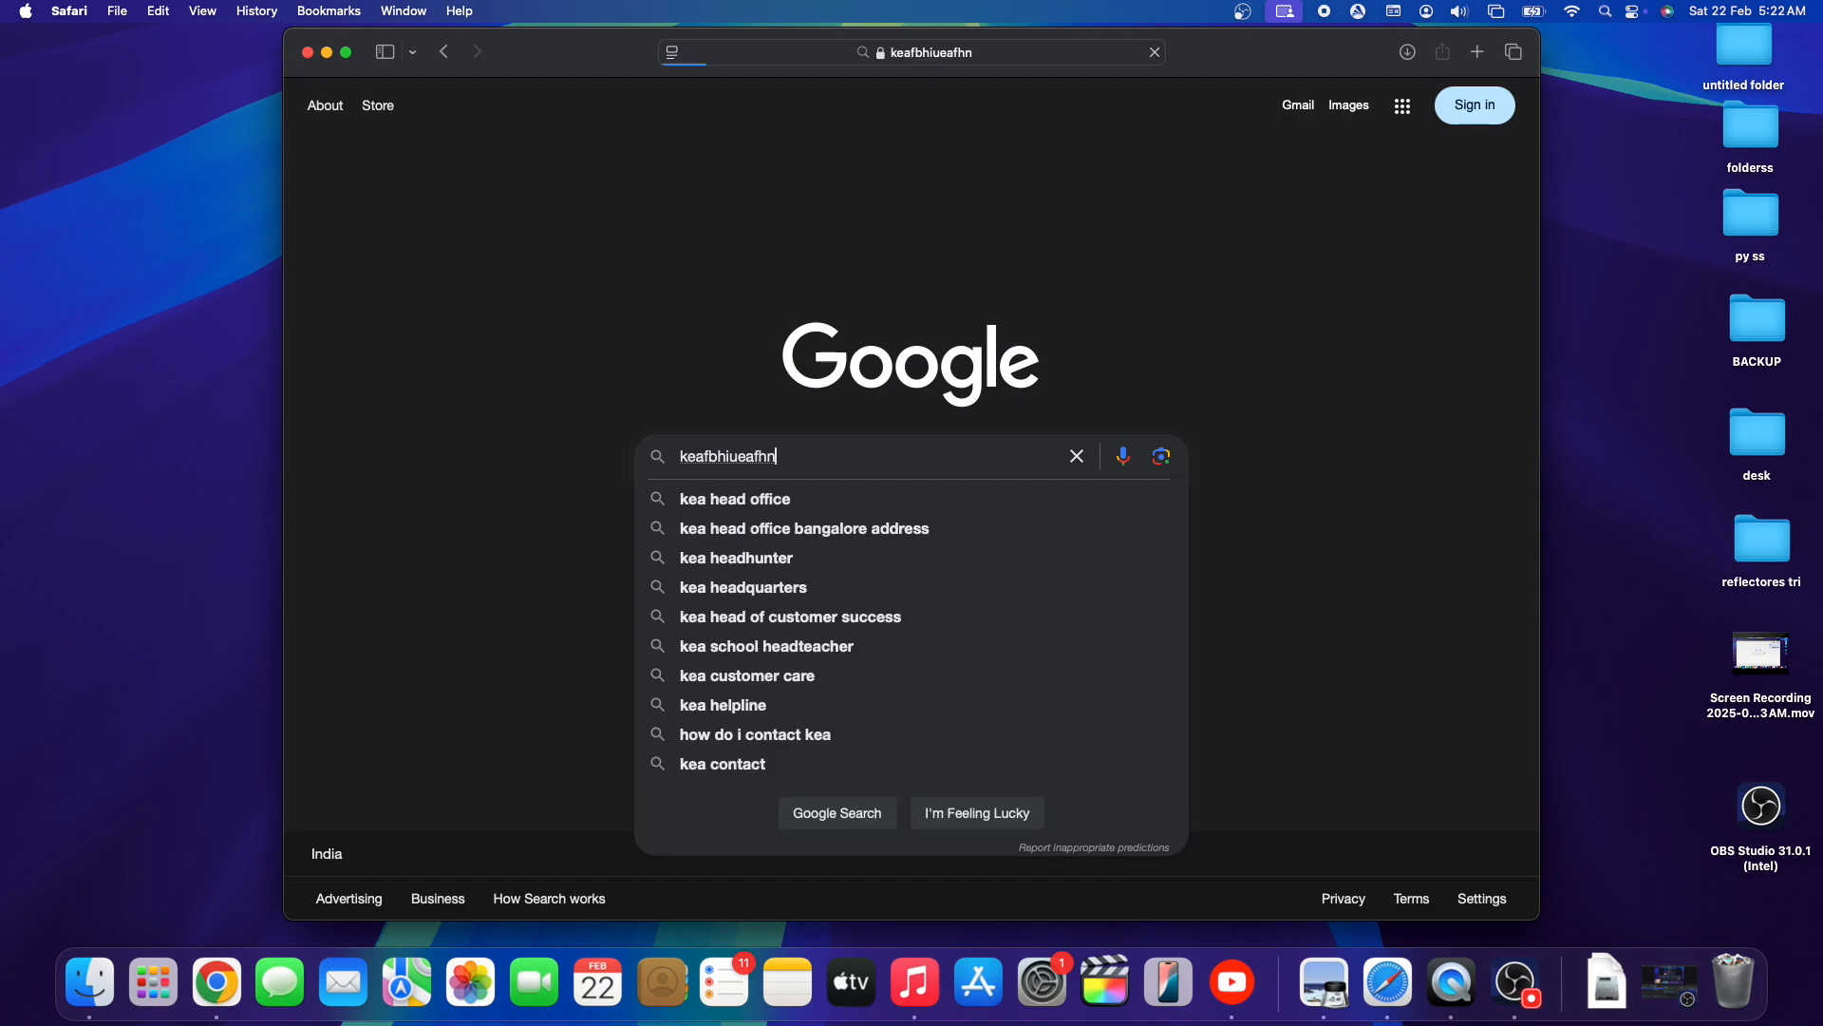
pyautogui.press('Return')
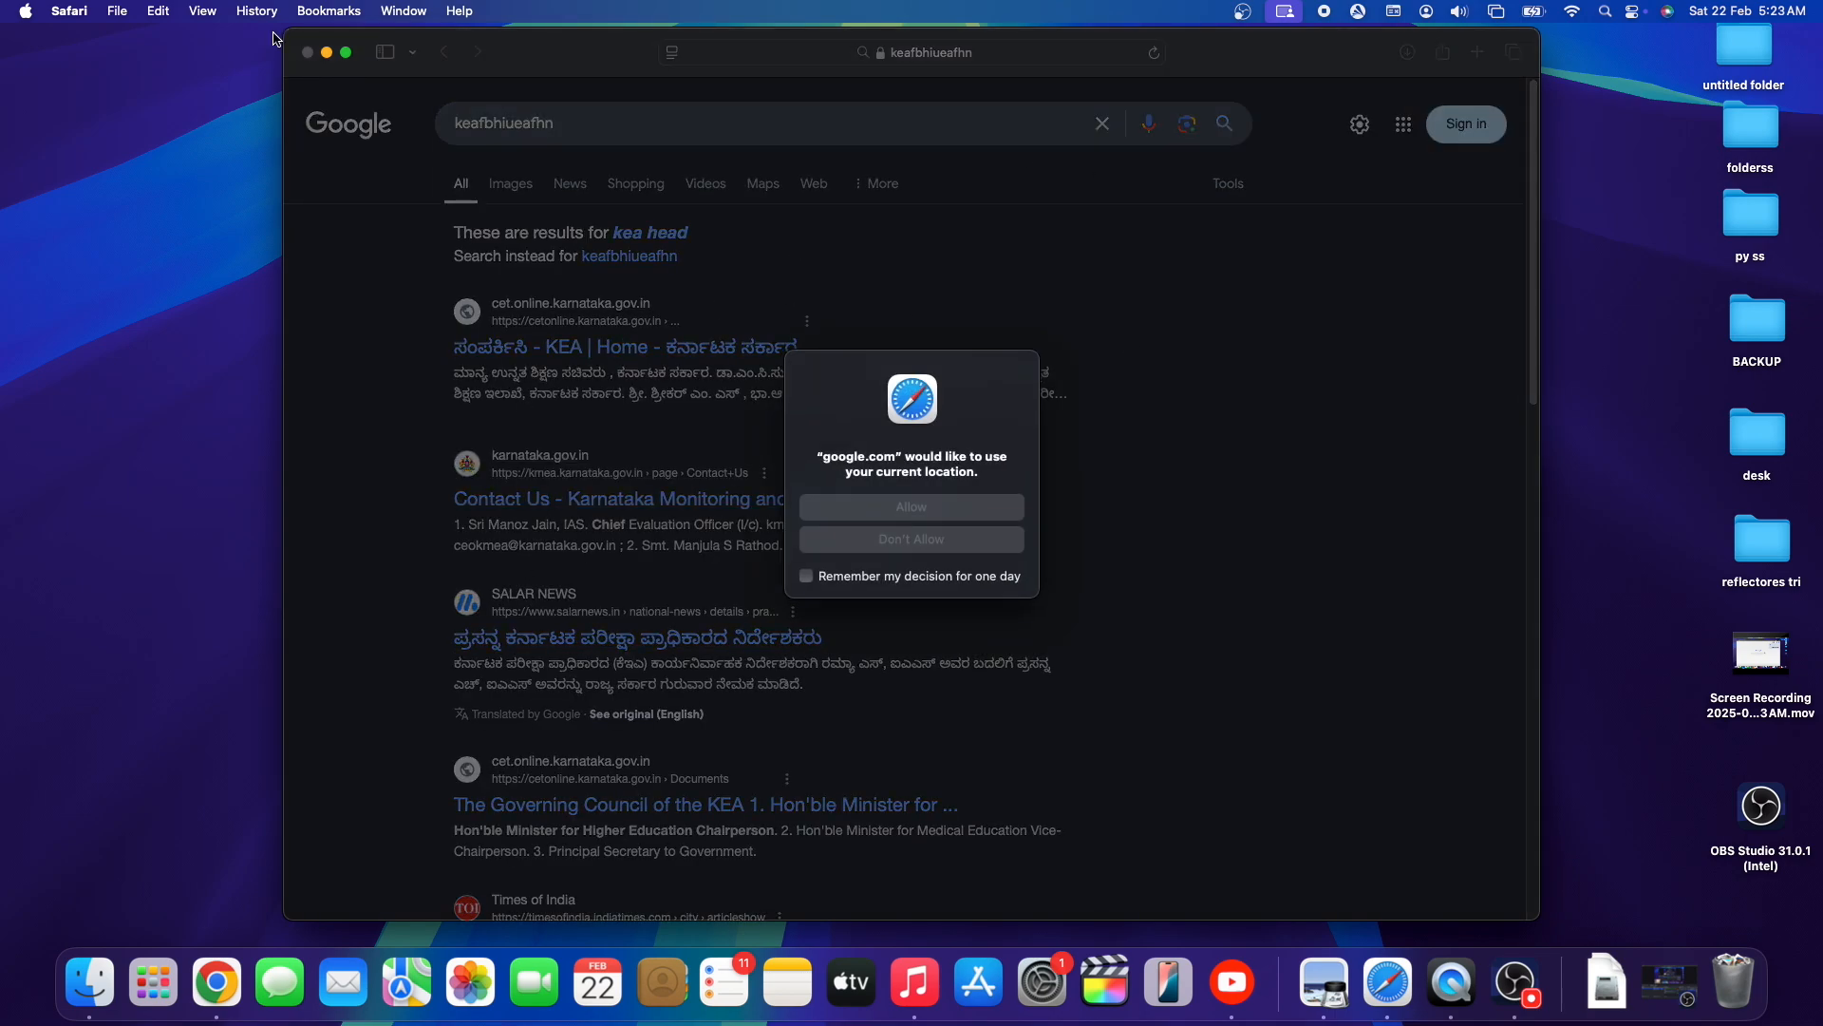
# - Minimise Safari, restore the OBS window and stop the recording
pyautogui.press('super+m')
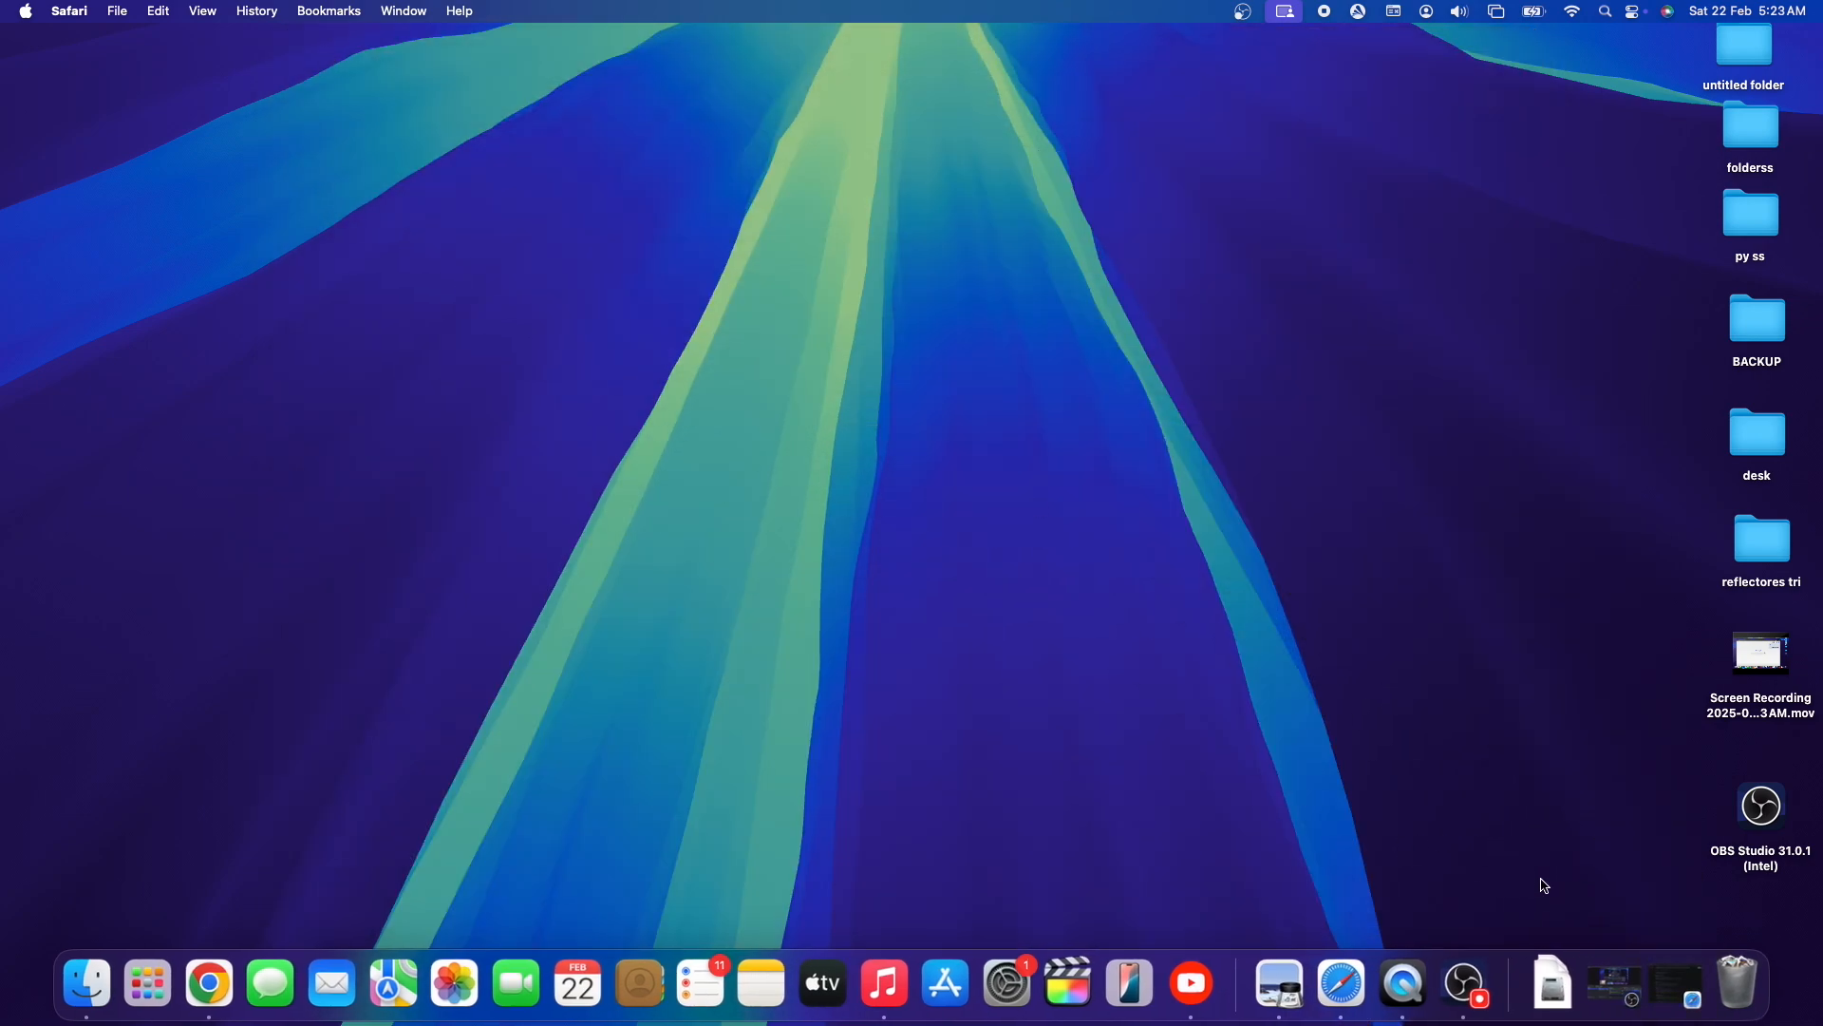
pyautogui.click(1616, 986)
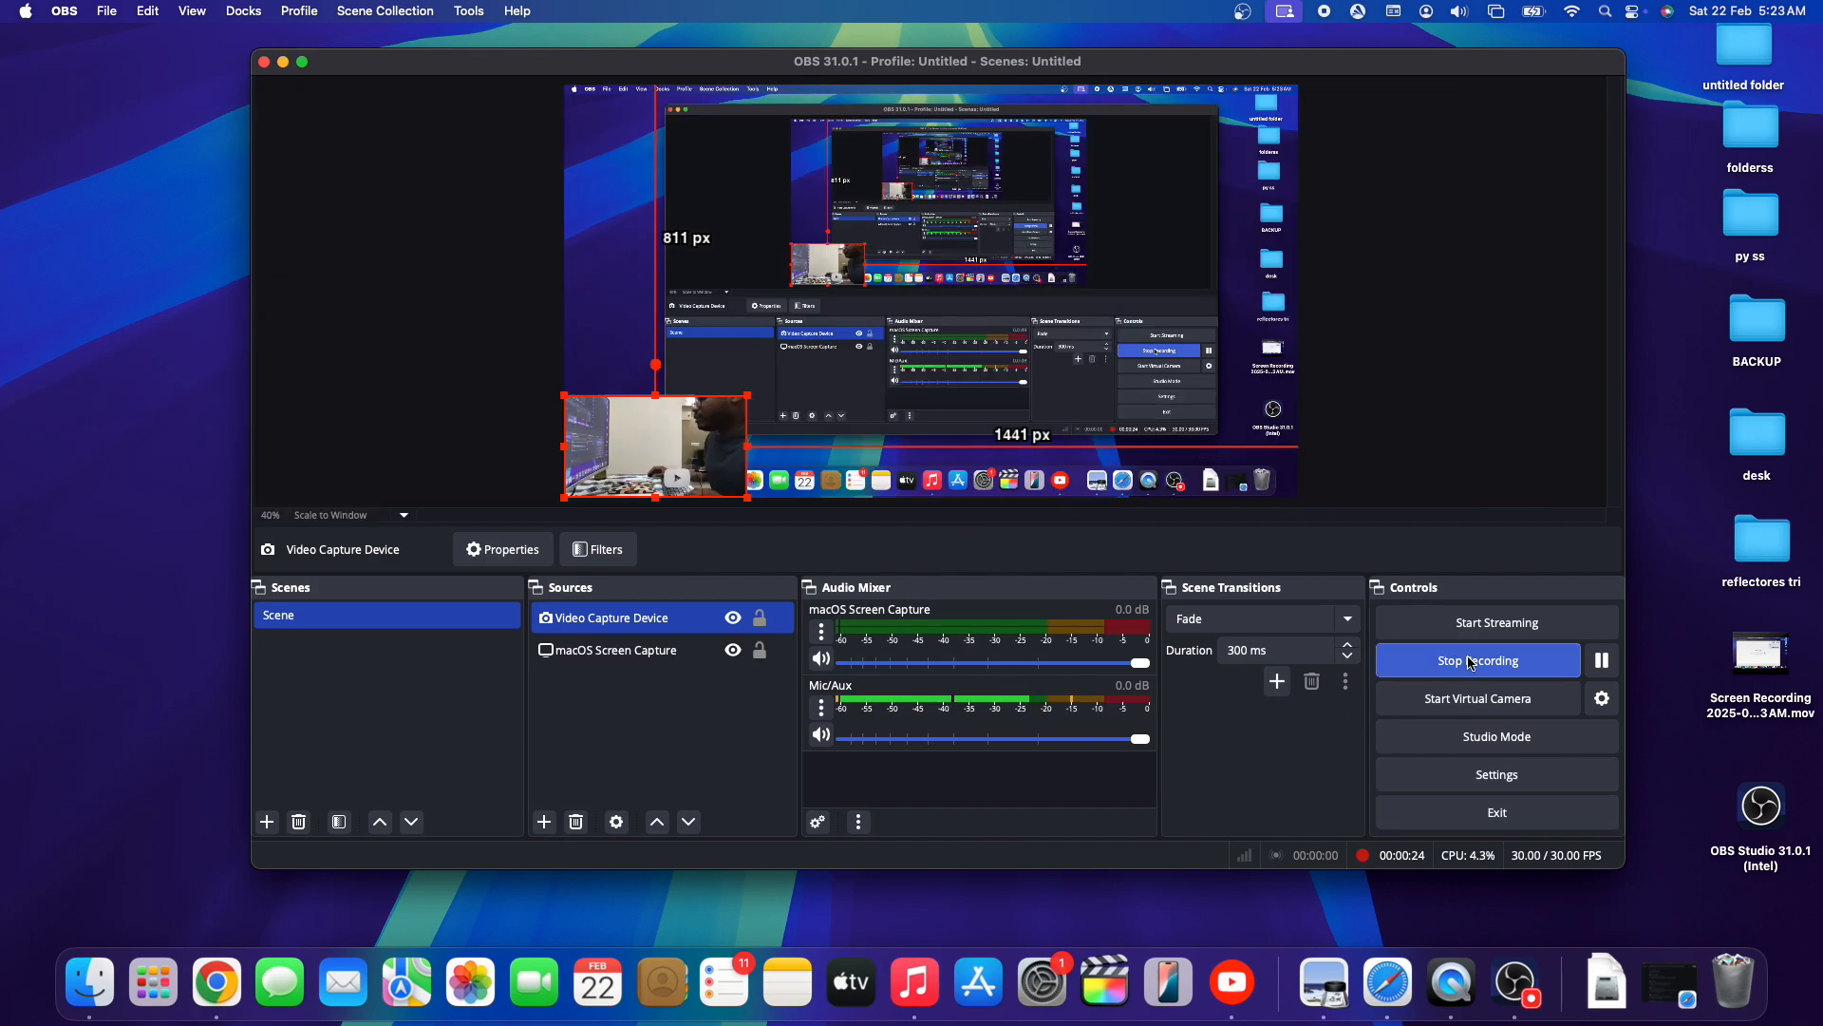
pyautogui.click(1474, 664)
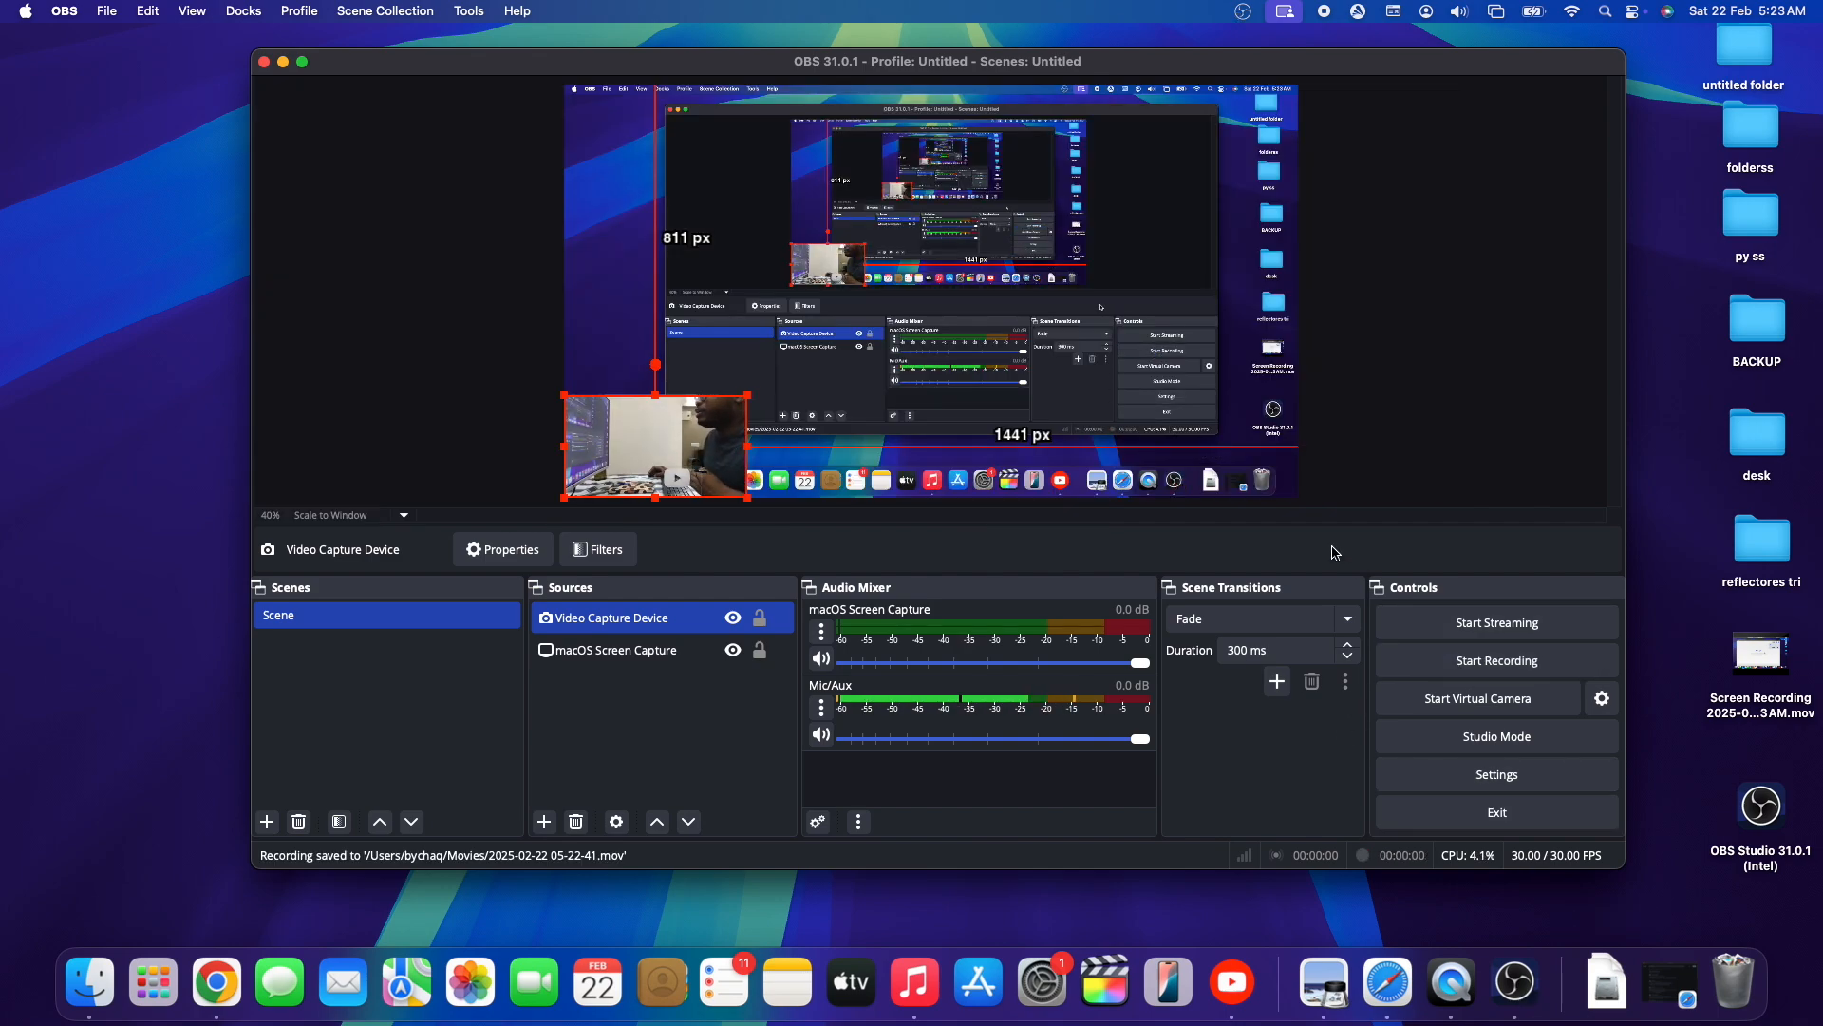
# - Open the Output settings in OBS and copy the Recording Path
pyautogui.click(284, 63)
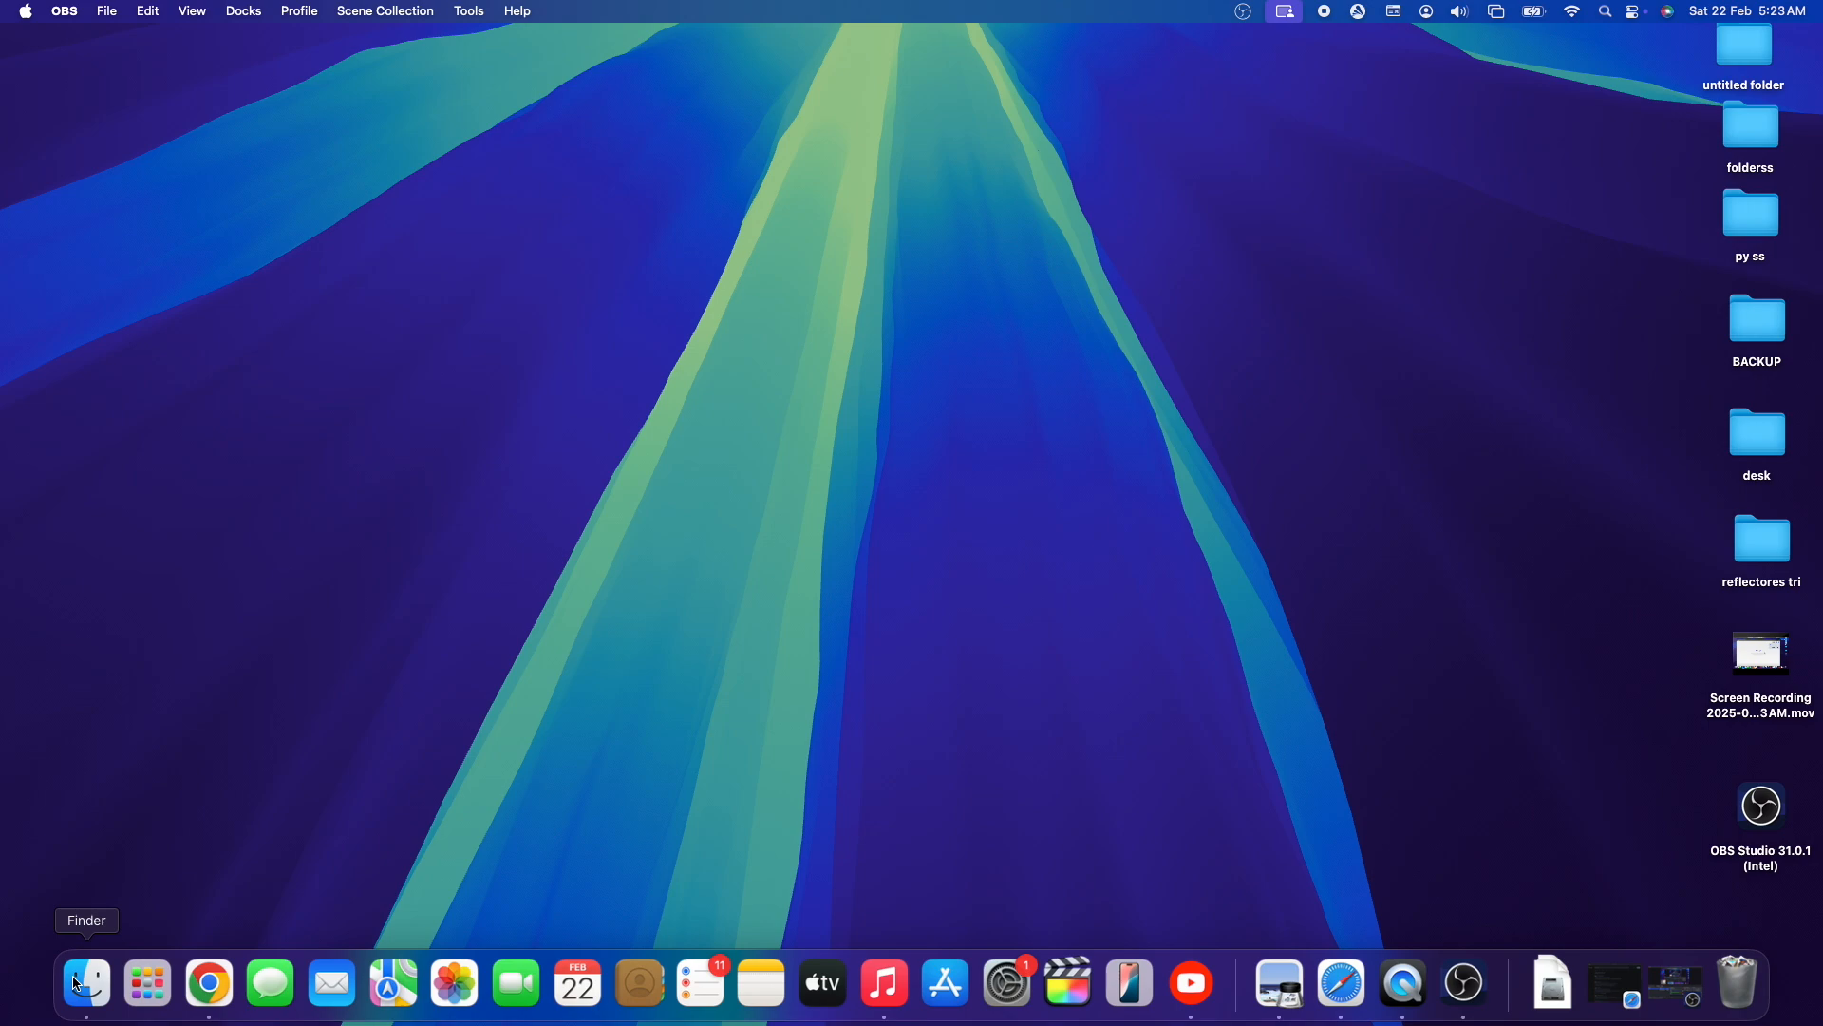
pyautogui.click(1678, 984)
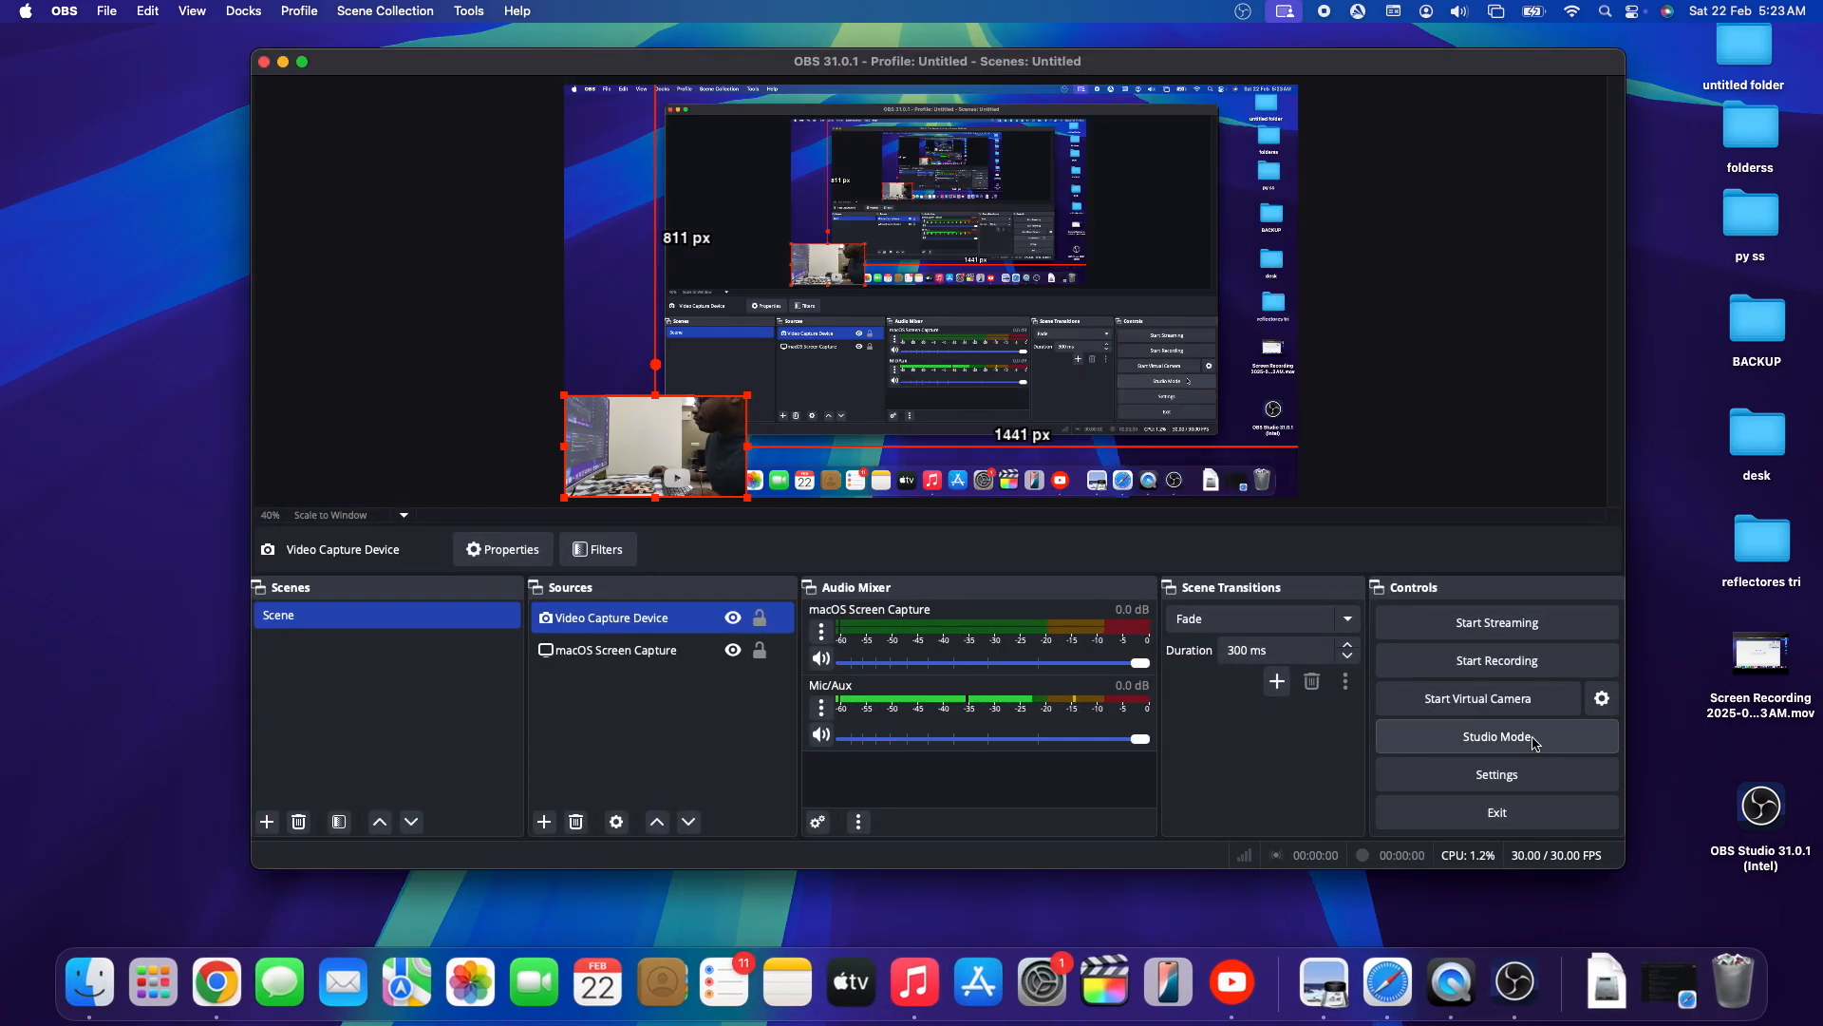
pyautogui.click(1507, 777)
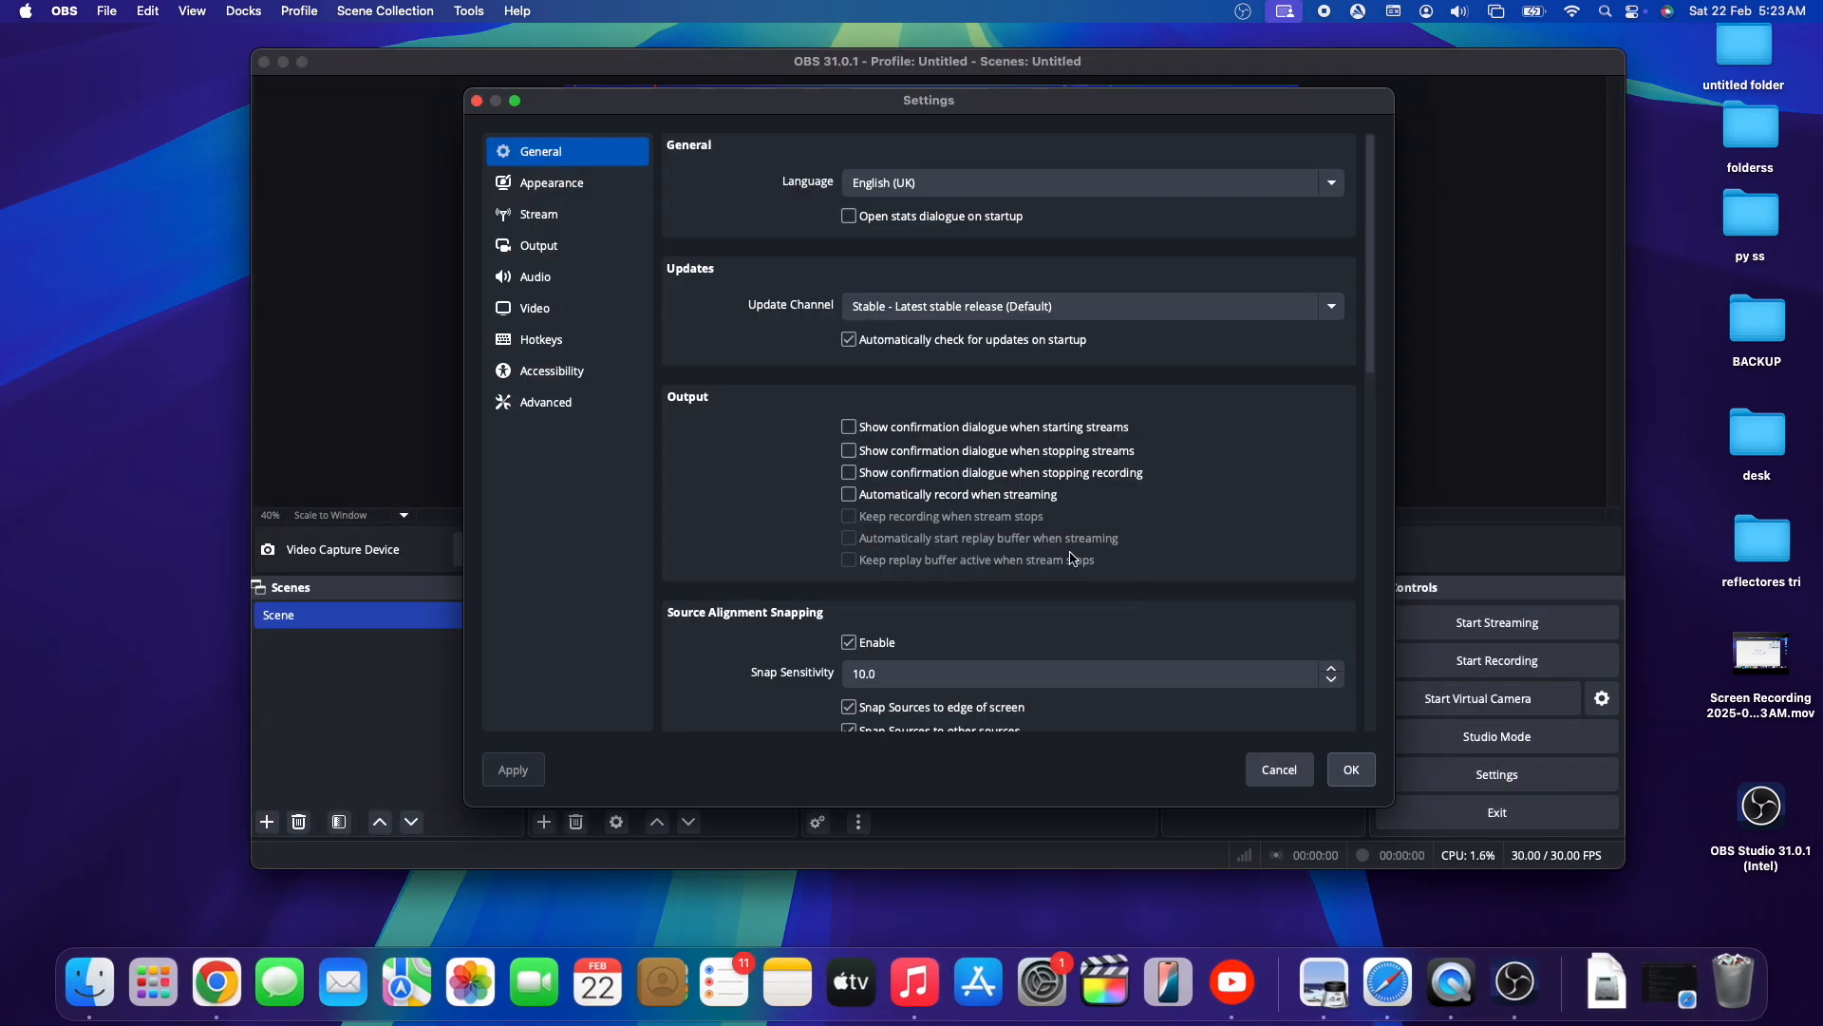
pyautogui.click(572, 247)
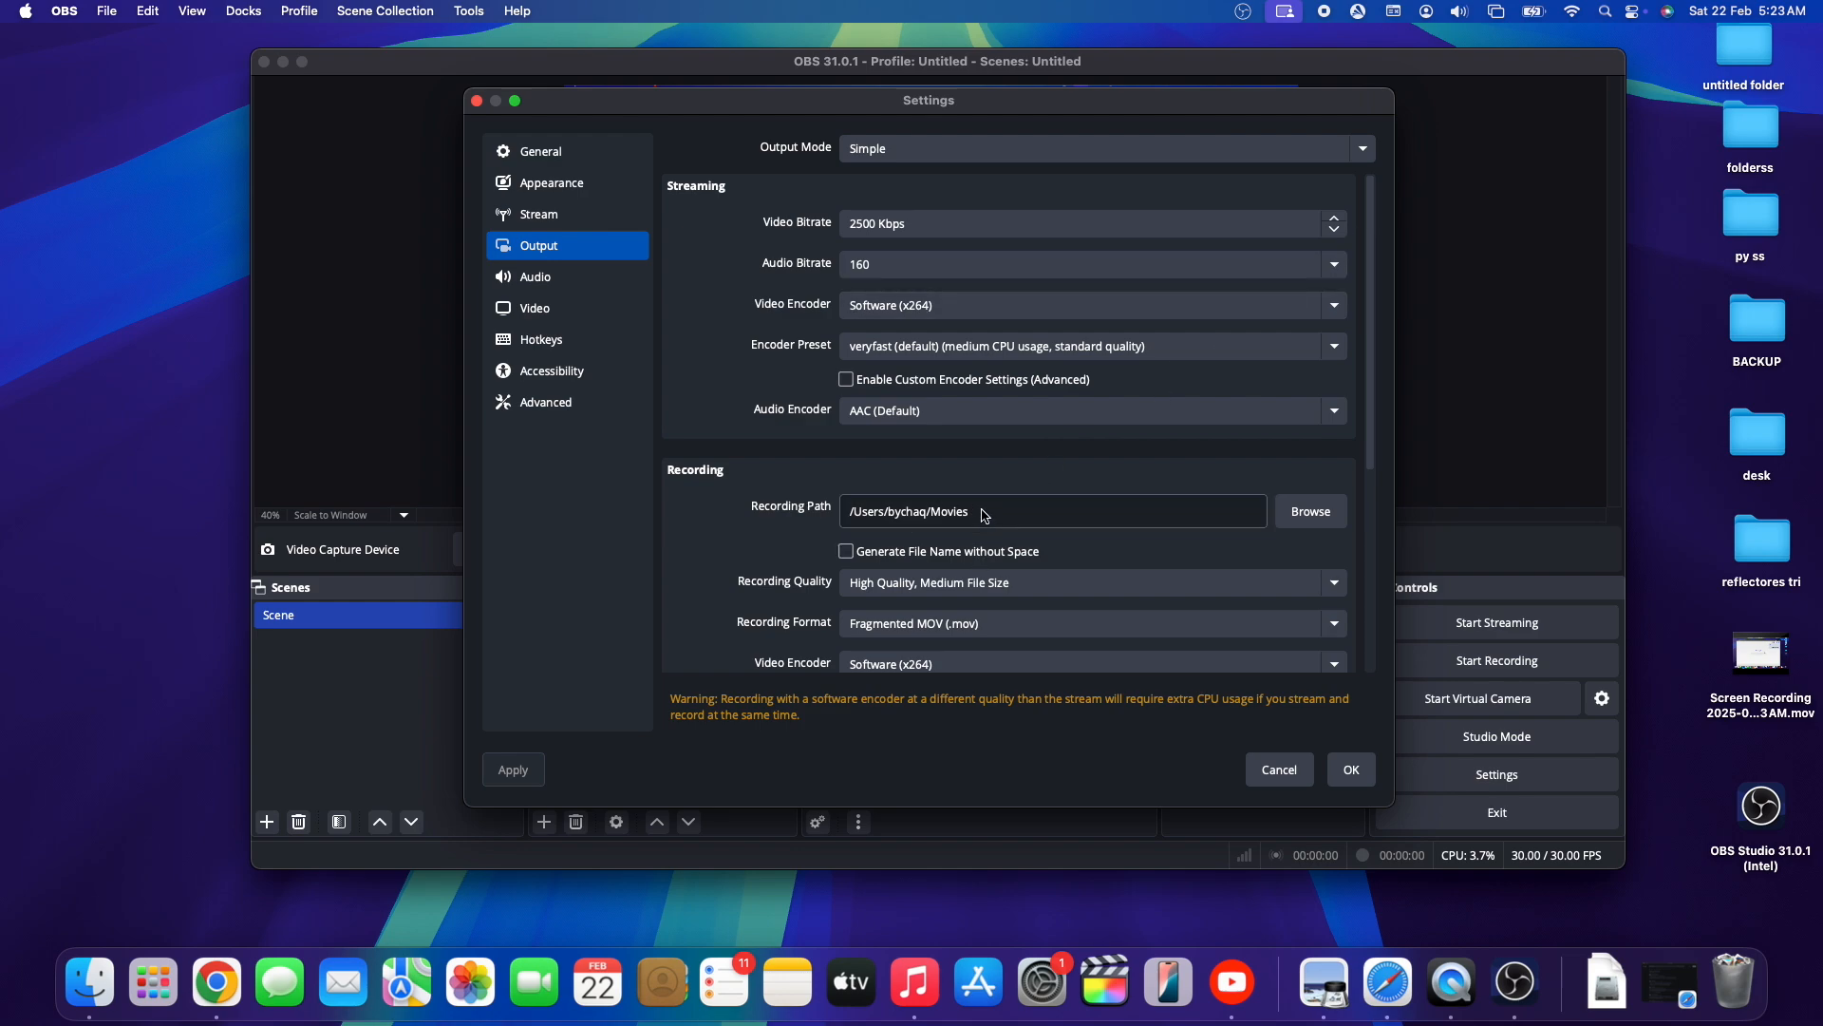
pyautogui.moveTo(979, 522); pyautogui.dragTo(801, 487)
pyautogui.press('super+c')
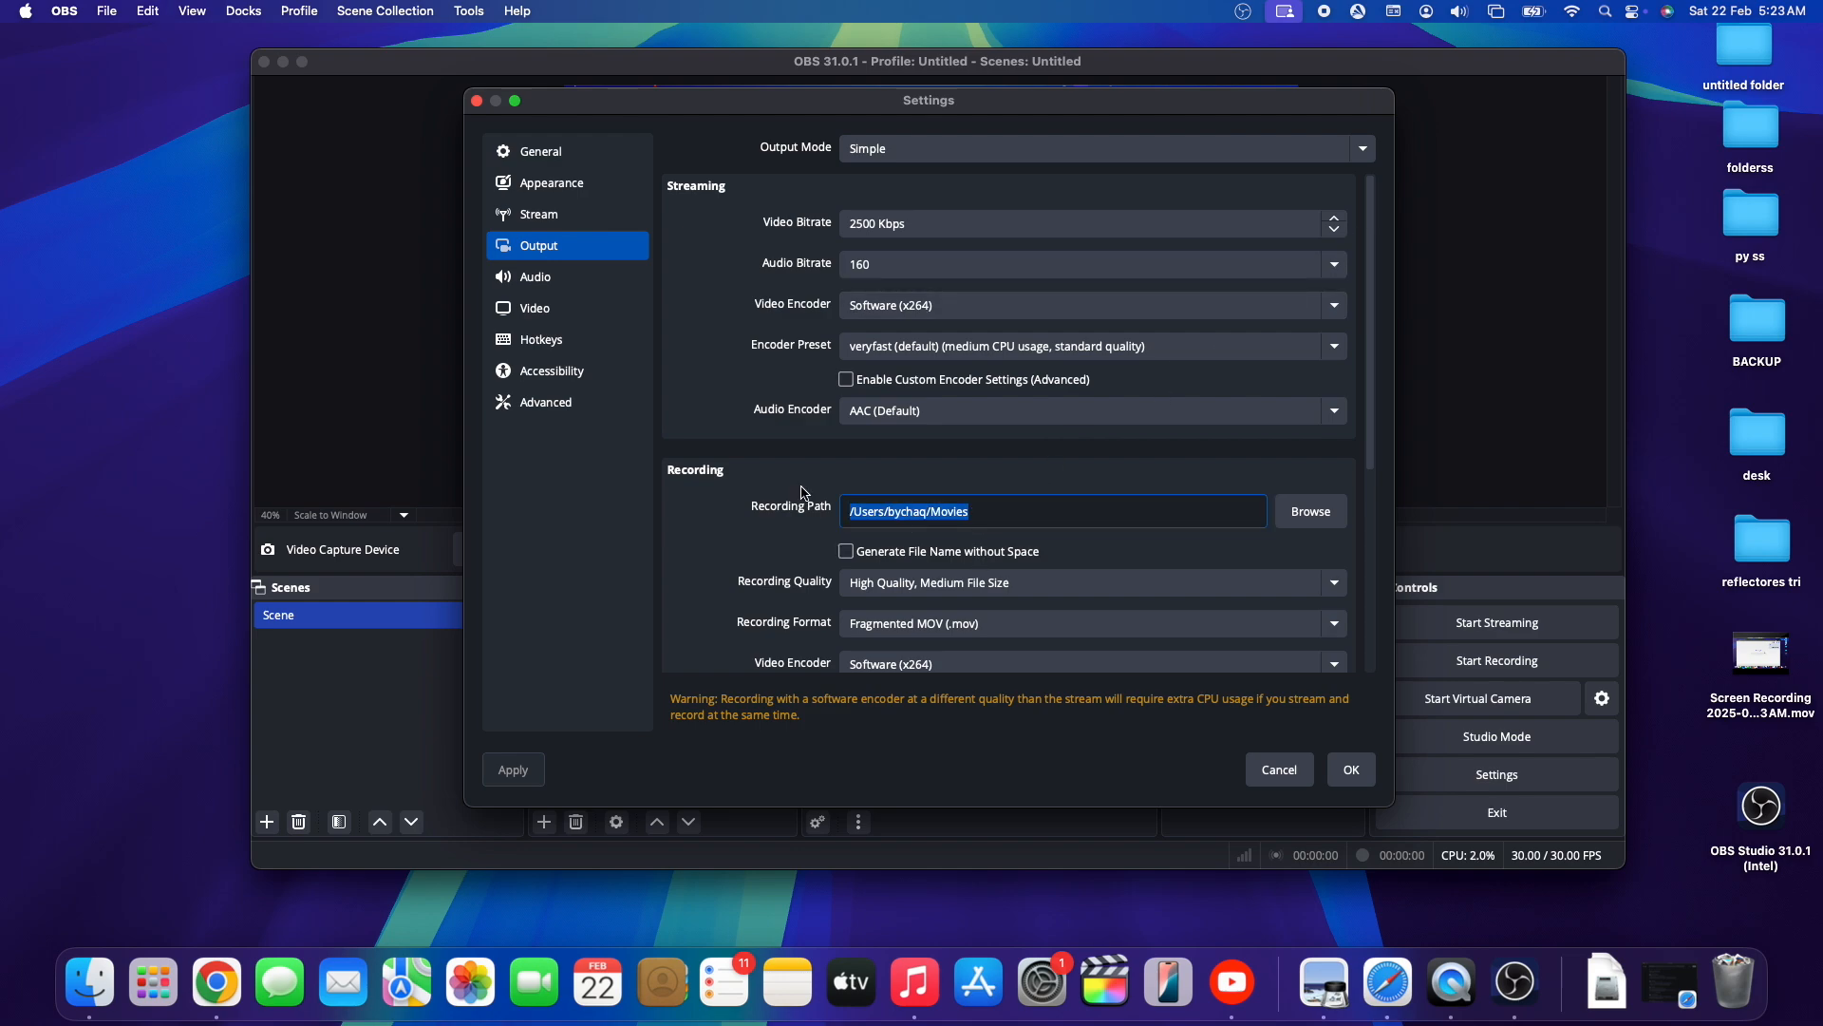
# - Switch to Finder and use Go to Folder with the copied path to open the Movies folder
pyautogui.click(255, 35)
pyautogui.click(122, 12)
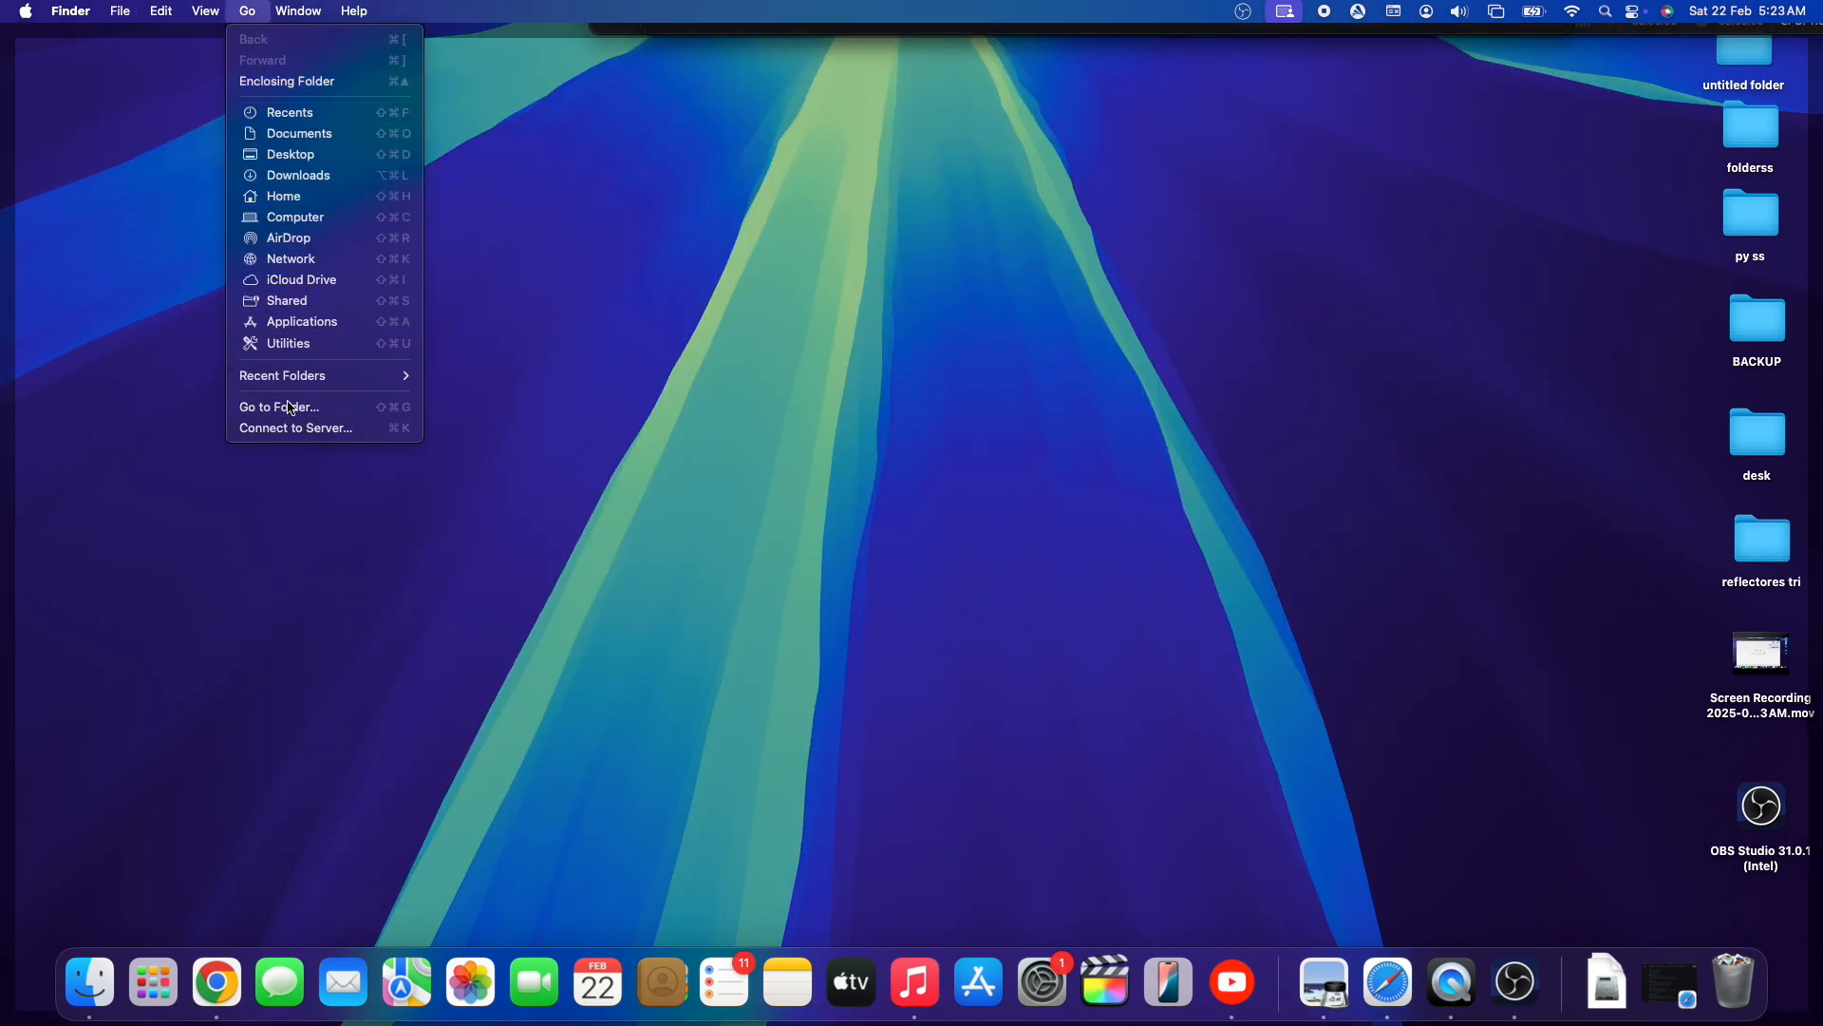
pyautogui.click(289, 405)
pyautogui.press('super+v')
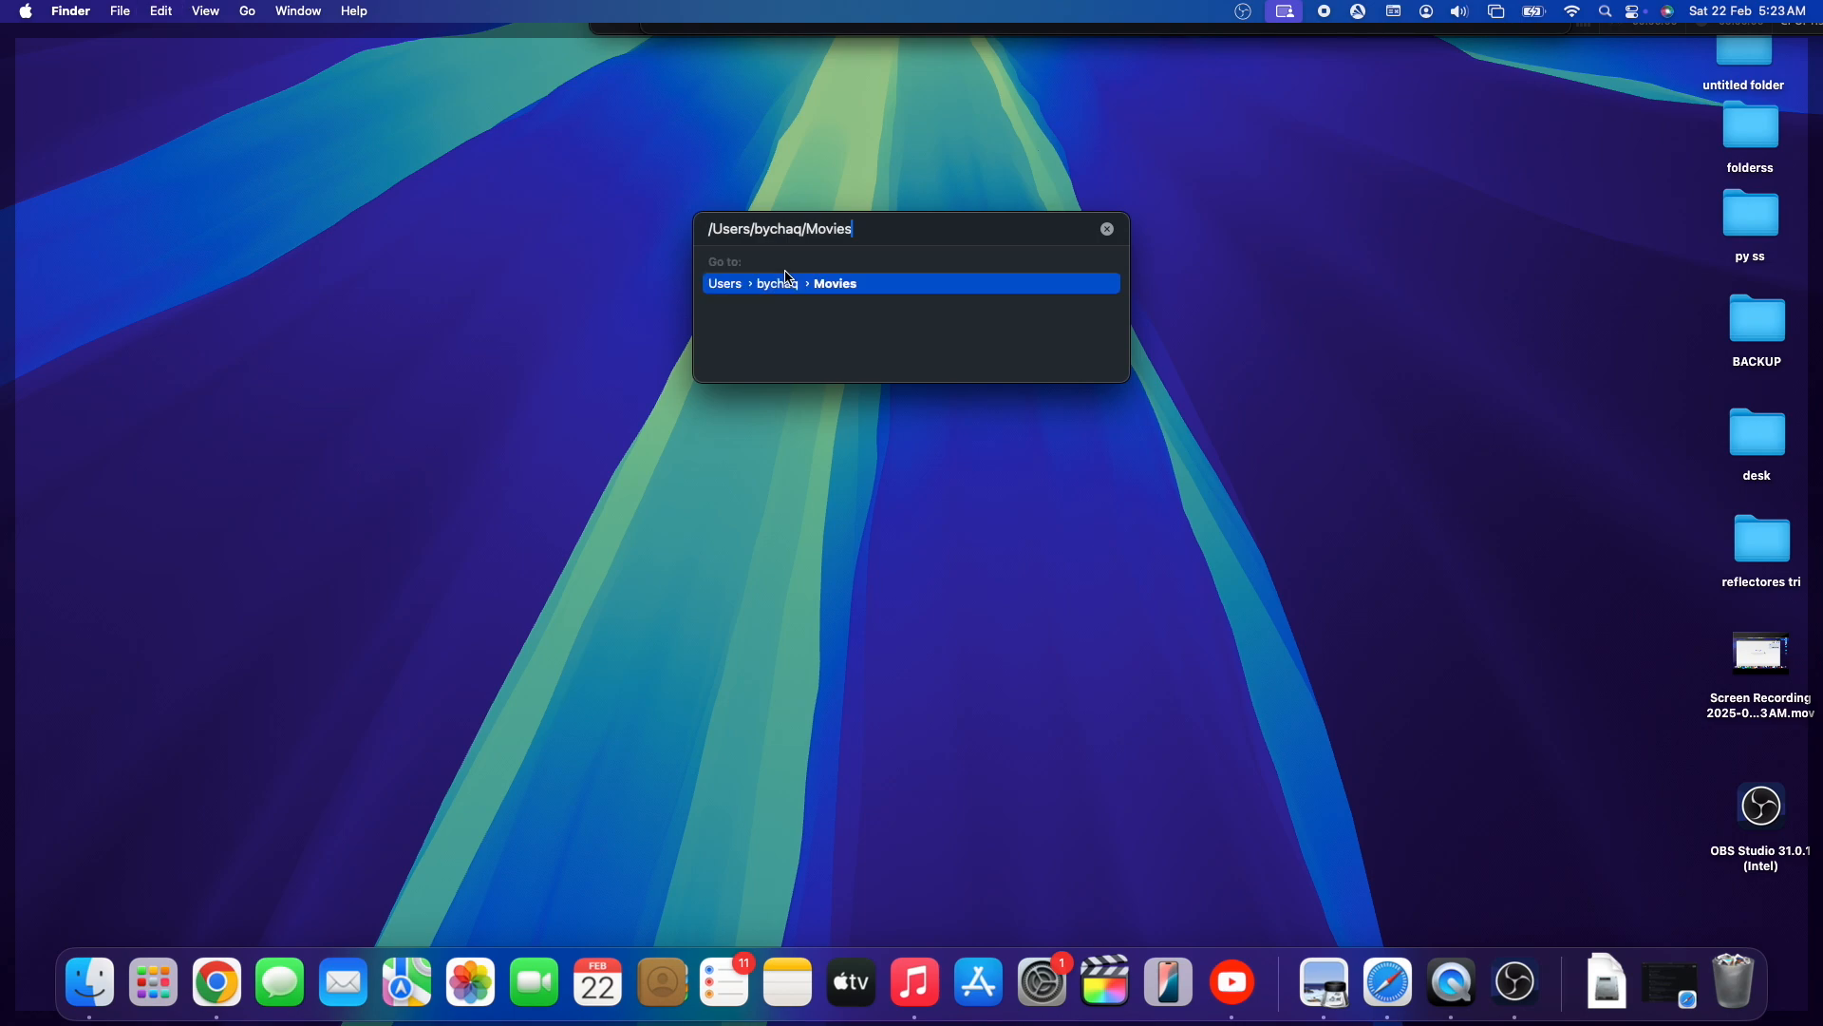
pyautogui.press('Return')
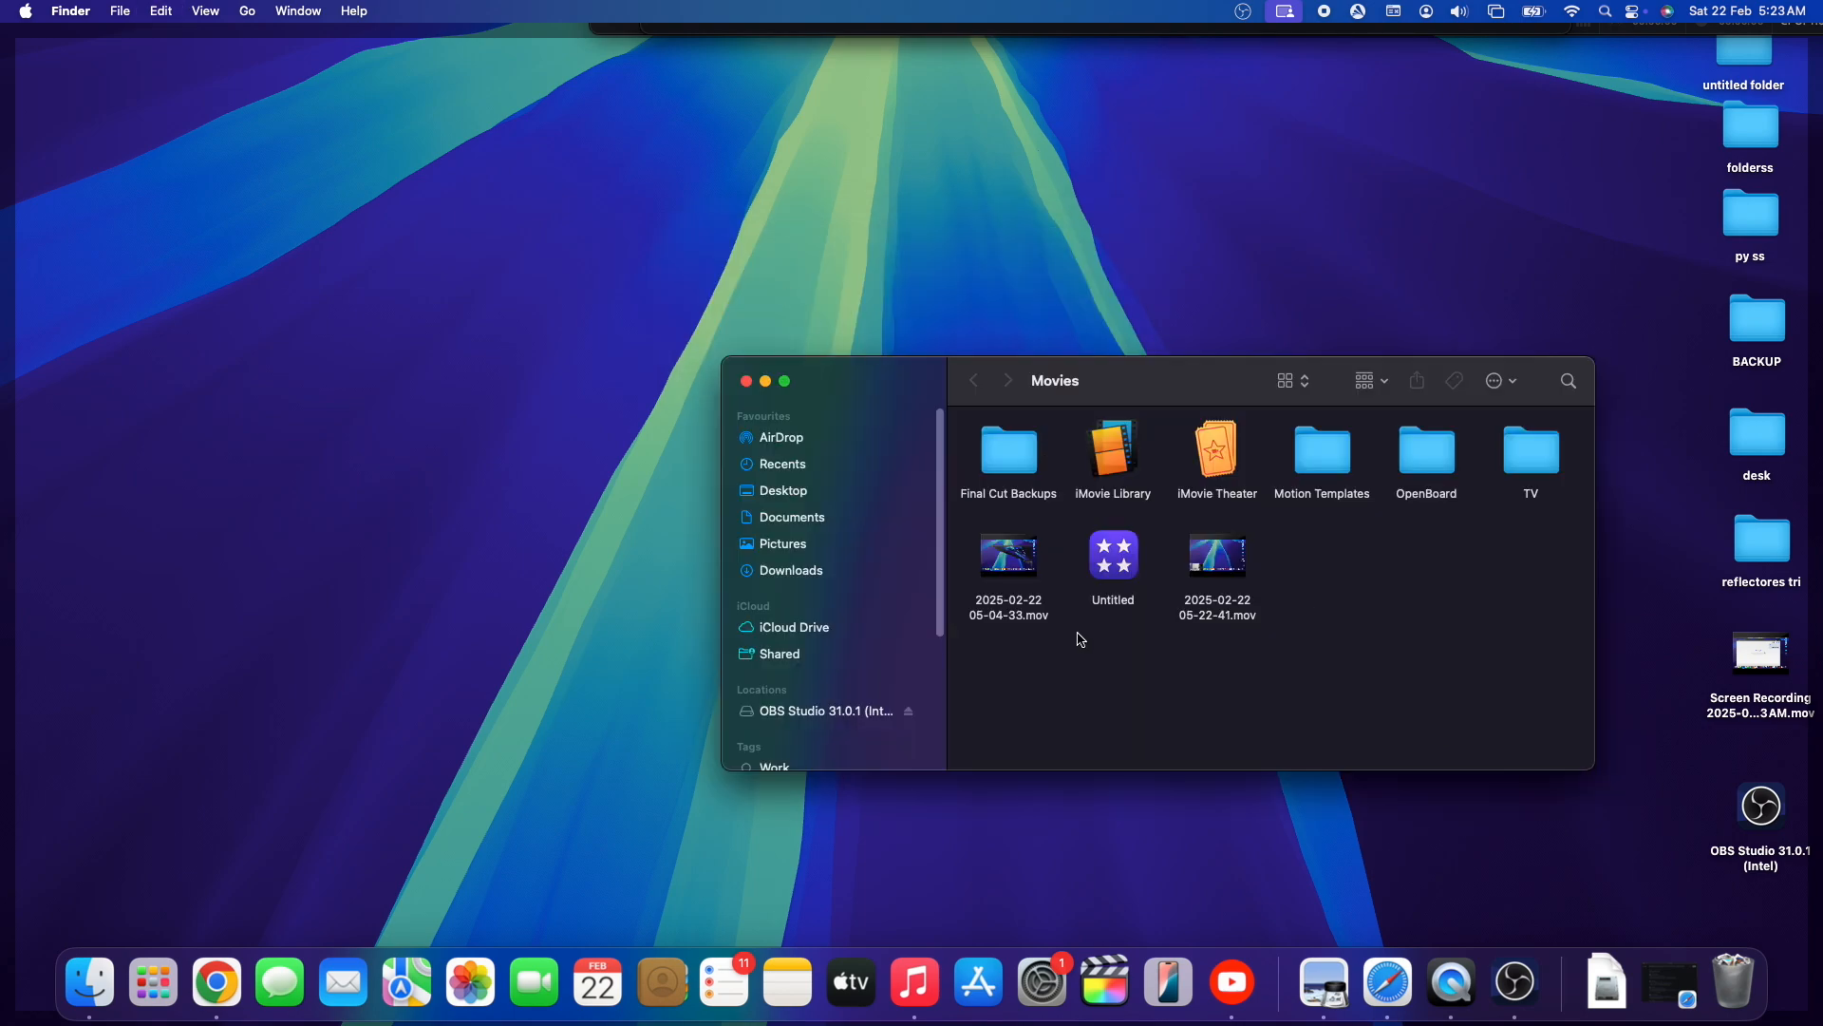
pyautogui.click(1219, 612)
pyautogui.rightClick(1219, 613)
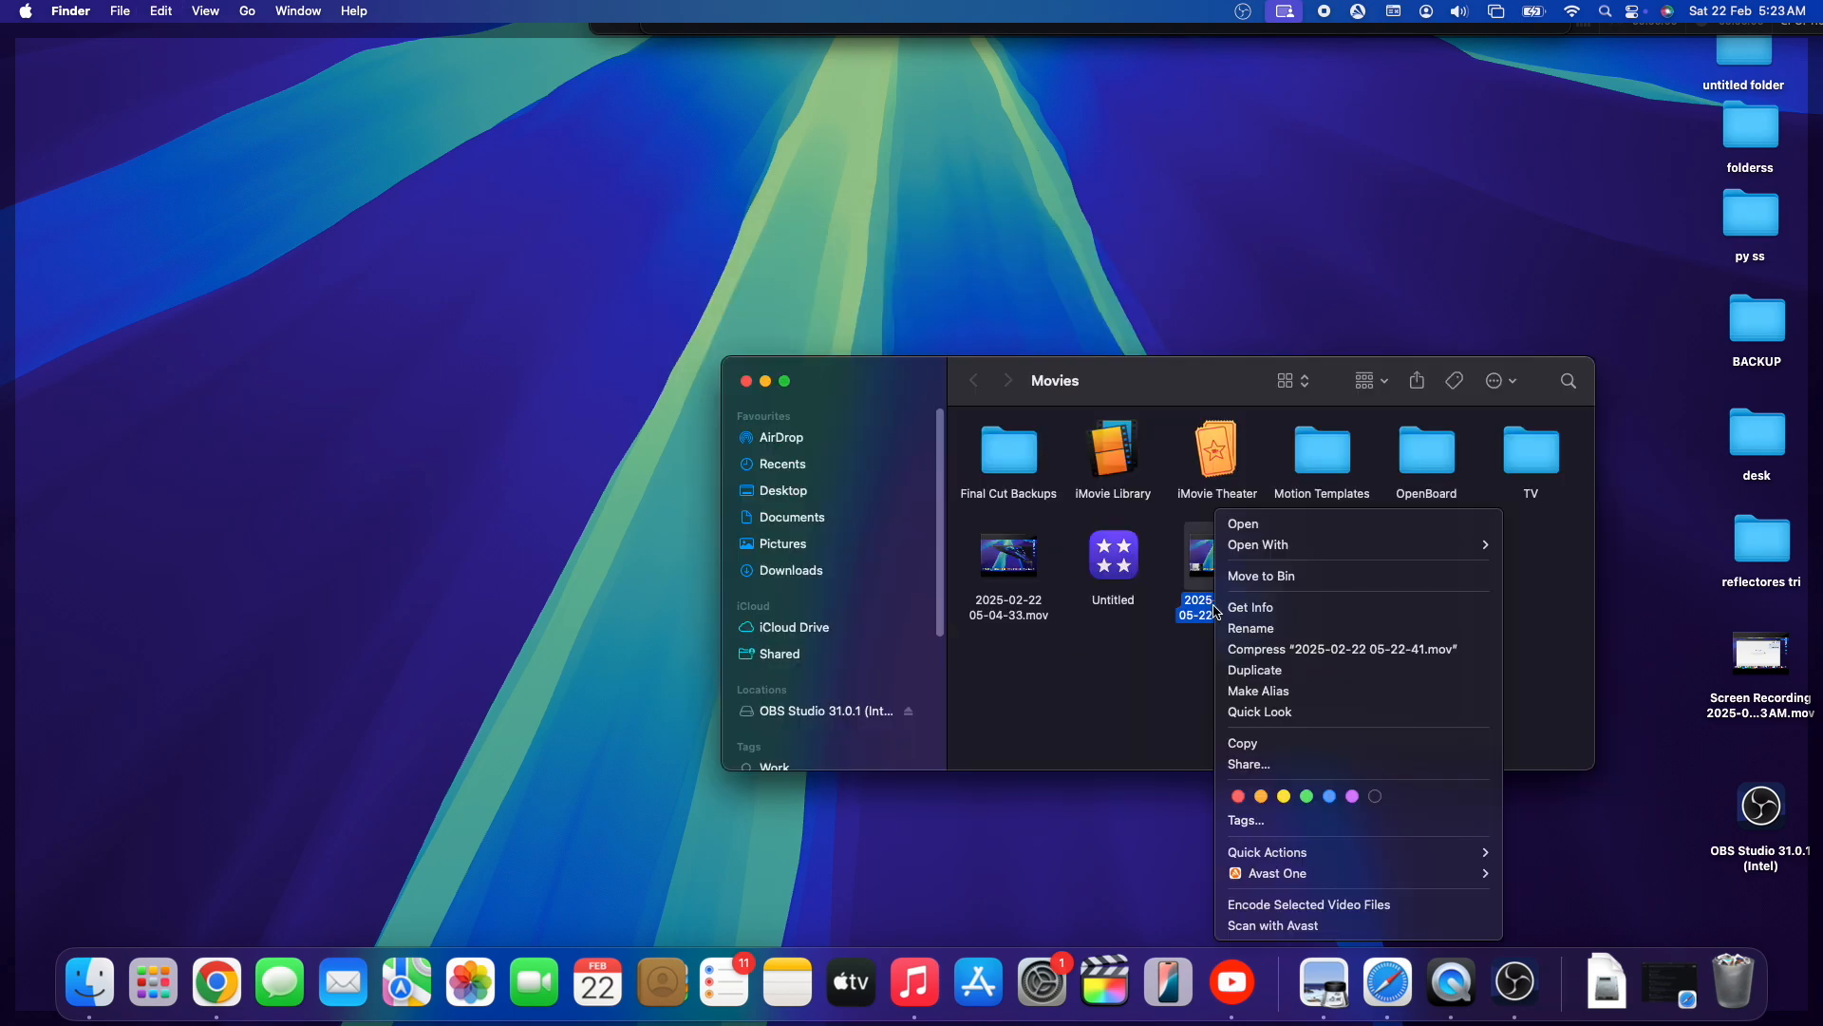
pyautogui.moveTo(1467, 545)
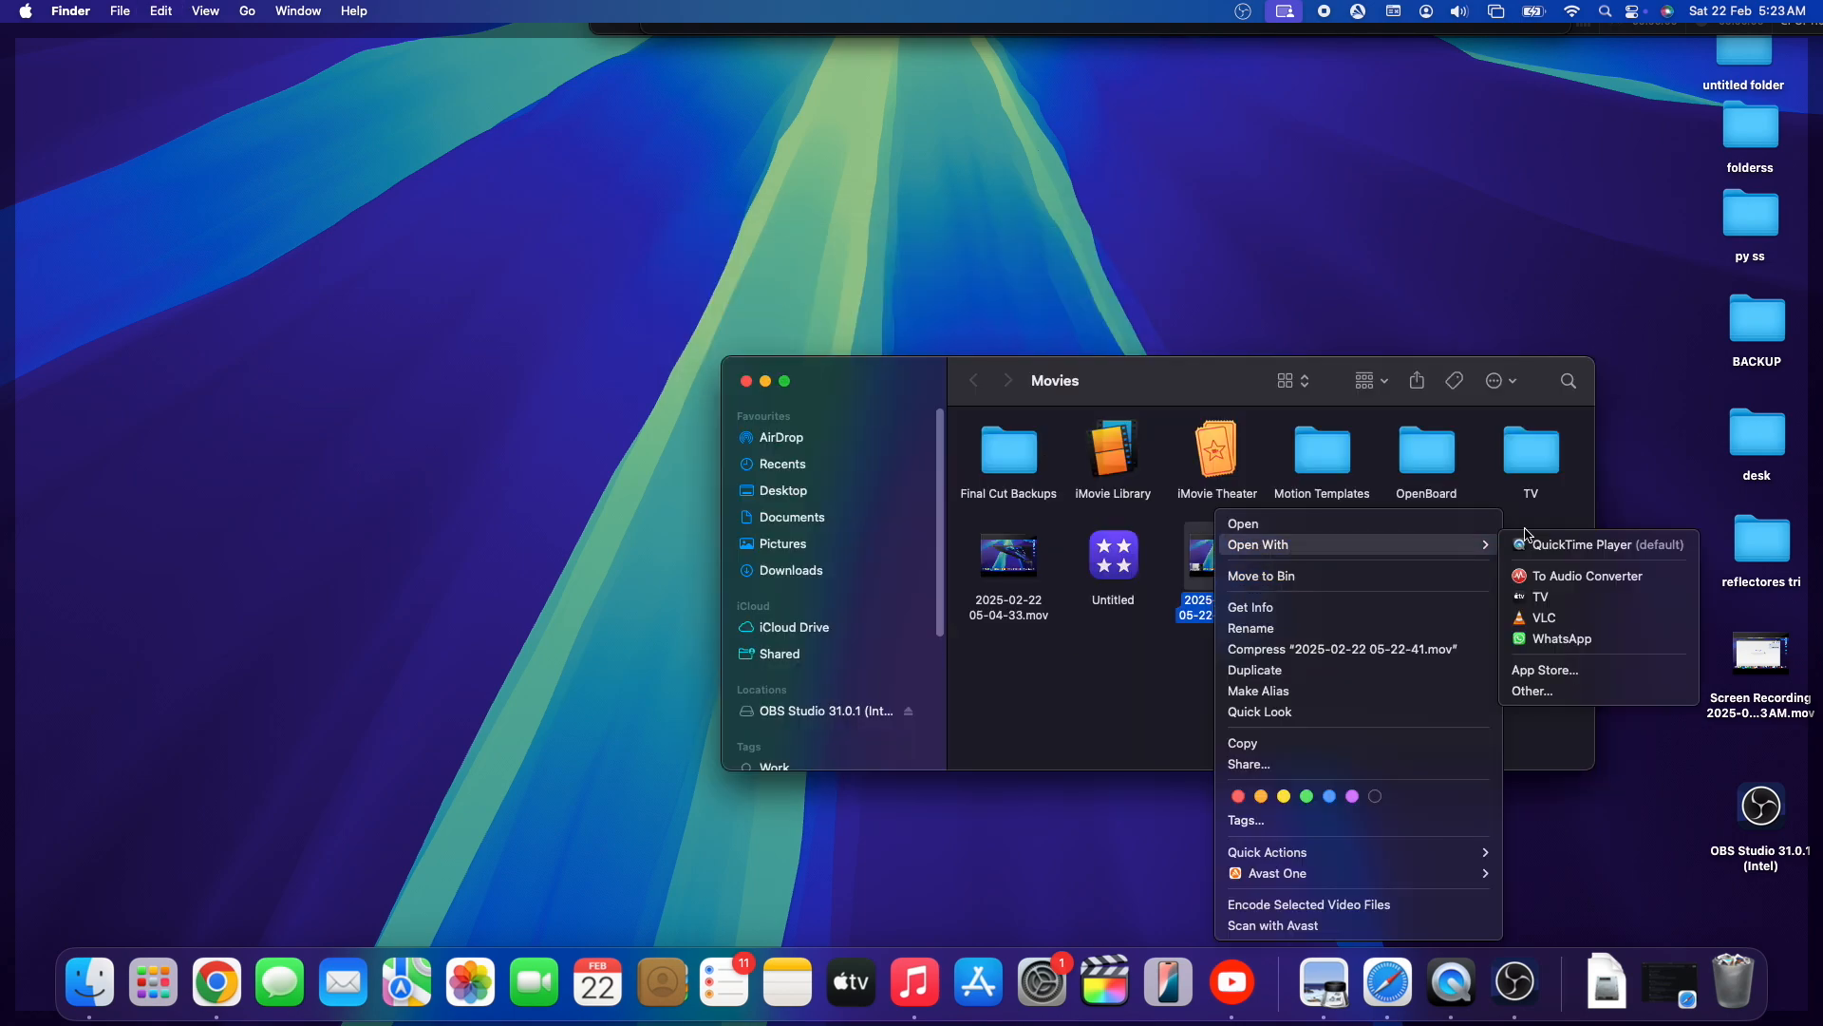
pyautogui.click(1593, 545)
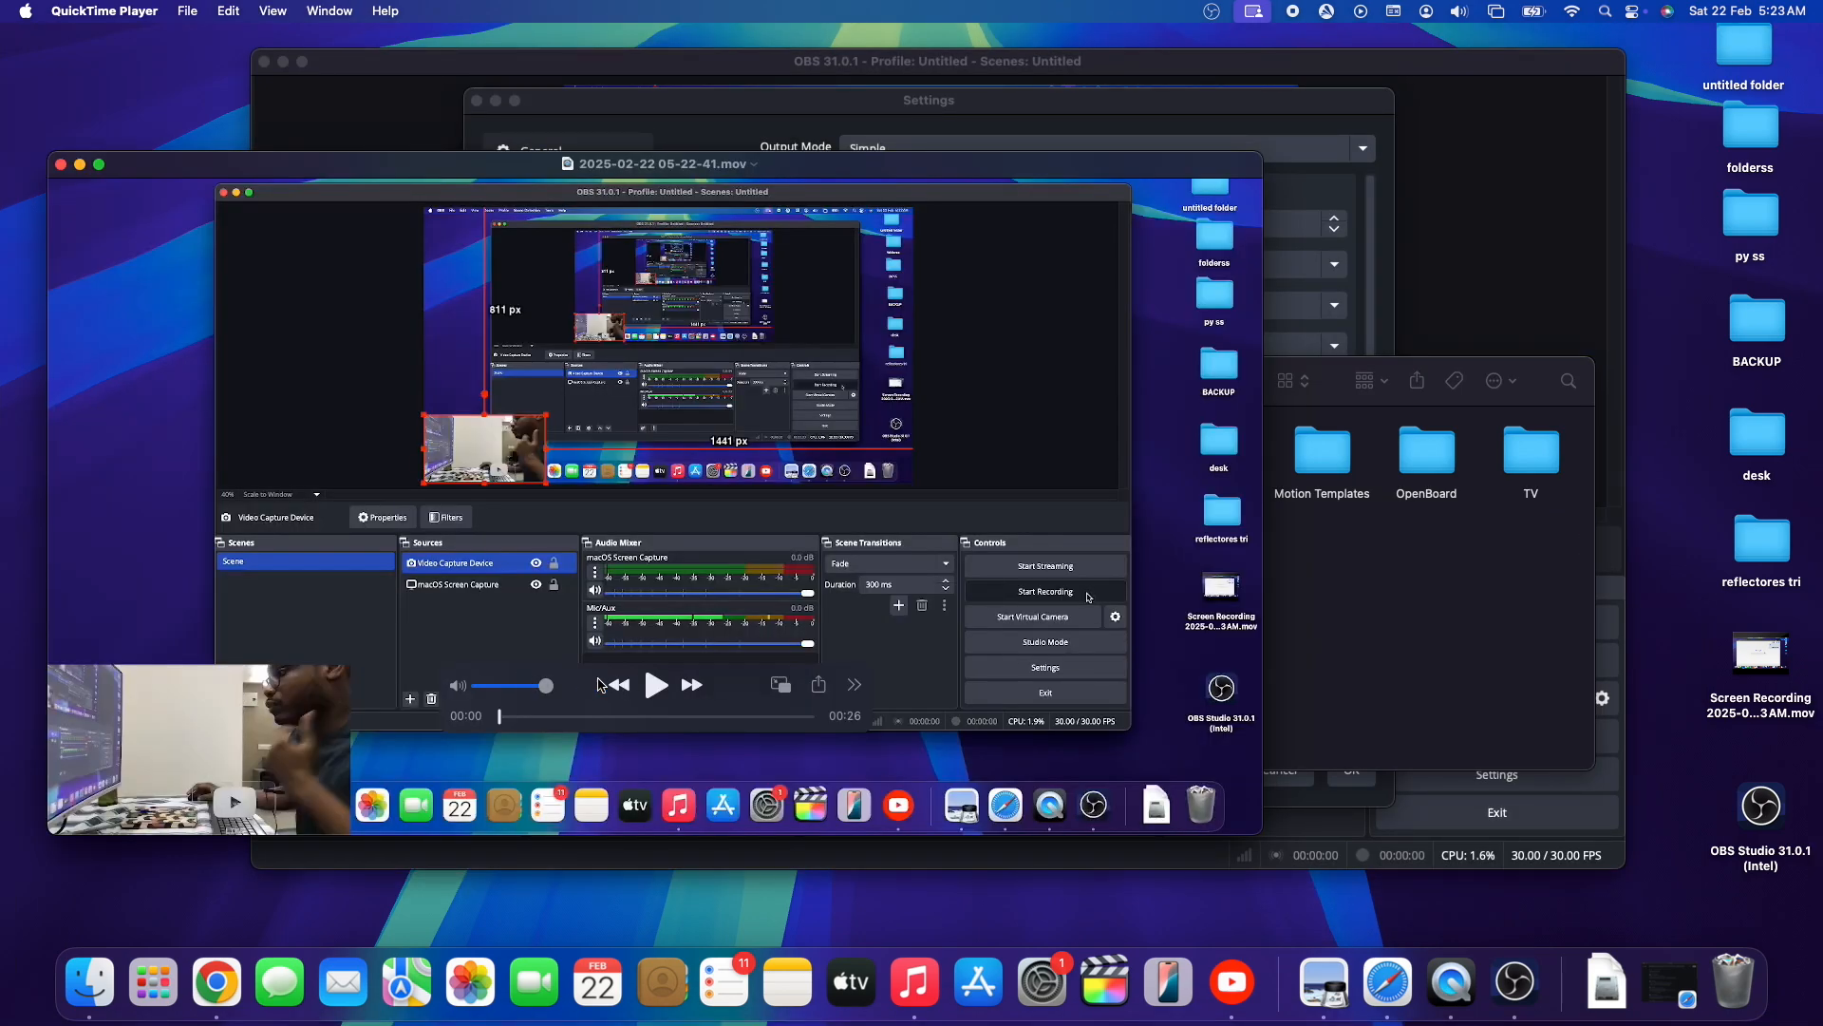
# - Play the recording to check its screen and camera content, pause it, and close the player and Movies windows
pyautogui.click(655, 685)
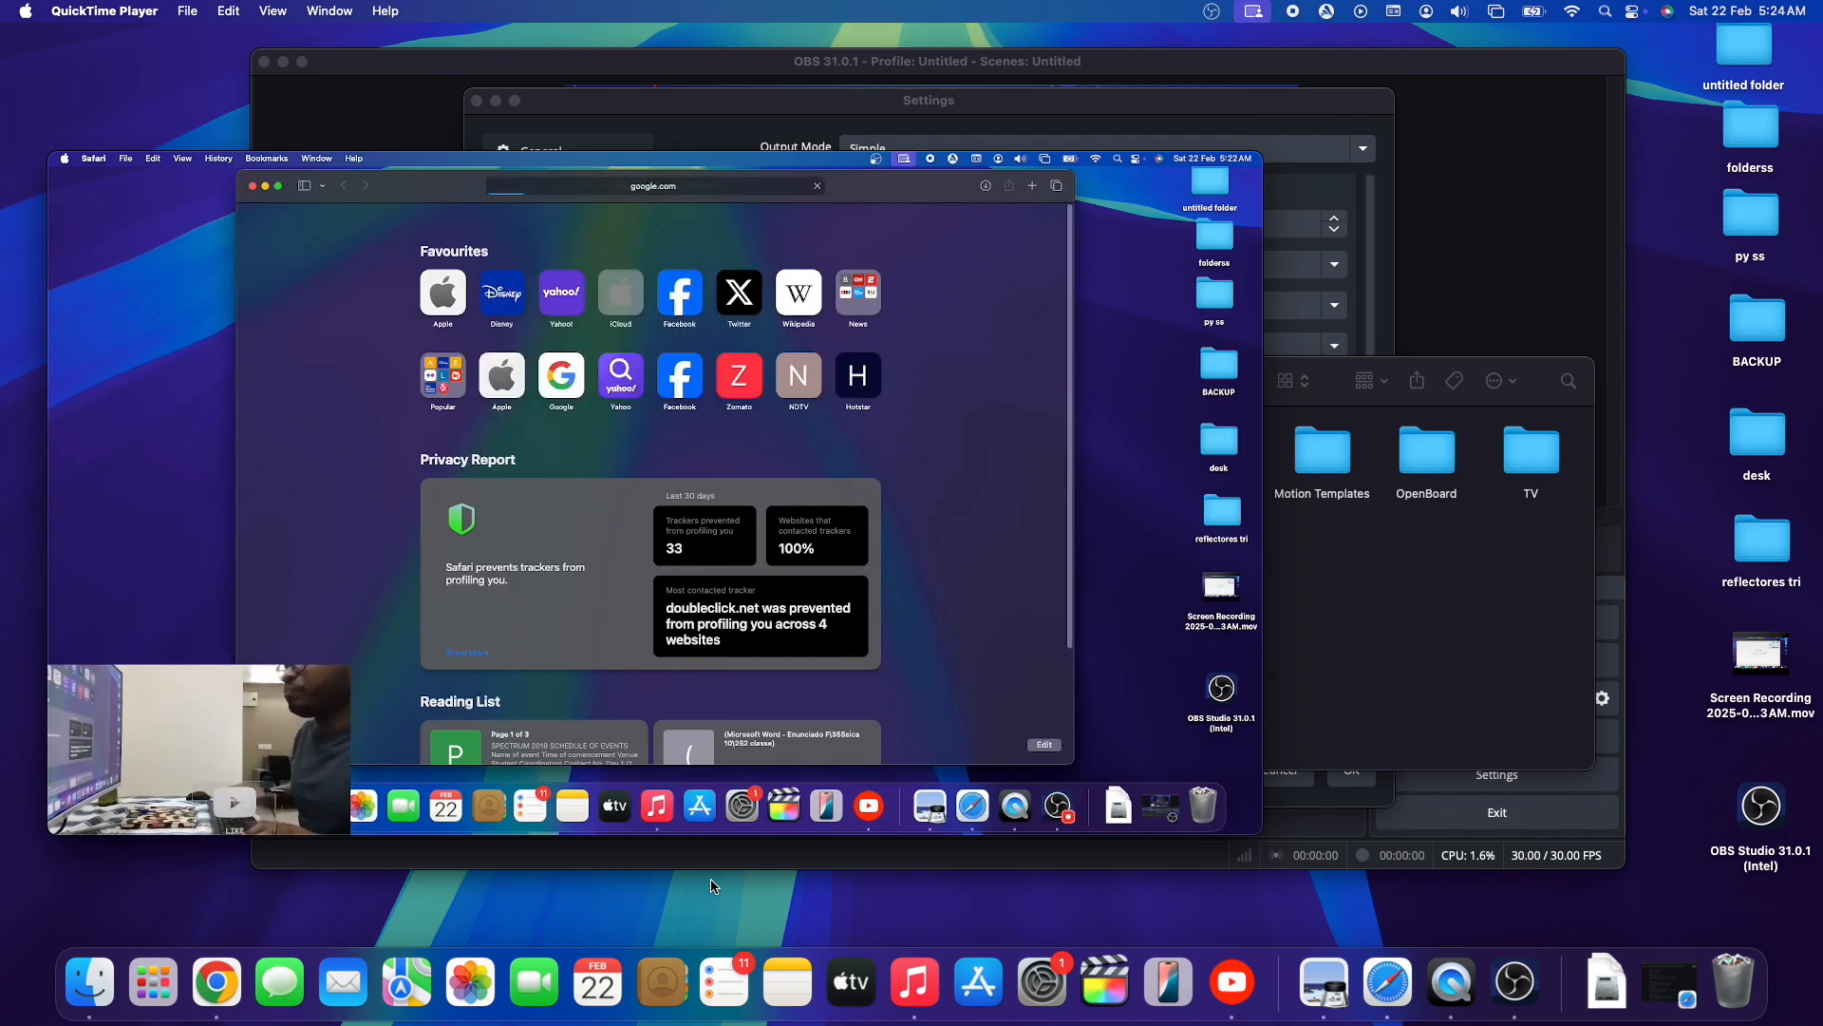
pyautogui.click(654, 685)
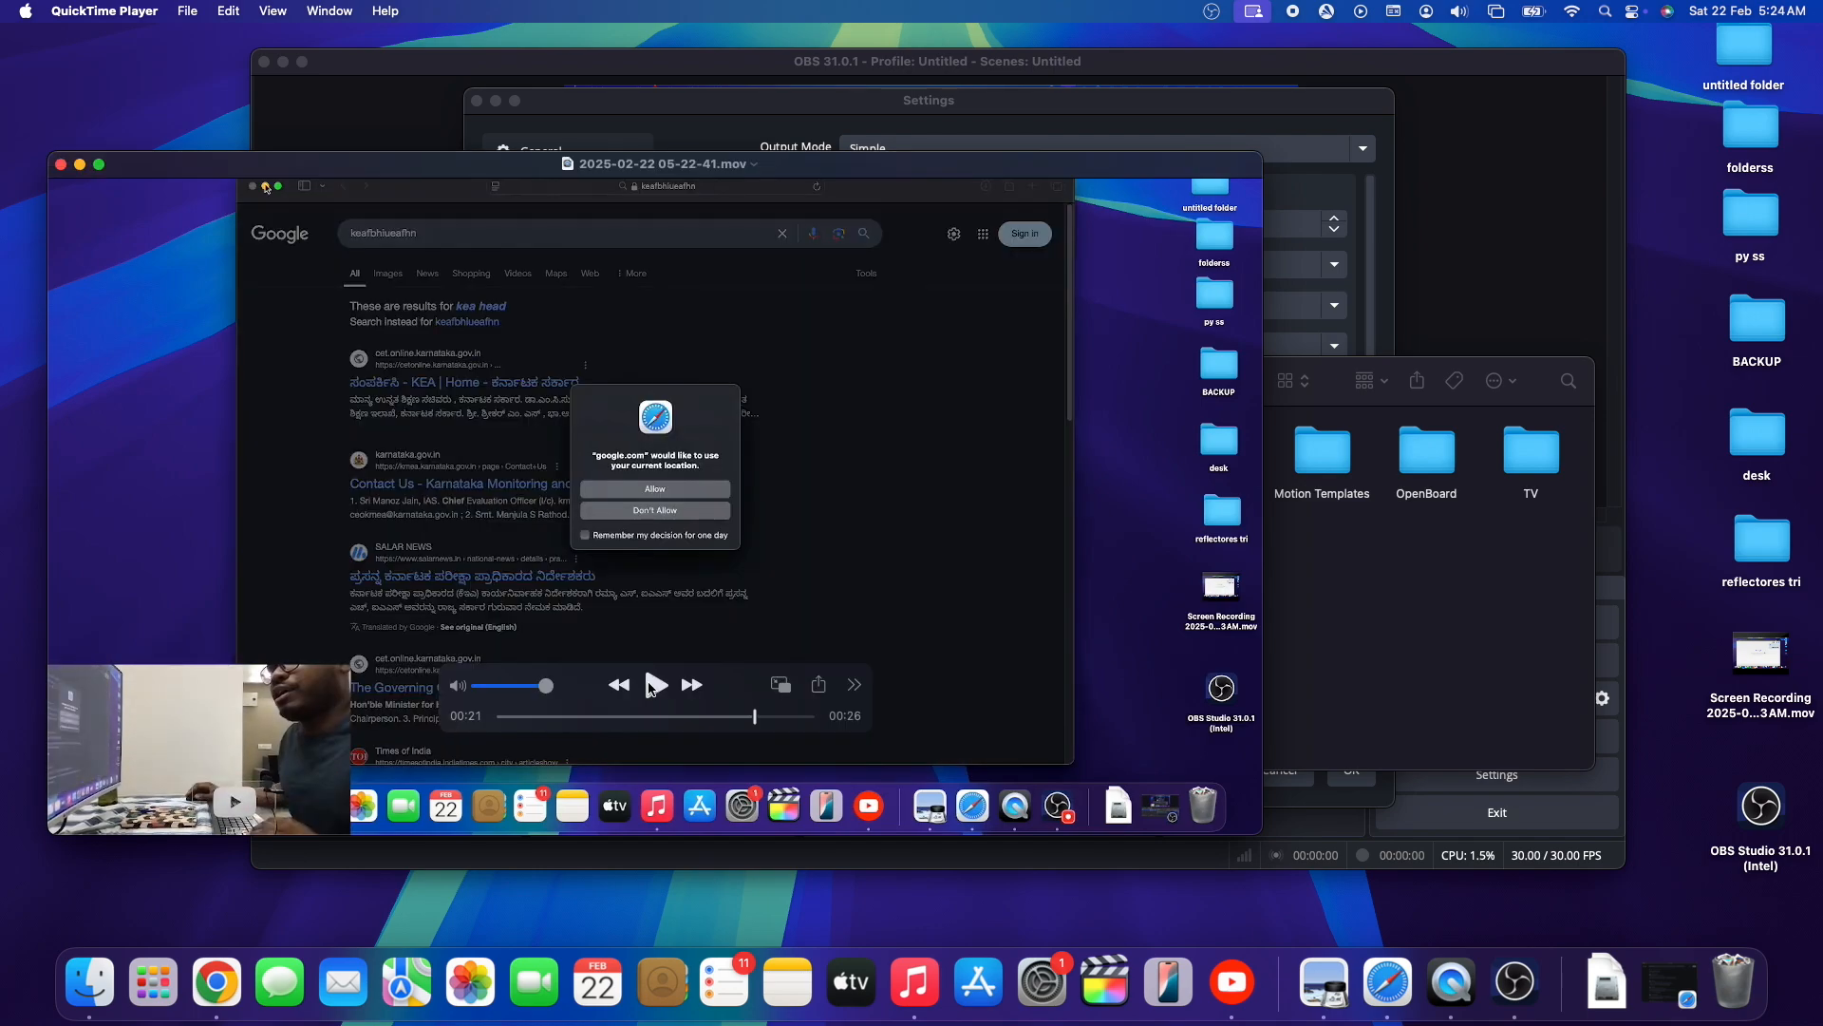
pyautogui.click(61, 165)
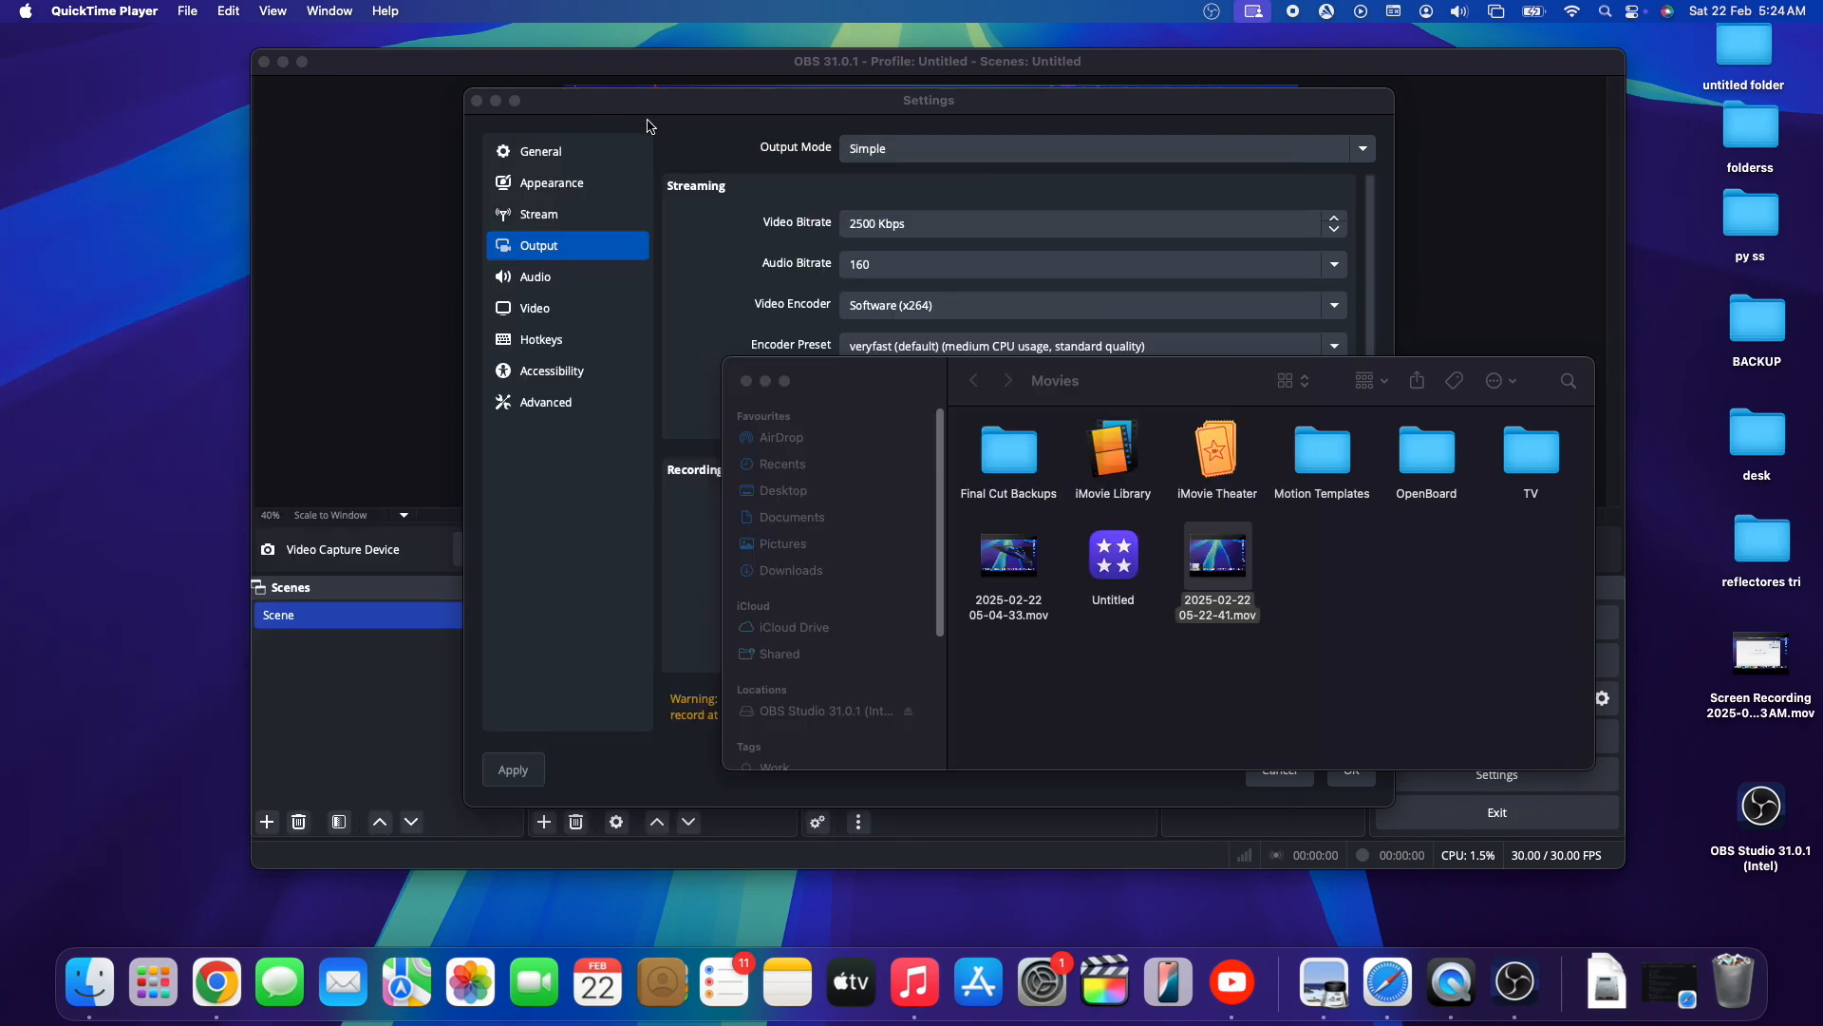
pyautogui.click(747, 379)
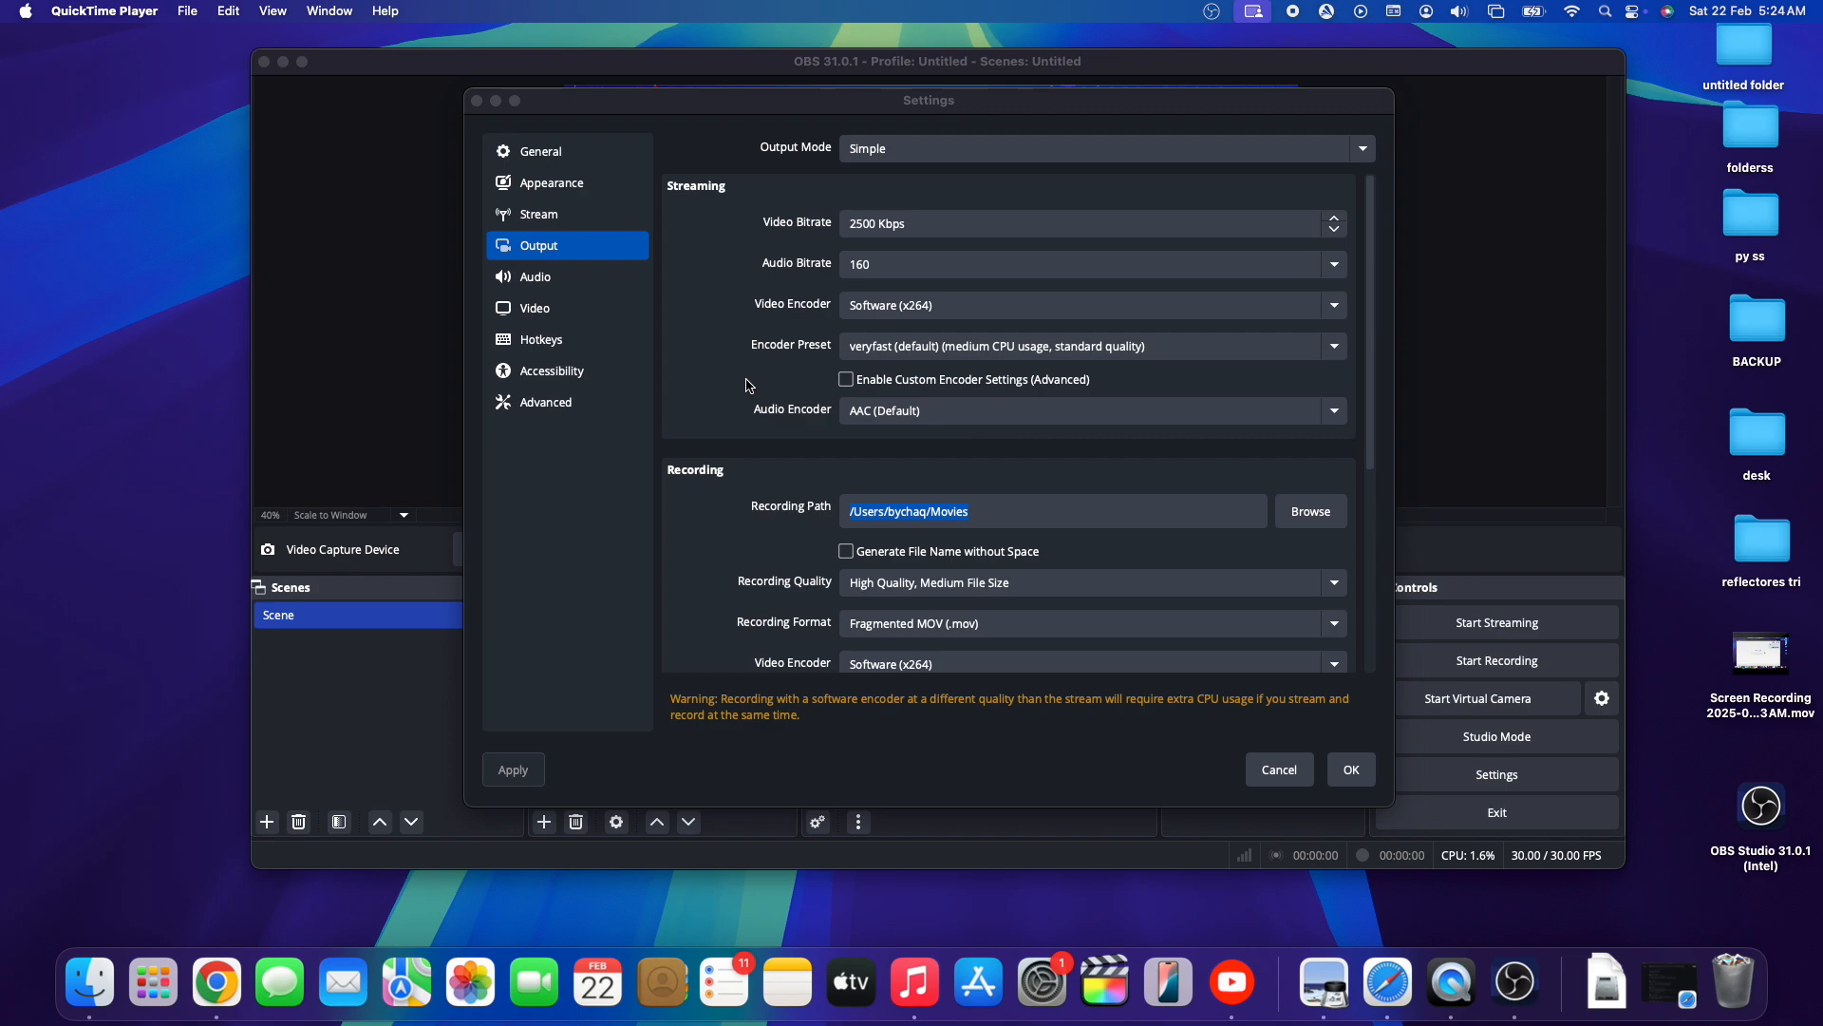